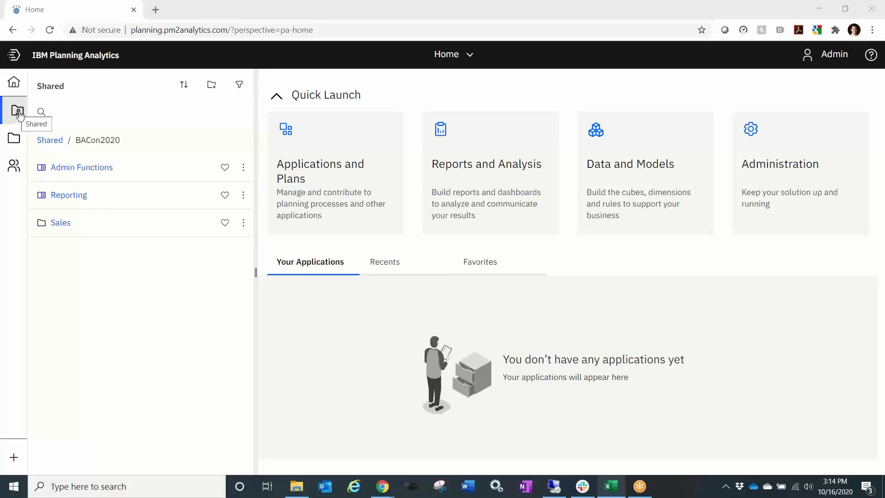
- Open the Admin Functions book from the BACon2020 folder in the shared content
click(18, 114)
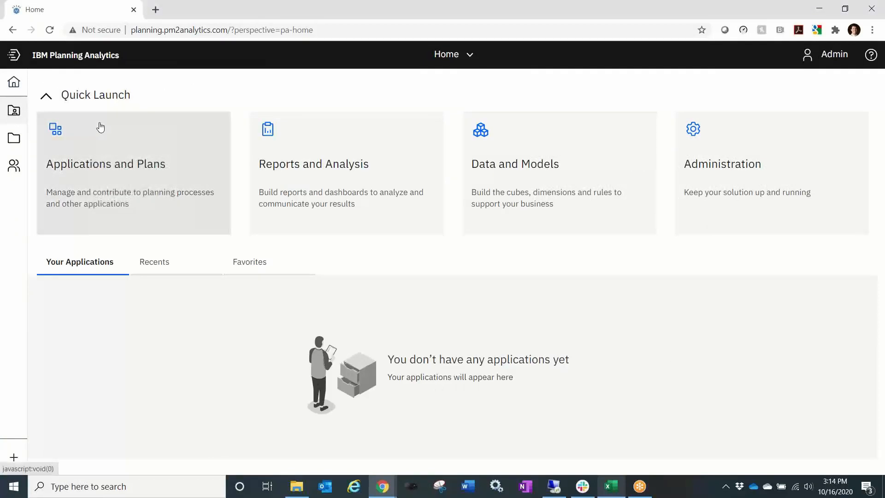
click(17, 111)
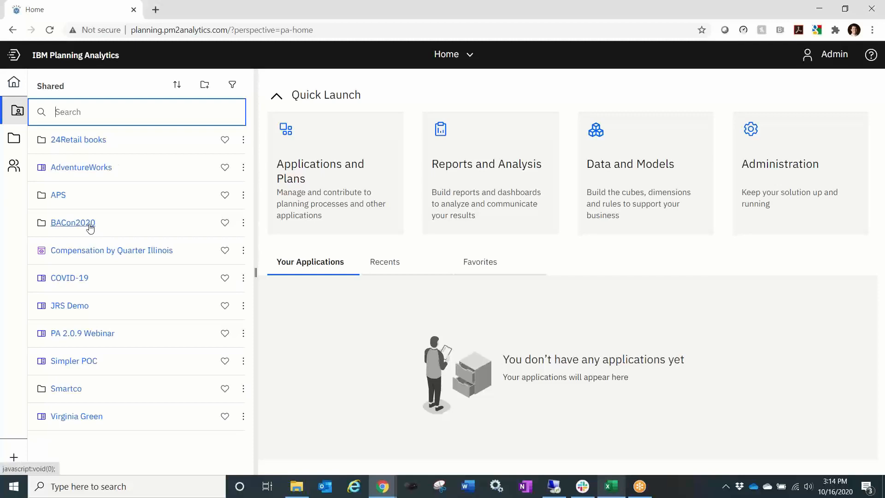
click(90, 225)
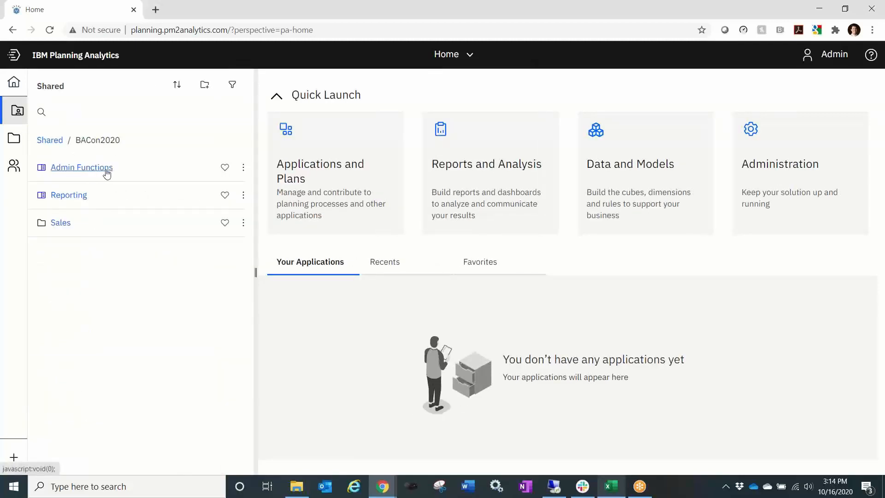
click(106, 170)
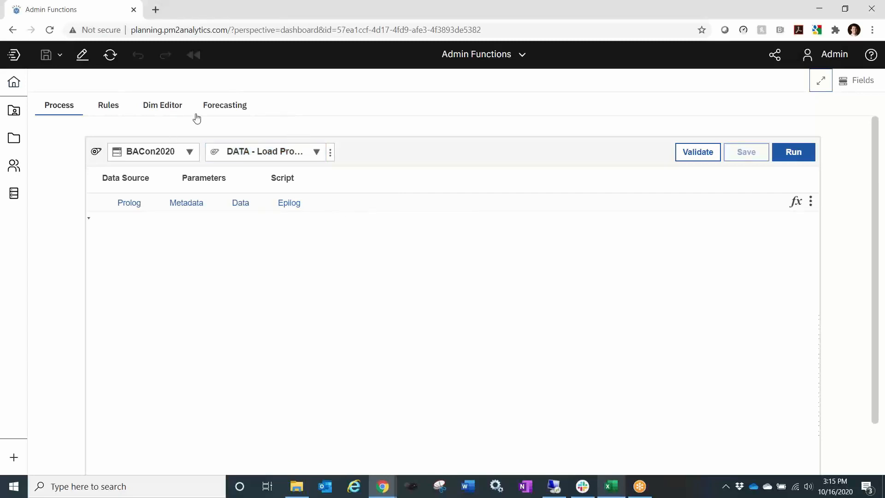
- Save a copy of the Admin Functions book in the Personal folder, prefixing its name with the owner's surname
click(61, 57)
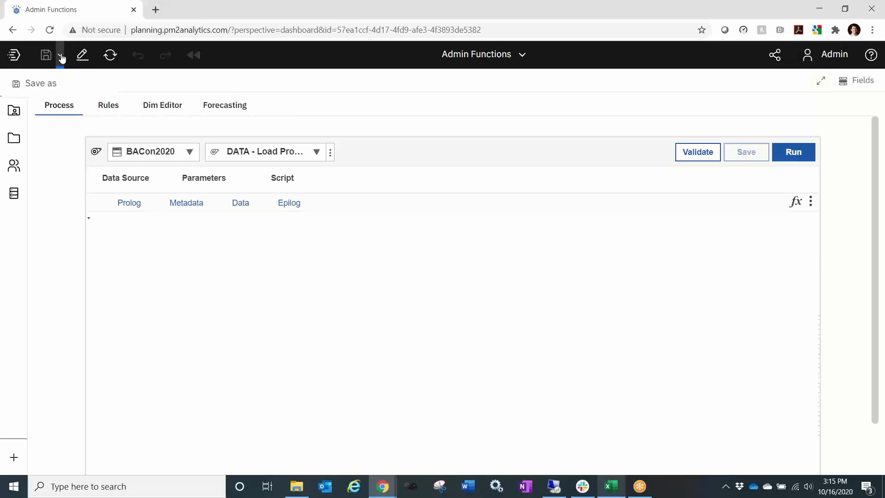
click(53, 87)
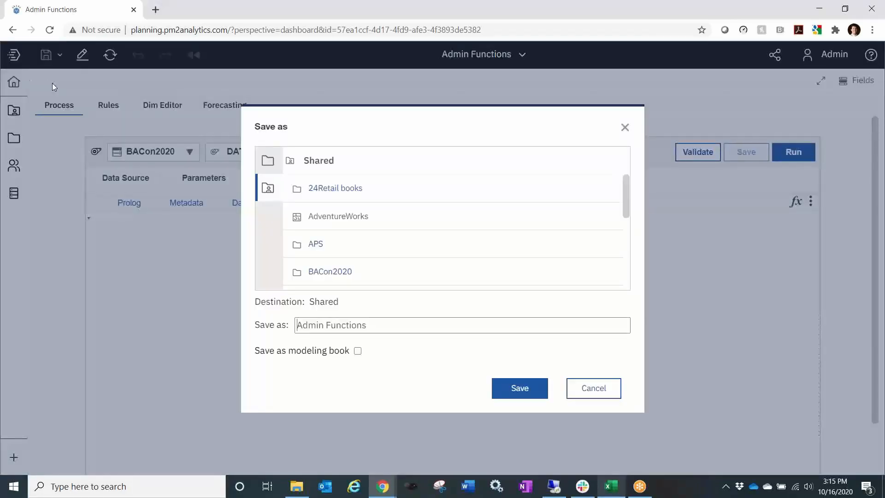
click(268, 162)
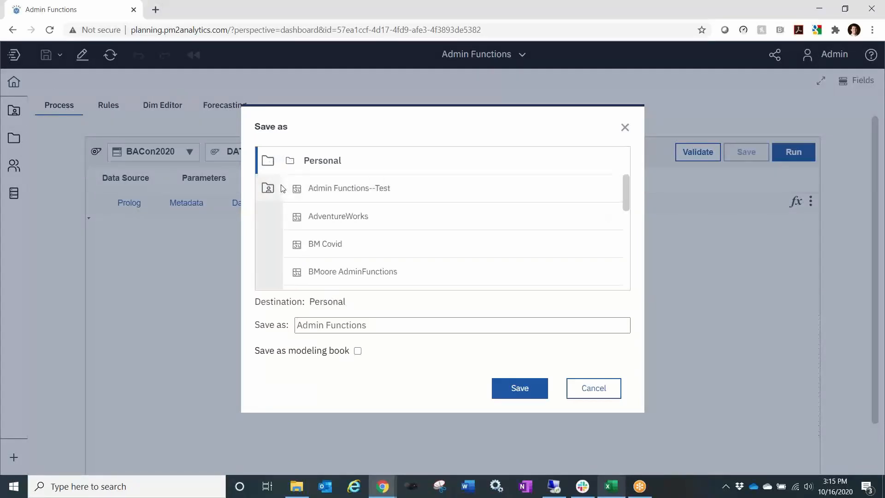
click(300, 325)
text(Moore)
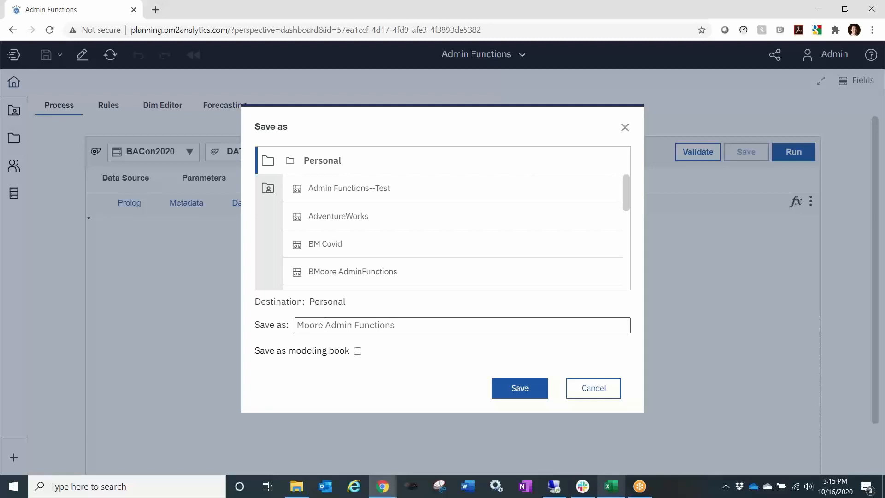
click(530, 389)
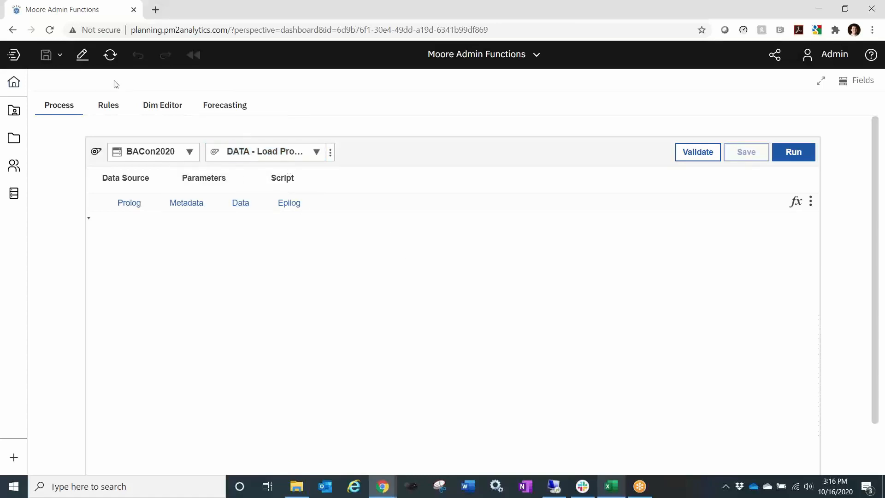
- Switch the book to edit mode and add a new tab using the dashed single-area template
click(84, 60)
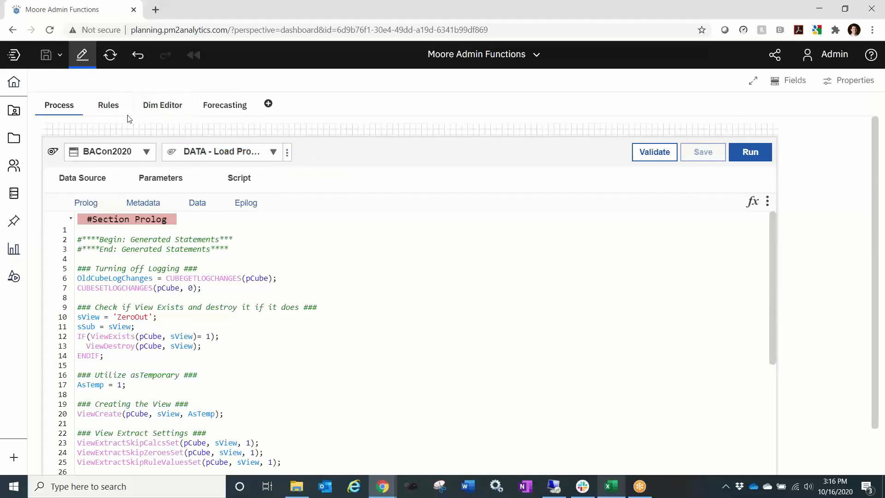
click(268, 104)
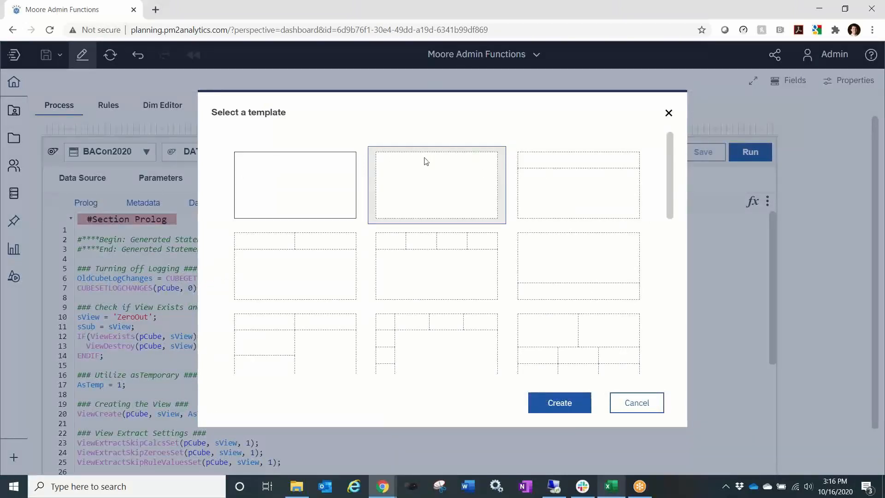
double_click(441, 184)
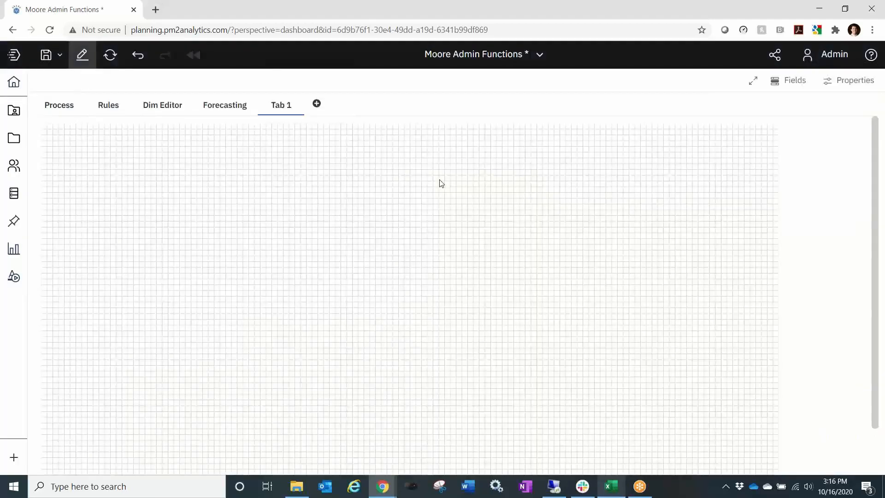
- Create a new dimension in the BACon2020 database, named with the owner's surname followed directly by Measures
click(13, 198)
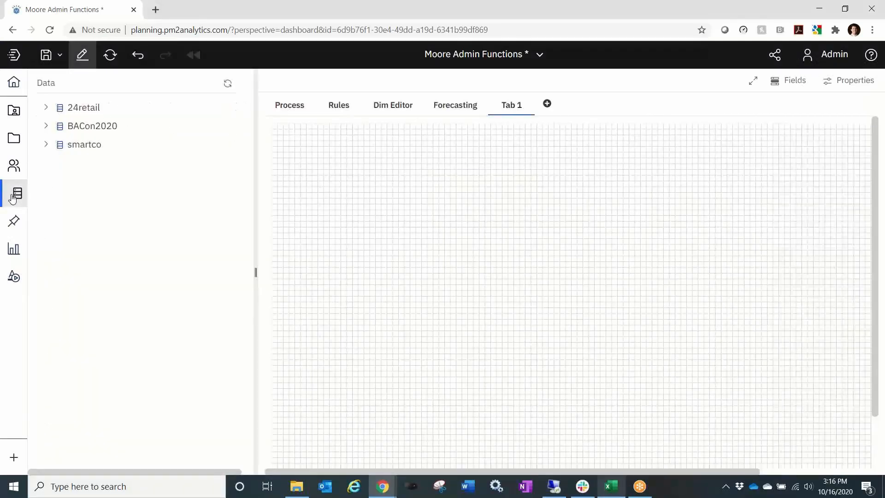
click(47, 130)
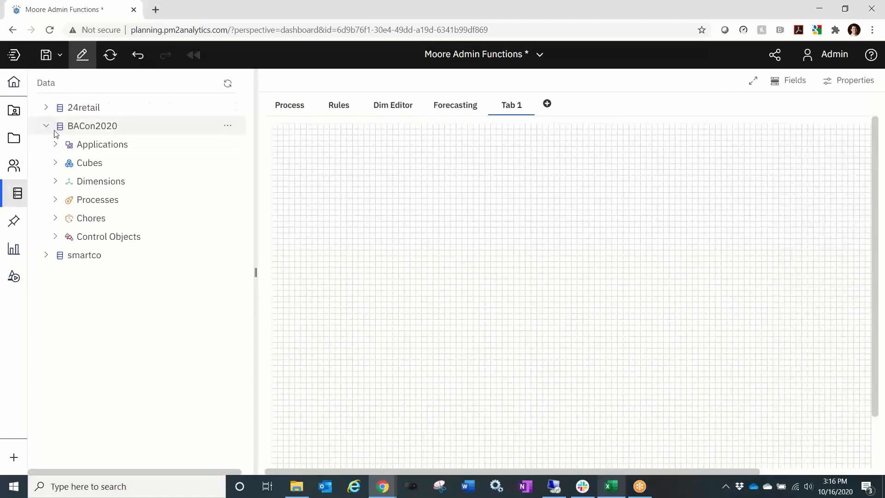
click(56, 182)
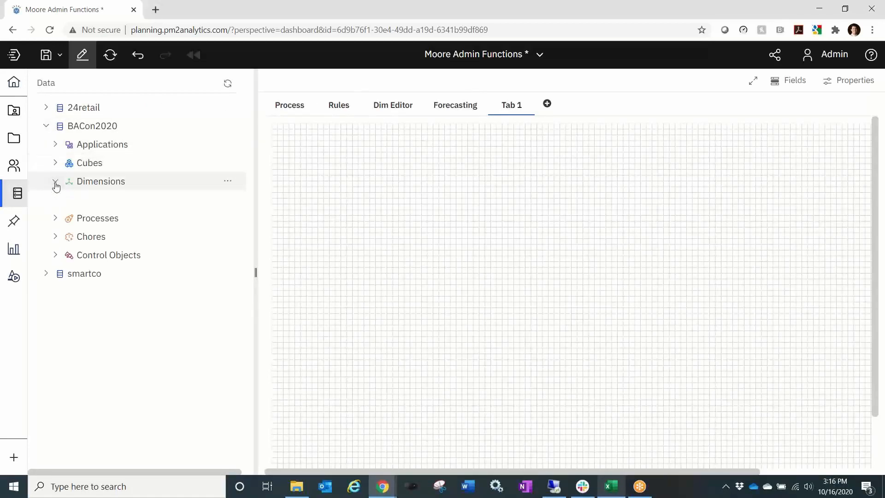
click(81, 183)
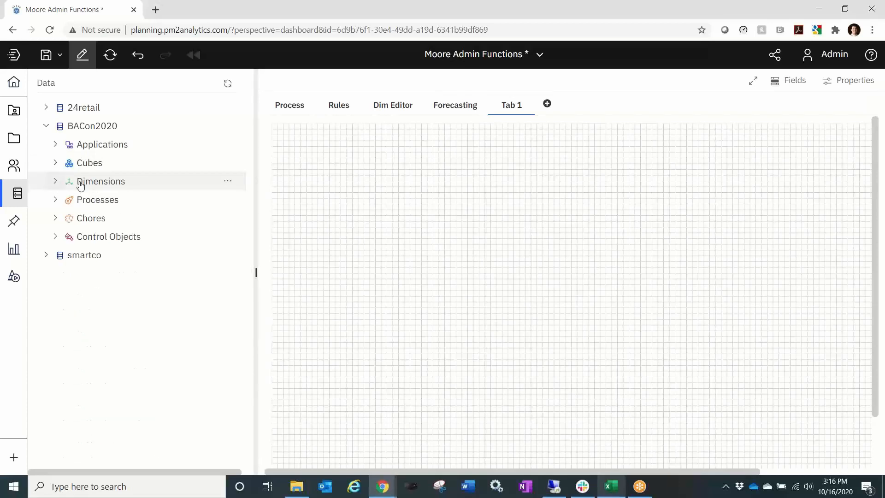
right_click(111, 184)
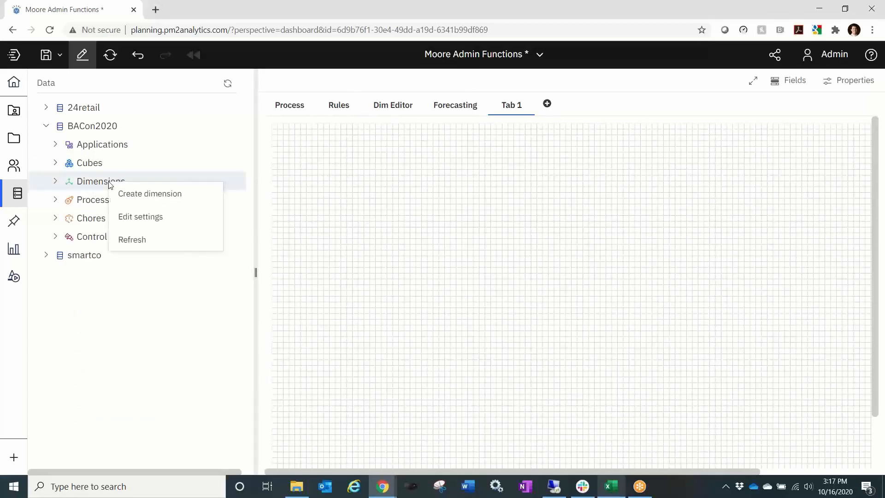
click(173, 198)
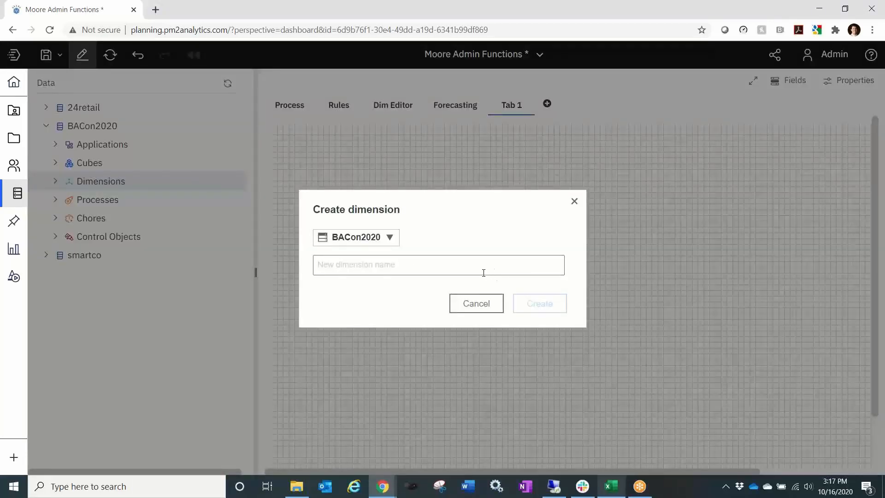
text(M)
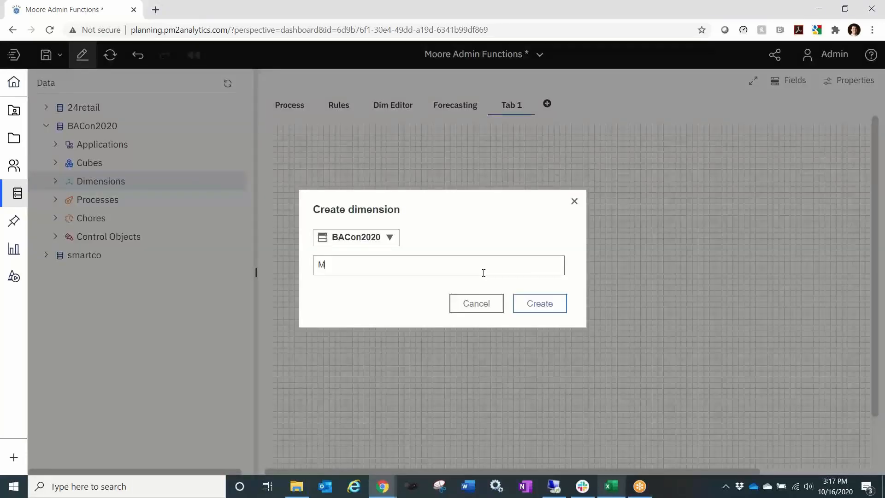
text(ooreMeasures)
click(556, 316)
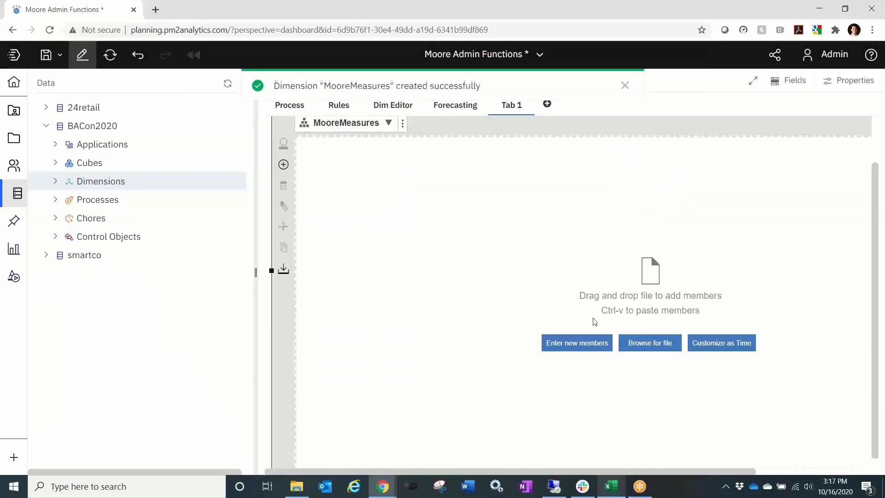
- Enter Quantity, Unit Price and Unit Cost as new members of the empty measures dimension
click(582, 347)
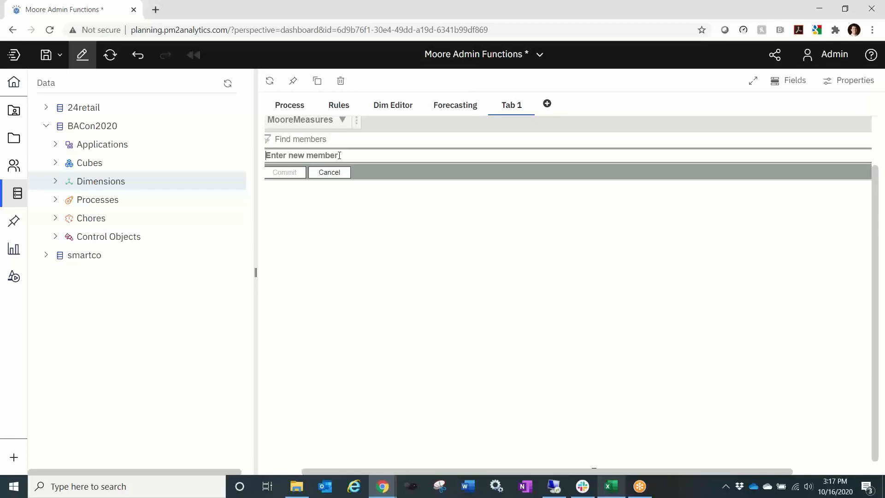
text(Quantity)
key(Return)
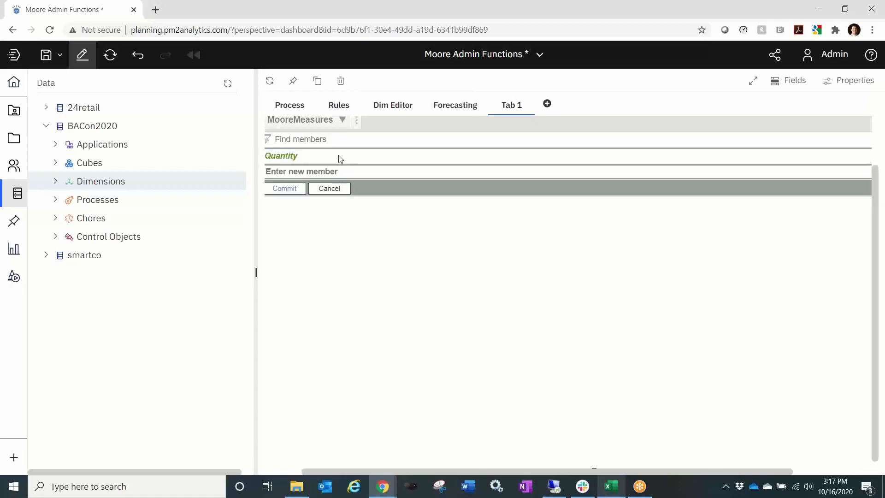
text(Unit Price)
key(Return)
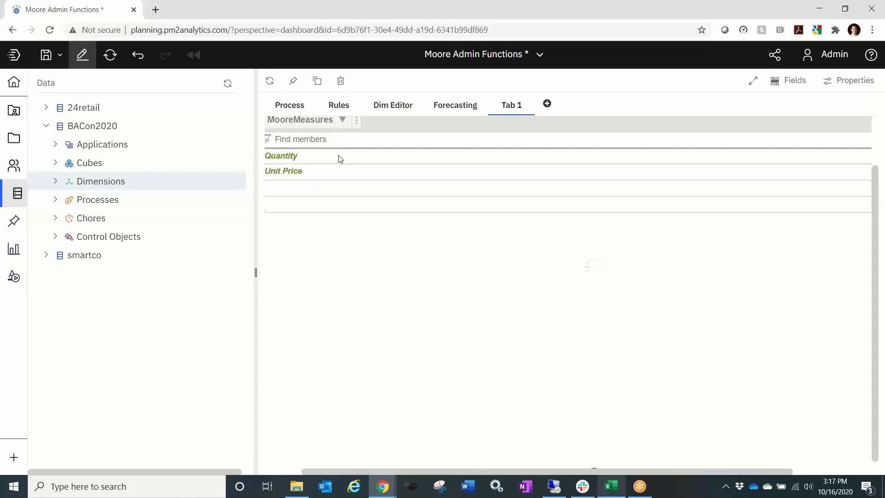
text(Unit C)
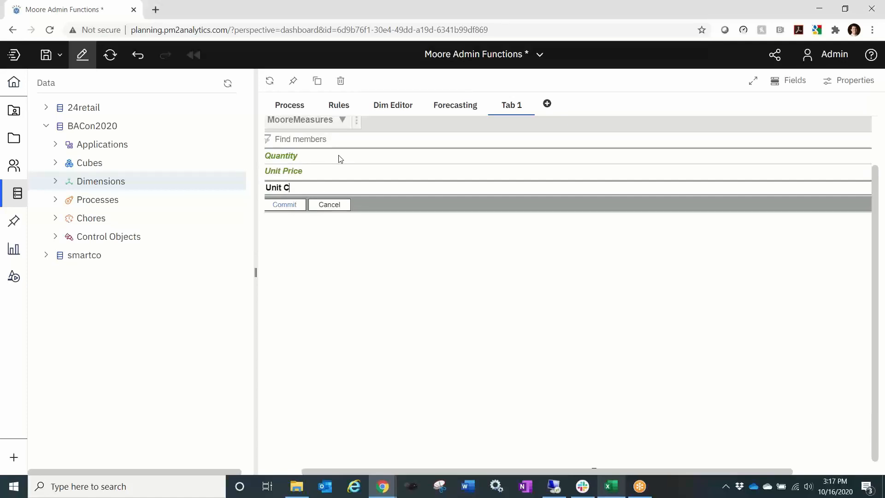
text(ost)
key(Return)
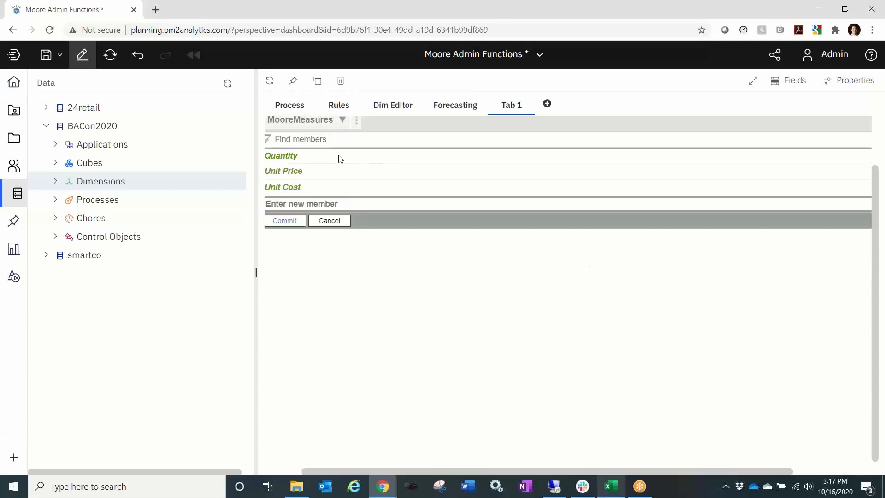
- Add the members Gross Margin, Revenue, COGS and Gross Margin % below Unit Cost, and commit all the new members
text(Gross Margin)
key(Return)
text(Revenue)
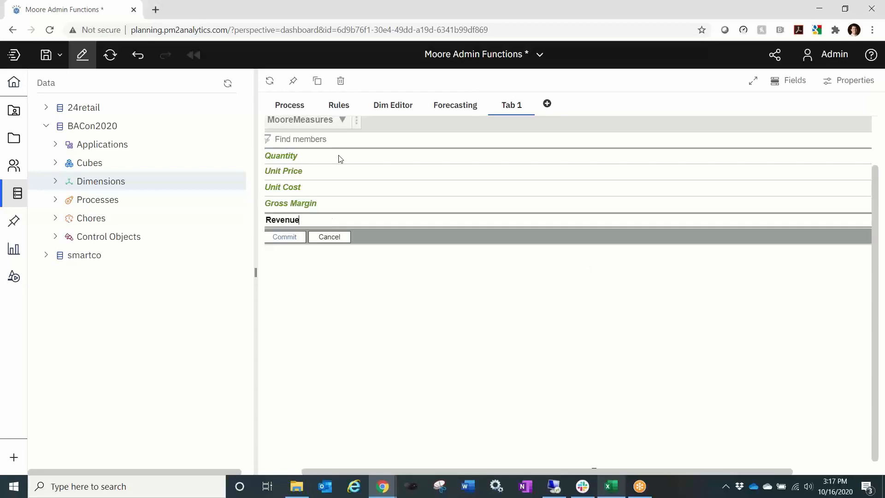
key(Return)
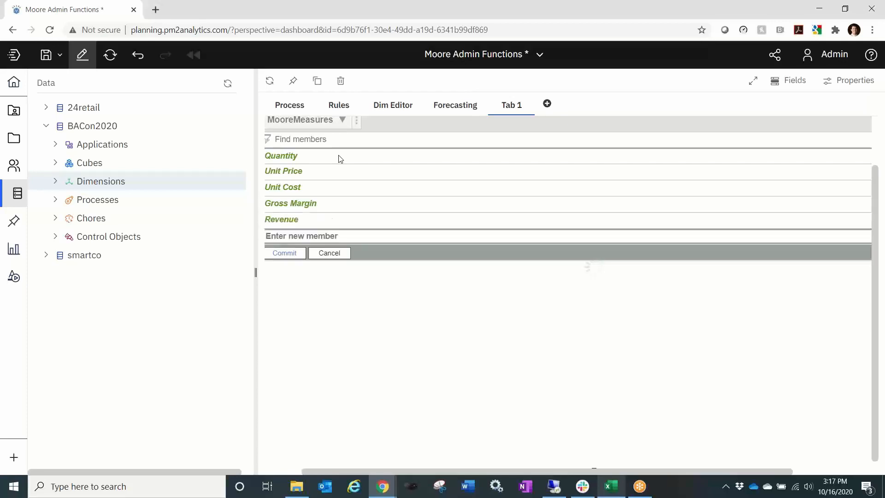
text(COGS)
key(Return)
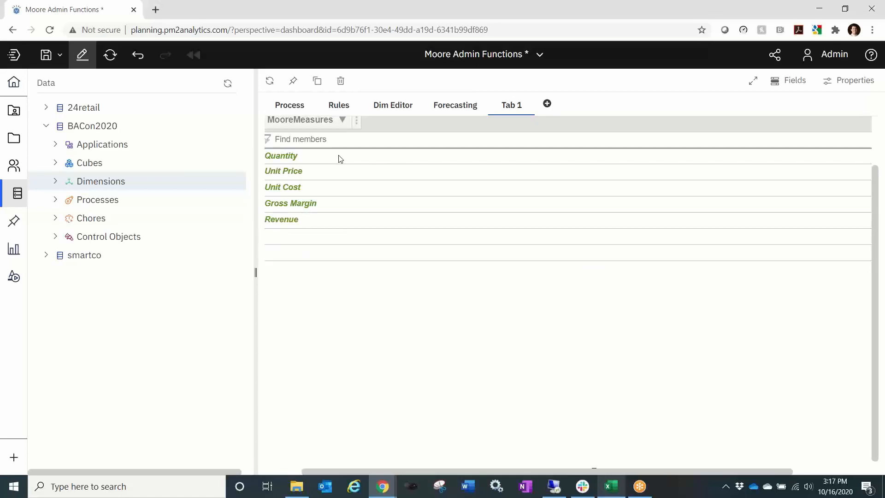
text(Gross Margin)
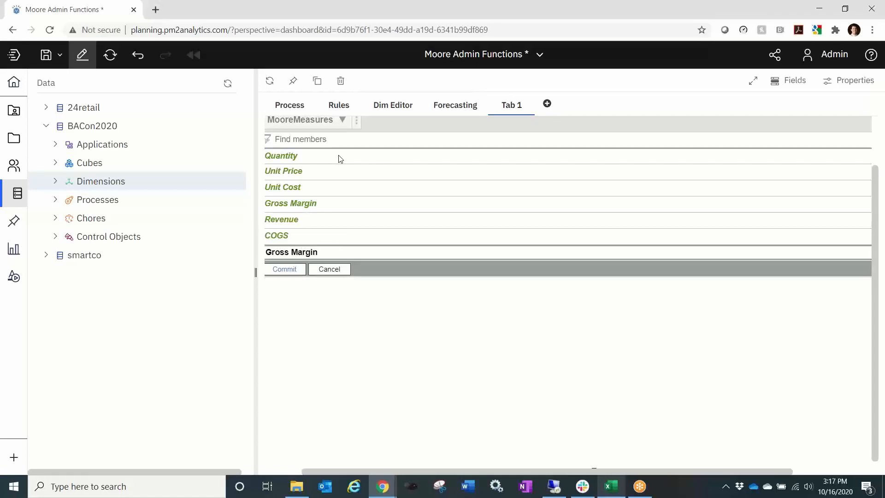
text( %)
key(Return)
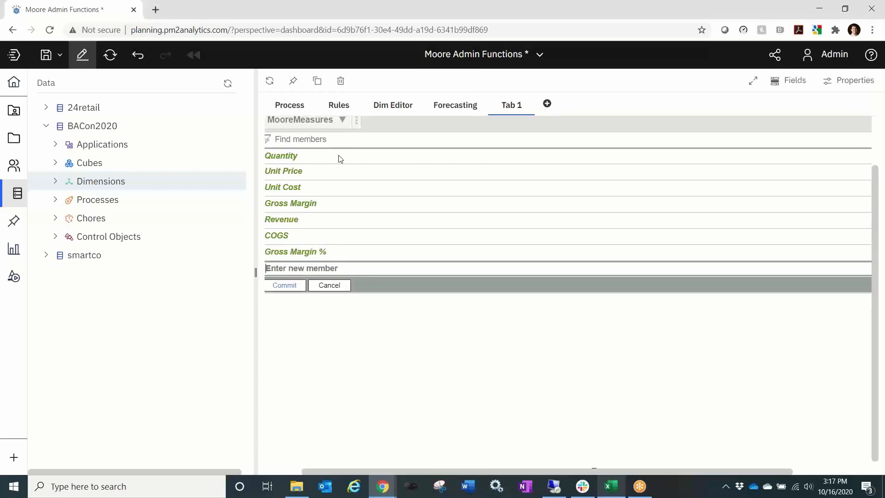
click(288, 285)
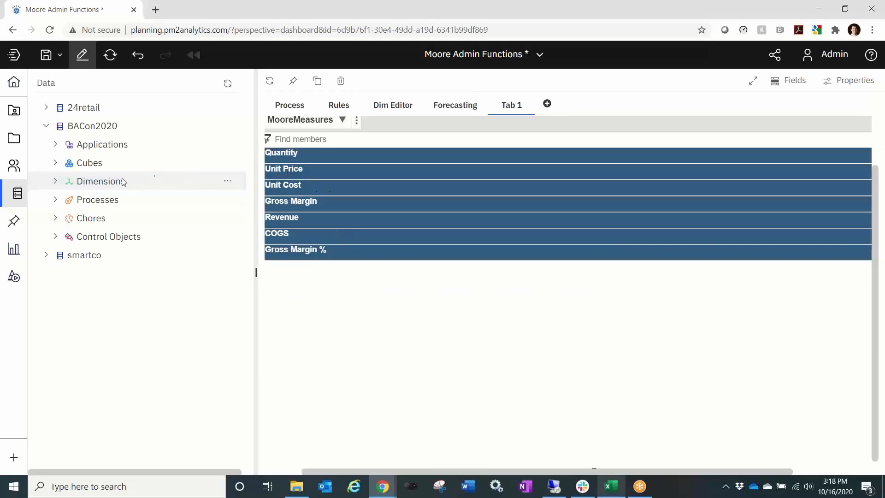
- Hide the data tree and make Revenue and COGS children of the Gross Margin member
click(16, 195)
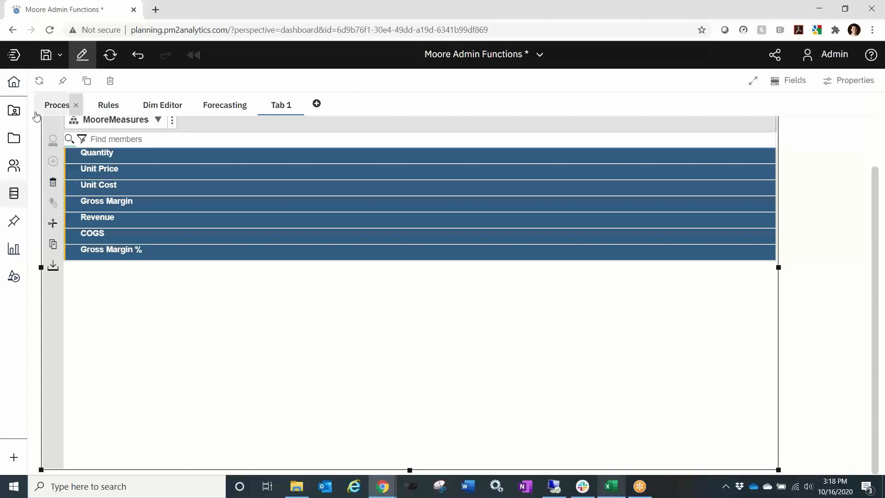
click(157, 220)
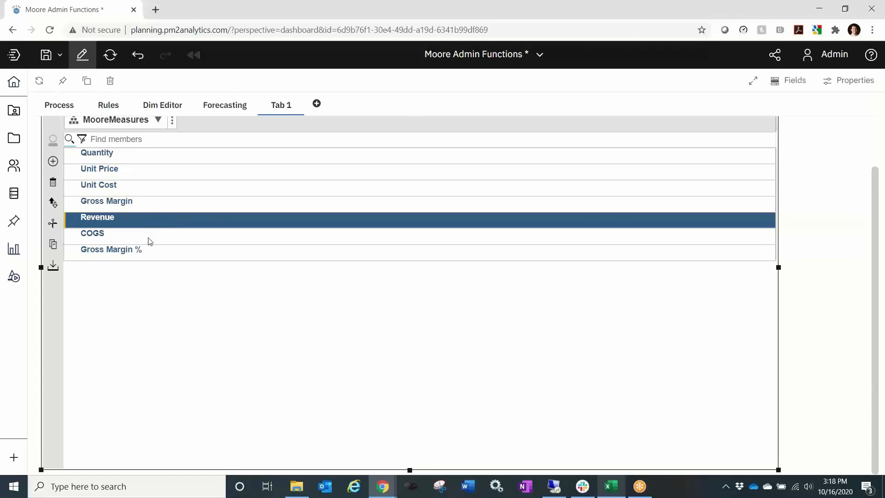
ctrl+click(150, 236)
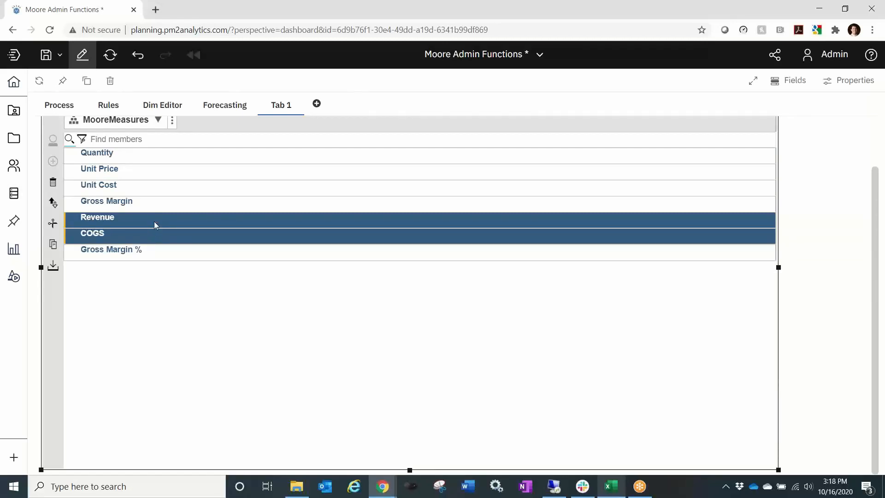
drag(154, 222, 151, 207)
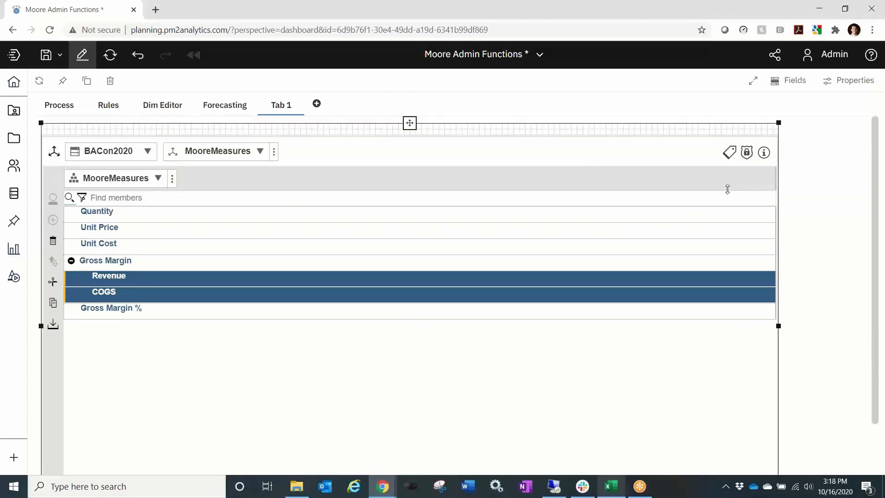
- Set the weight of COGS under its Gross Margin parent to -1, apply it and hide the member properties
click(308, 292)
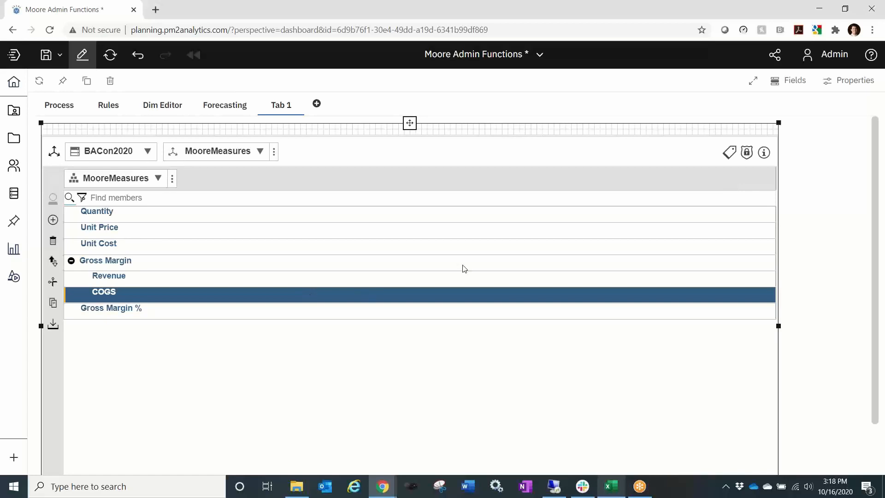
click(764, 154)
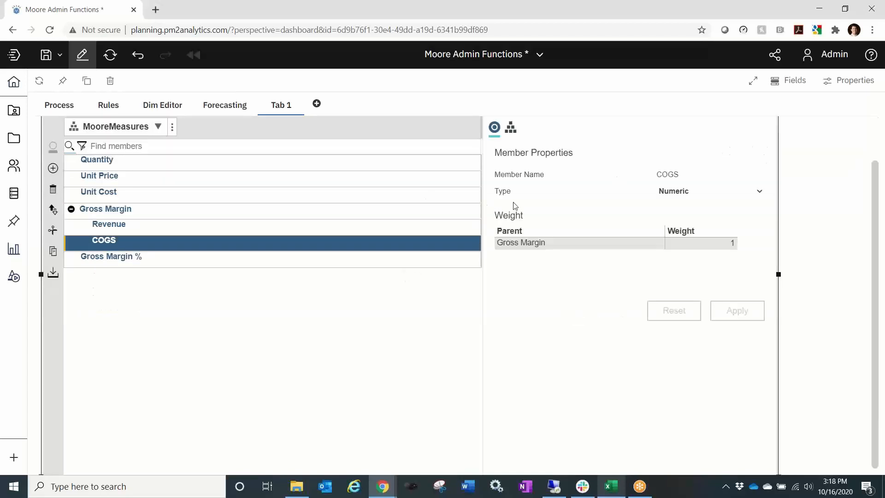
click(705, 242)
click(619, 258)
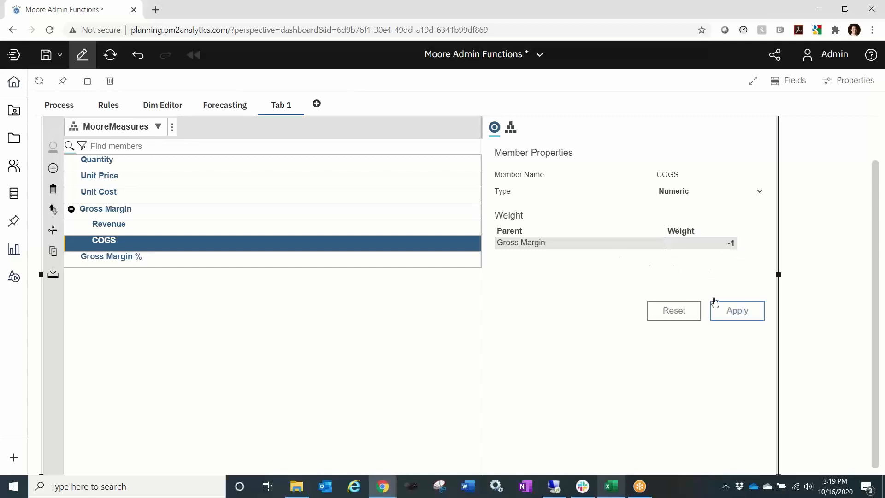
click(754, 316)
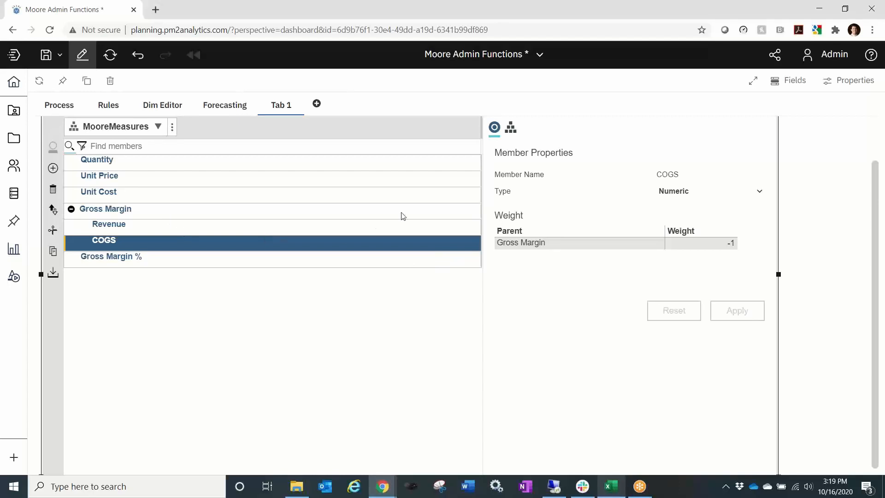
scroll(735, 179, up, 2)
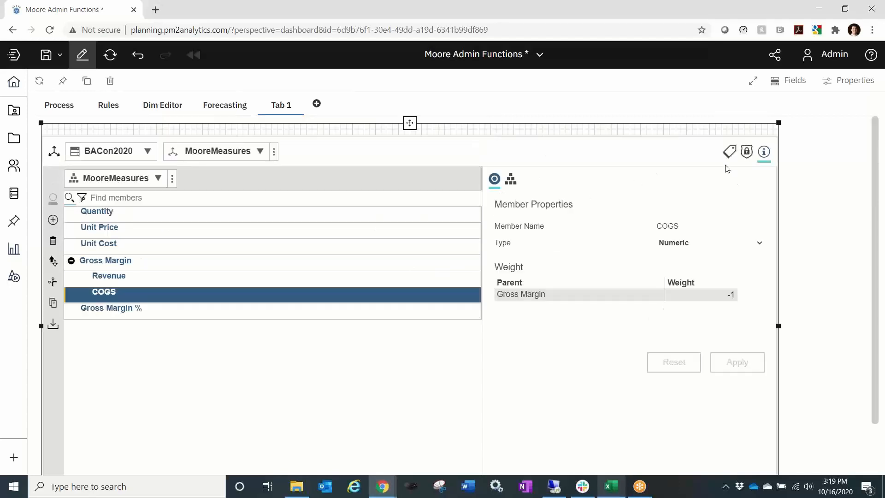
click(764, 154)
- Set a number display format for the Quantity member of the measures dimension
scroll(738, 157, down, 2)
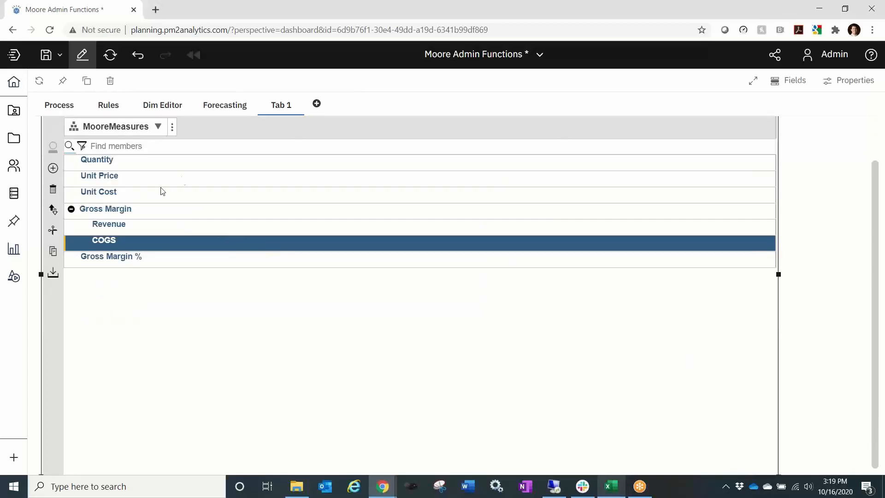
click(163, 168)
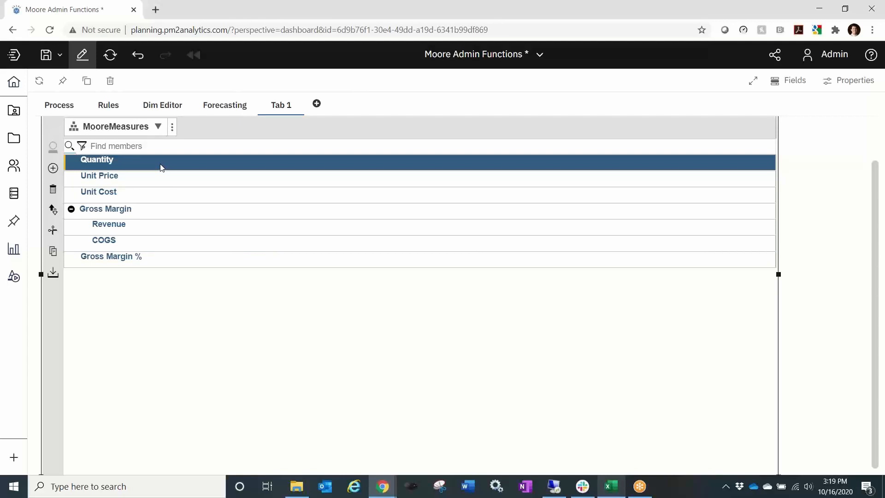
right_click(161, 167)
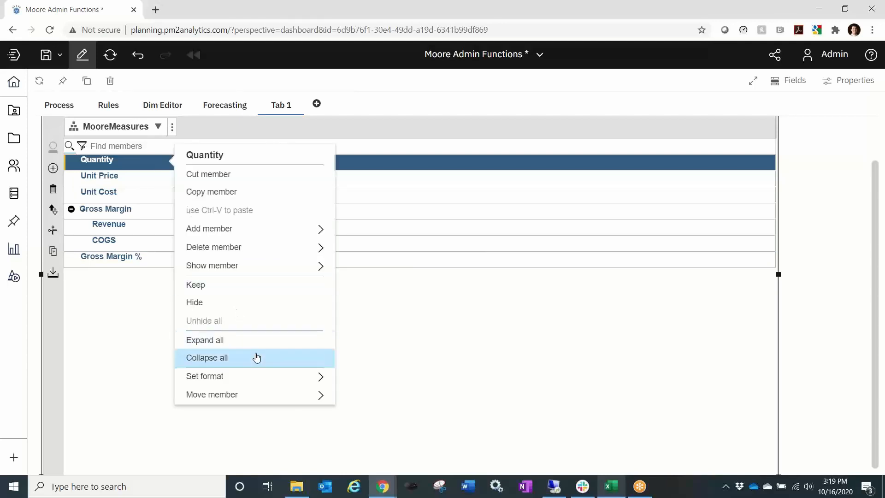
click(286, 381)
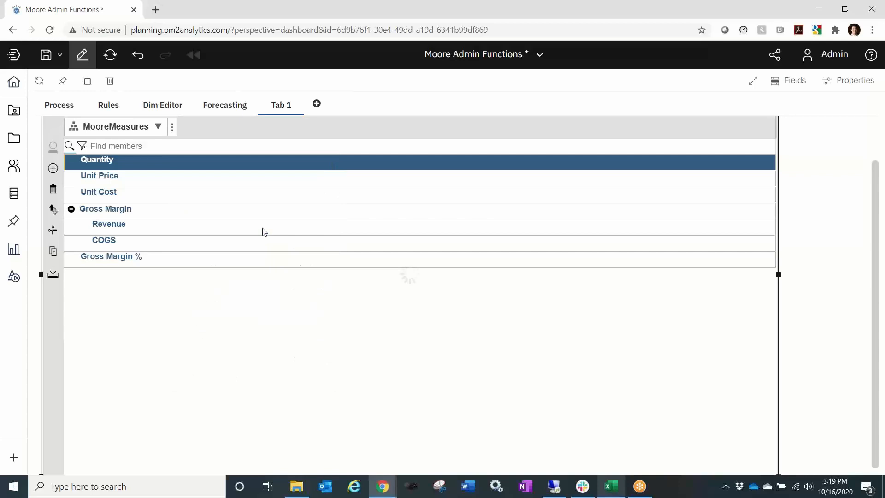
- Set the format of the Unit Price and Unit Cost members together to Comma
click(175, 182)
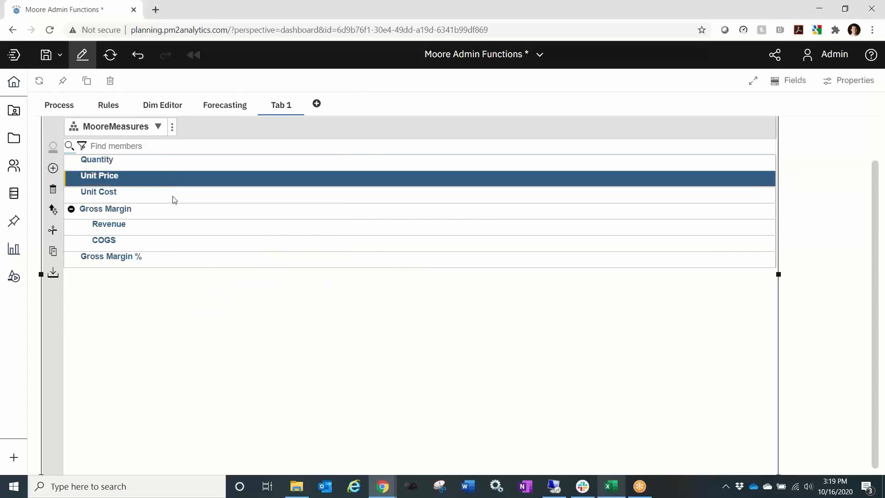
shift+click(175, 200)
right_click(175, 199)
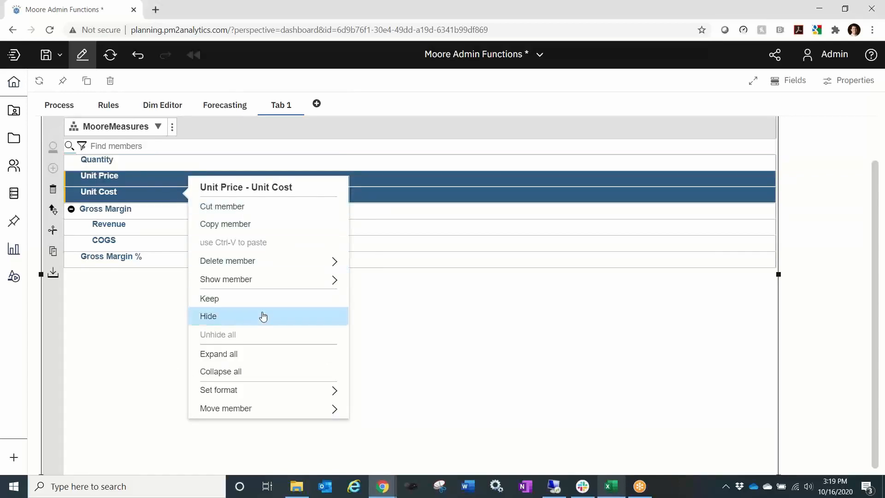
click(256, 390)
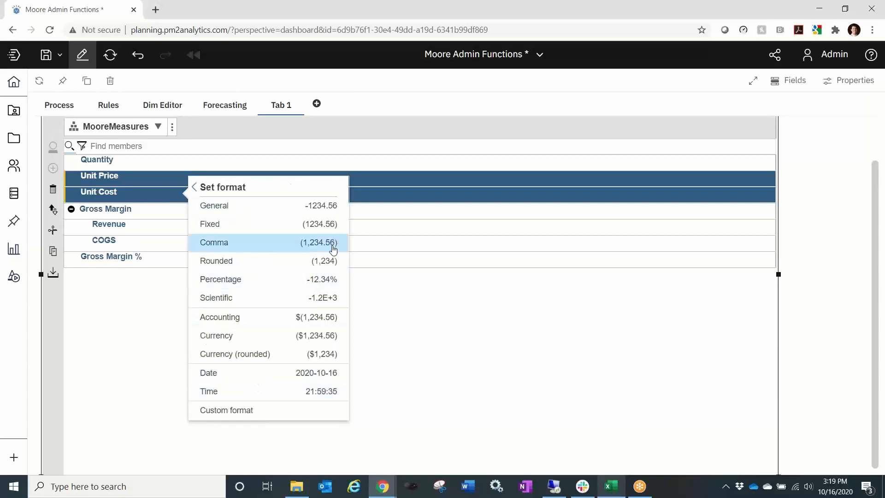
click(266, 245)
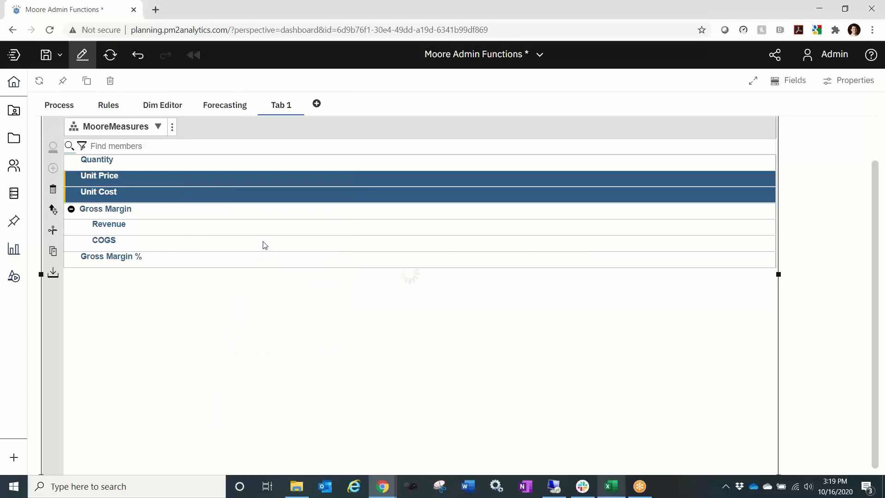
- Set the format of the Gross Margin, Revenue and COGS members together to Rounded
click(174, 215)
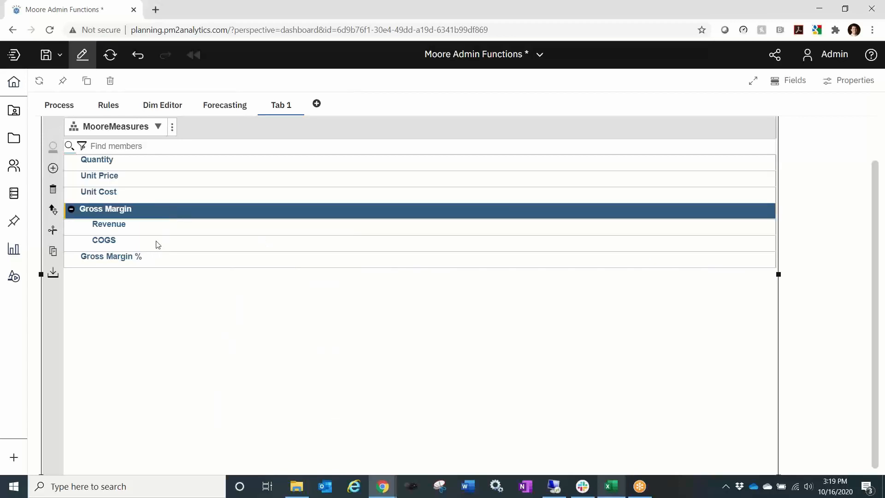
shift+click(156, 240)
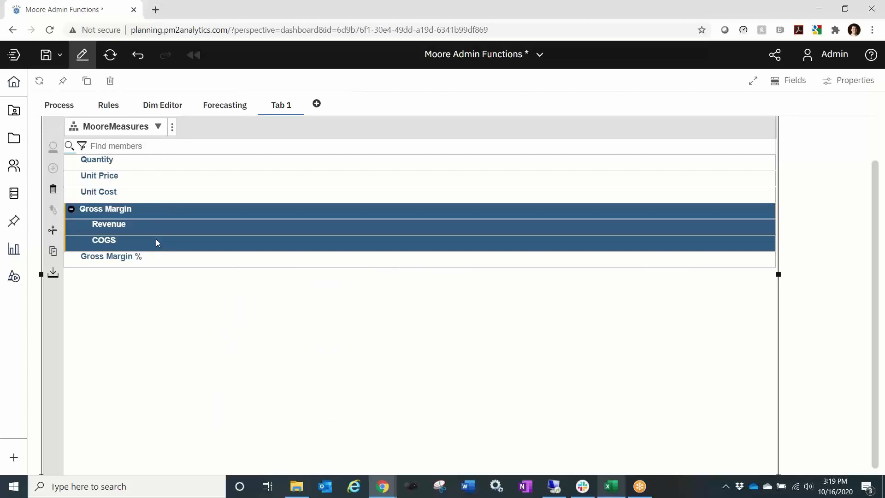
right_click(242, 223)
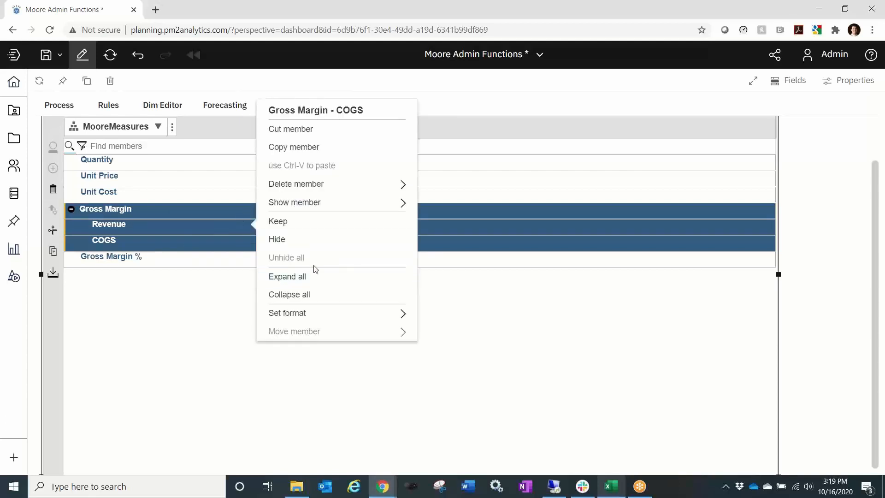
click(358, 313)
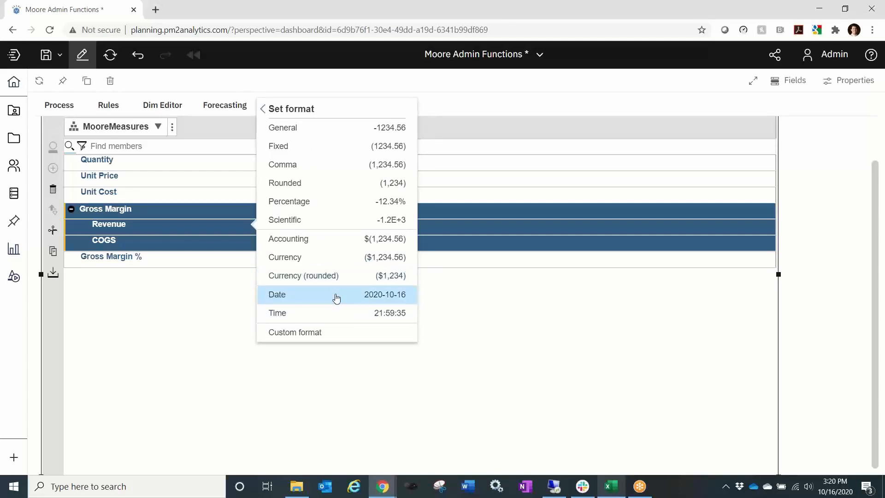
click(333, 189)
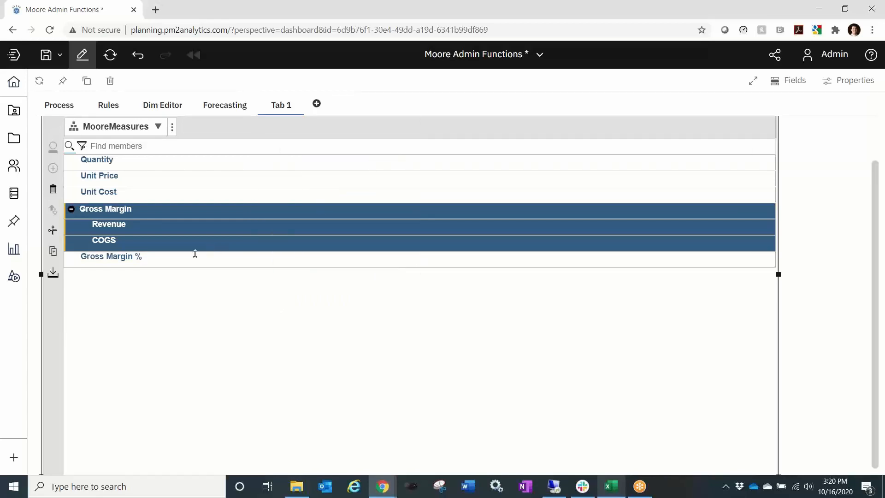
- Set the format of the Gross Margin % member to Percentage
click(181, 263)
right_click(181, 259)
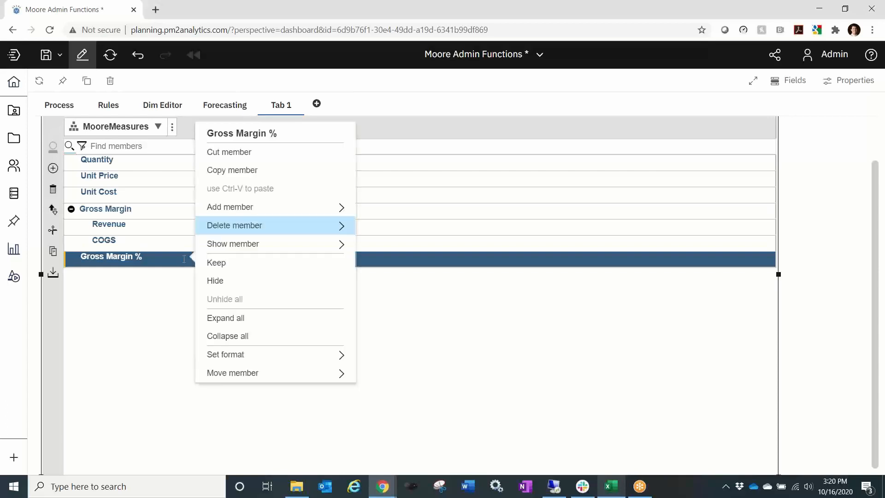
click(283, 359)
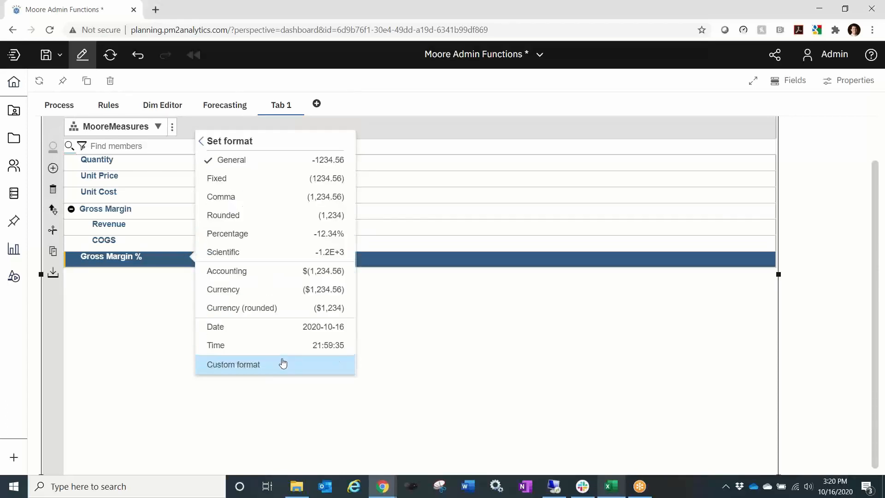
click(266, 236)
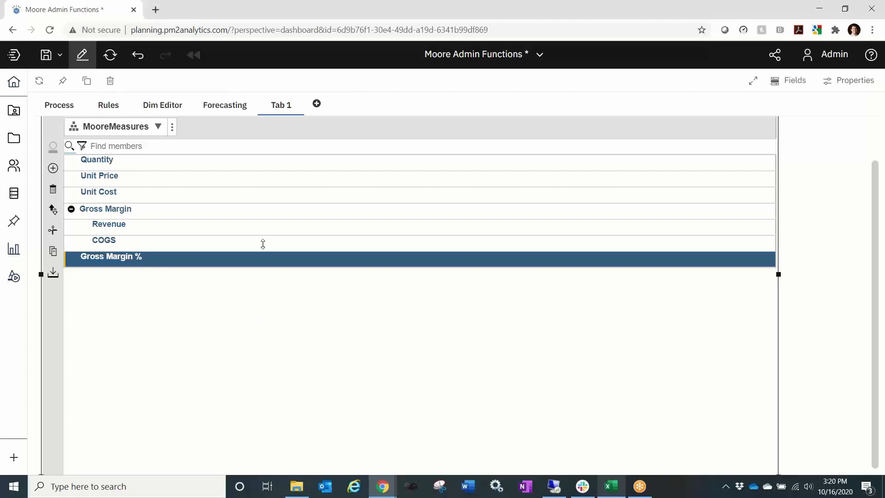
- On a new tab with the single-region template, create a BACon2020 dimension named with the owner's surname followed directly by Versions
click(317, 107)
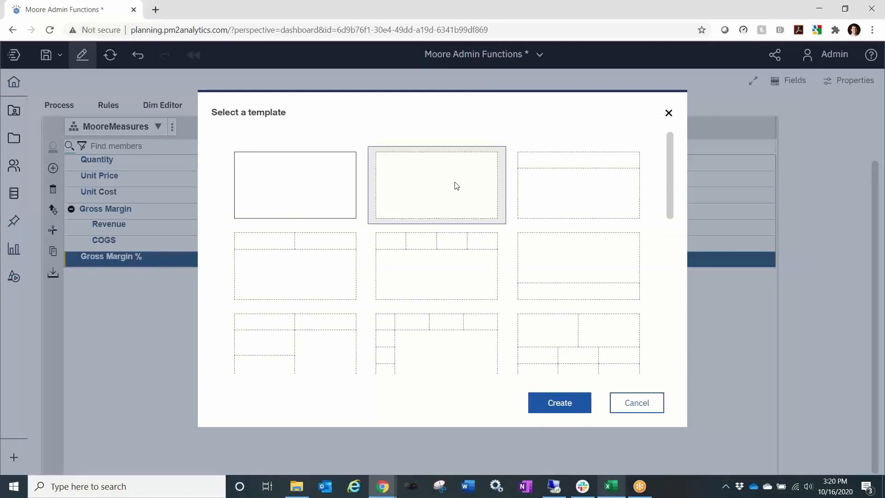
double_click(456, 185)
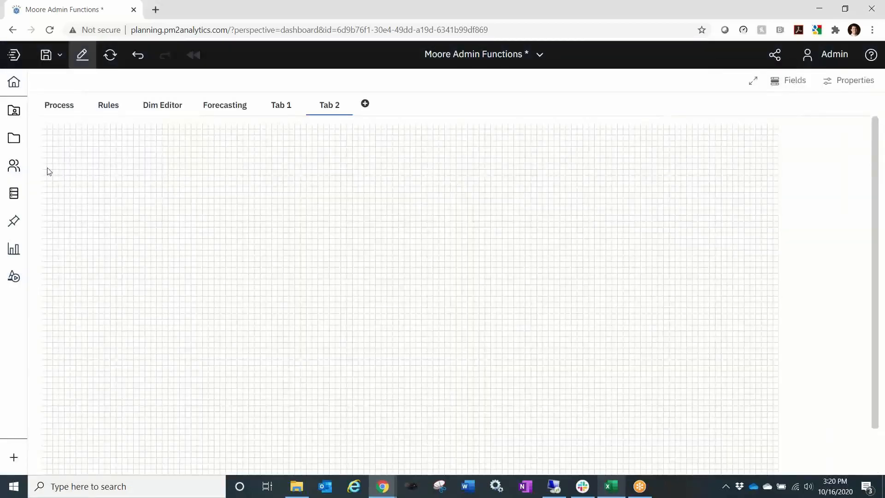
click(14, 194)
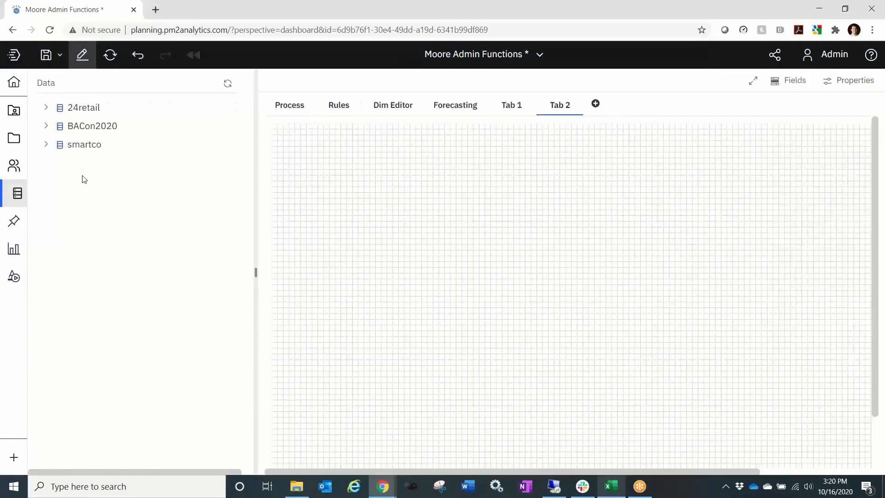
click(48, 128)
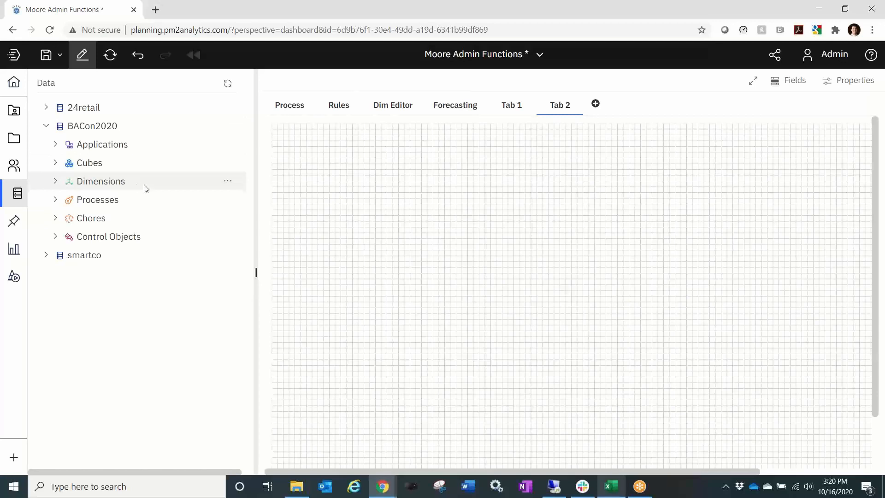
right_click(109, 185)
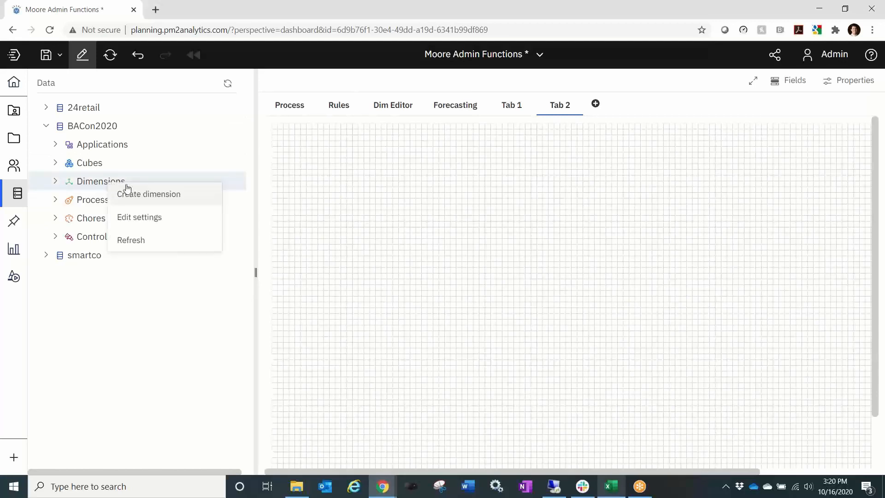
click(149, 194)
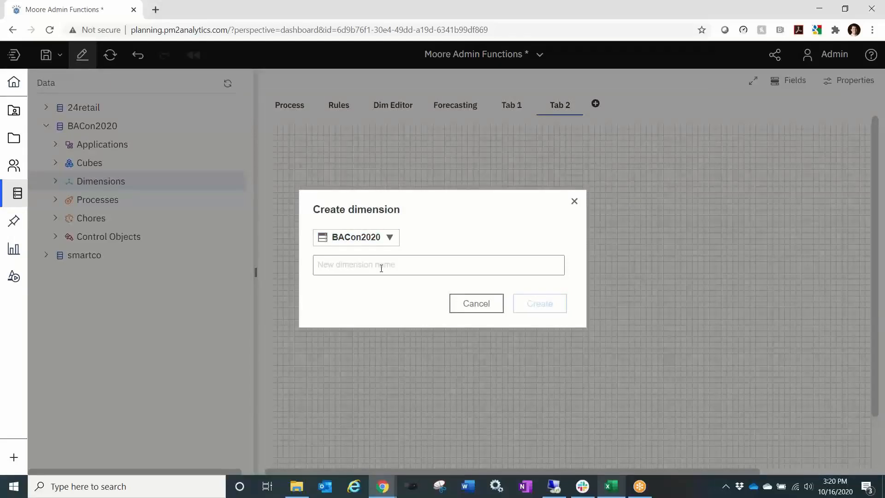
text(Moor)
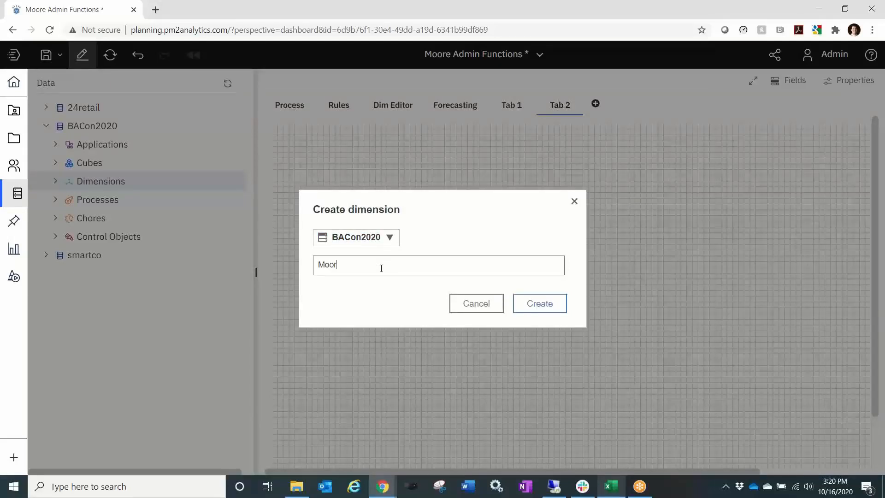
text(eVersions)
click(552, 305)
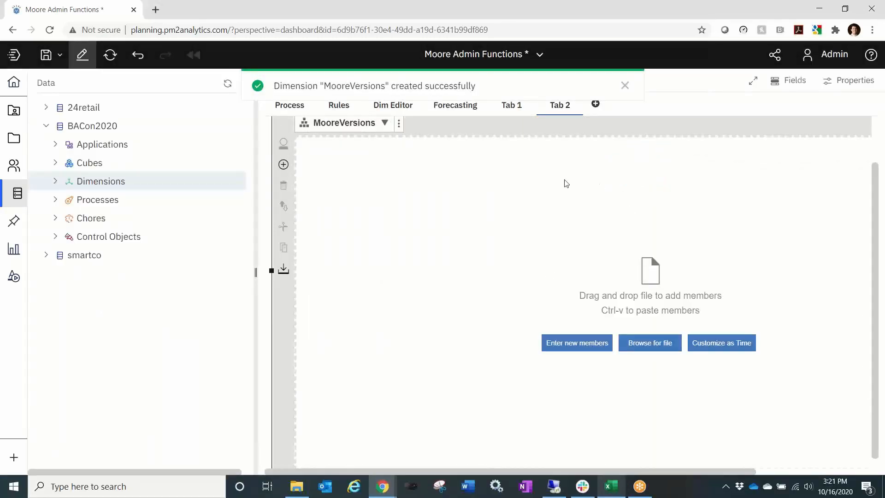
- Enter Actual, Forecast and Busget as new members of the empty versions dimension
click(567, 347)
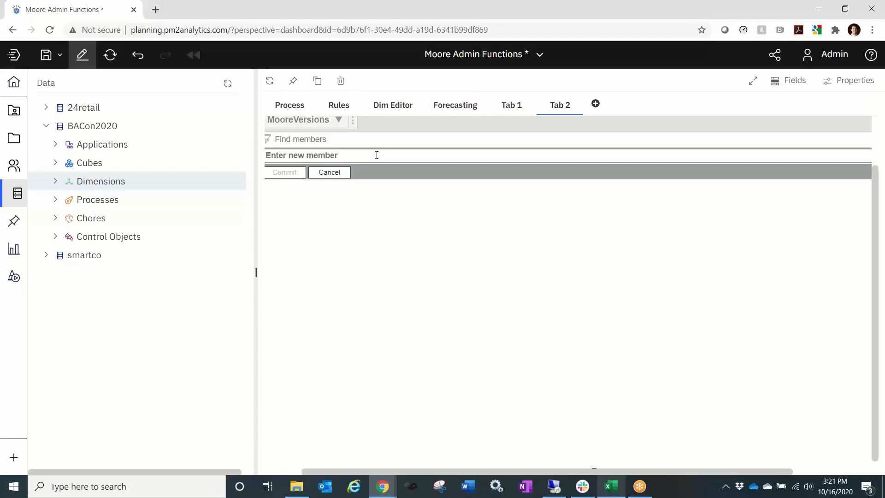
text(Actual)
key(Return)
text(Forecast)
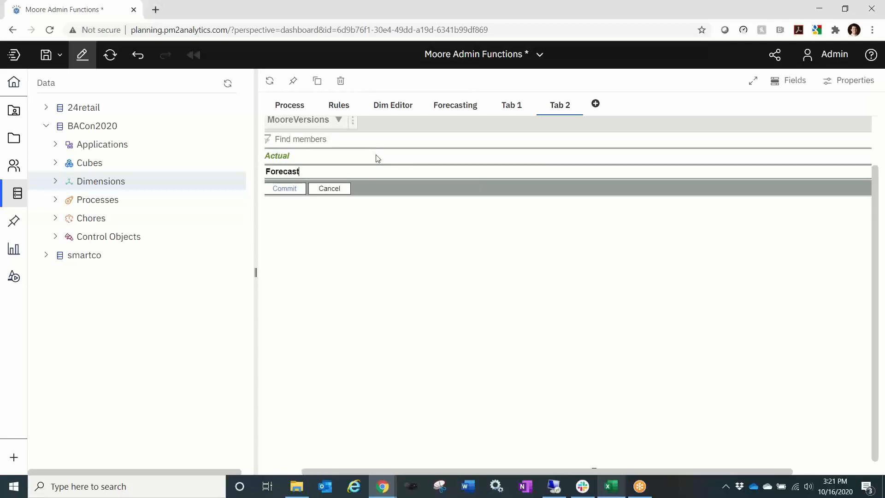
key(Return)
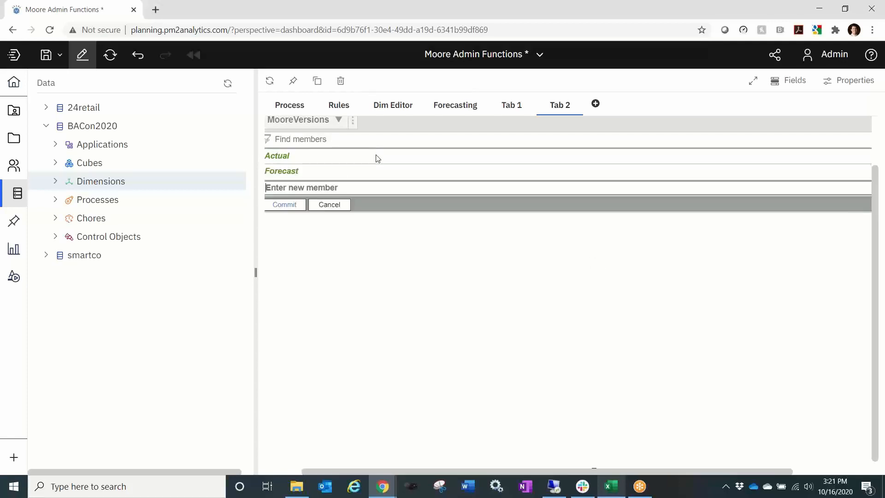
text(Busget)
key(Return)
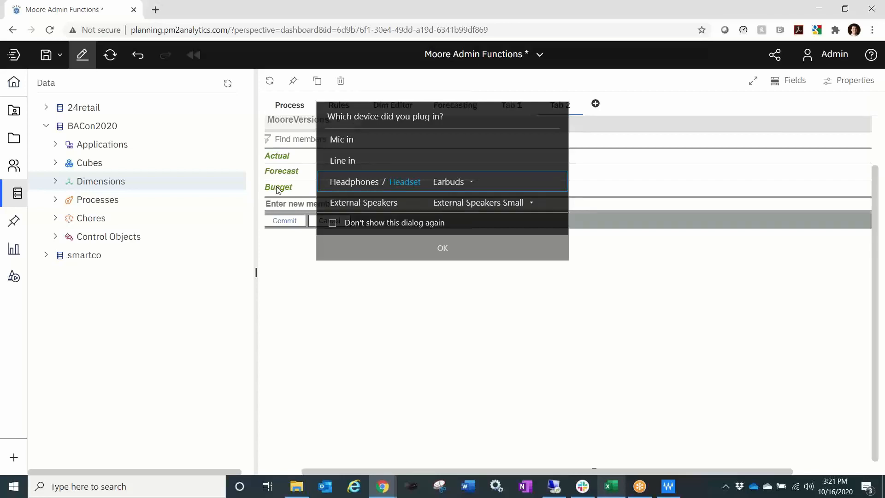
- Commit the Actual, Forecast and Busget members to the versions dimension and remove its editor from Tab 2
click(442, 248)
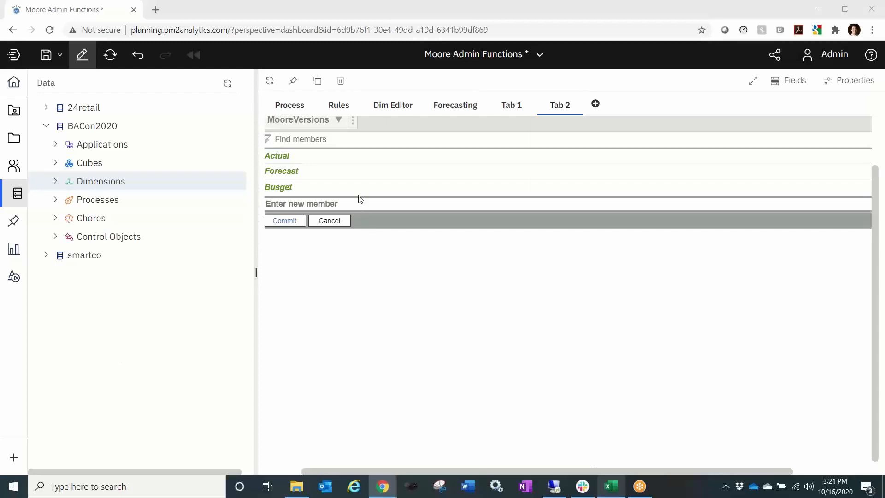
click(291, 191)
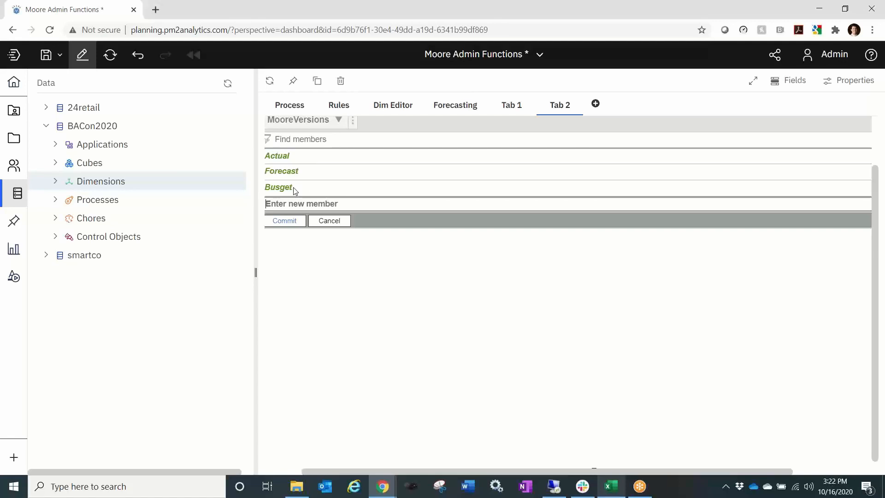
click(294, 222)
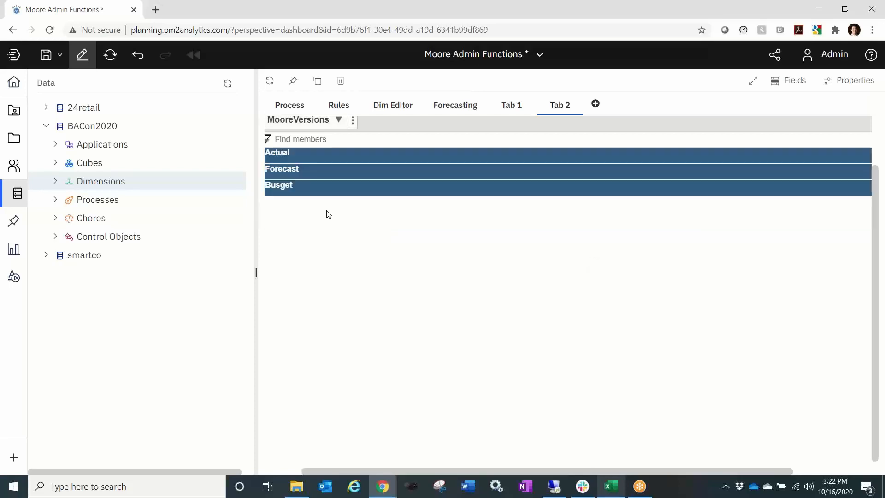
click(316, 187)
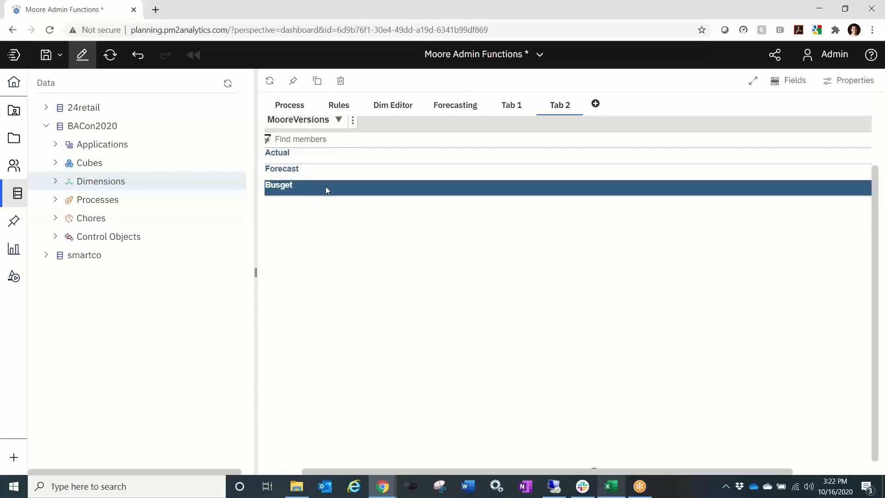
click(339, 79)
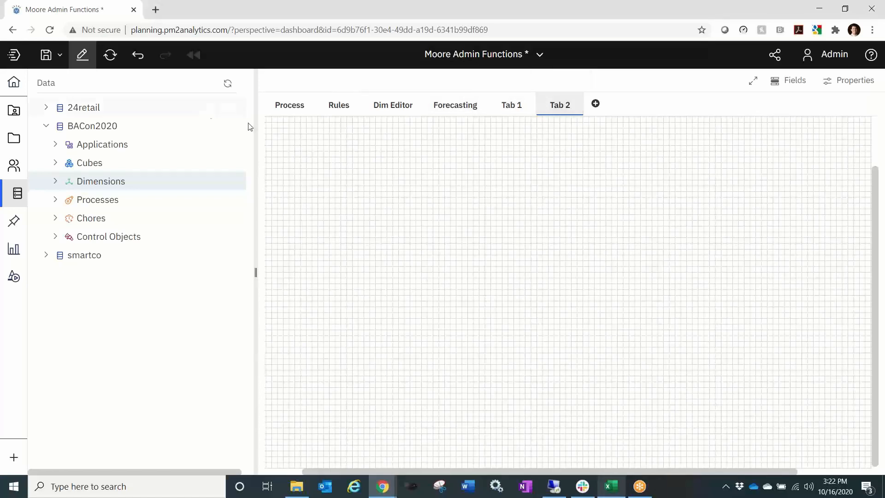
- Try to create another BACon2020 dimension named with the owner's surname followed directly by Versions
right_click(93, 182)
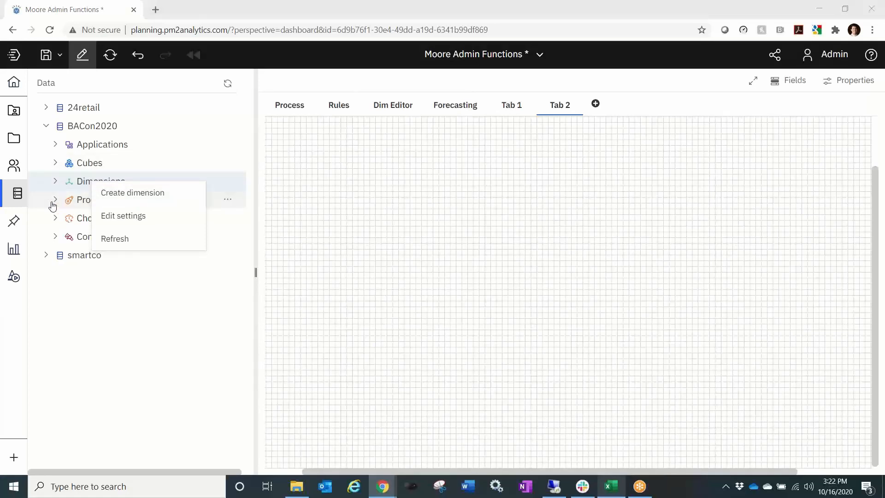
click(155, 197)
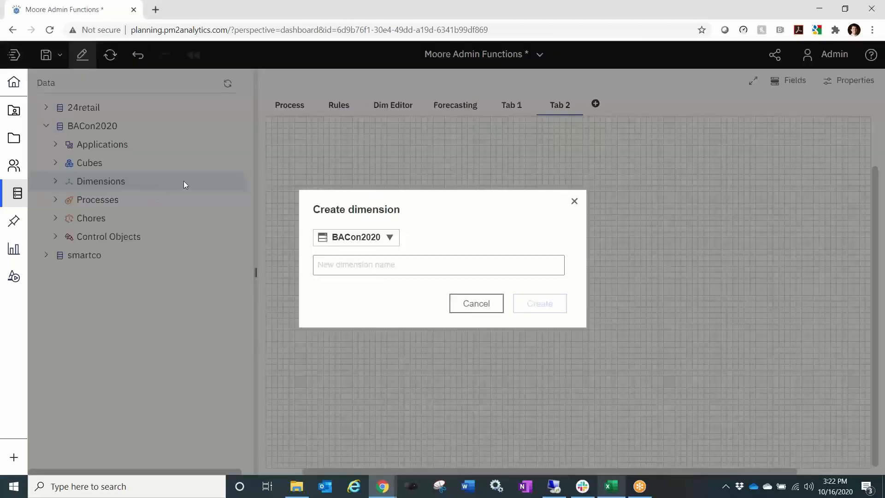
click(440, 261)
text(Moore)
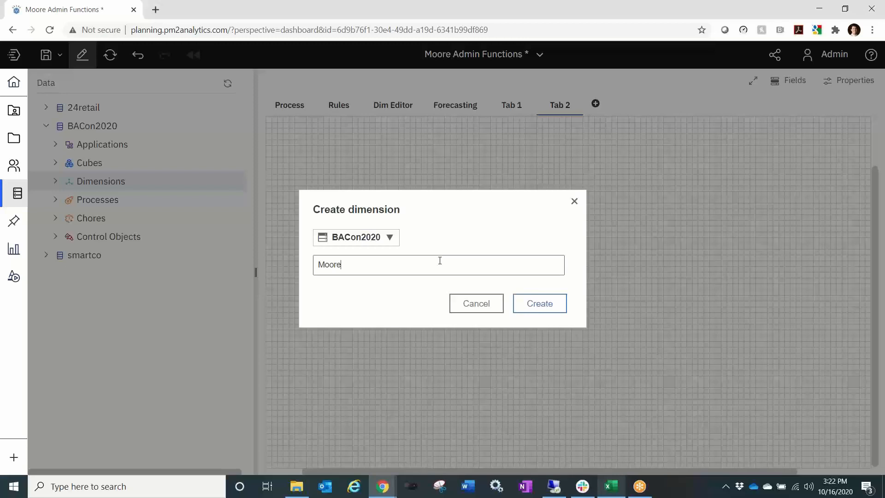
text(Versions)
click(551, 304)
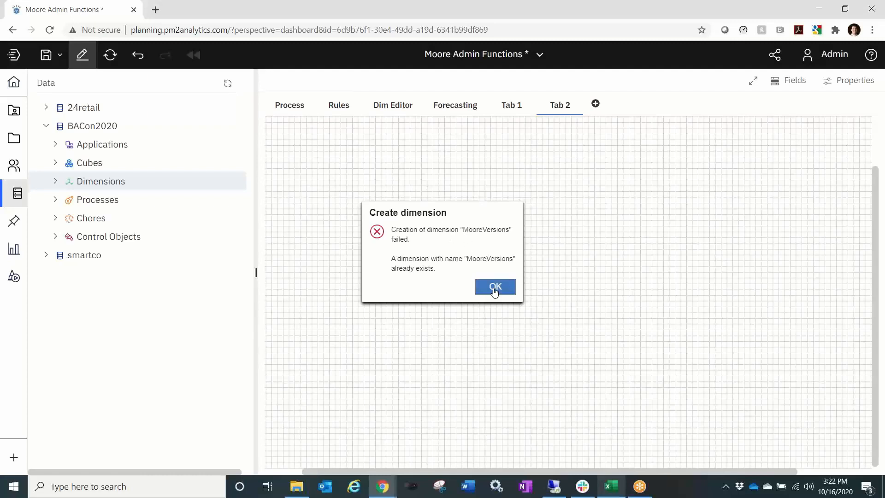
click(494, 288)
- Create a BACon2020 dimension on Tab 2 named with the owner's surname followed directly by 2Versions
right_click(105, 183)
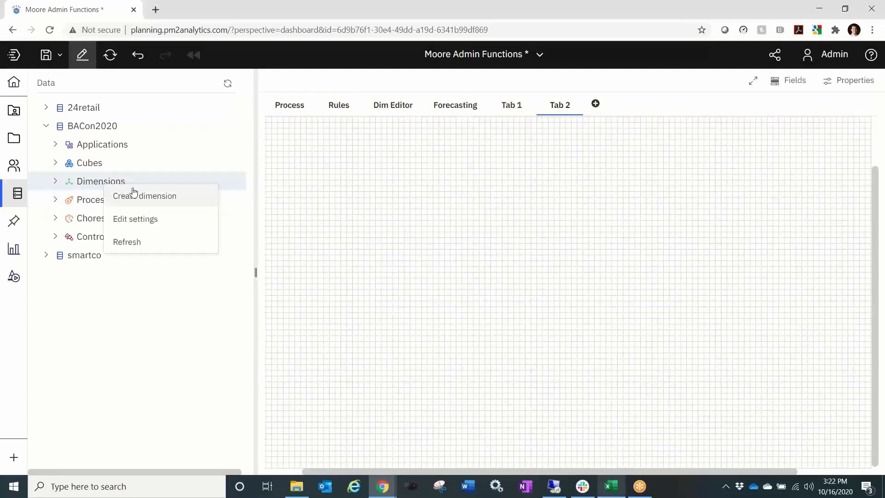
click(139, 195)
click(392, 264)
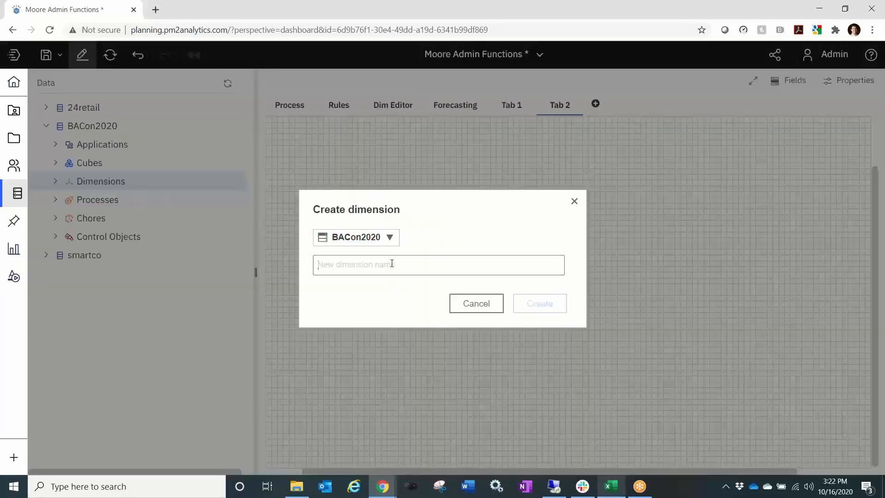
text(Moore)
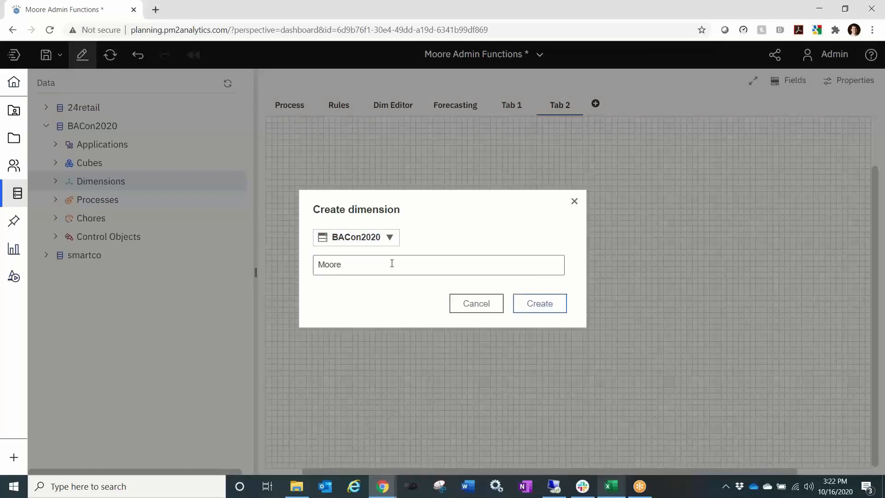
text(2Versions)
click(539, 303)
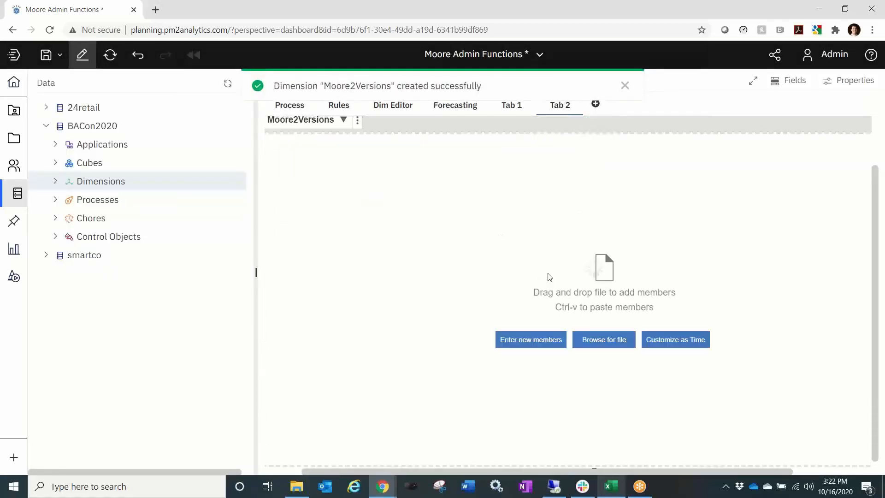
- Enter Actual, Forecast and Budget as members of the empty 2Versions dimension and commit them
click(548, 339)
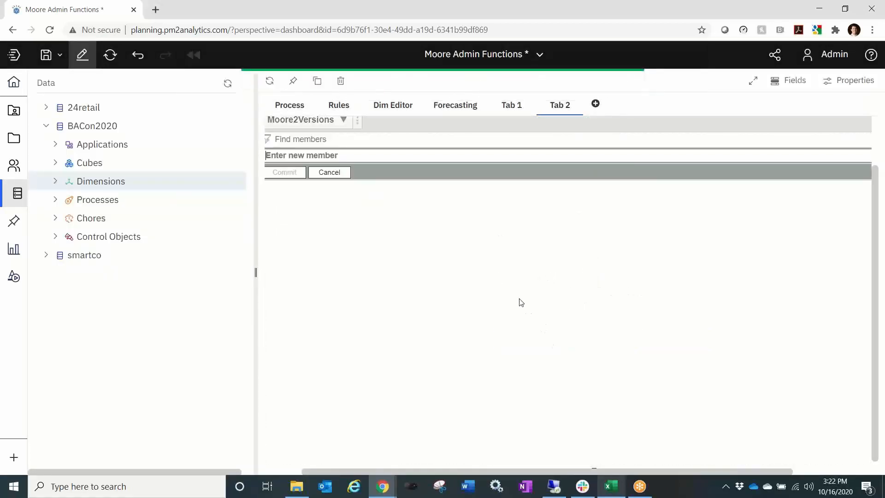
text(Actua)
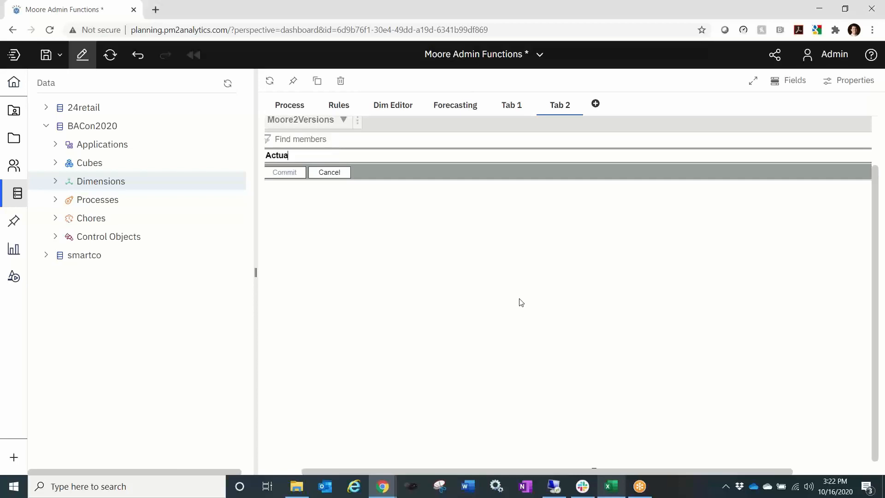
text(l)
key(Return)
text(Forecast)
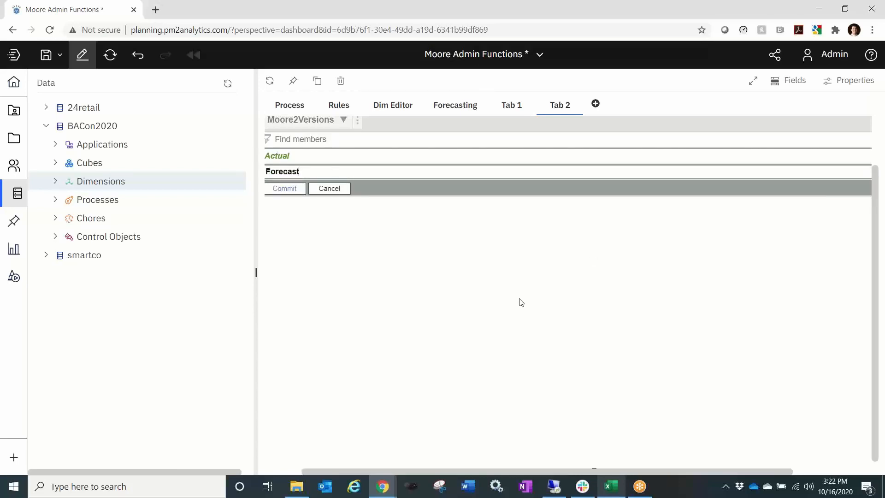
key(Return)
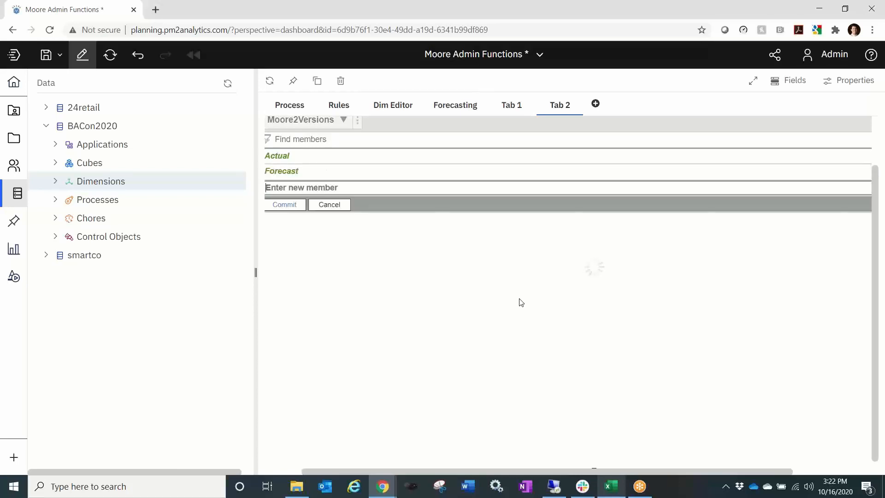
text(Budget)
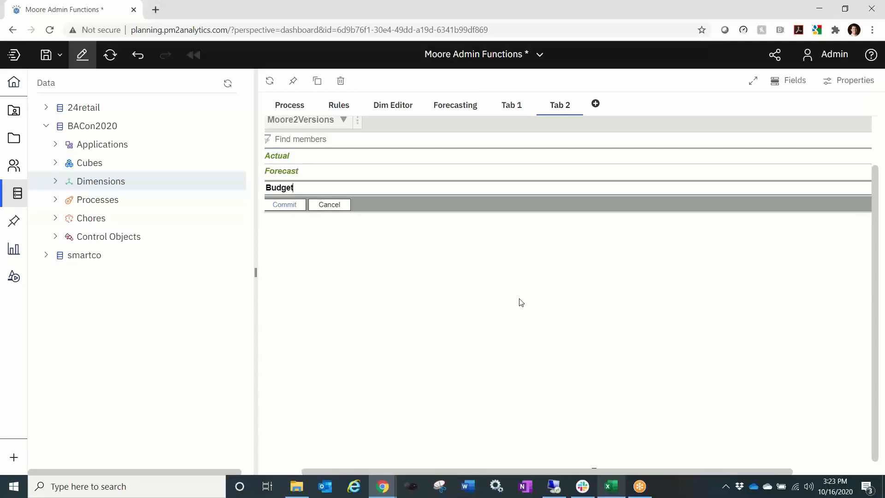
key(Return)
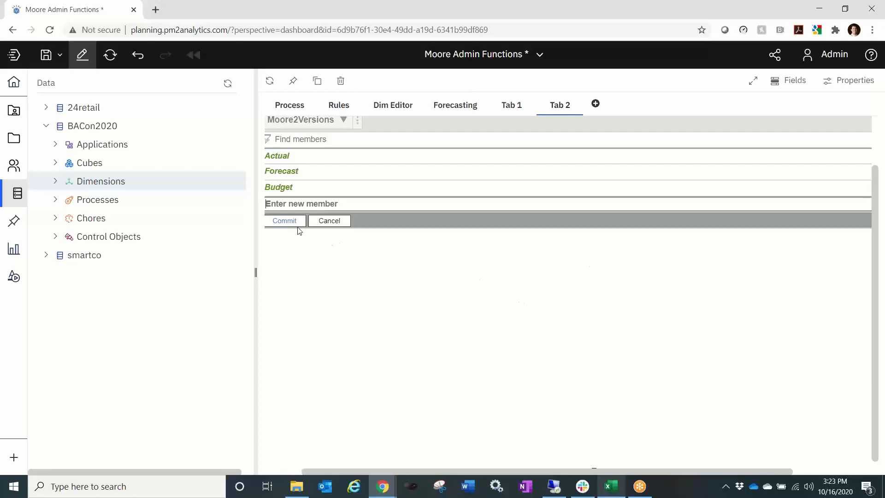
click(293, 222)
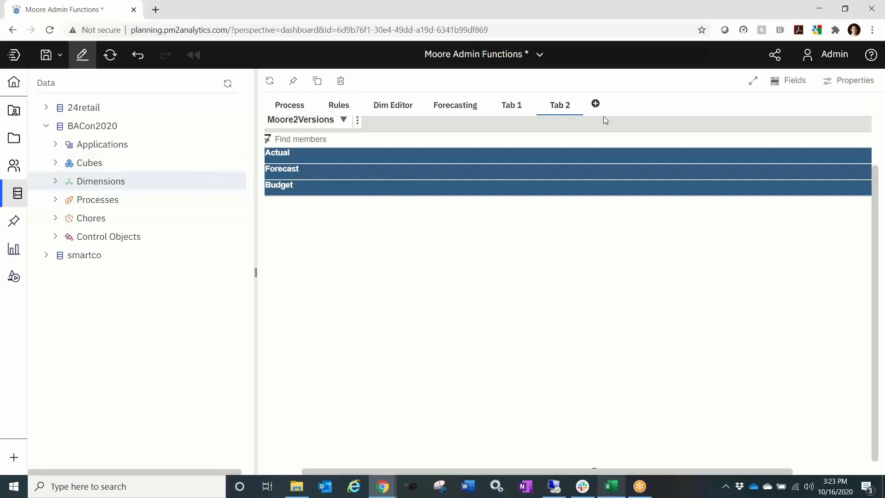
- Add a new tab to the book using the single-region template
click(596, 104)
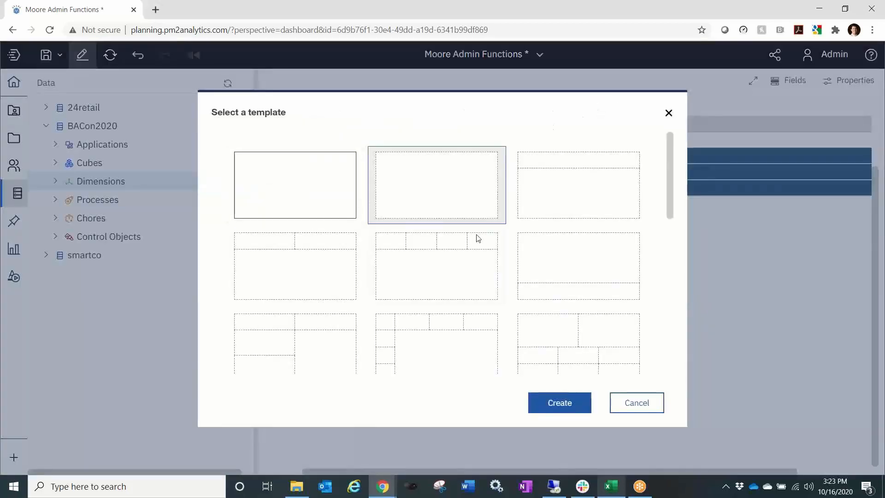
double_click(415, 196)
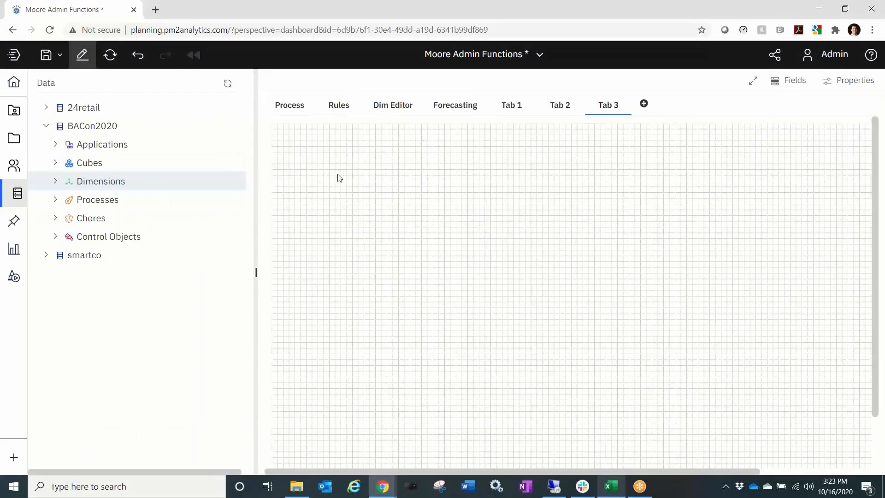
- Try to create a BACon2020 dimension named with the owner's surname followed directly by Periods
right_click(96, 186)
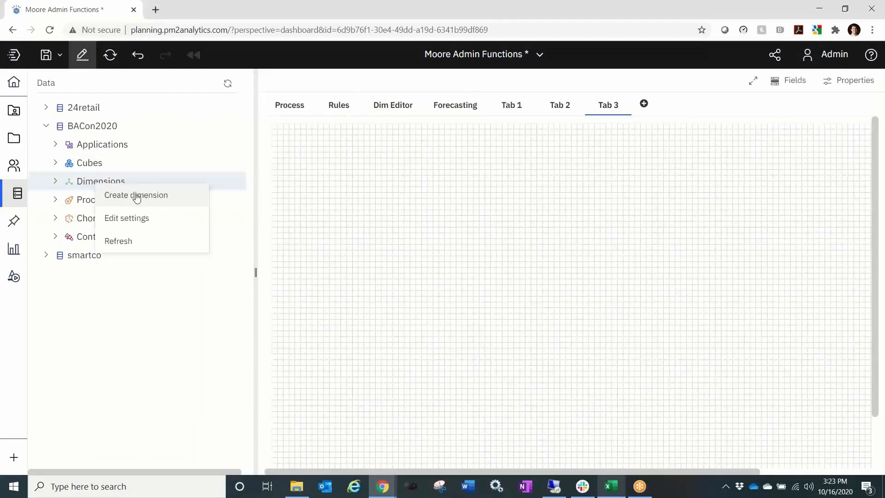
click(135, 194)
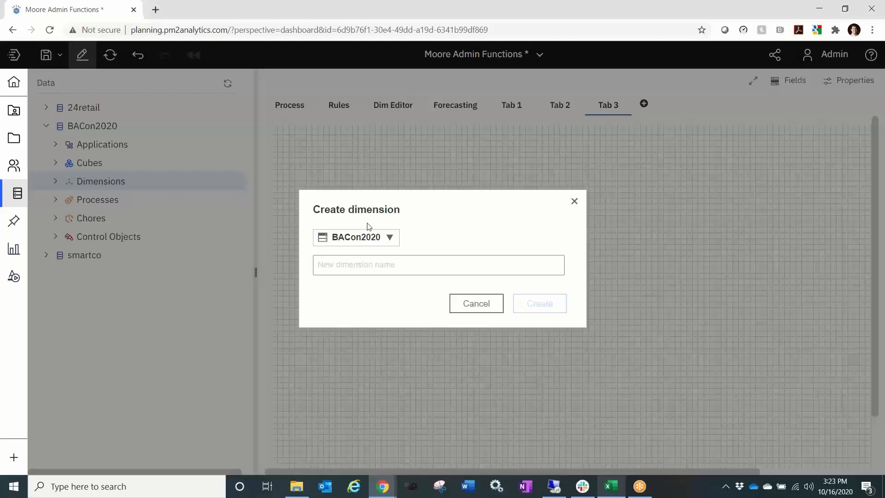
click(443, 267)
text(Moore)
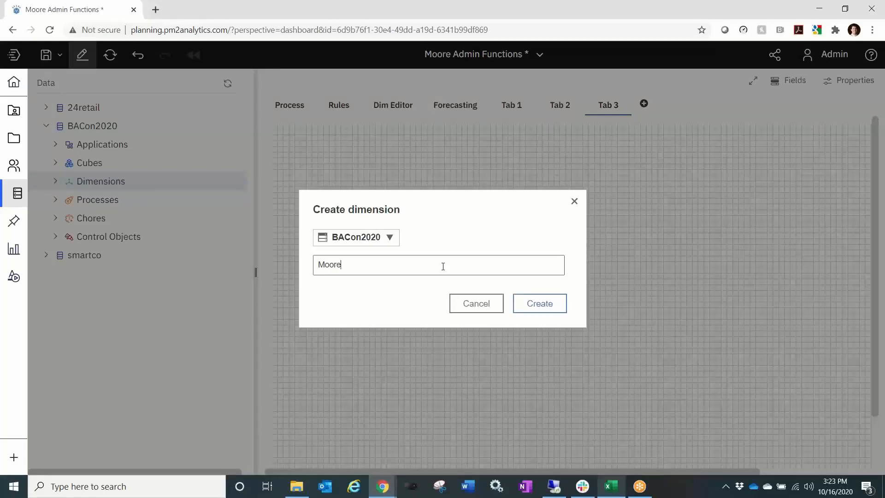
text(Periods)
click(540, 306)
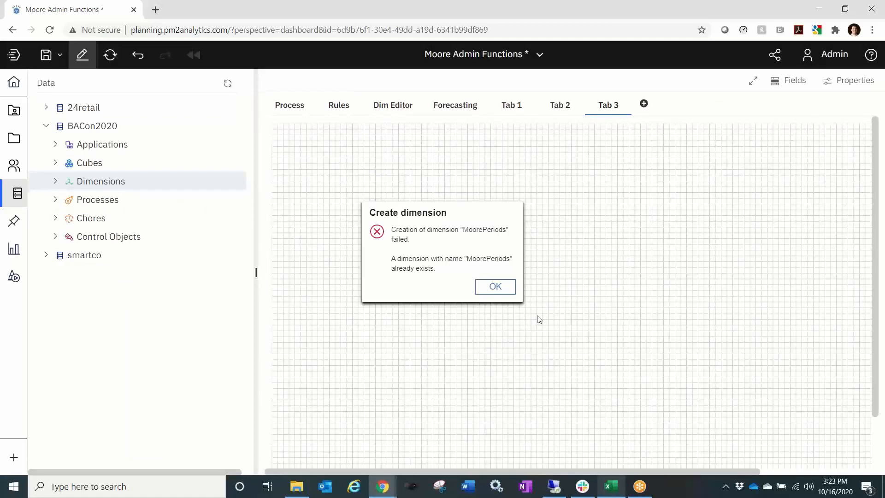
click(497, 288)
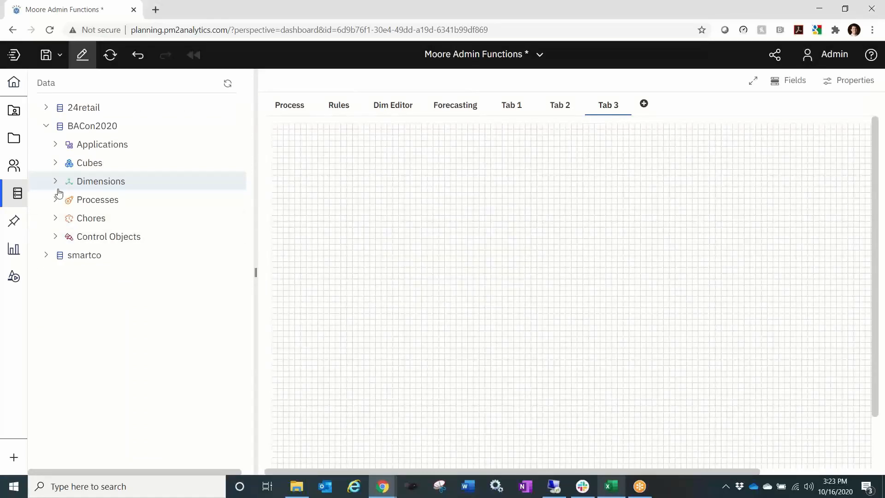
- Create a BACon2020 dimension on Tab 3 named with the owner's surname followed directly by 2Periods
right_click(85, 183)
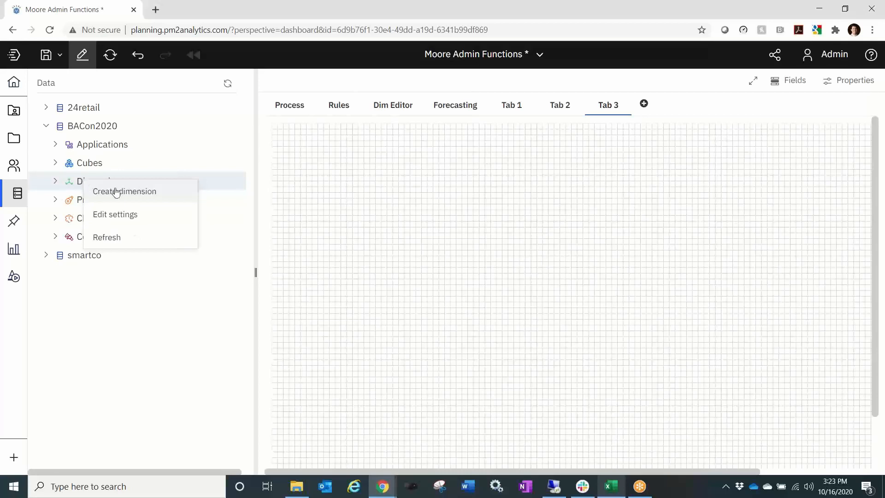
click(158, 196)
text(Moore2)
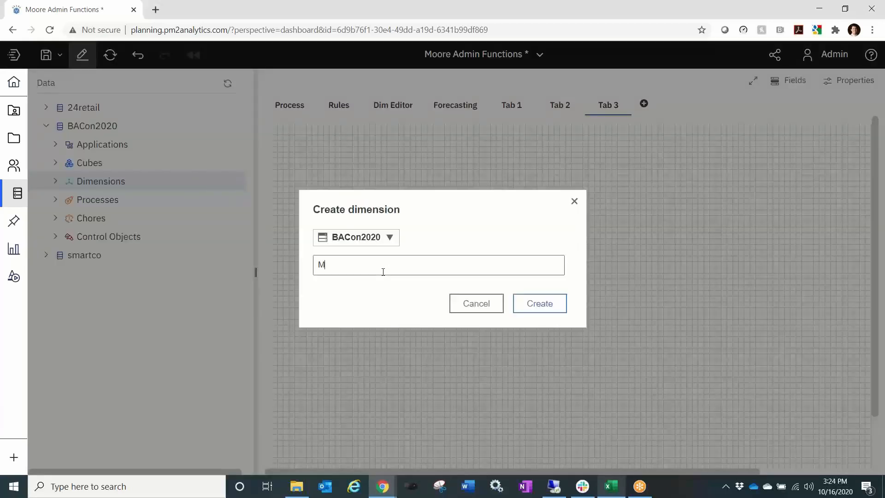
text(Periods)
click(547, 308)
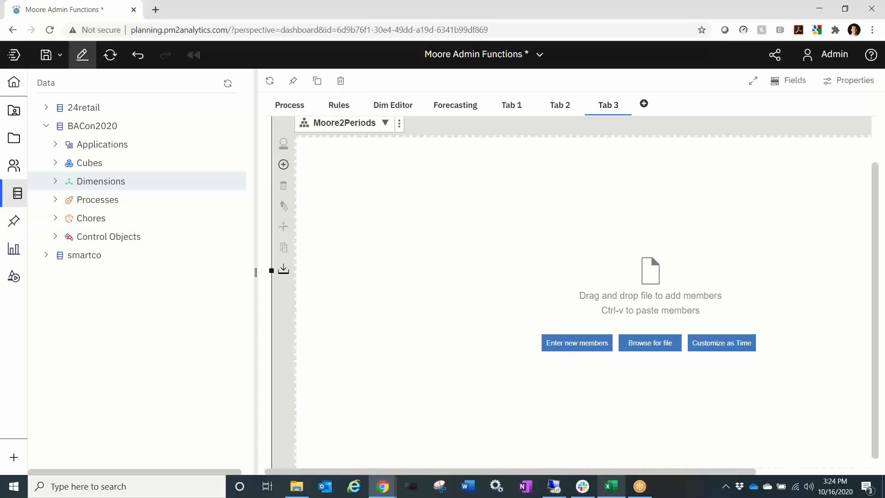
- Switch to the Periods.xlsx workbook in Excel and copy the period list in cells A1 to A39, from 2018 to 202012
key(alt+Tab)
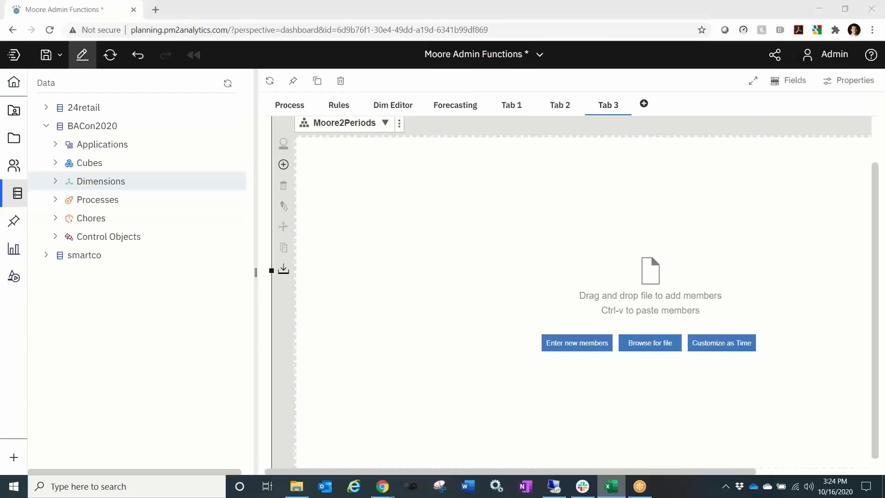
drag(0, 224, 330, 52)
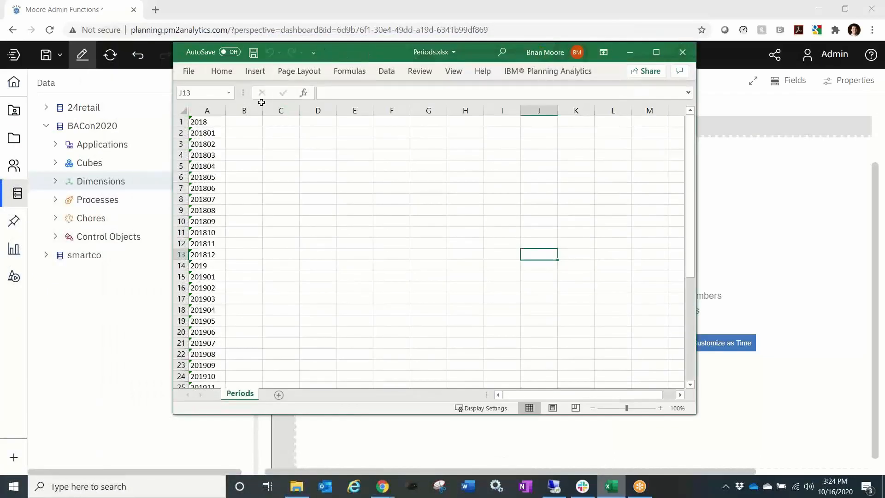
click(228, 133)
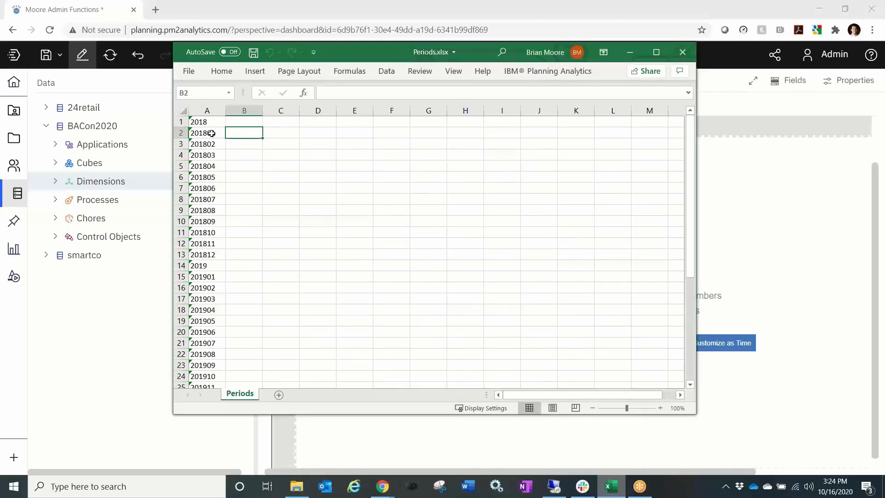
click(213, 124)
scroll(223, 231, down, 7)
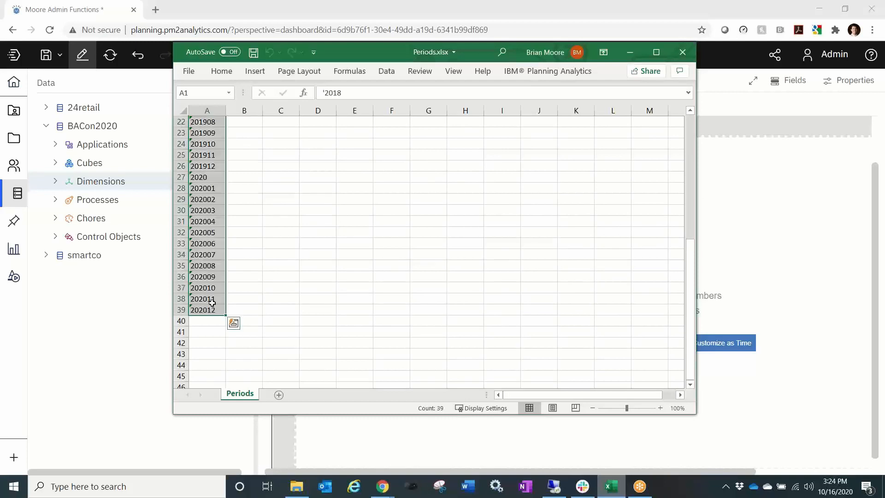
shift+click(207, 309)
key(ctrl+c)
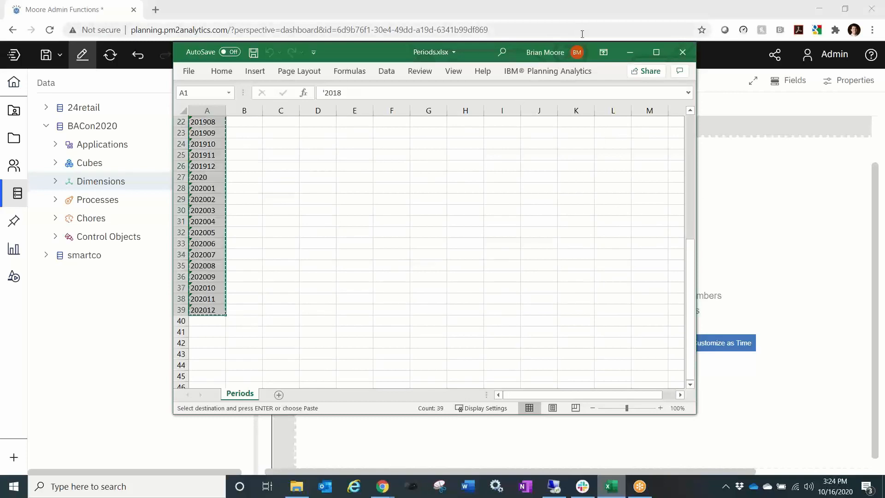
- Switch back to the browser, paste the copied periods as members of the new periods dimension, and nest 201801 to 201812 under 2018
click(762, 157)
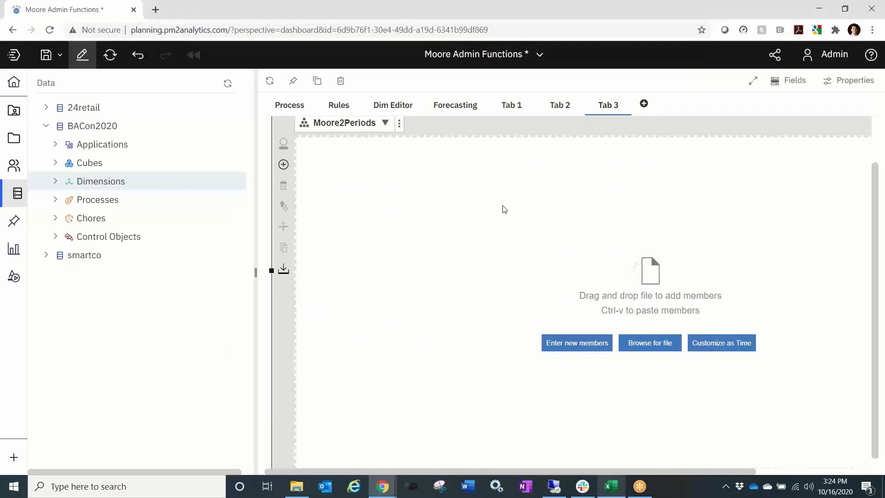
key(ctrl+v)
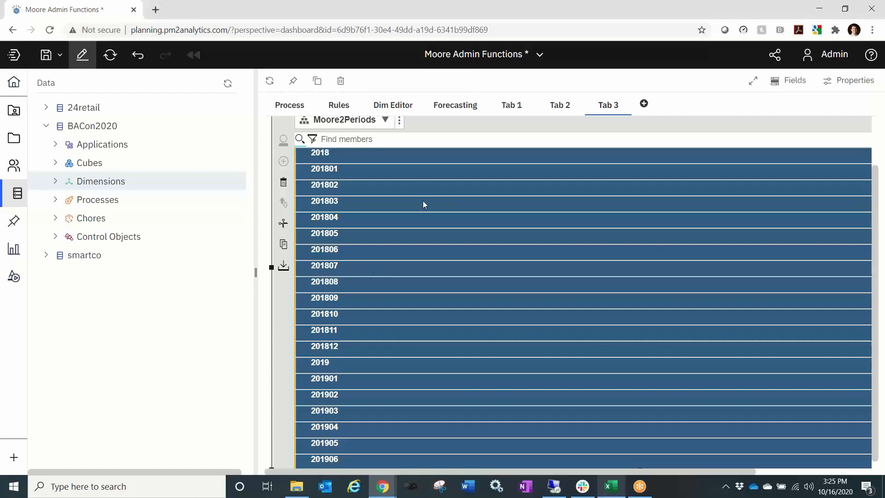
click(395, 176)
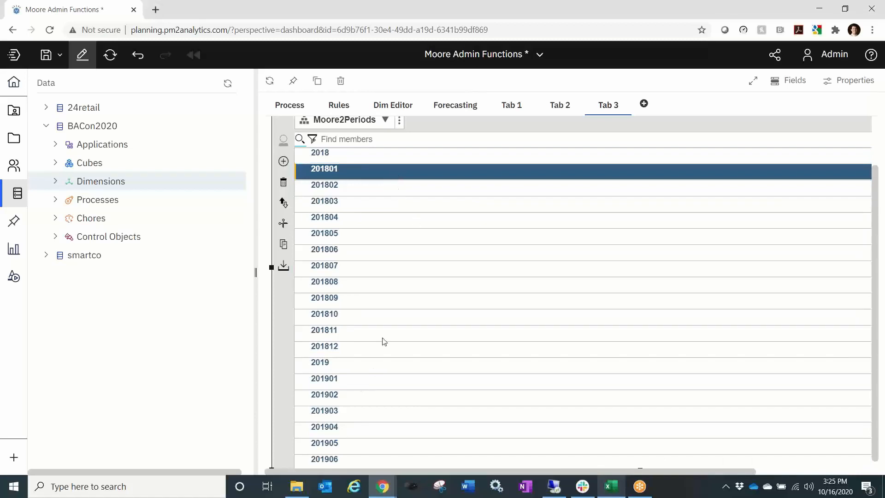
shift+click(355, 351)
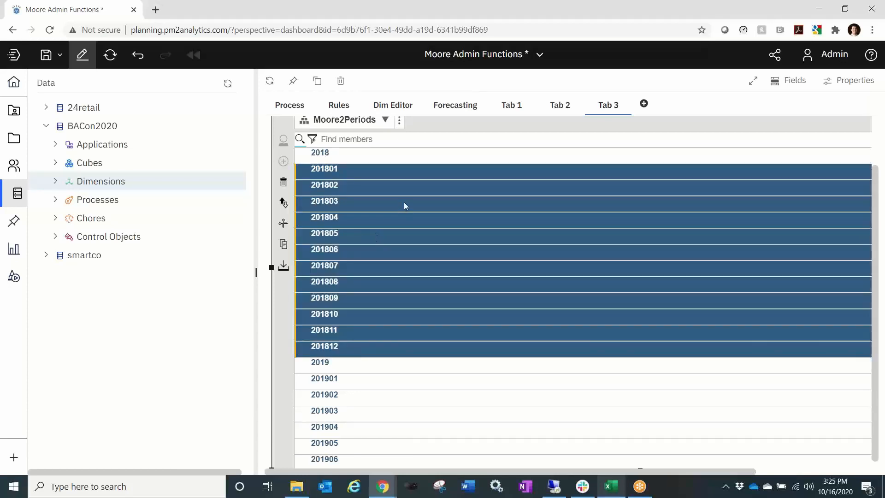
drag(404, 202, 389, 158)
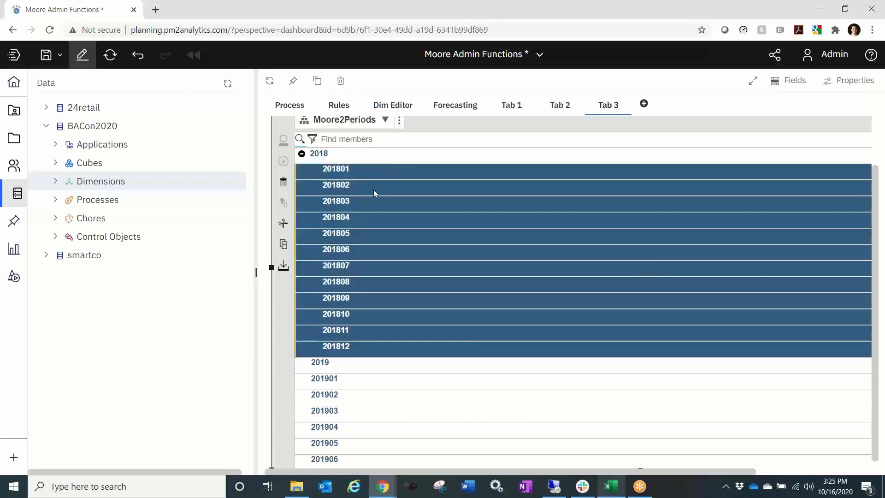
- Make members 201901 to 201912 children of 2019 in the periods dimension
click(345, 382)
scroll(397, 372, down, 3)
scroll(396, 369, down, 2)
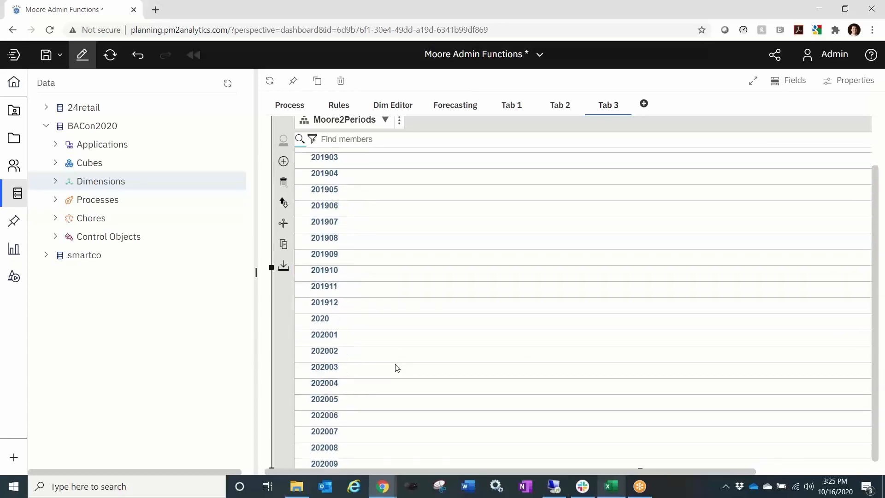
scroll(395, 366, up, 1)
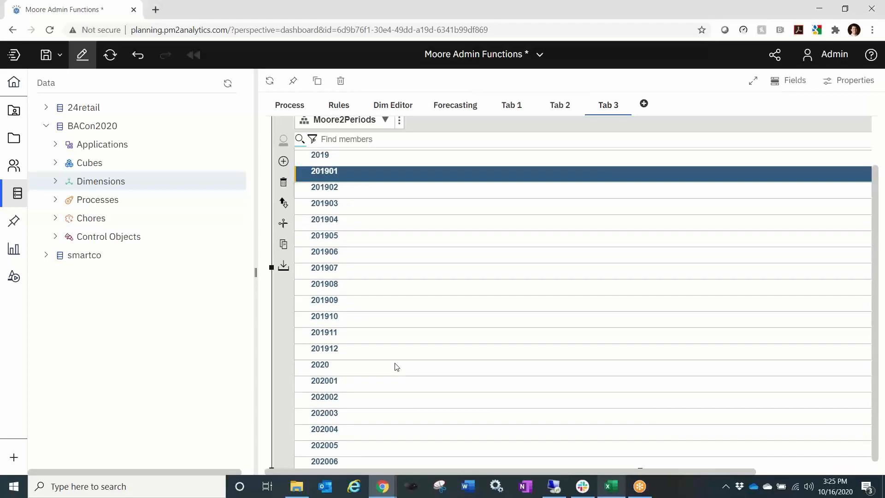
shift+click(348, 350)
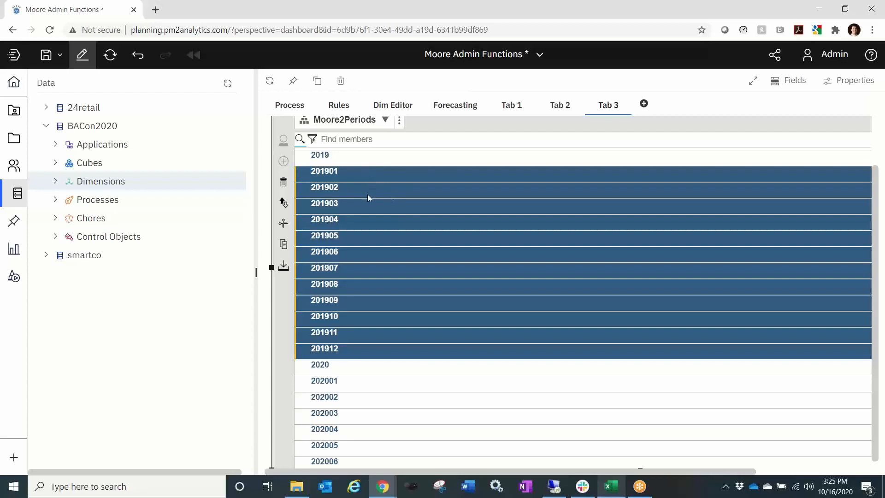
drag(367, 193, 358, 162)
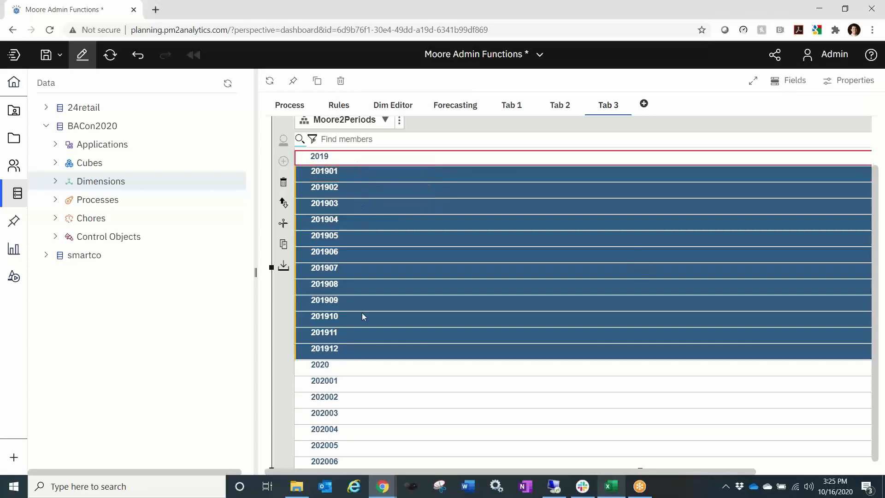
- Make members 202001 to 202012 children of 2020 in the periods dimension
click(379, 382)
scroll(380, 382, down, 2)
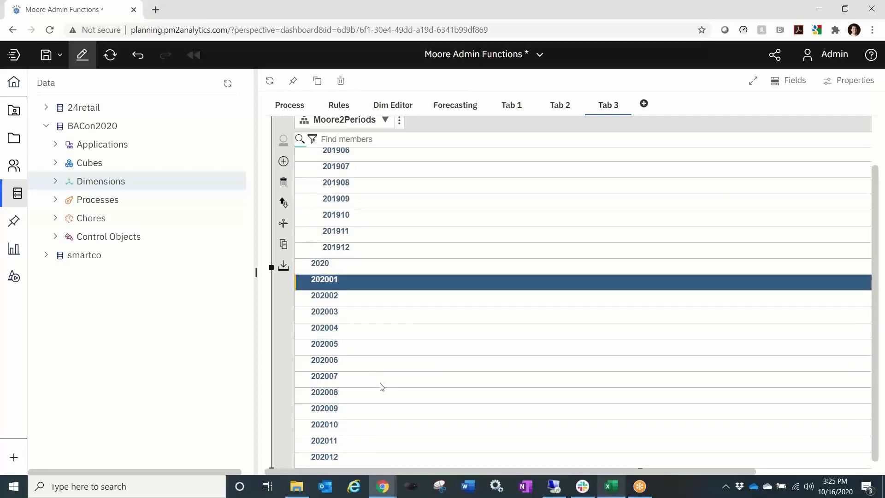
shift+click(362, 458)
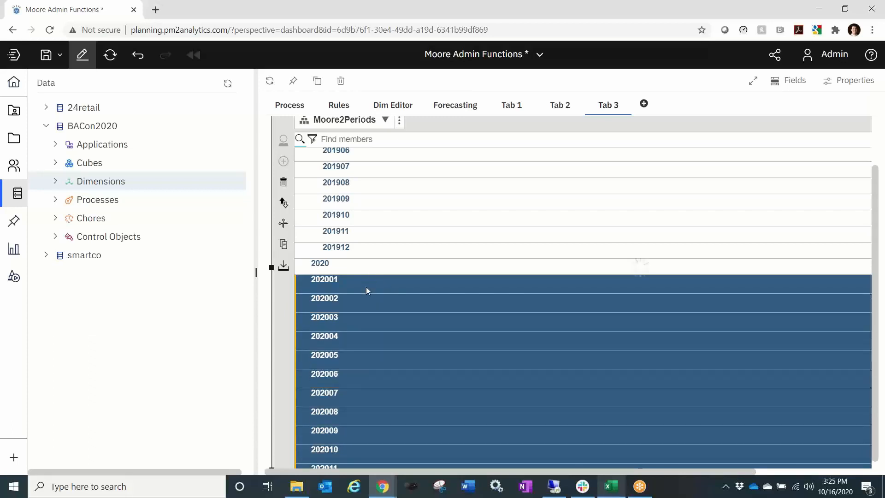
drag(375, 315, 393, 264)
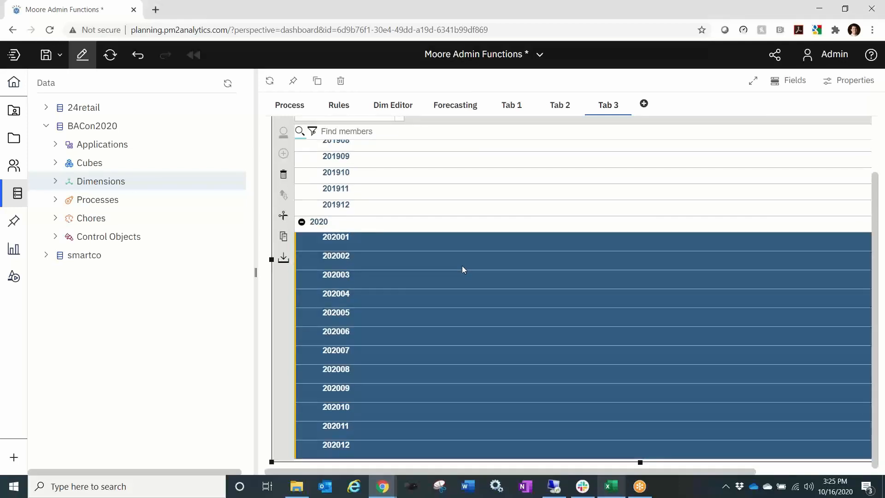
scroll(462, 265, up, 9)
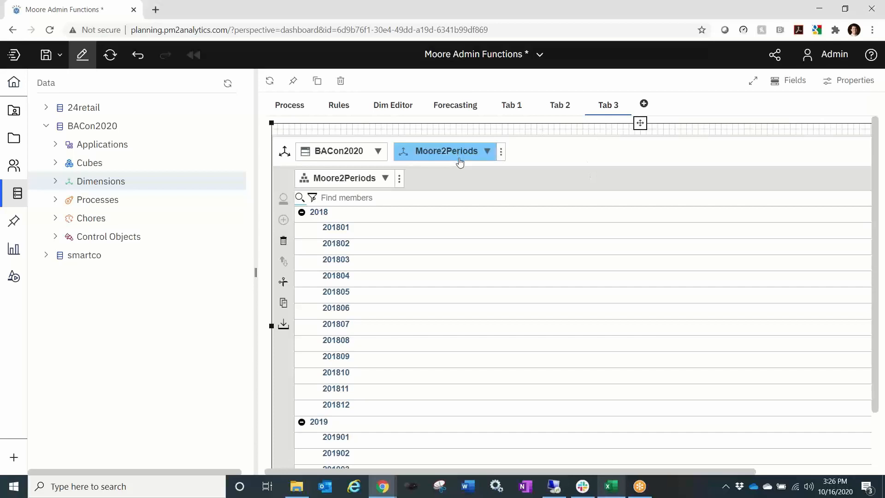
- Hide the data tree and load the DIM - Create Customers Dimension process in the book's Process tab
click(287, 107)
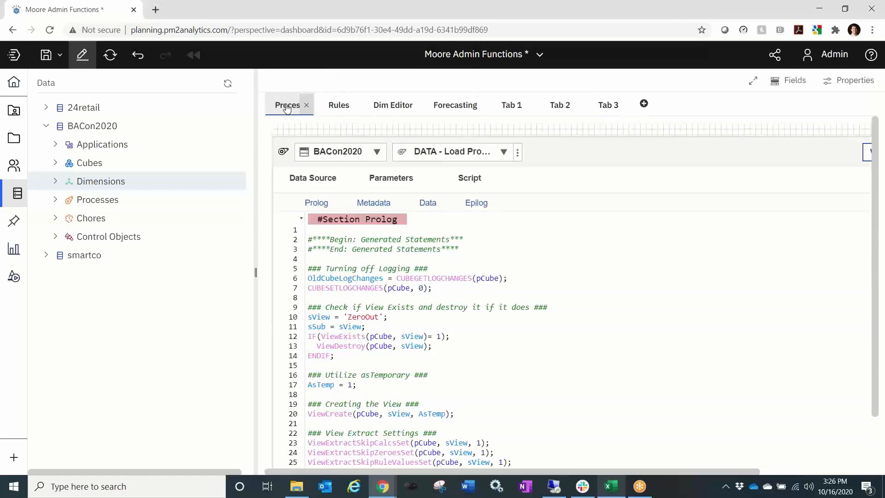
click(16, 196)
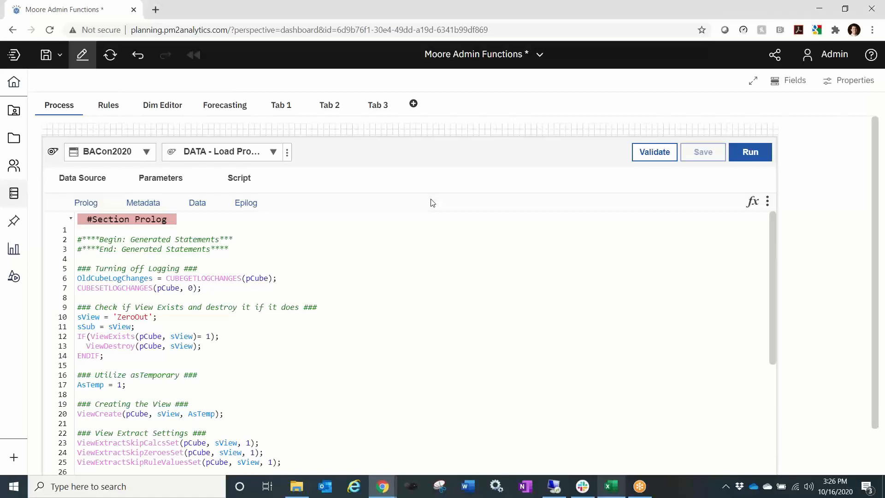
click(273, 157)
click(275, 154)
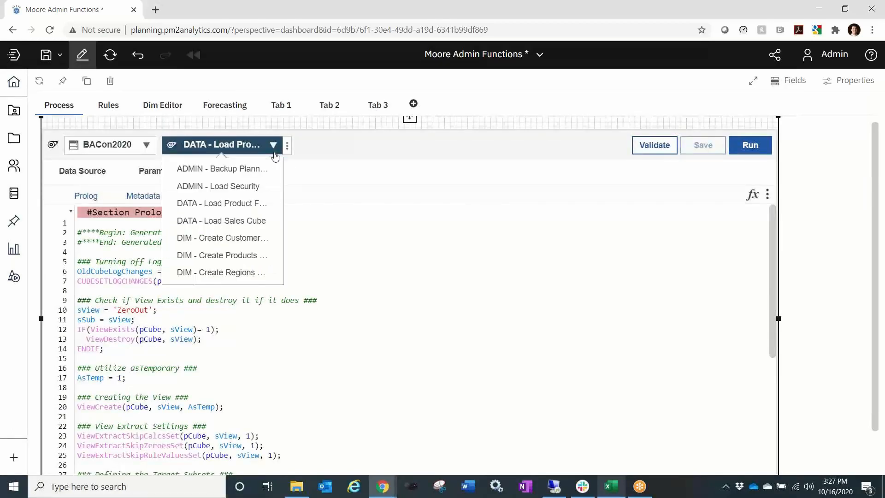
click(247, 238)
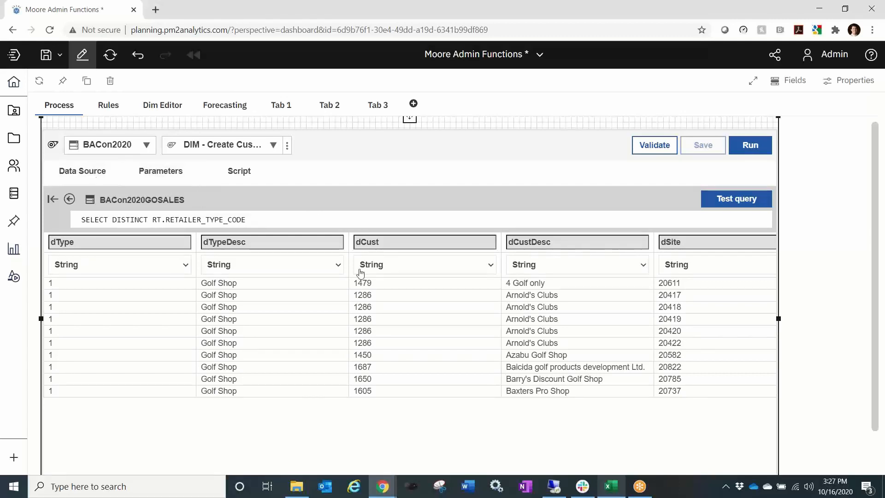
- Examine the customers process's SQL query, its pDim parameter, and the Prolog, Metadata and Data sections of its script
click(295, 221)
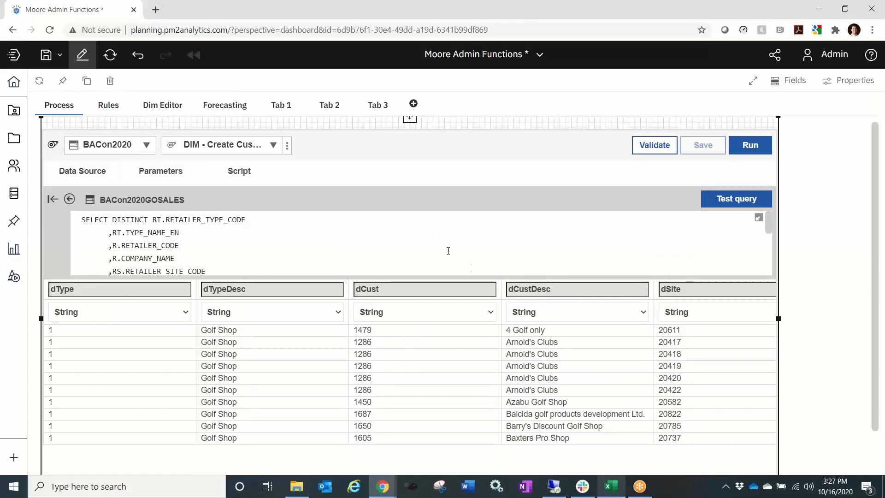
click(166, 175)
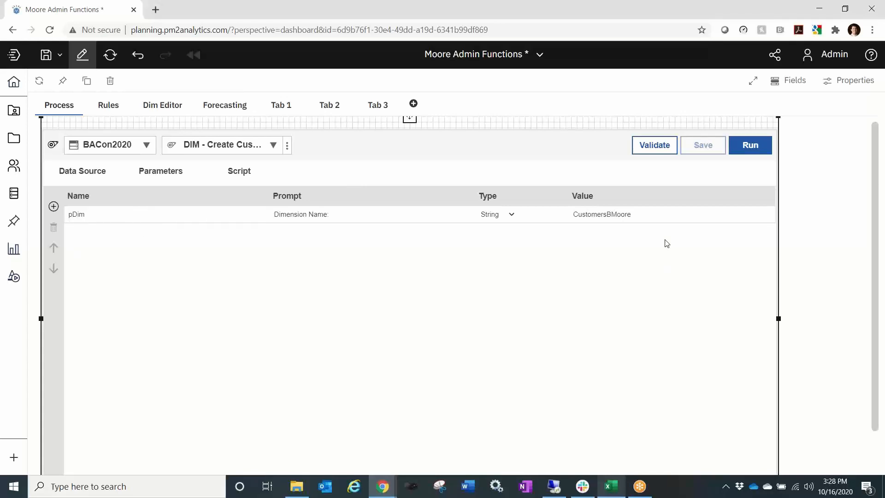
click(238, 172)
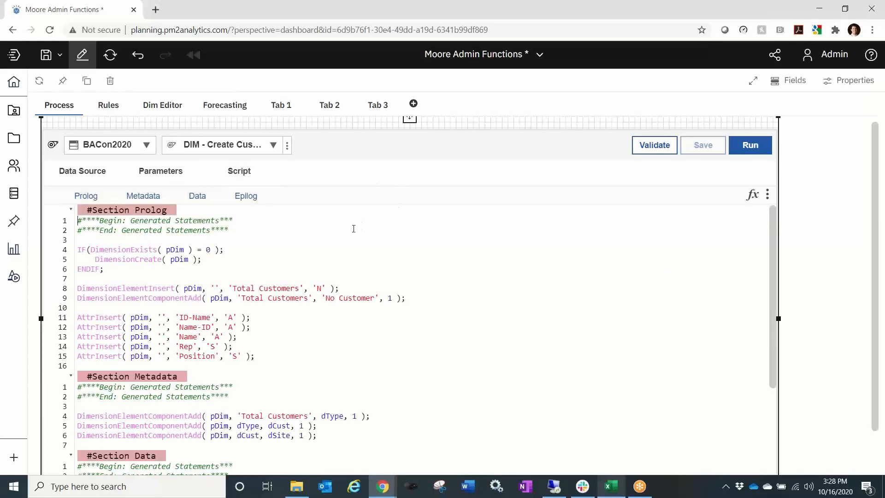
scroll(350, 240, down, 5)
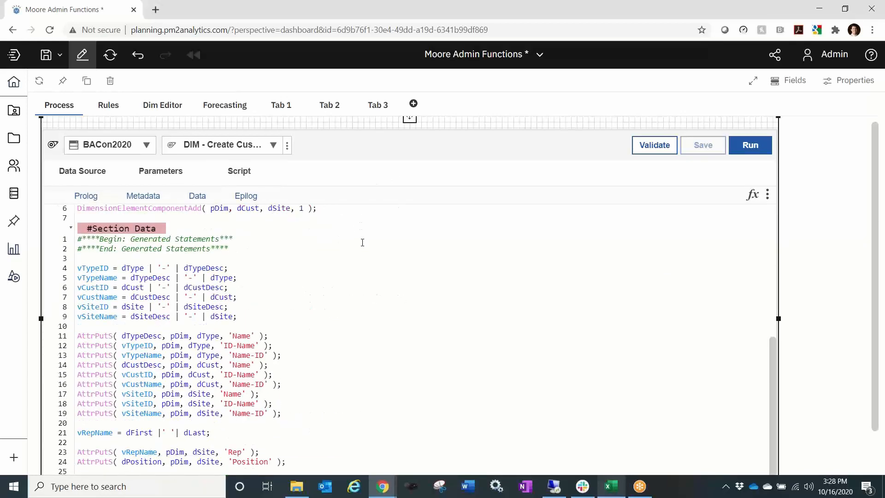
scroll(369, 247, up, 5)
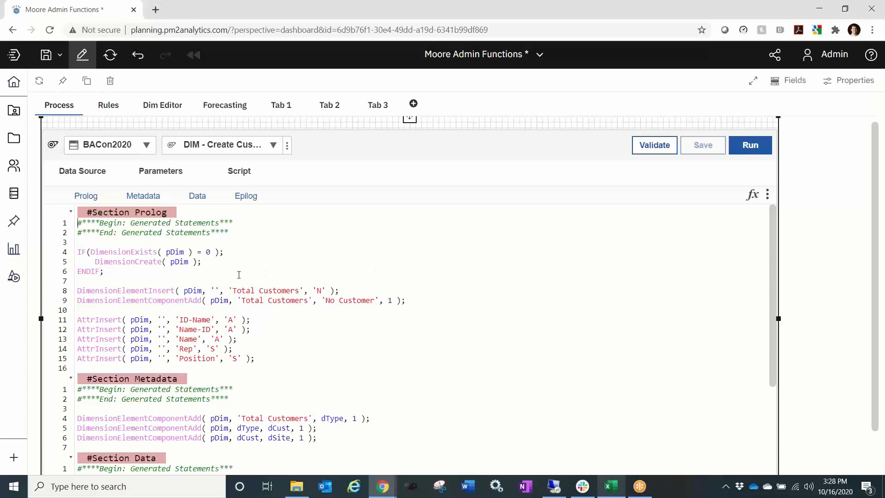
scroll(239, 275, down, 2)
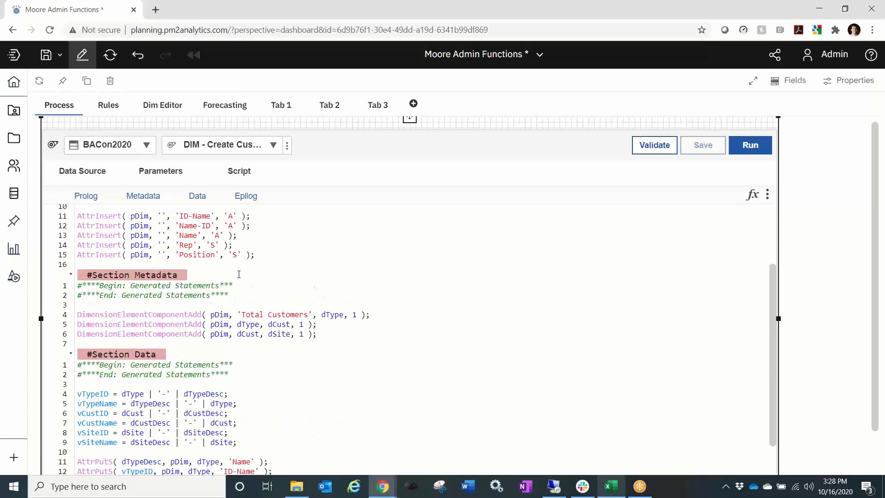
scroll(238, 274, down, 2)
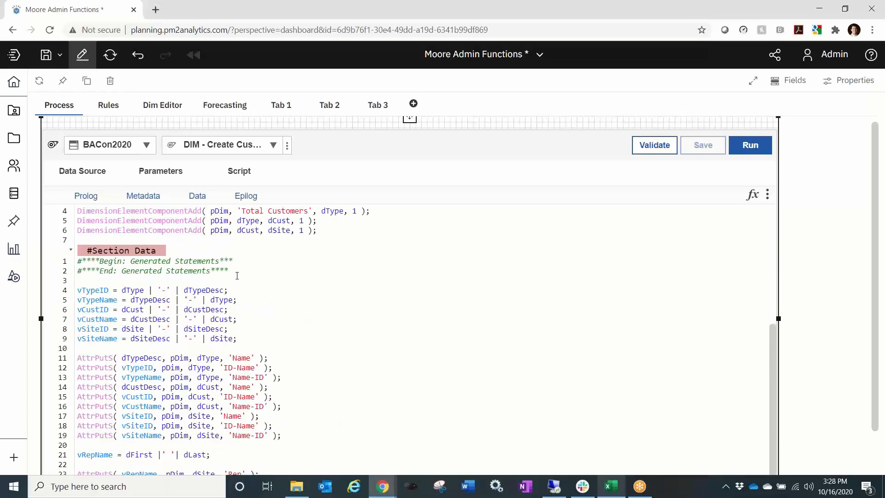
scroll(237, 275, down, 2)
scroll(238, 276, up, 8)
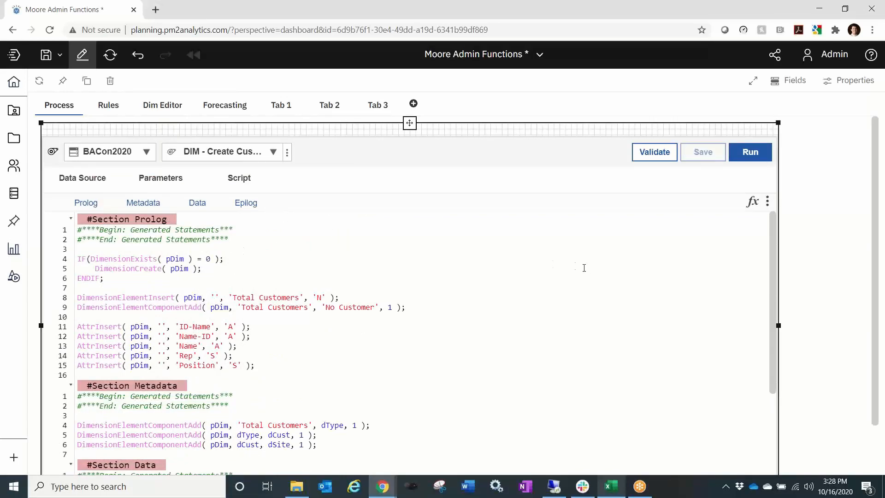
- Run the customers process with the dimension name set to the owner's surname followed directly by Customers
click(751, 154)
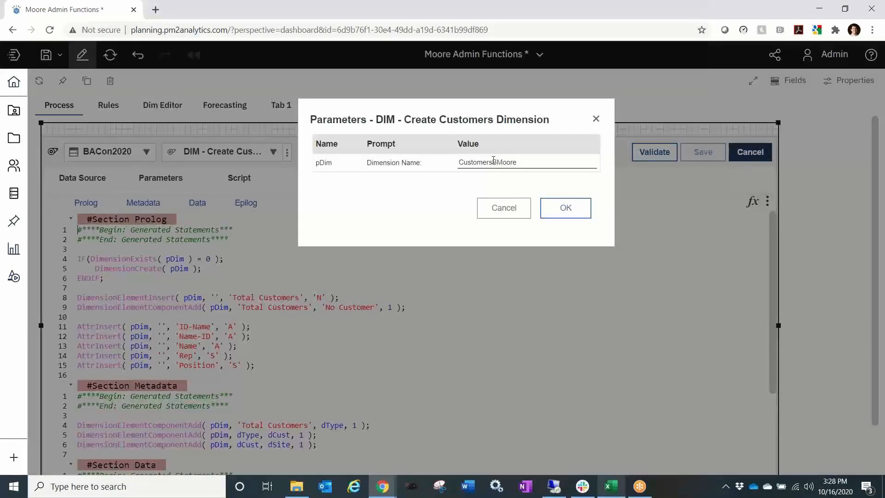
double_click(466, 162)
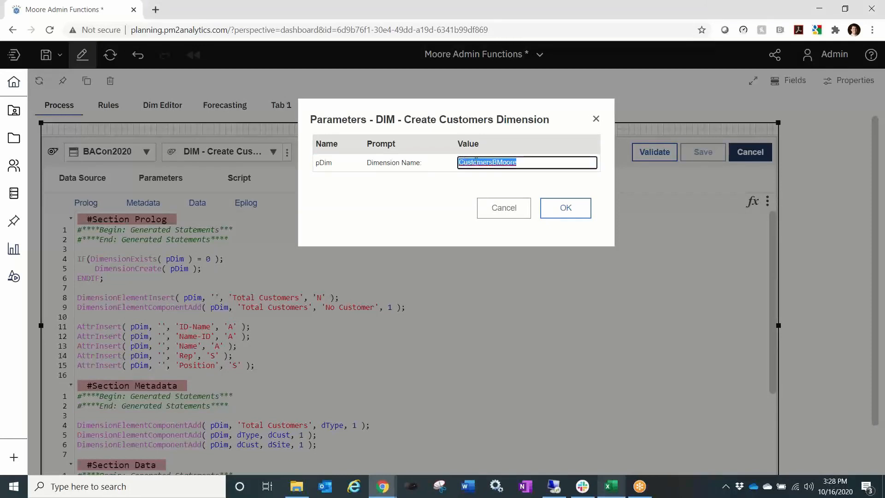
text(B)
key(BackSpace)
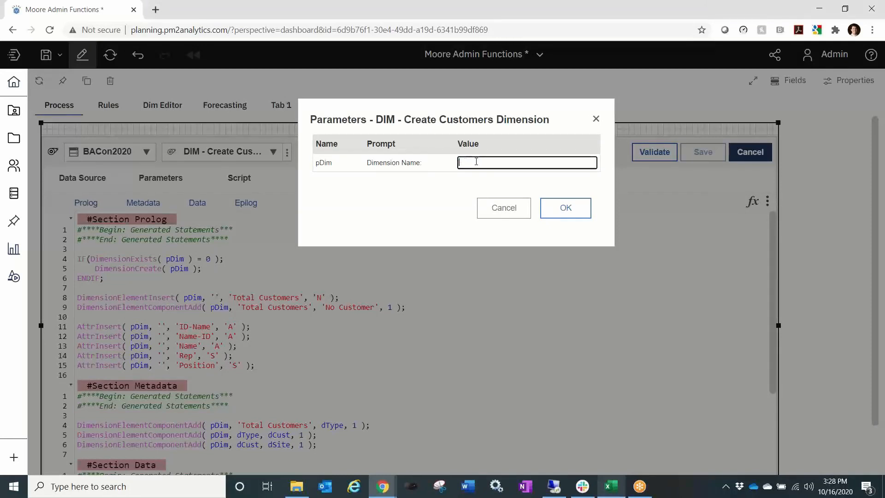
text(MooreCustomers)
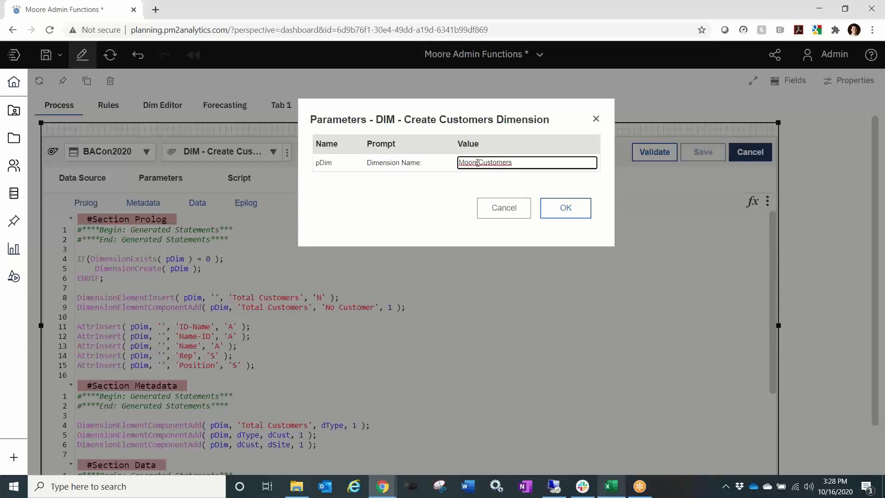
click(584, 212)
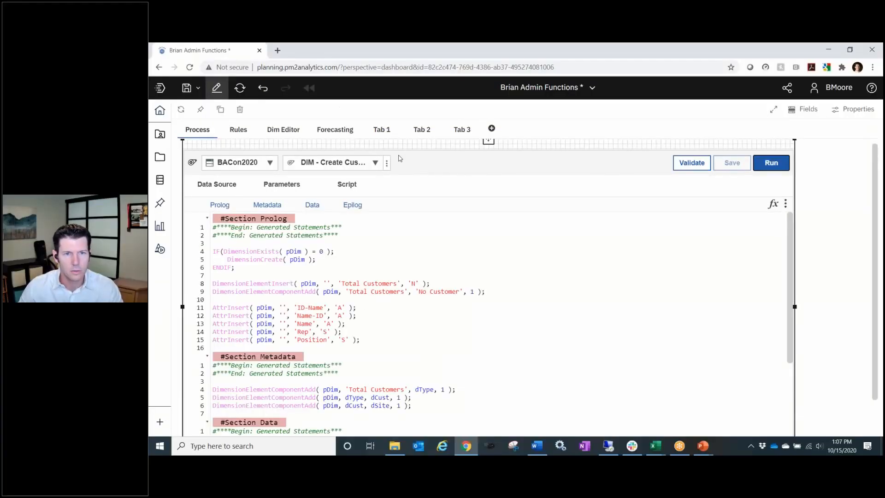
- Load the DIM - Create Regions Dimension process and review its SQL query, pDim parameter and script
click(376, 166)
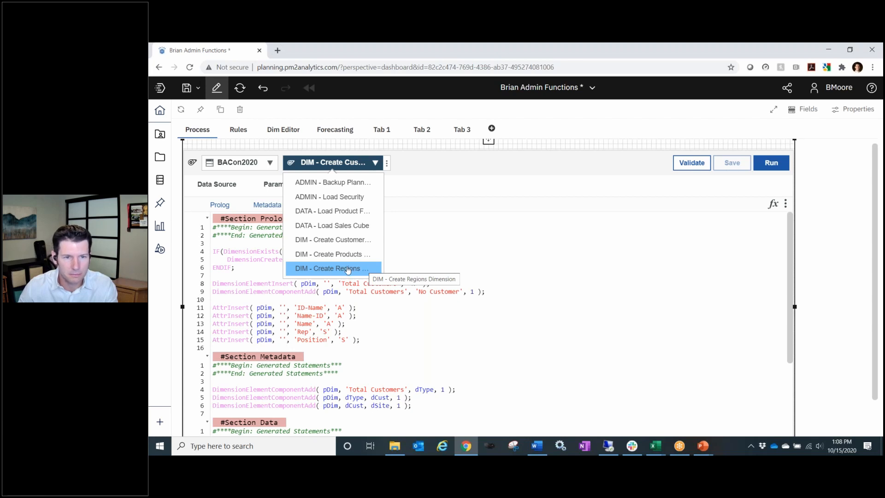
click(348, 270)
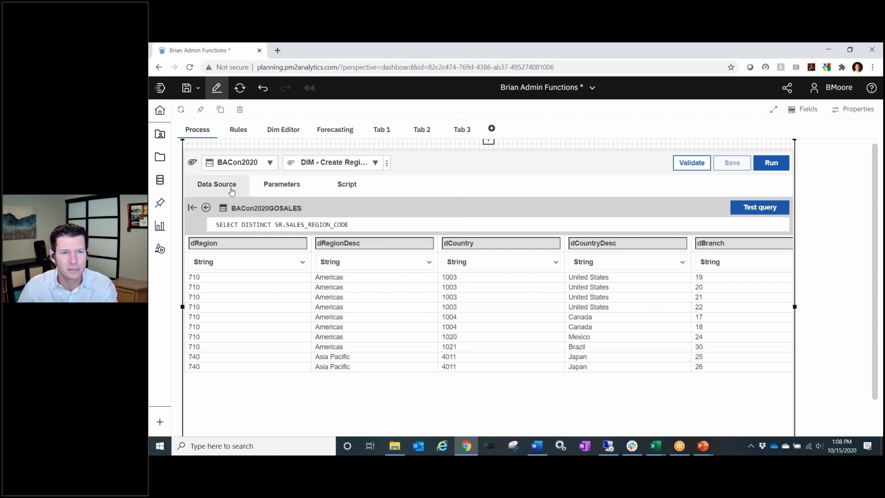
click(363, 225)
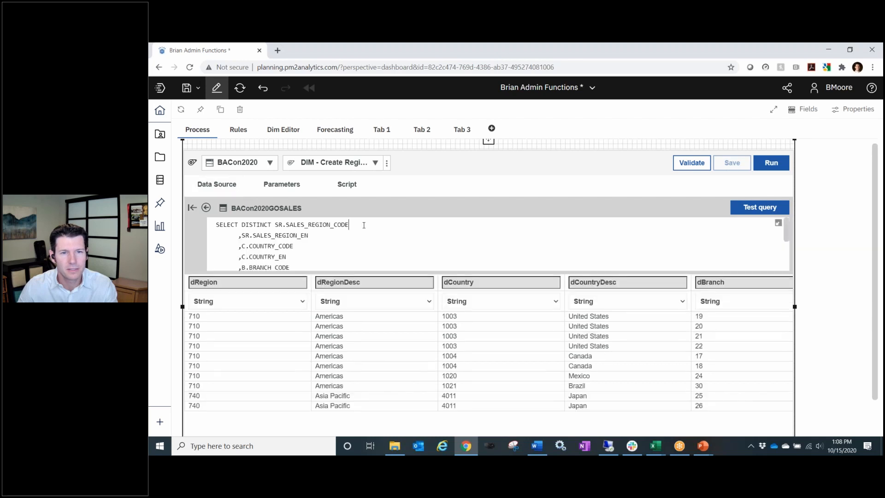
click(281, 185)
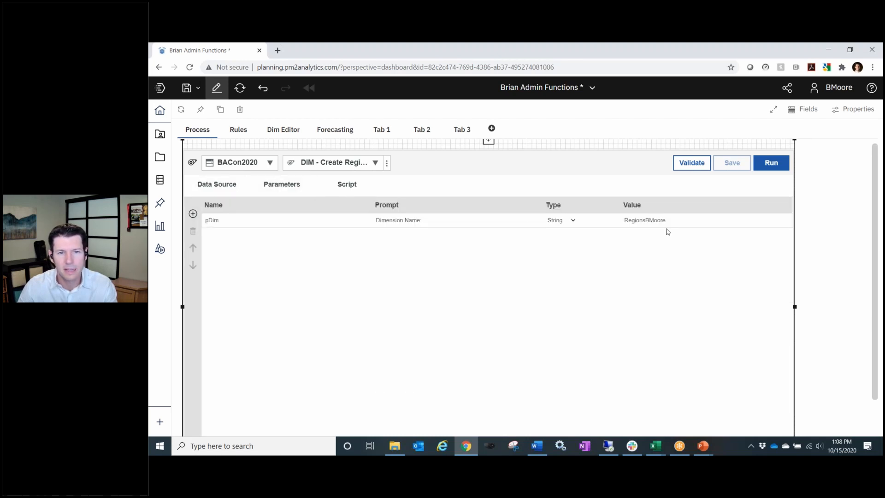
click(350, 186)
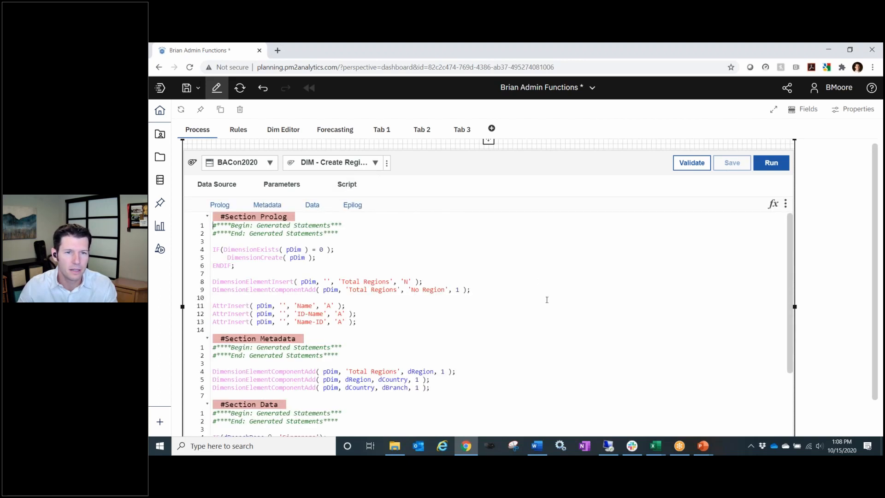
- Review the regions process's script and run it with the dimension name set to the owner's user name followed directly by Regions
scroll(556, 297, down, 4)
scroll(554, 295, up, 4)
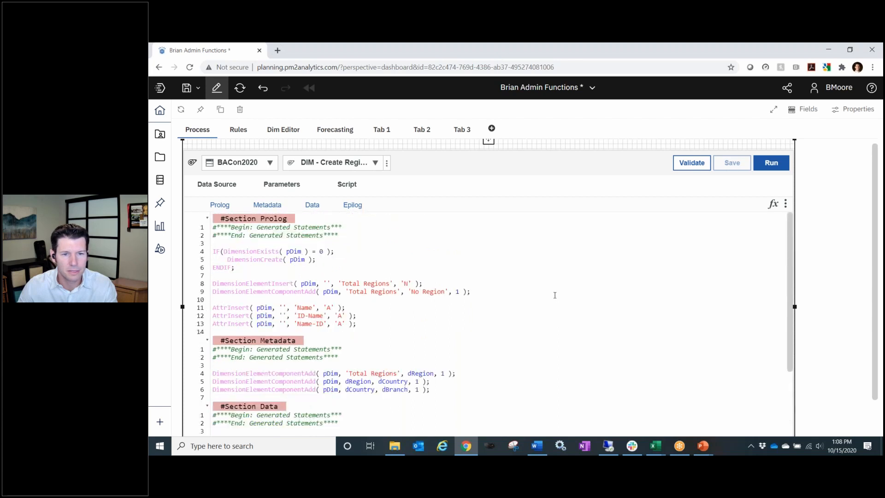
scroll(553, 268, down, 3)
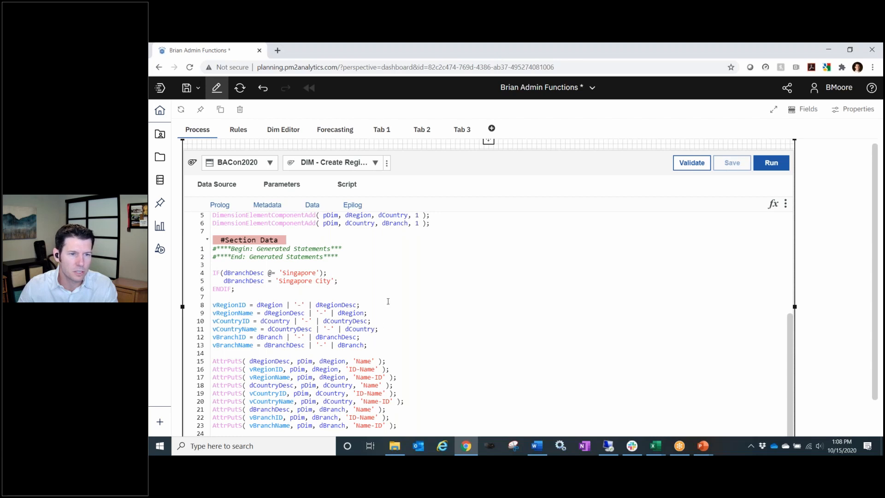
click(771, 166)
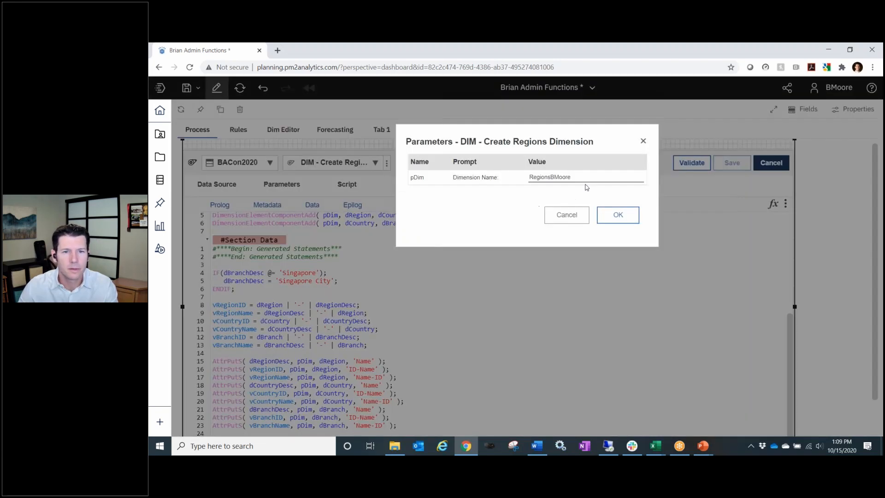
double_click(554, 177)
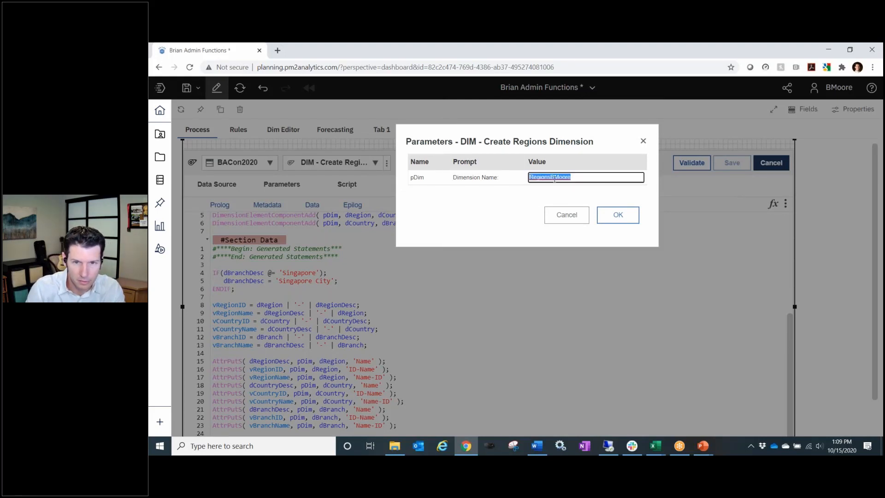
text(BMooreR)
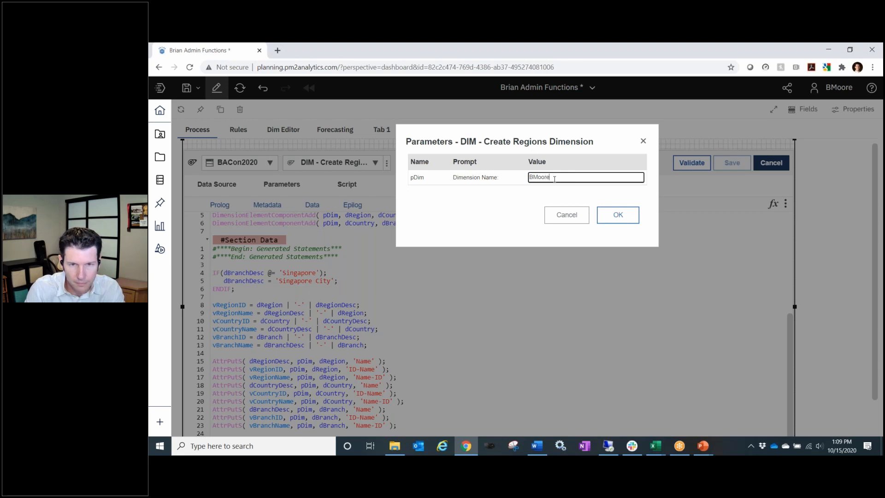
text(egions)
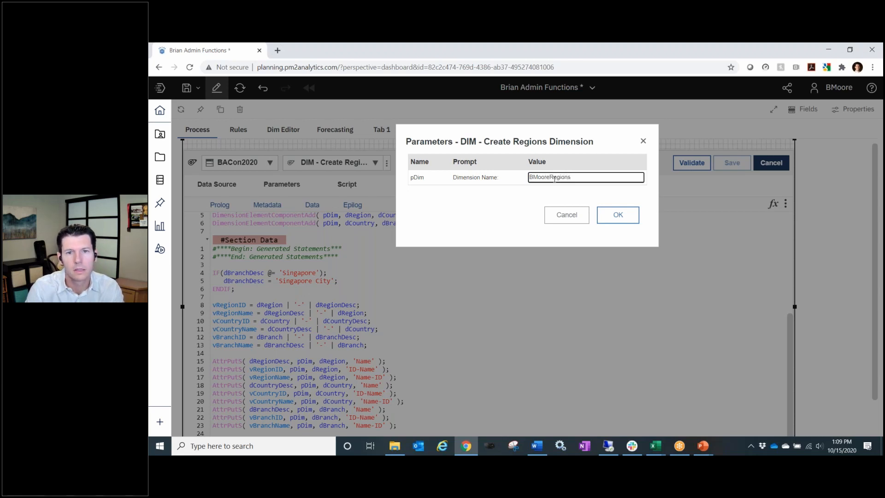
click(628, 219)
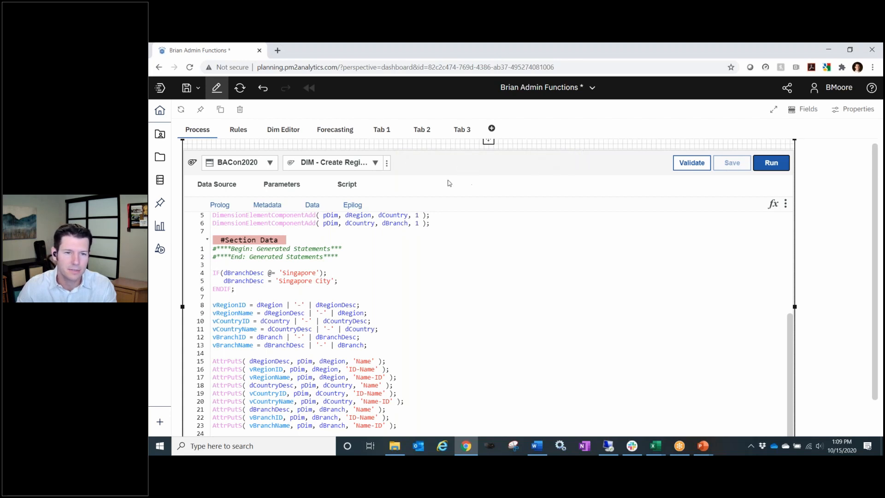
- Load the DIM - Create Products Dimension process and run it with the dimension name set to the owner's user name followed directly by Products
click(375, 165)
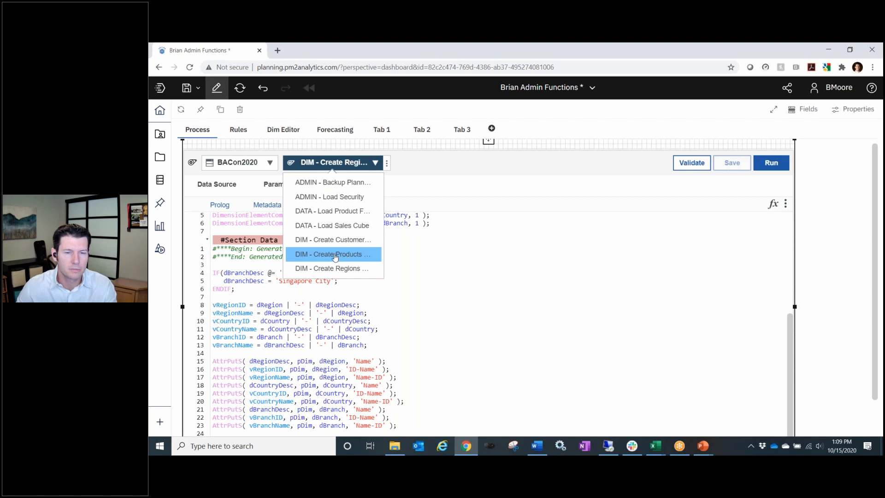
click(335, 257)
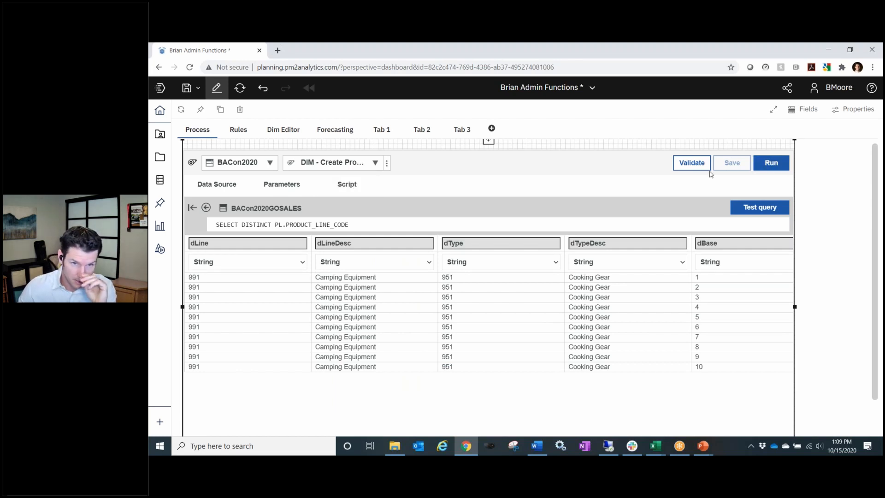
click(772, 169)
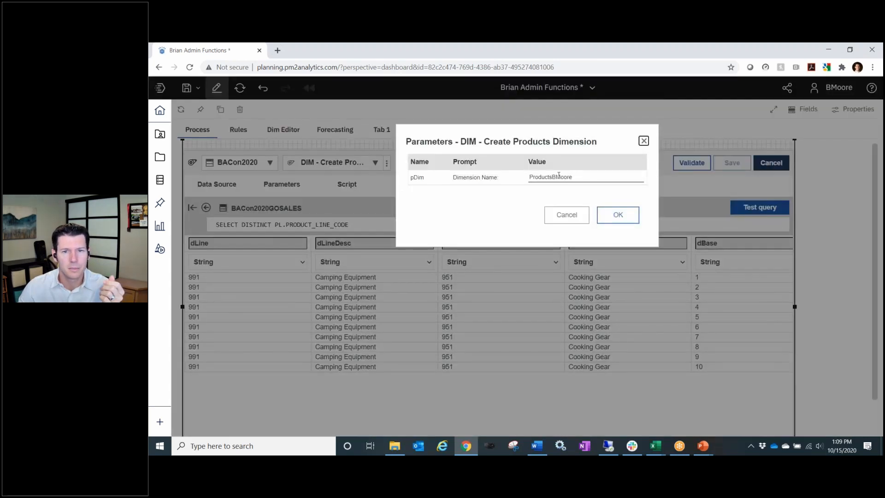
double_click(545, 177)
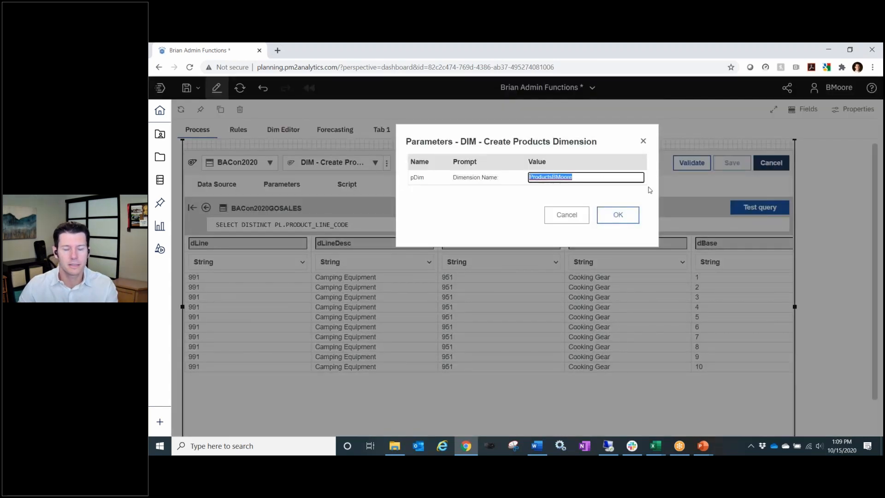
text(BMooreP)
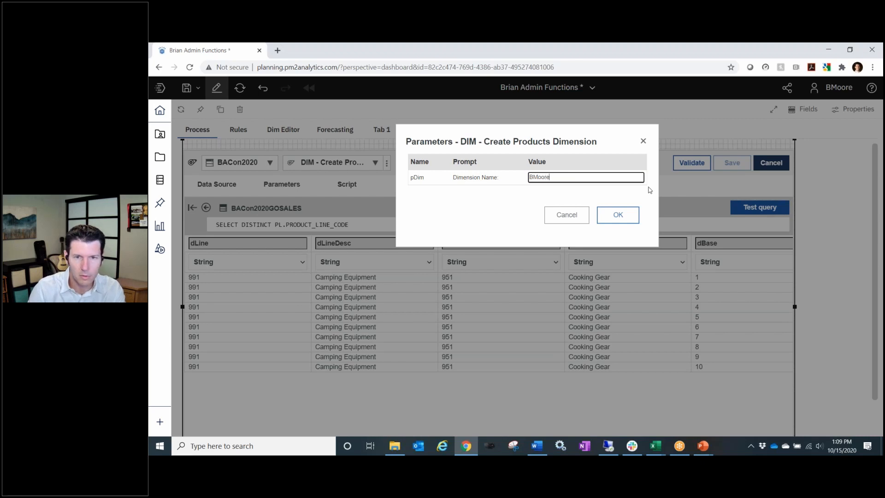
text(roducts)
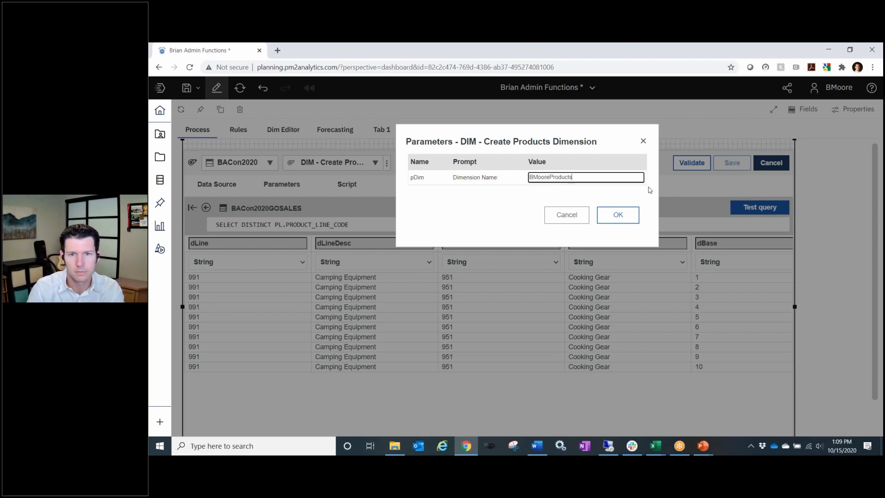
click(623, 216)
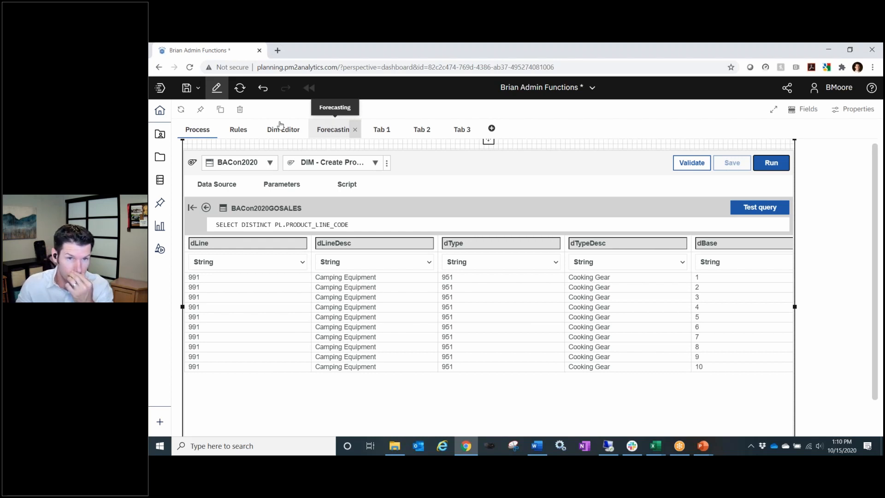
- Show and refresh the data tree, and expand BACon2020's Dimensions to check the list for the owner's dimensions
click(160, 185)
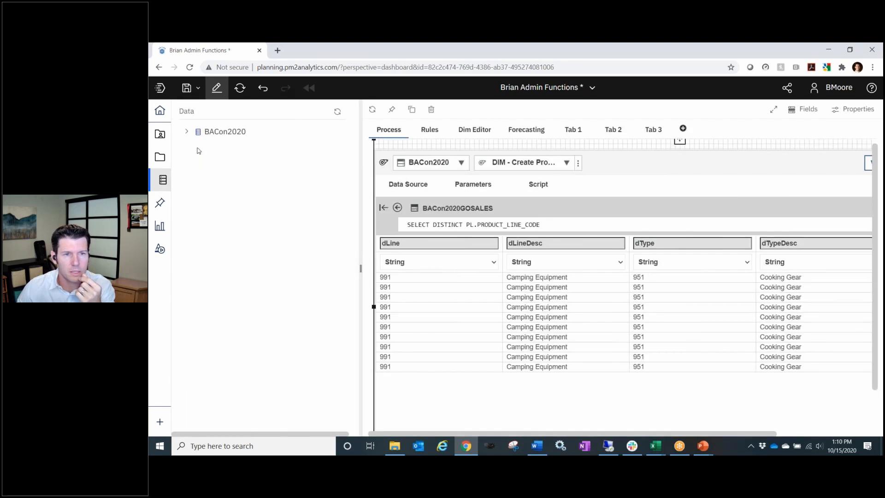
click(186, 132)
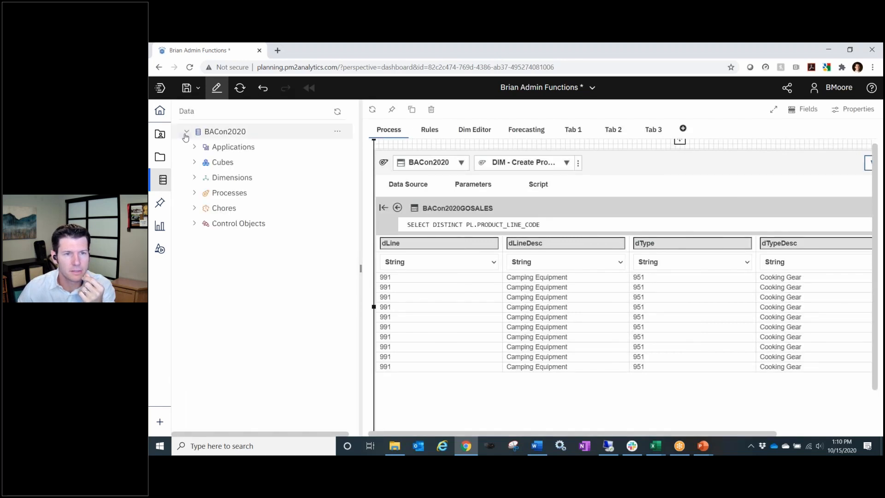
click(337, 112)
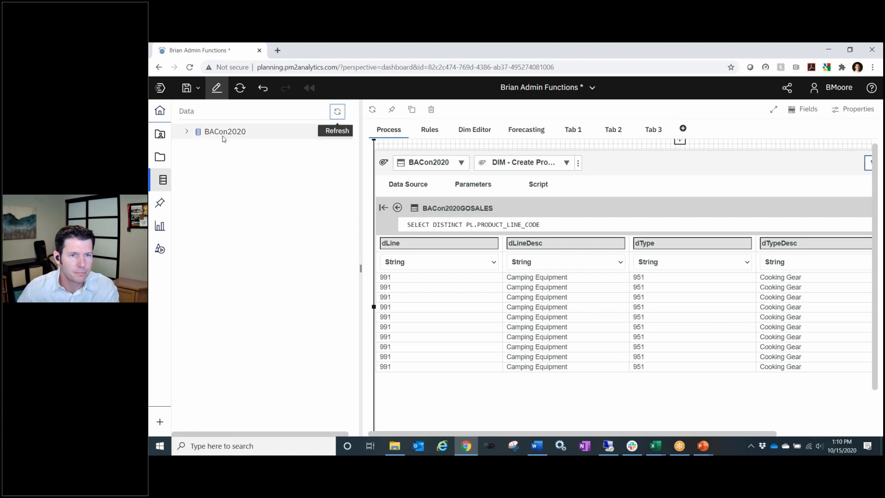
click(187, 131)
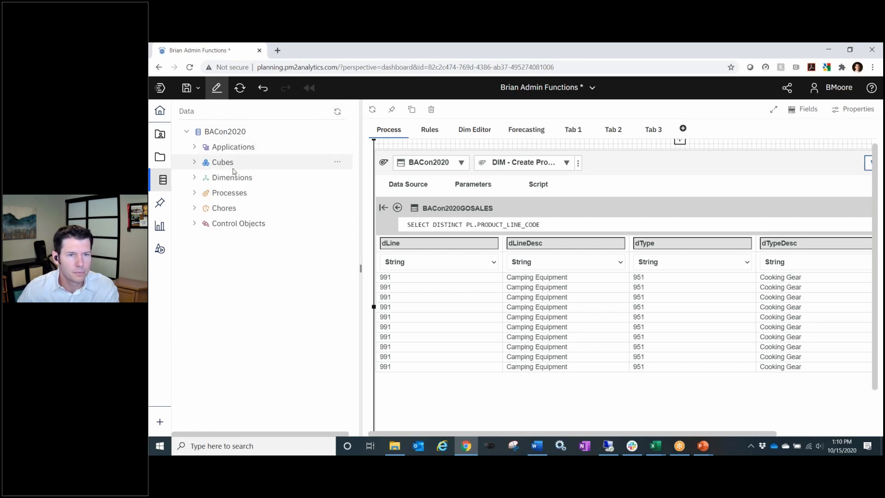
click(194, 180)
scroll(257, 180, down, 2)
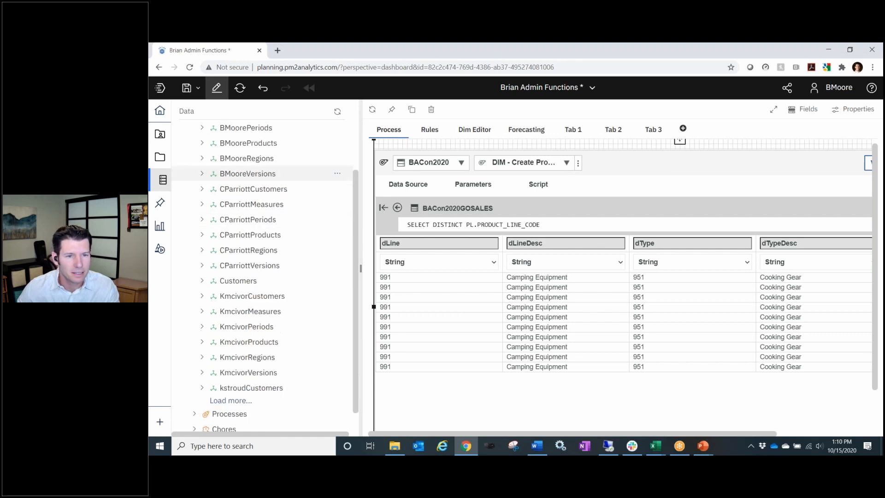
scroll(258, 184, down, 1)
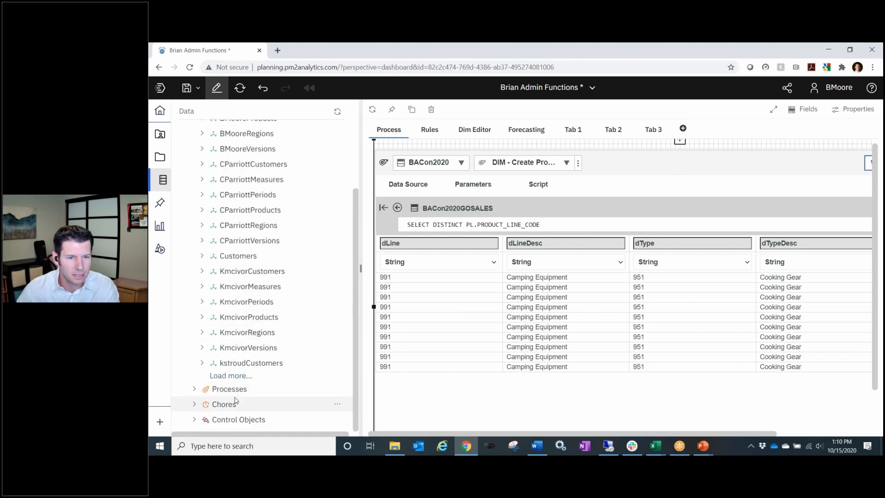
scroll(258, 230, up, 5)
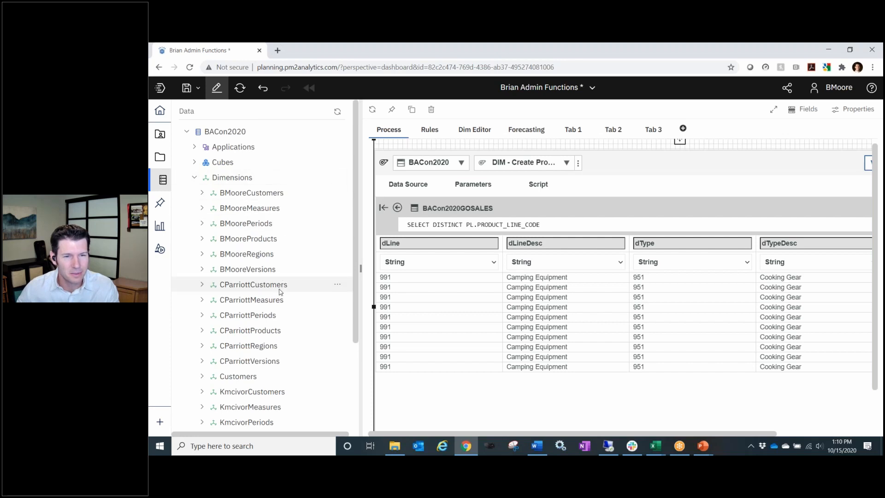
scroll(287, 216, down, 2)
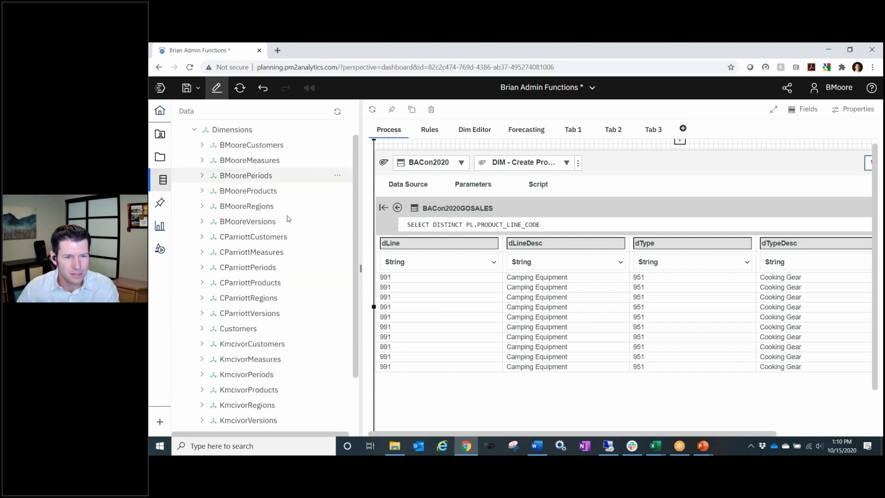
scroll(289, 219, down, 2)
scroll(289, 219, down, 1)
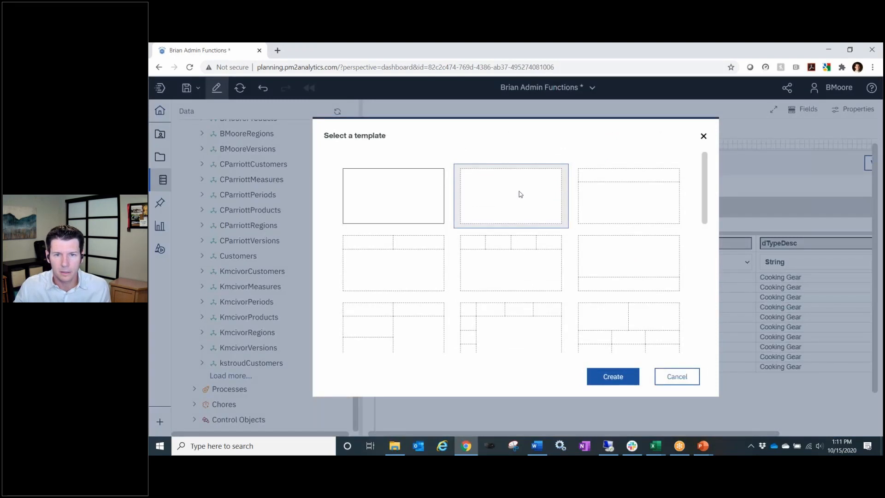
- Add a new sheet from the second blank template and place the owner's products dimension on it
double_click(516, 193)
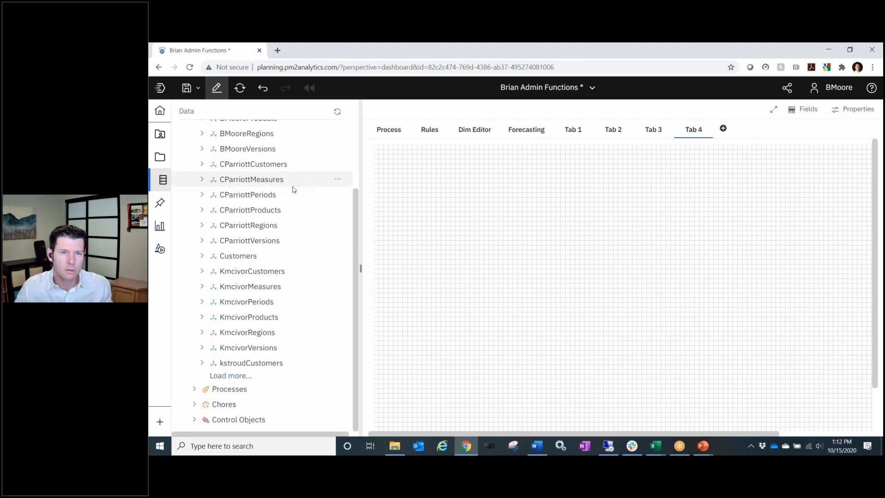
scroll(262, 185, up, 2)
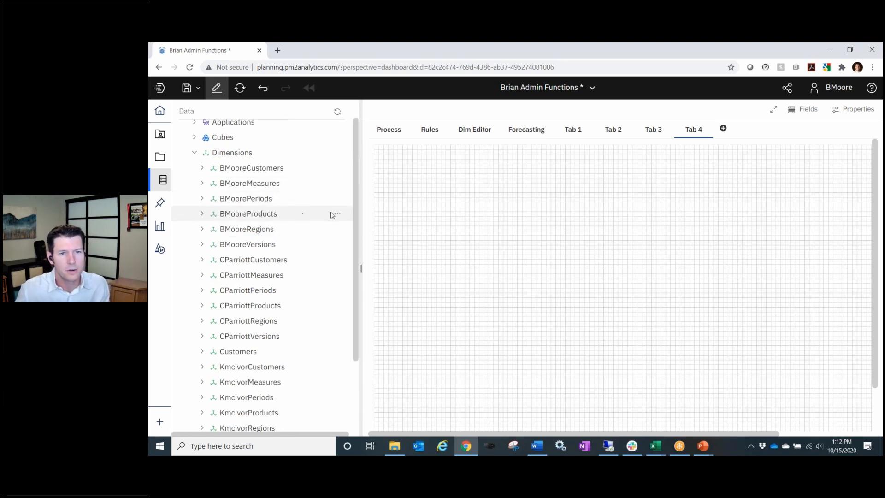
drag(332, 214, 441, 186)
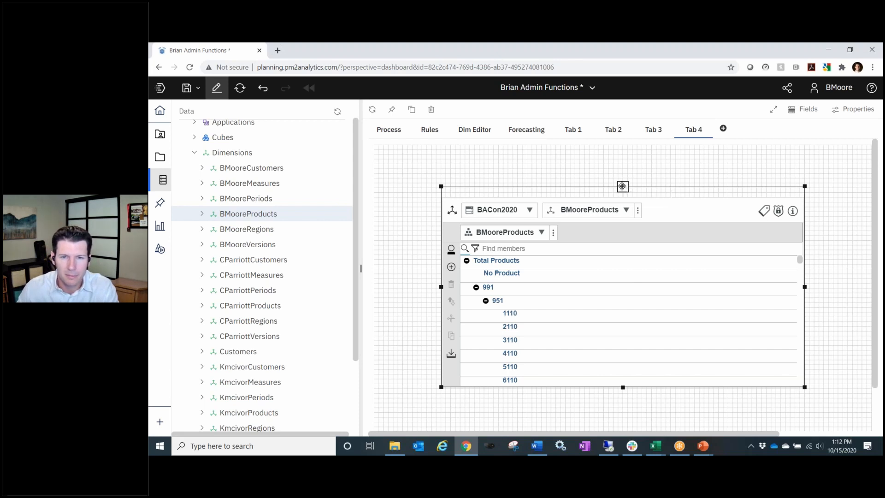
- Enlarge the products dimension editor to fill the new sheet and hide the data tree
drag(622, 186, 683, 263)
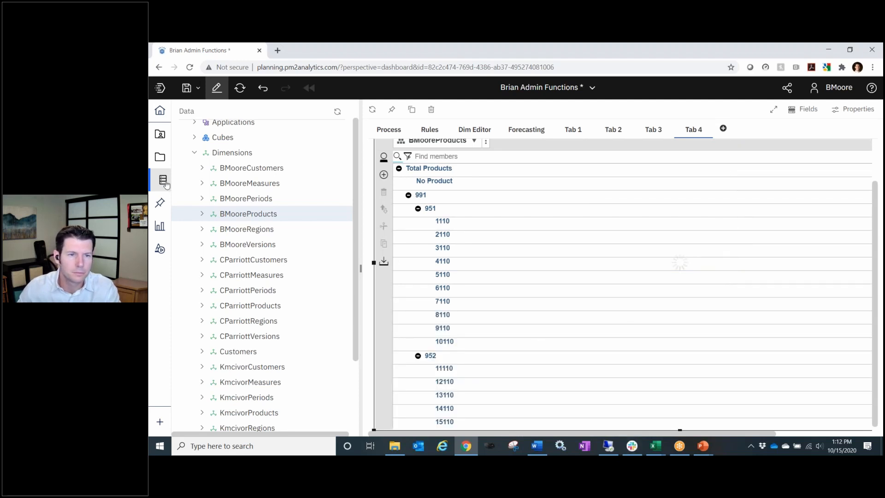
click(163, 182)
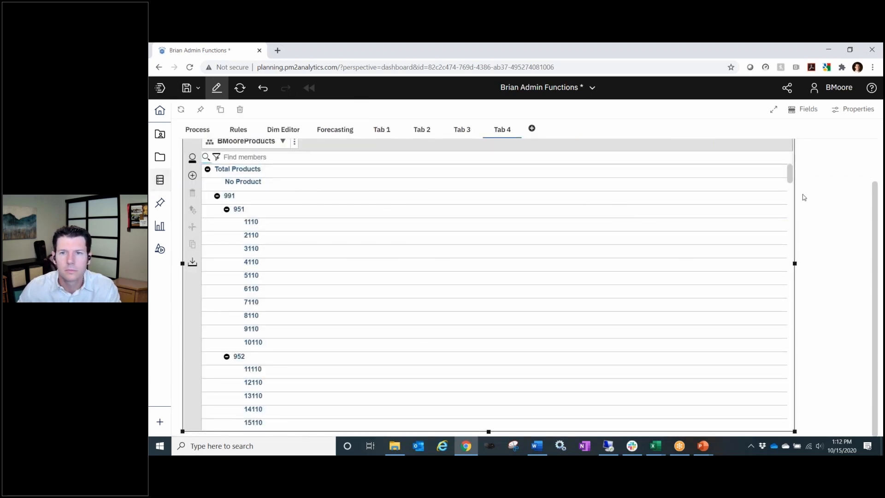
drag(875, 189, 876, 134)
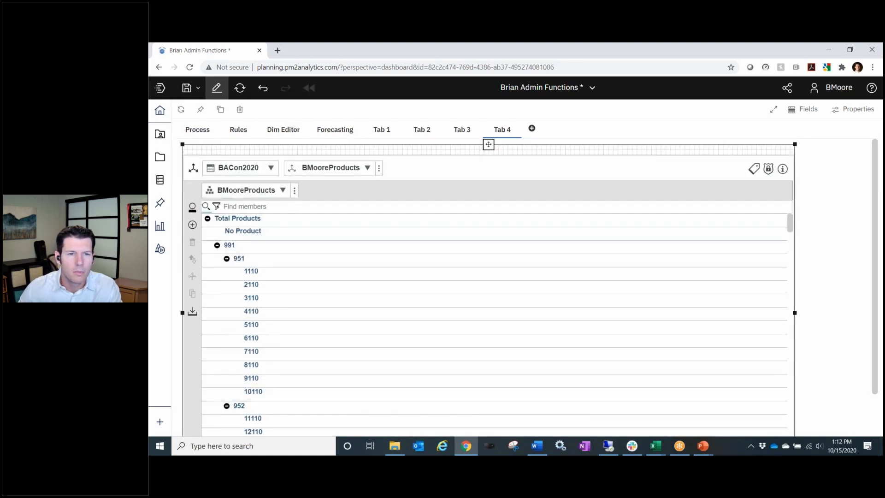
- Show the products dimension's member attributes and widen the Name-ID and ID-Name columns
click(754, 170)
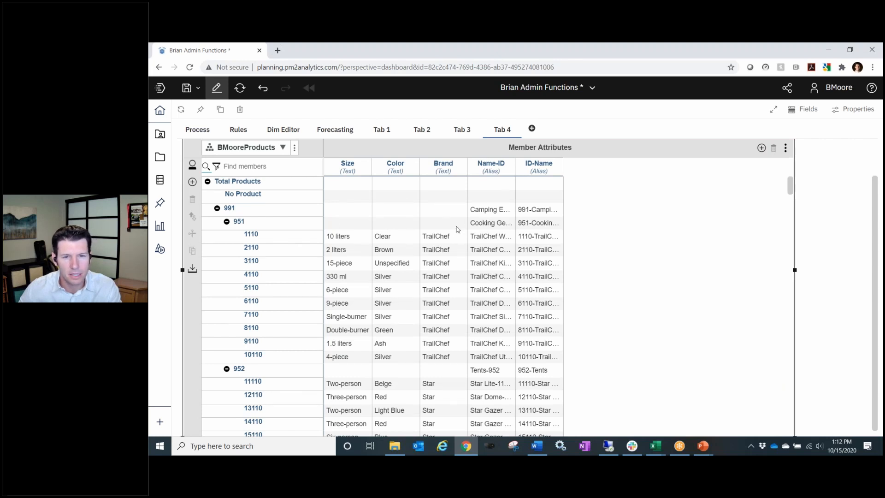
drag(514, 167, 541, 168)
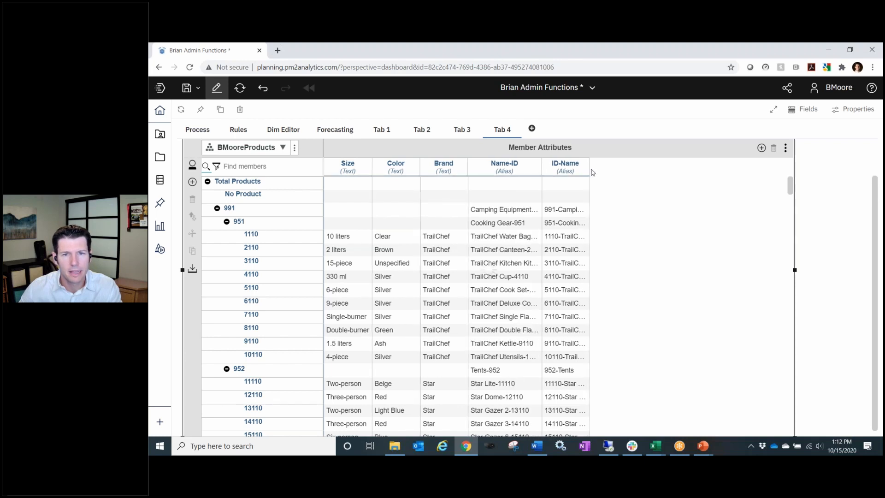
drag(590, 170, 616, 170)
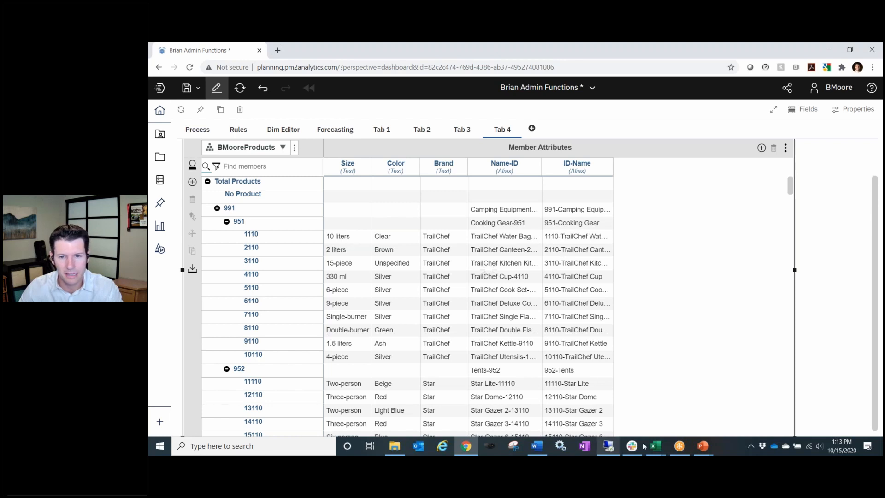
- Switch to Slack, return to the book and select the Brand attribute column of the products dimension
mouse_move(634, 449)
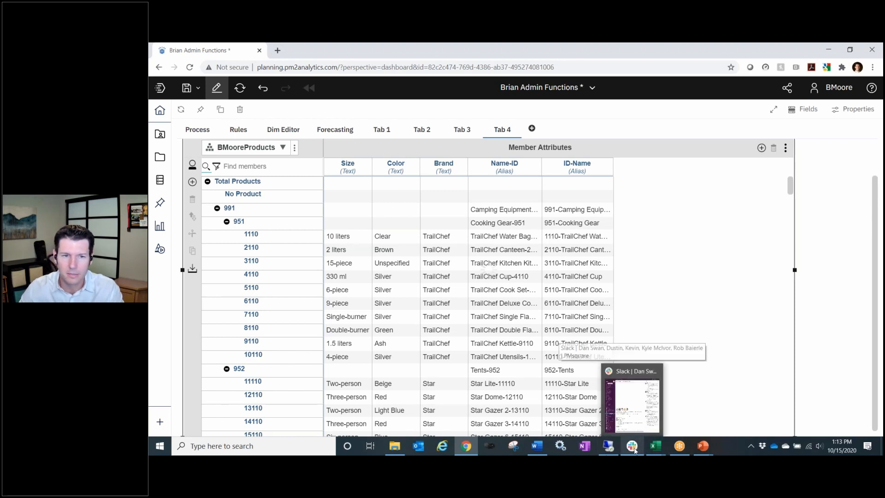
click(635, 449)
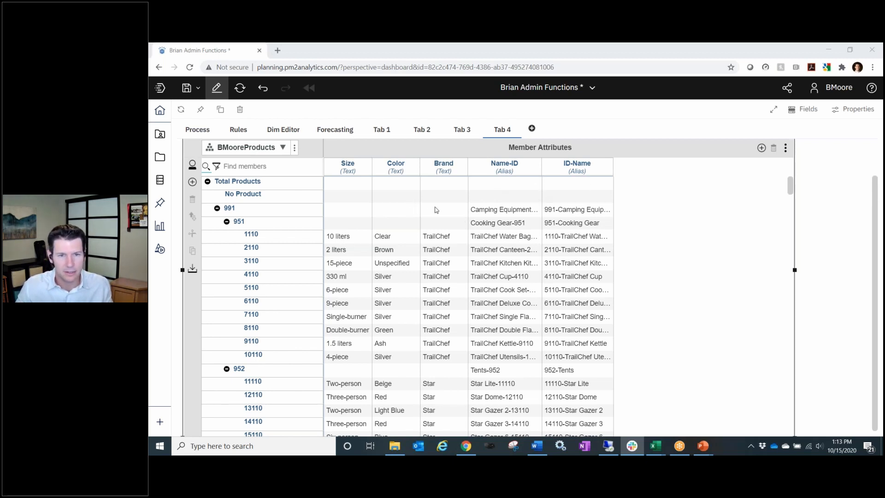
click(455, 169)
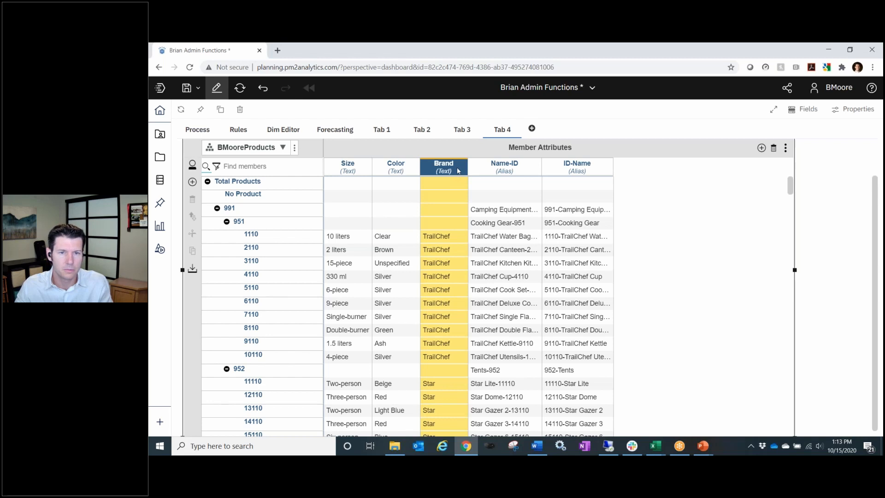
- Create a hierarchy from the Brand attribute of the owner's products dimension
right_click(458, 170)
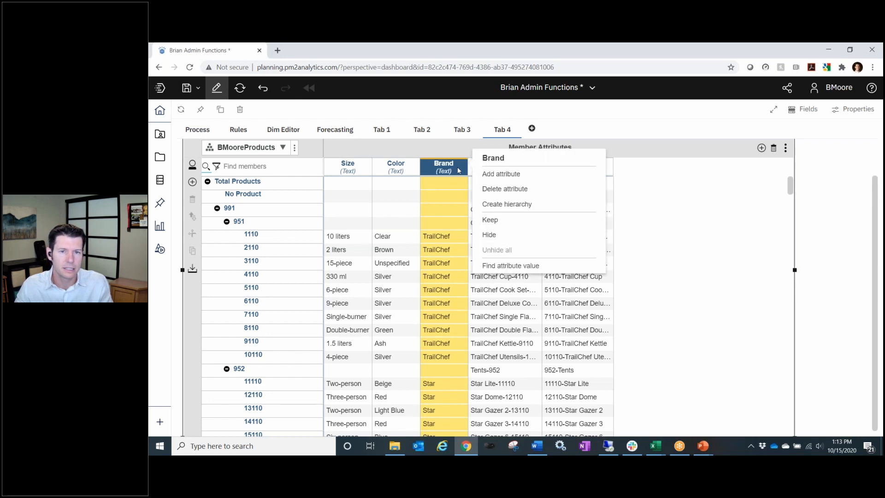
click(518, 206)
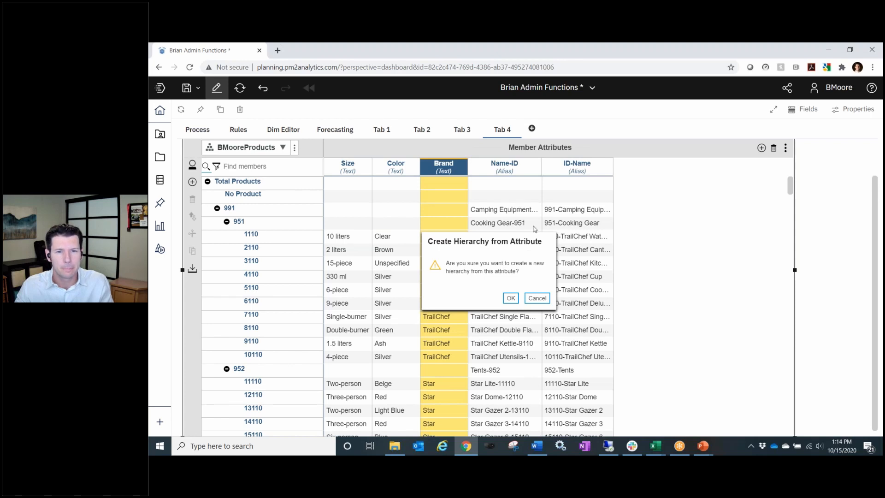
click(511, 299)
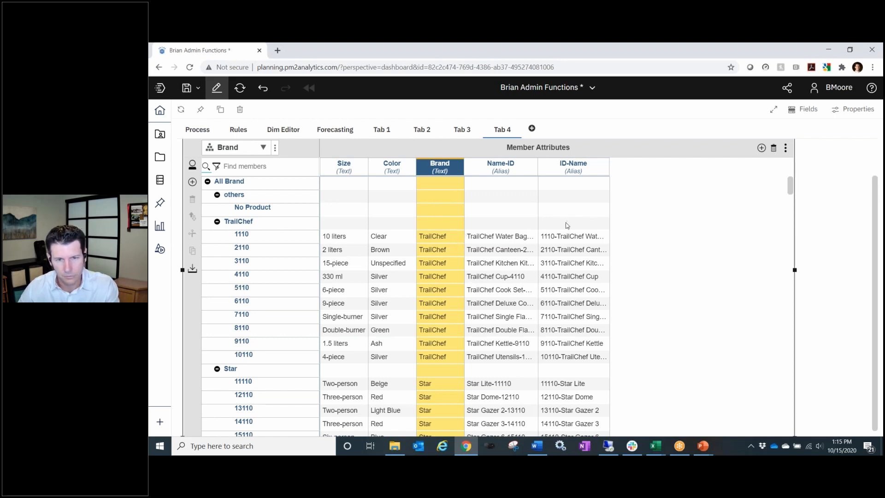
- Create a hierarchy from the Color attribute of the owner's products dimension
click(407, 172)
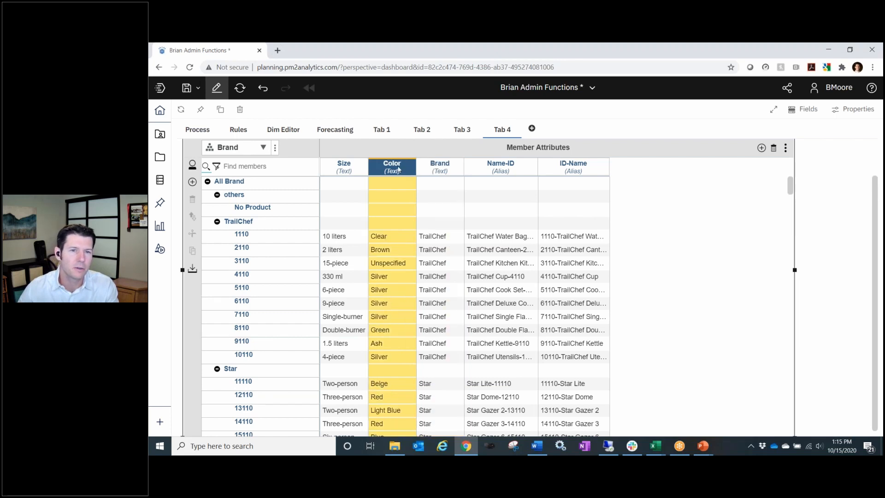
right_click(404, 170)
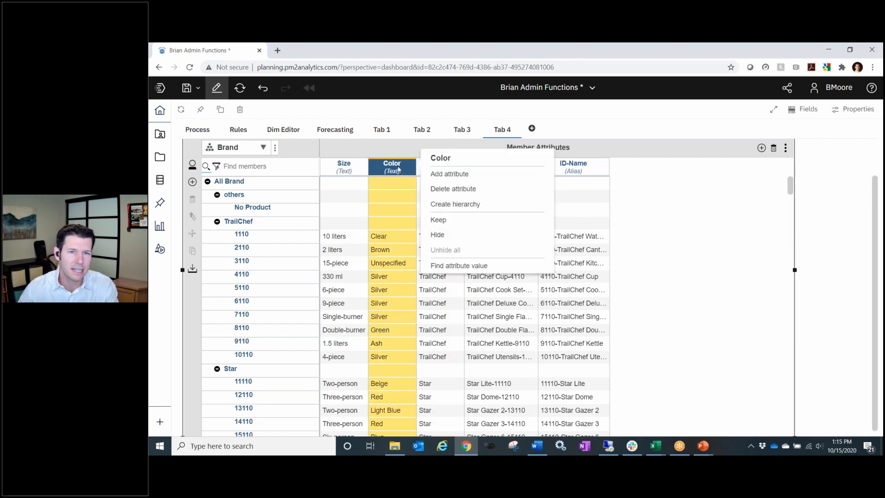
click(474, 205)
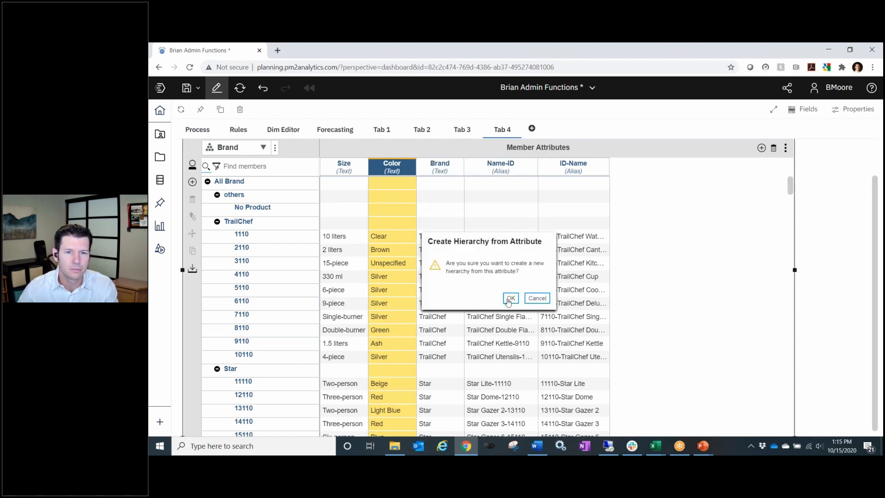
click(510, 299)
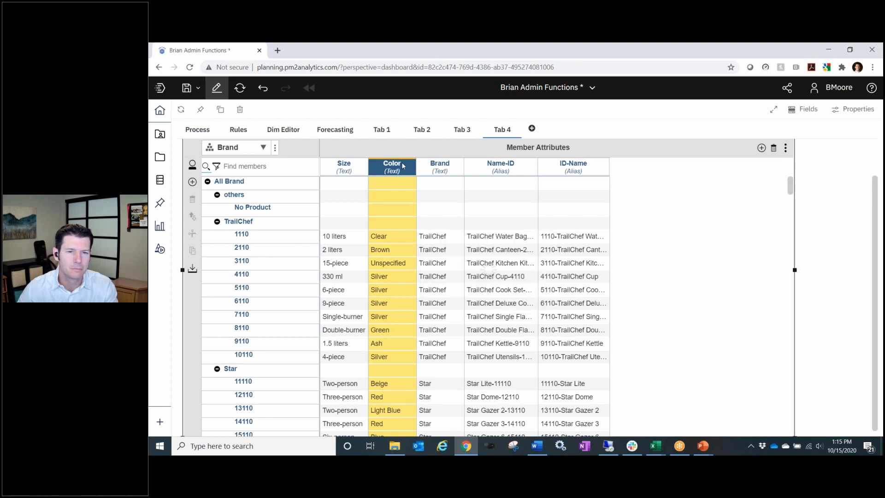
- Create a hierarchy from the Size attribute of the owner's products dimension
click(354, 168)
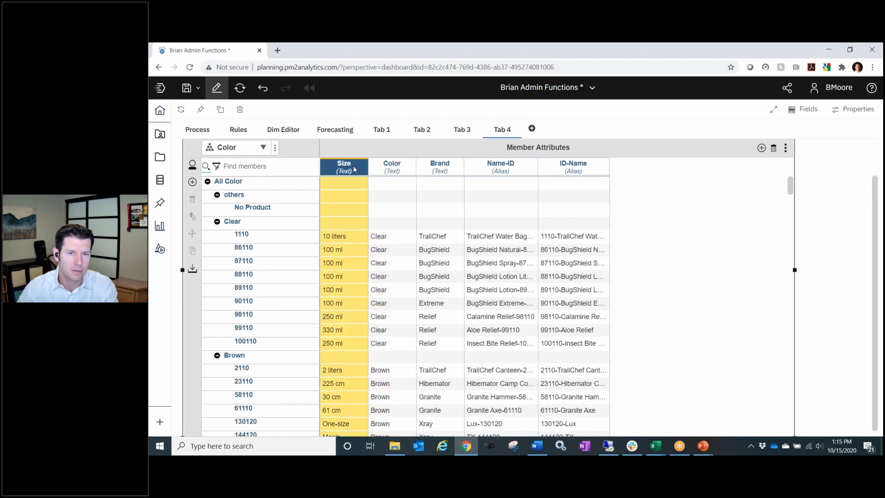
right_click(354, 169)
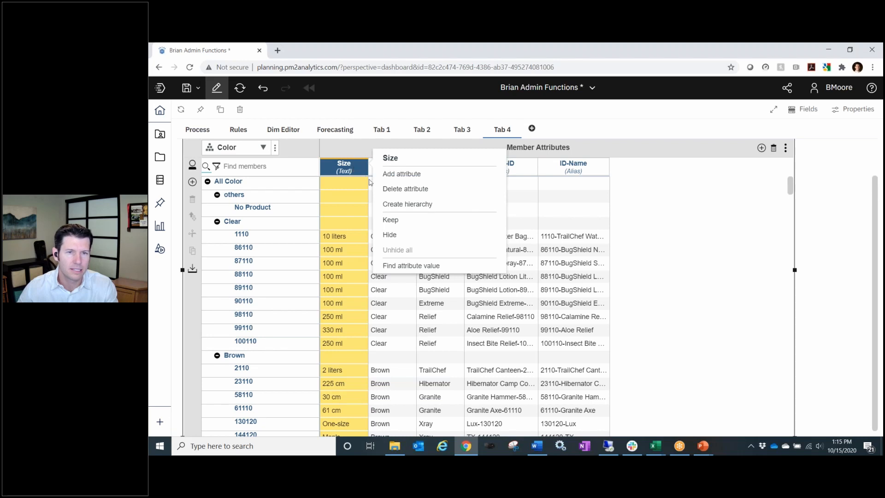
click(415, 207)
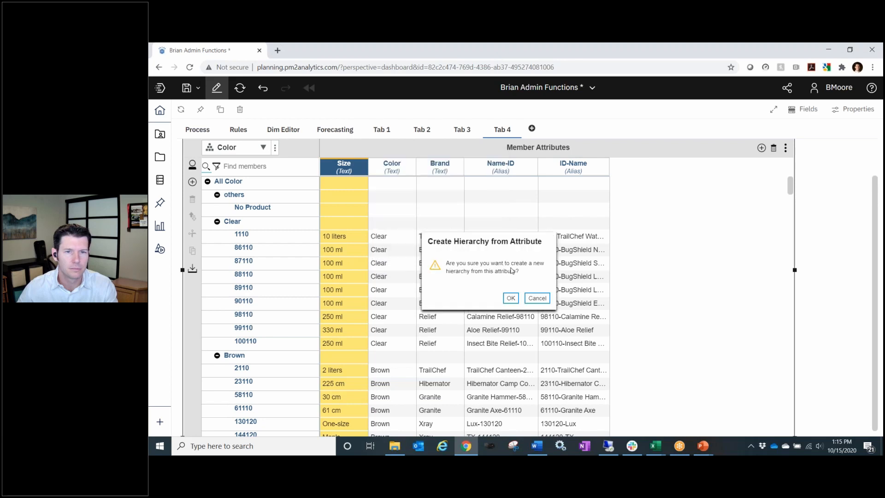
click(511, 298)
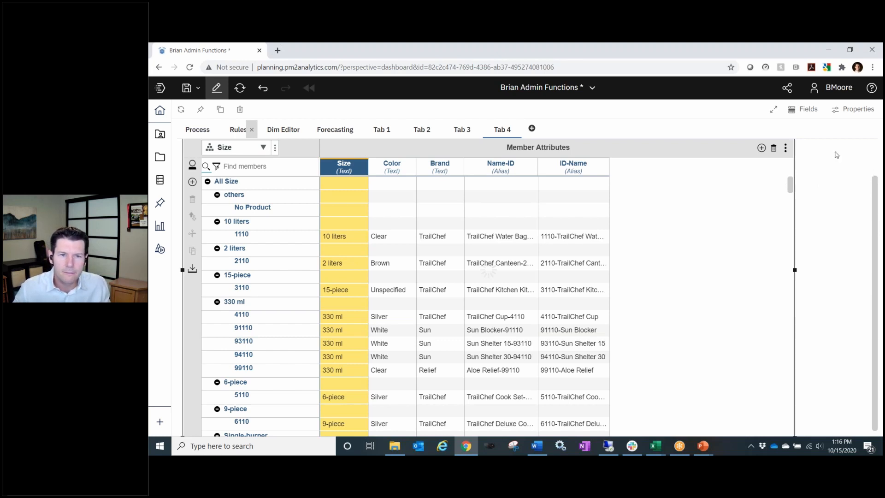
- Review the Leaves hierarchy of the products dimension, and return to its main products hierarchy
scroll(836, 154, down, 2)
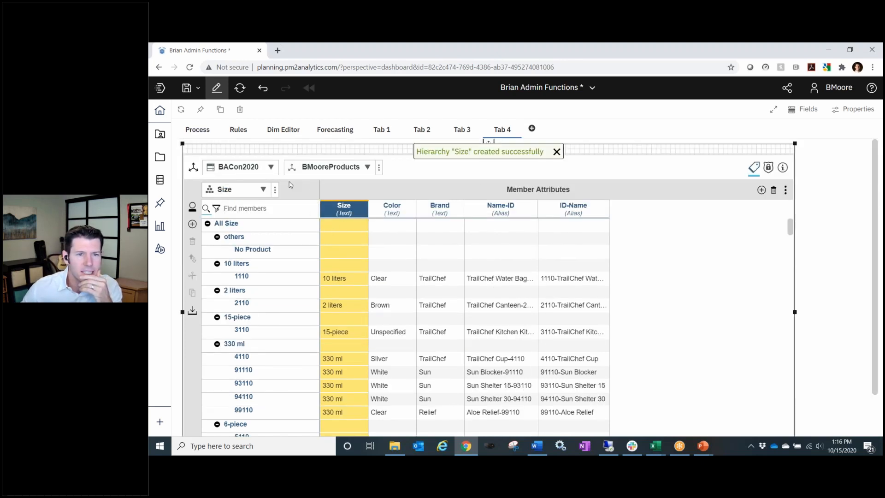
click(264, 189)
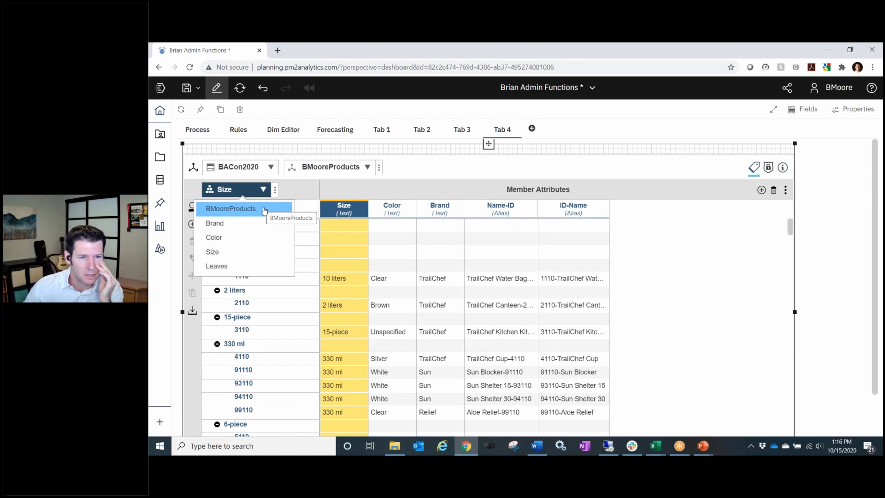
click(249, 272)
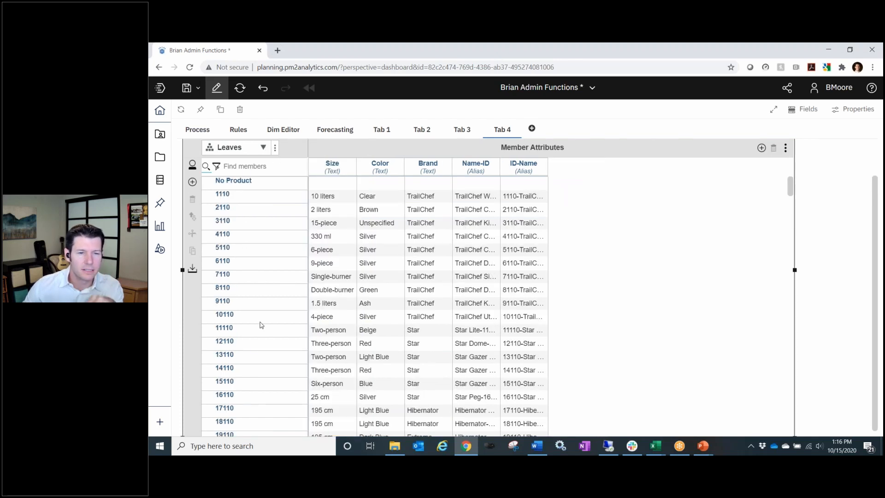
click(264, 148)
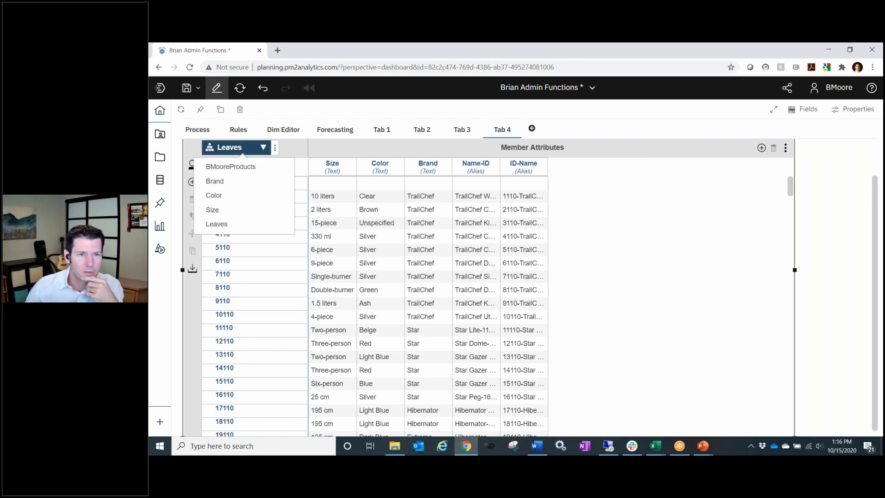
click(247, 168)
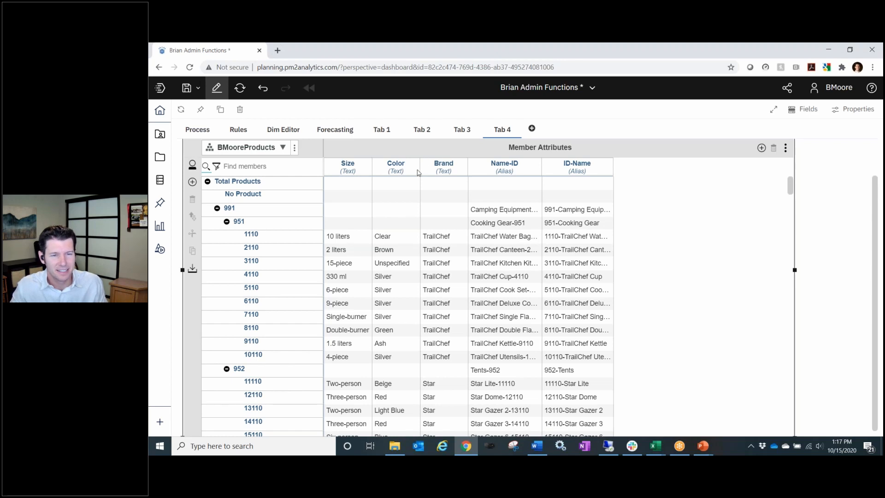
click(503, 131)
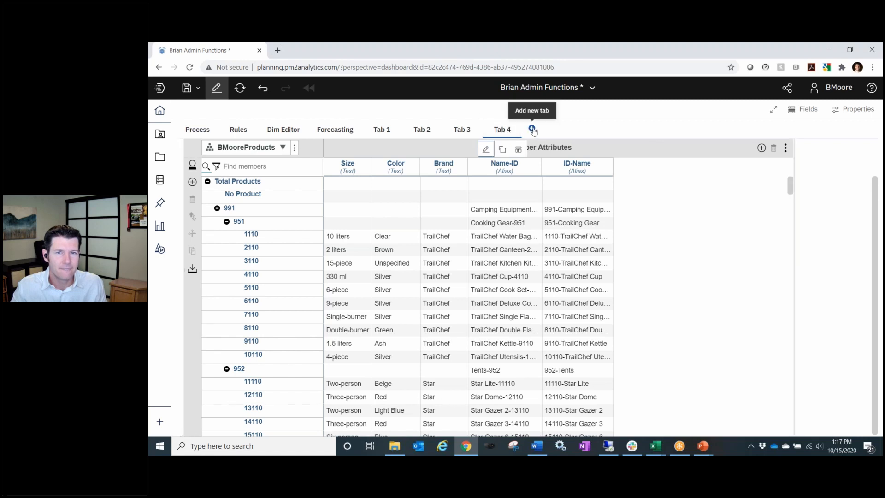
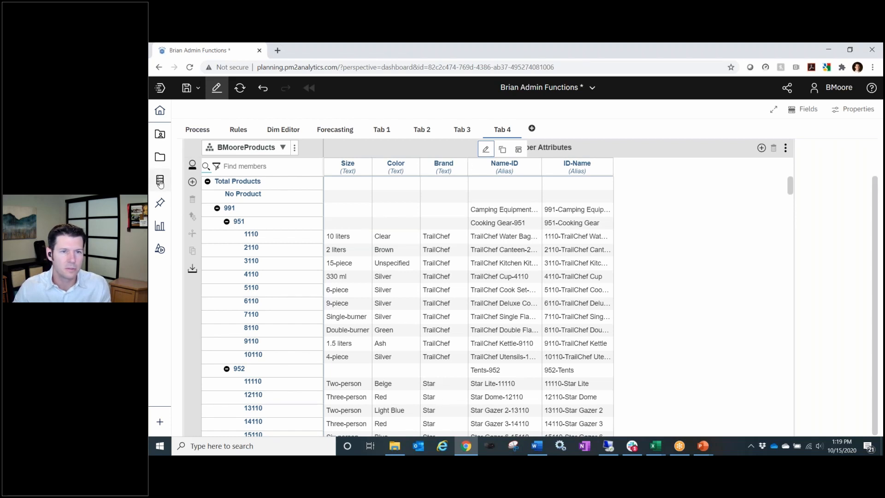
- Start a new cube in the BACon2020 database and name it with the owner's prefix followed by Sales
click(161, 182)
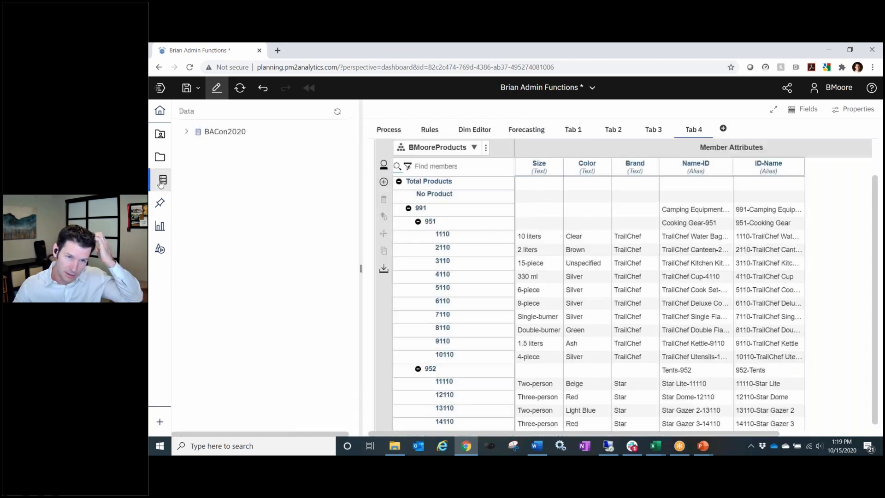
click(185, 132)
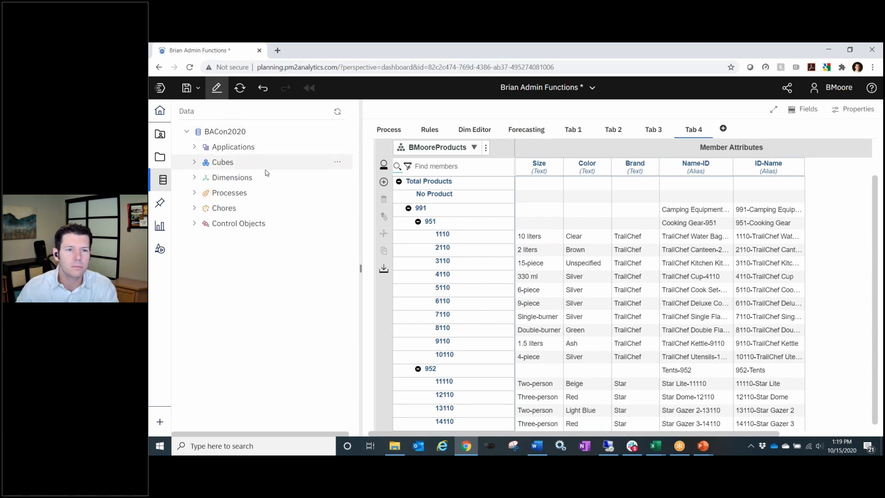
click(245, 163)
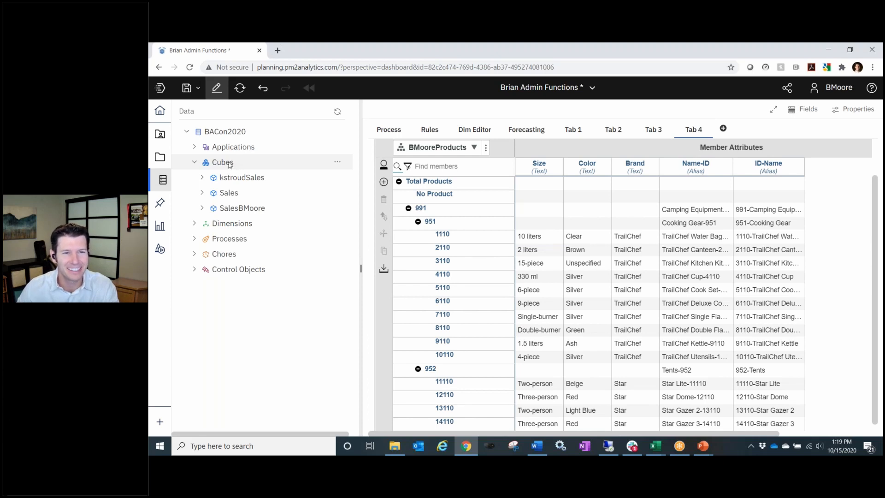
right_click(247, 159)
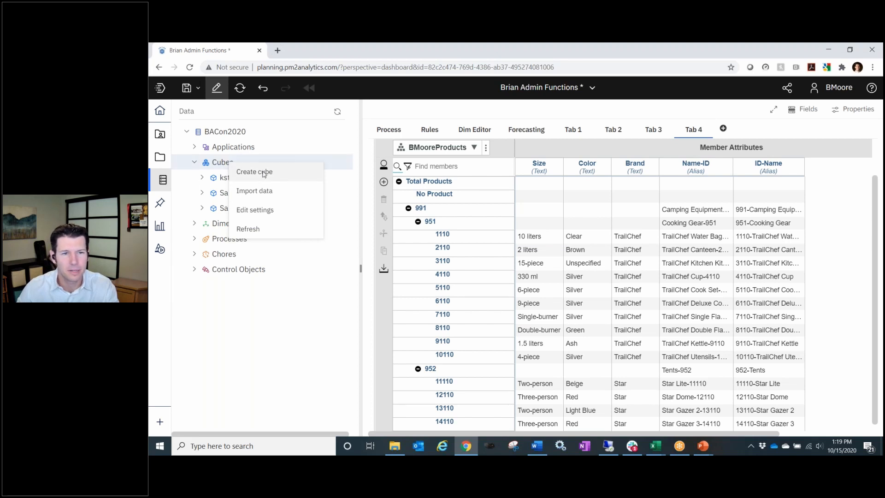
click(264, 174)
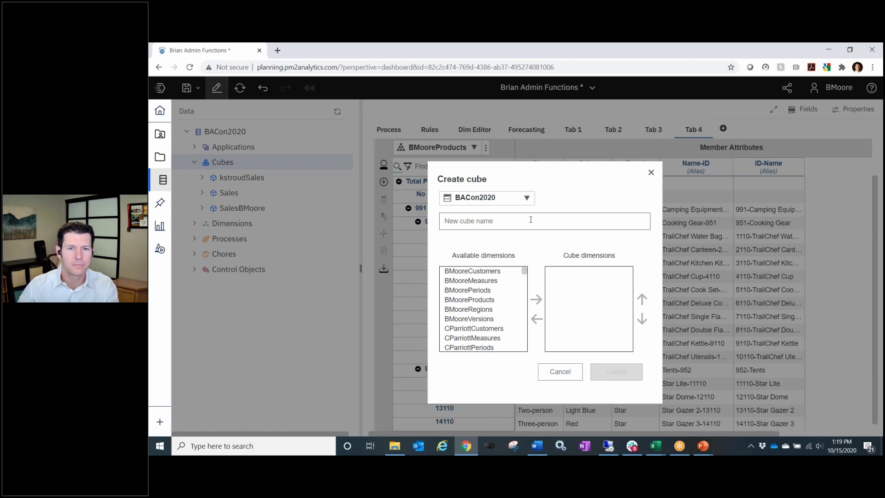
text(BMoo)
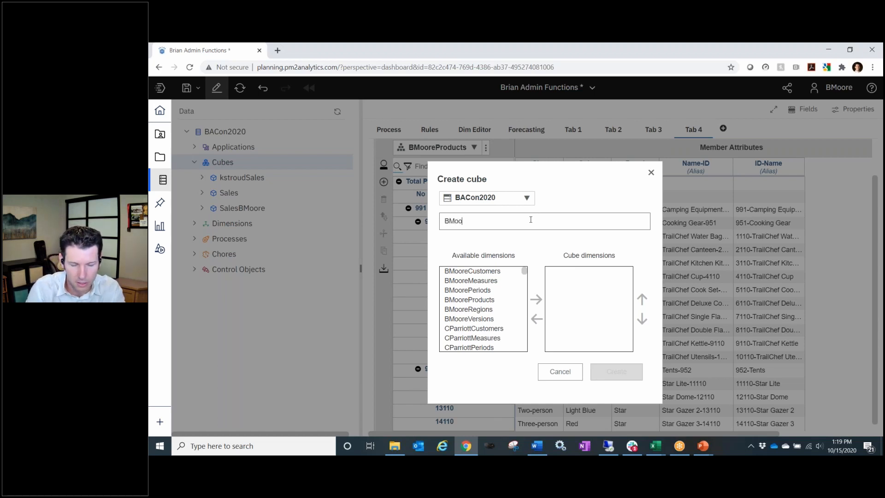
text(reSales)
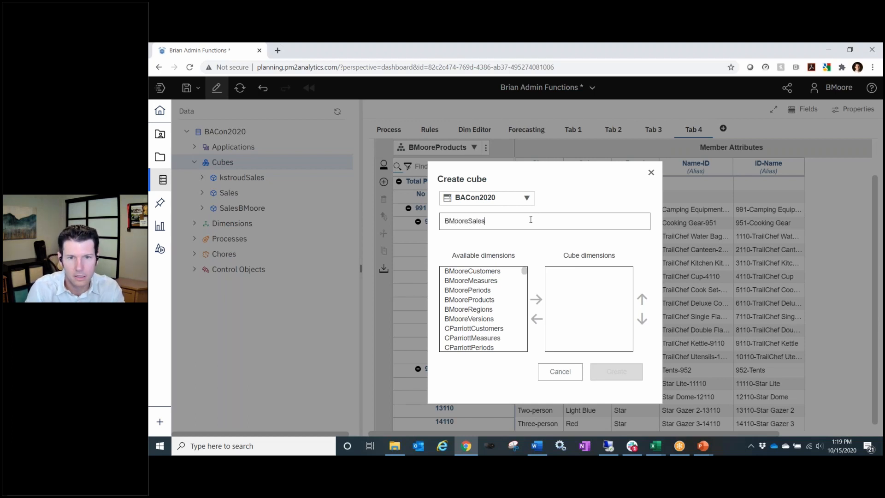
- Add the owner's customers, measures, periods, products, regions and versions dimensions to the new sales cube
click(491, 271)
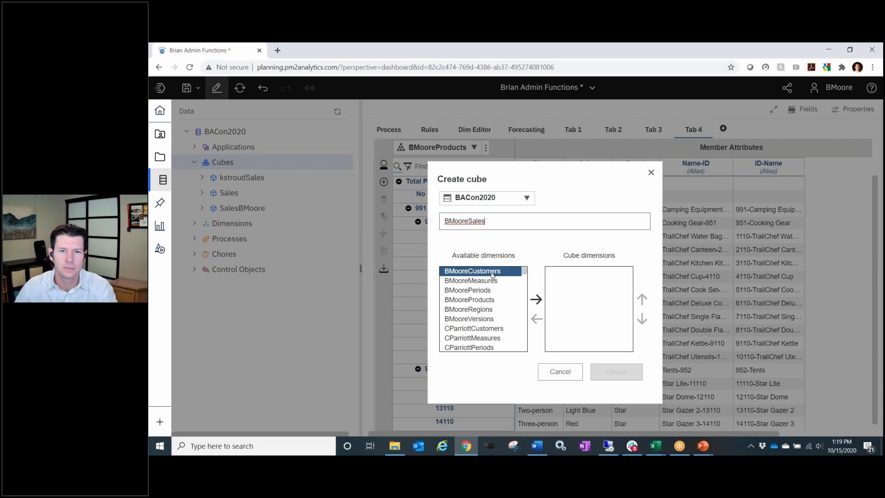
shift+click(473, 323)
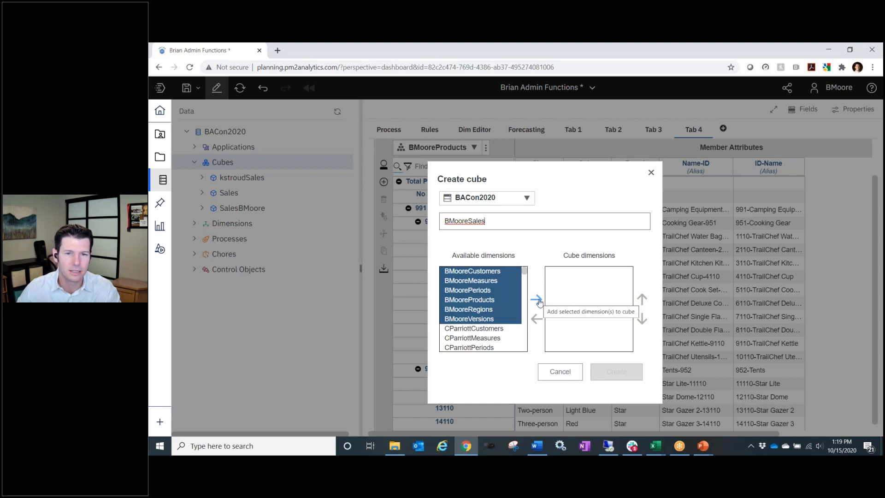
click(537, 300)
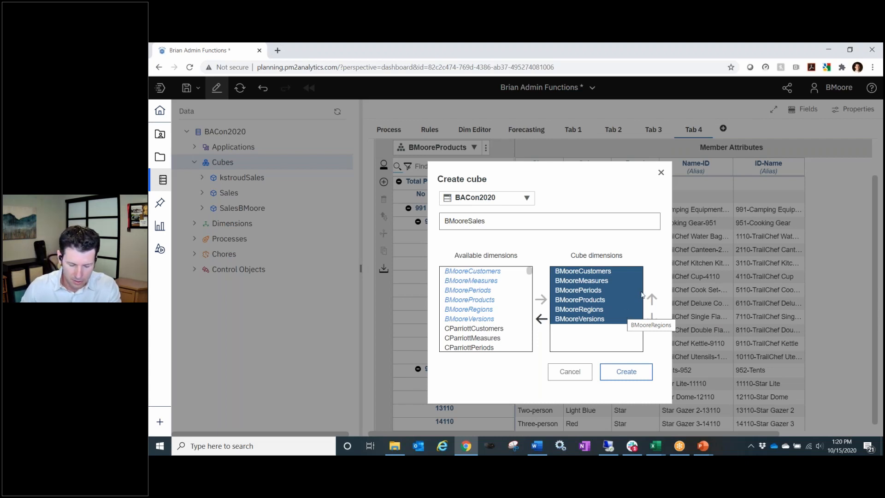
- Move the owner's versions dimension to the first place in the new cube's dimension order
click(603, 320)
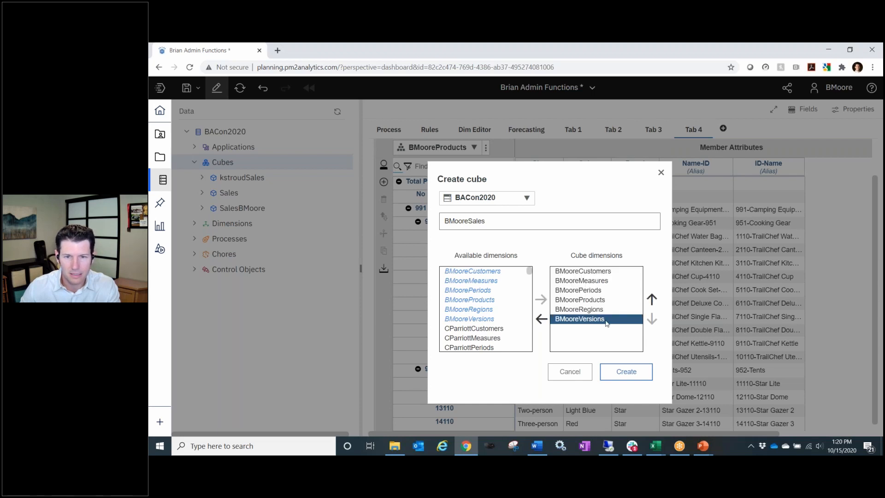
click(653, 299)
click(653, 300)
click(652, 299)
click(652, 299)
click(652, 300)
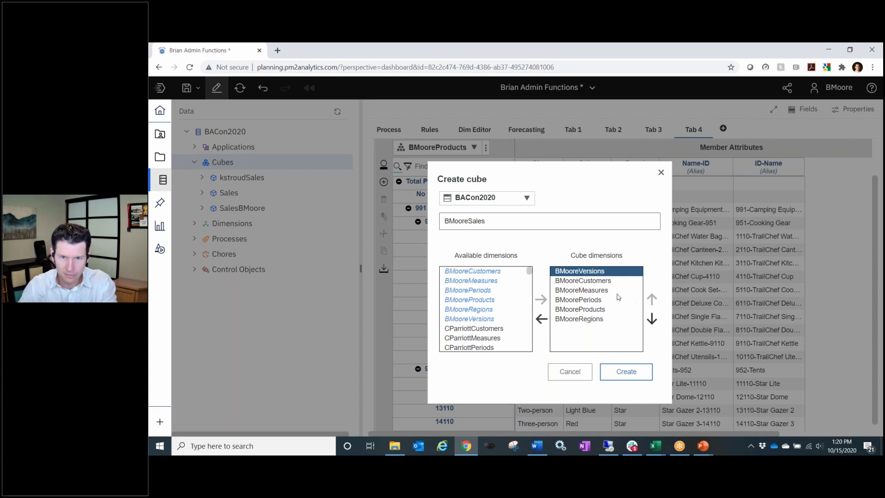
- Move the owner's regions dimension to second place in the cube, directly below versions
click(592, 320)
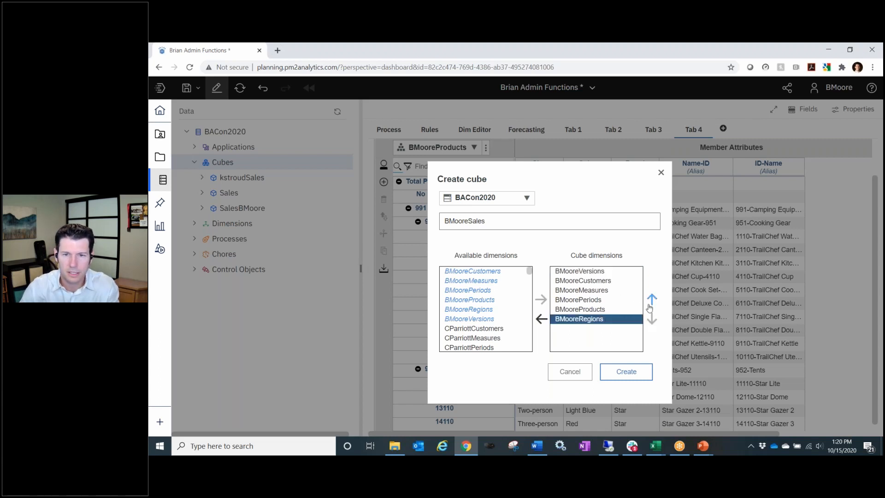
click(652, 300)
click(653, 300)
click(652, 299)
click(652, 299)
click(652, 300)
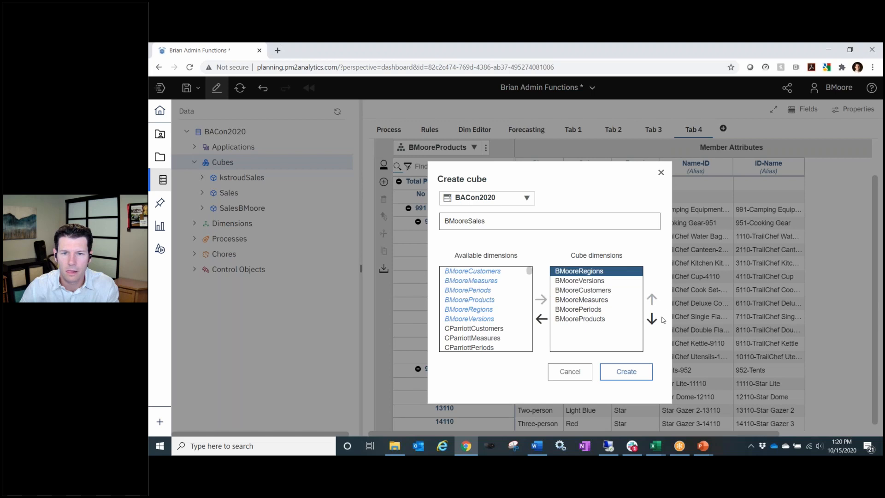
click(652, 319)
- Move the owner's products dimension to third place in the cube, directly below regions
click(598, 319)
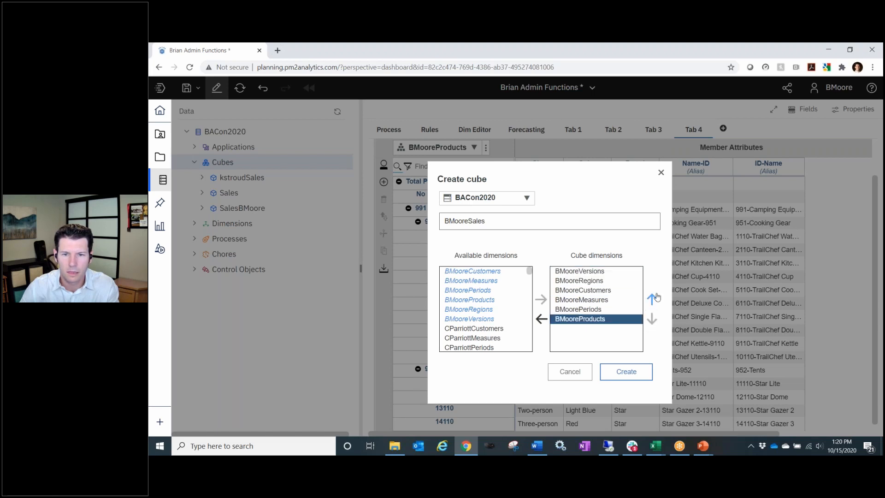
click(653, 299)
click(655, 298)
click(655, 298)
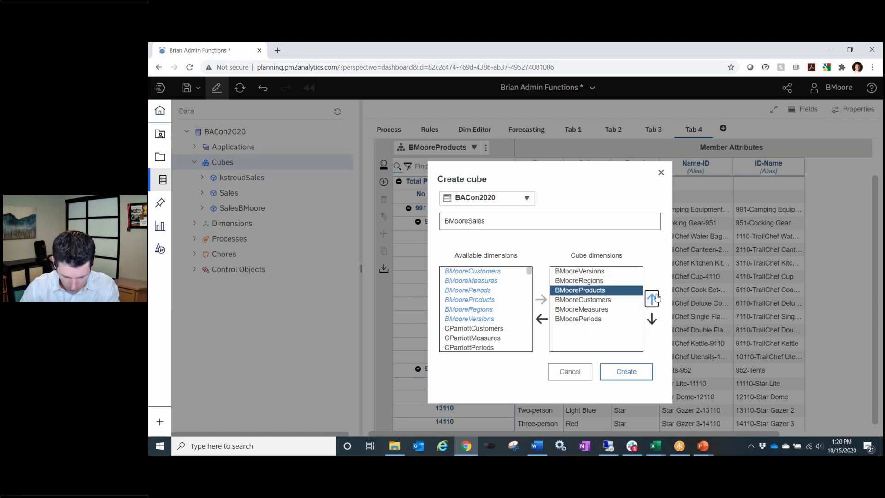
- Move the owner's measures dimension to last place, directly below periods, and create the sales cube
click(597, 312)
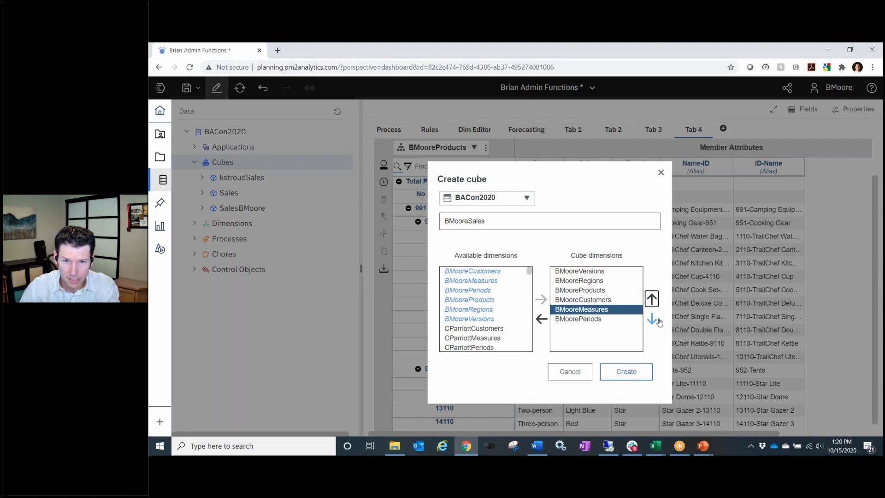
click(652, 319)
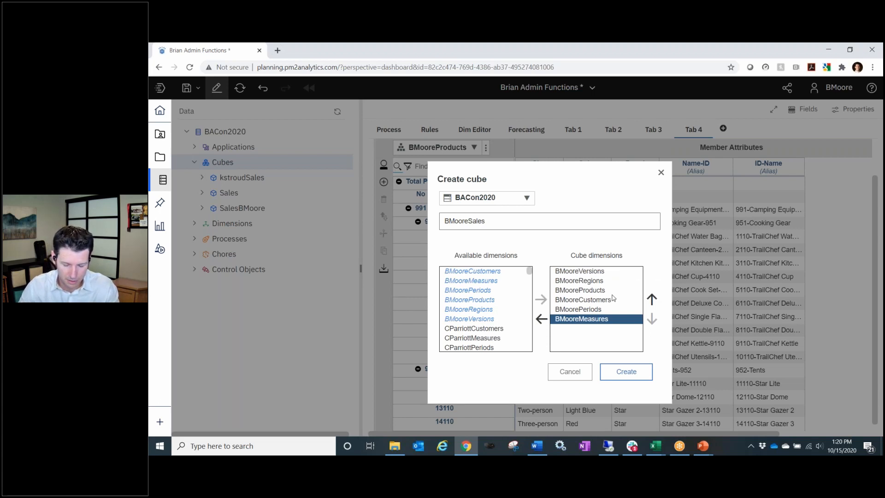
click(635, 375)
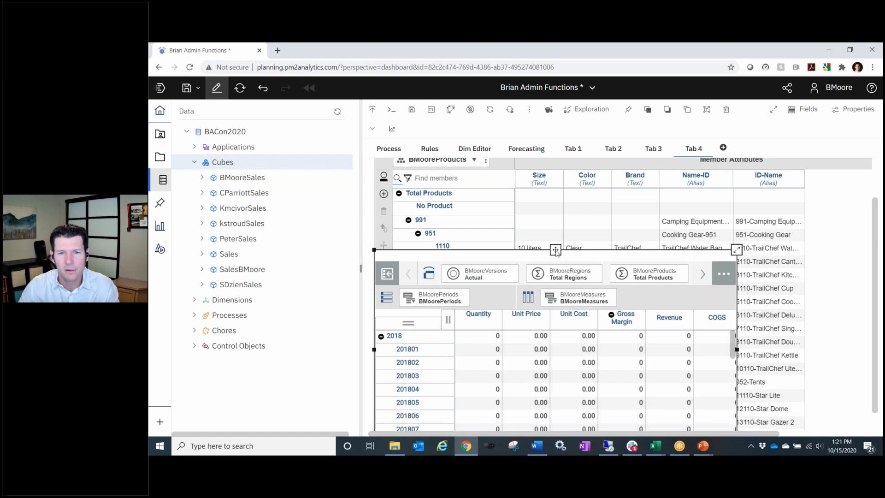
- Move the new sales cube view from Tab 4 to Tab 2 and hide the data tree
drag(555, 251, 571, 148)
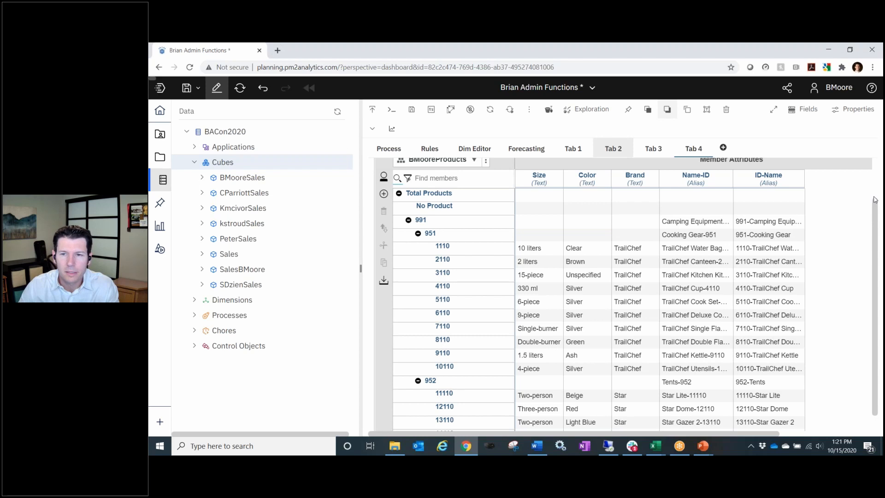
scroll(876, 196, up, 2)
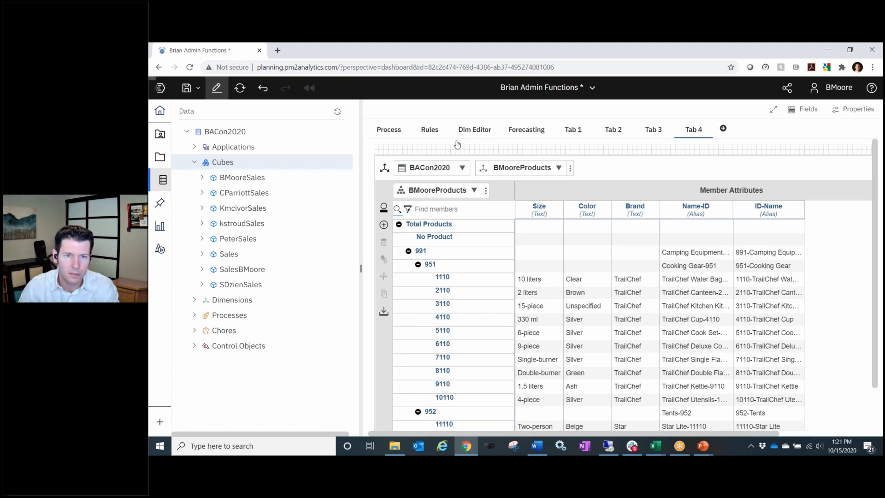
click(162, 183)
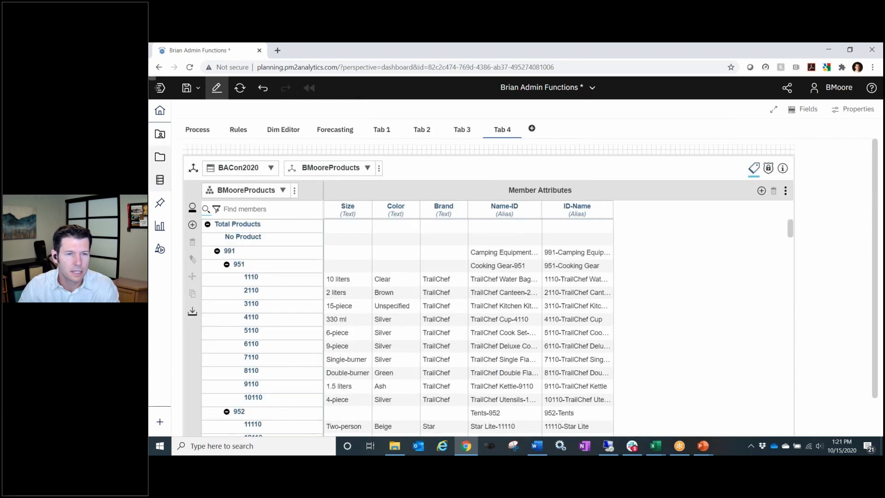
- Load the DATA - Load Sales Cube process into the process editor on the Process sheet
click(195, 131)
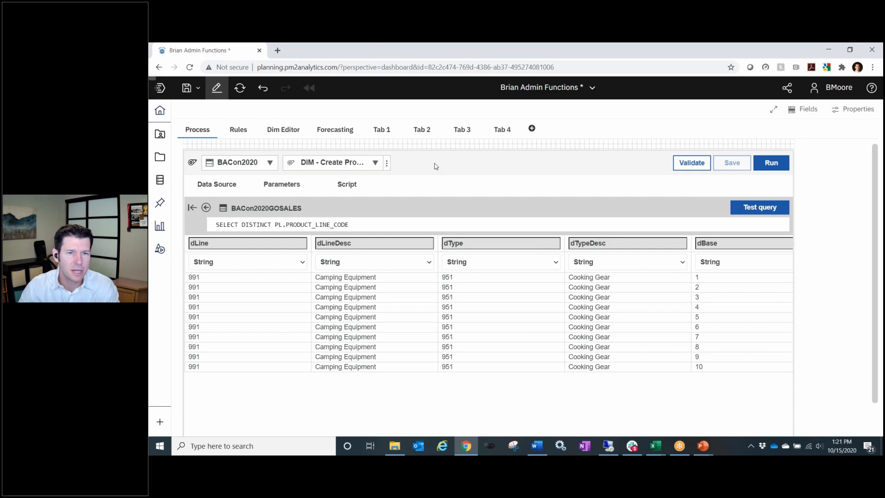
click(375, 163)
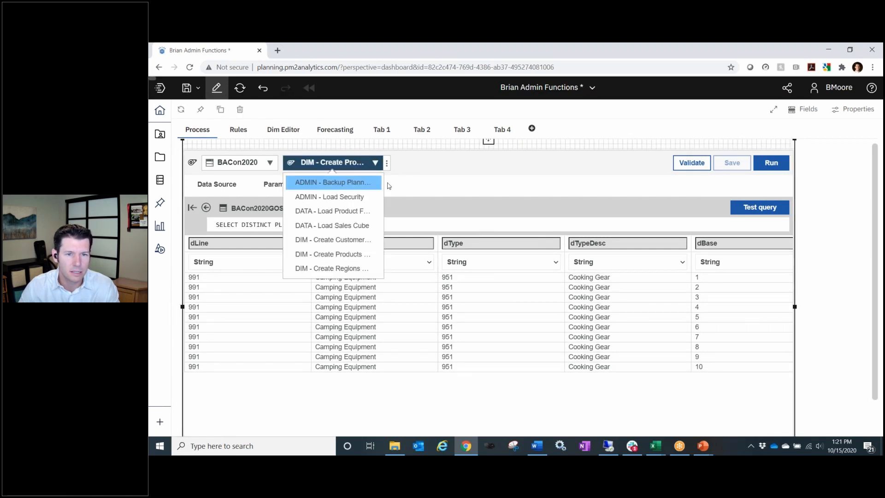
click(350, 227)
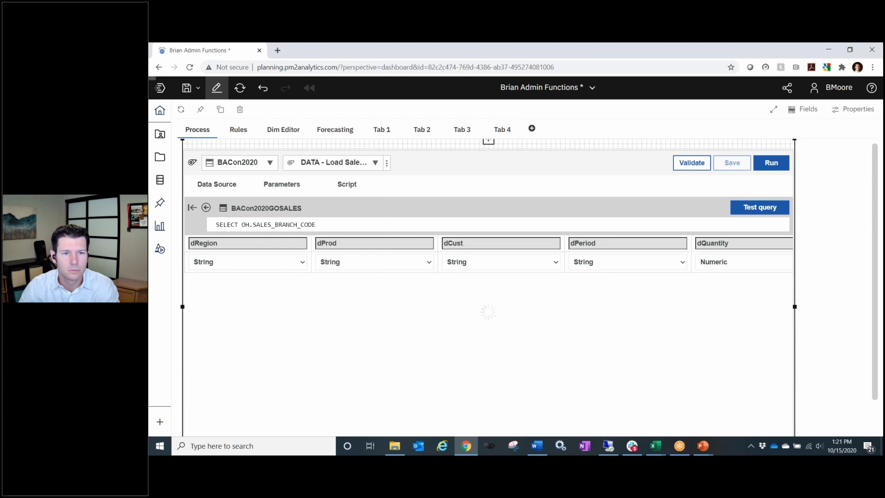
- Examine the sales load process: its source query with the date, branch and site filters, its parameters, and its Prolog script
click(353, 224)
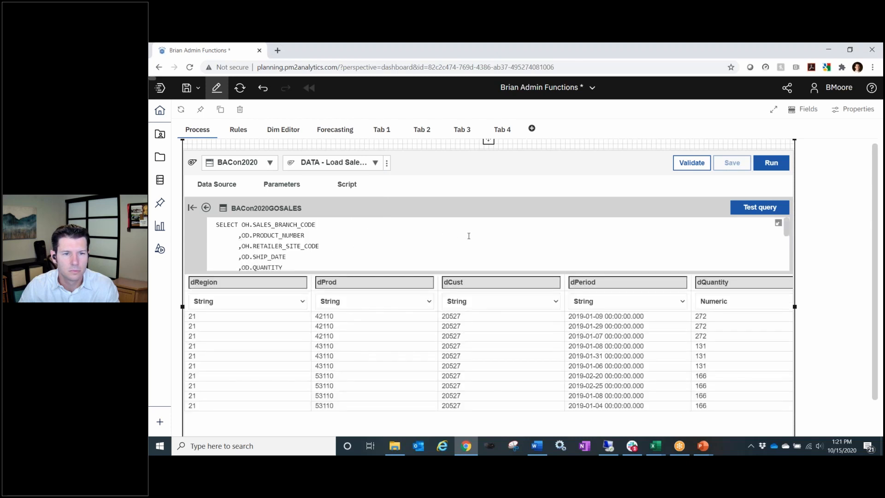
scroll(481, 237, down, 5)
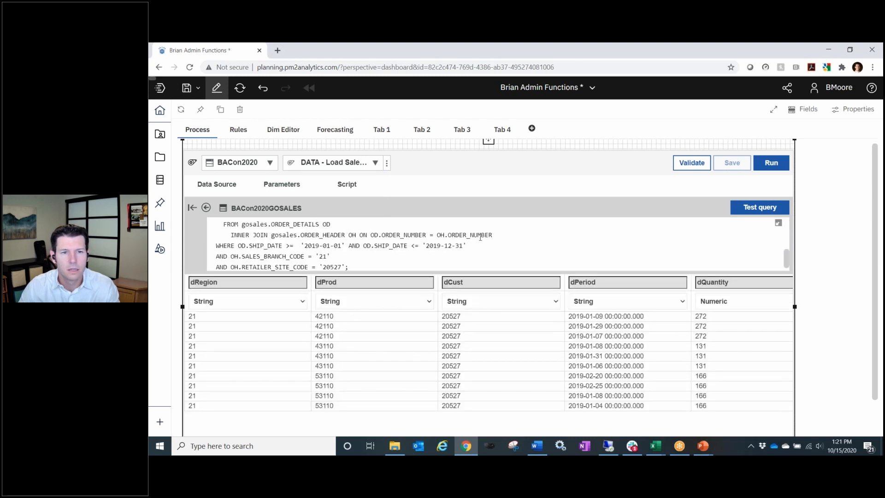
scroll(480, 237, up, 5)
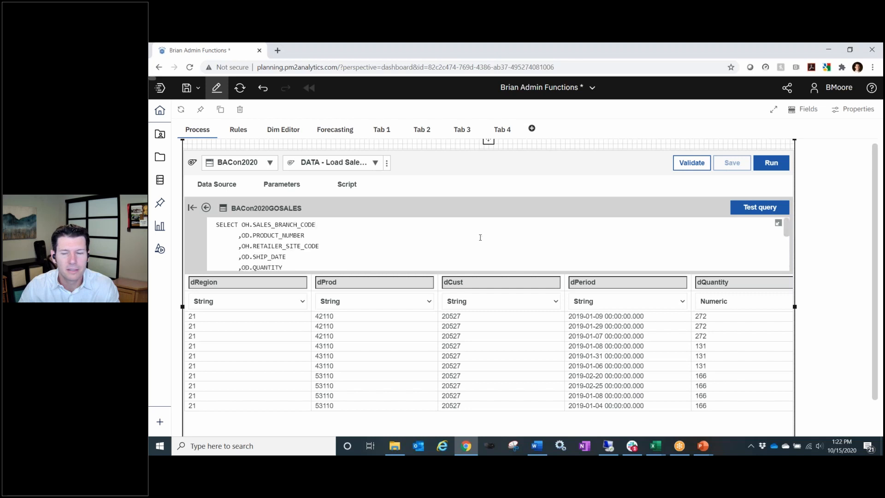
scroll(480, 238, down, 5)
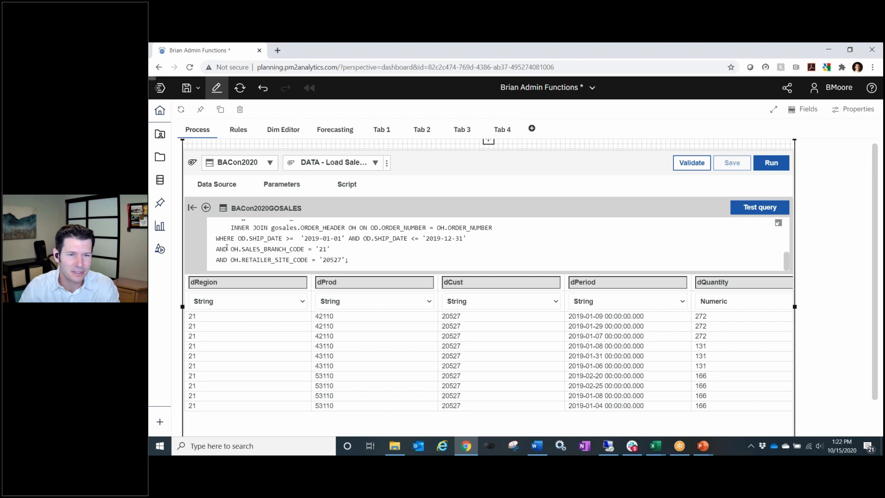
drag(227, 249, 397, 238)
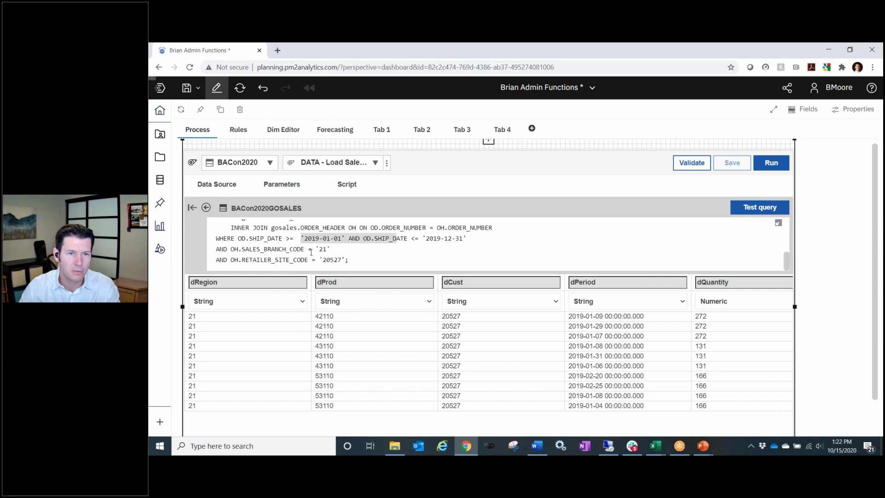
click(421, 257)
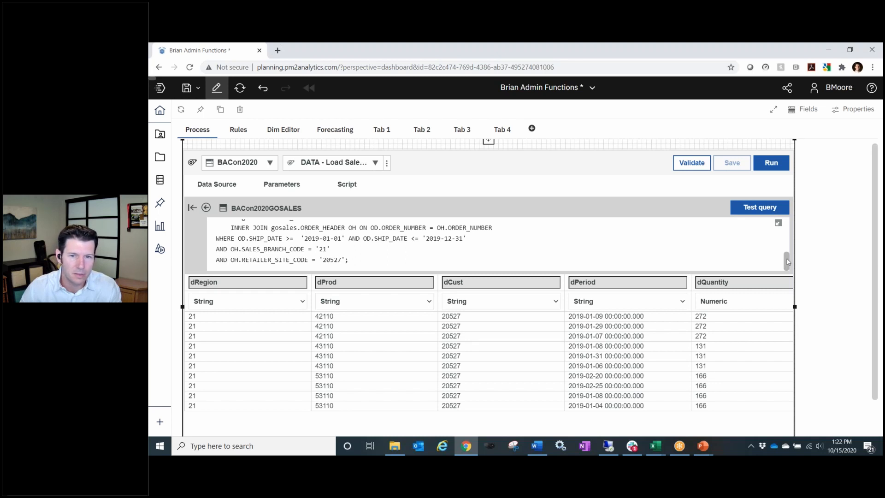
drag(788, 262, 787, 230)
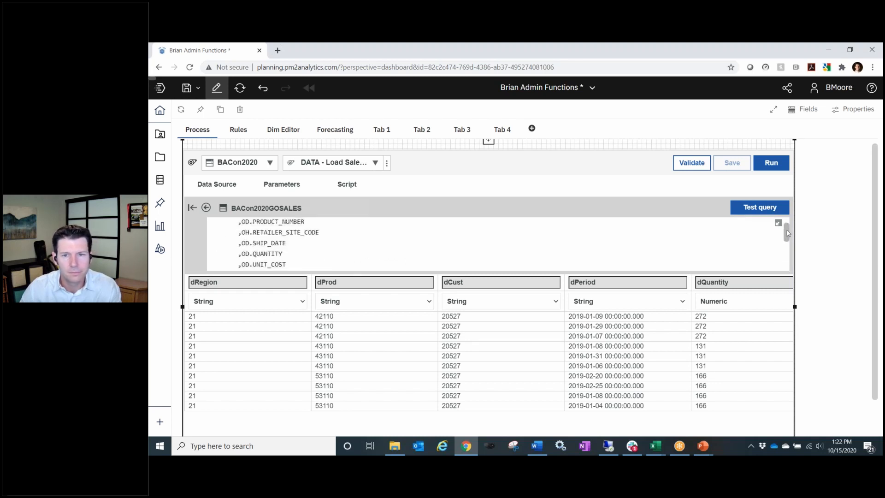
click(277, 186)
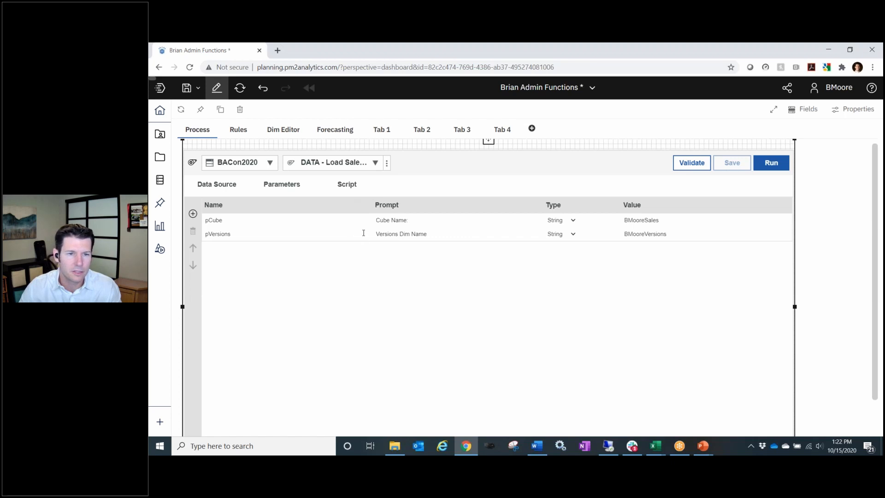
click(353, 186)
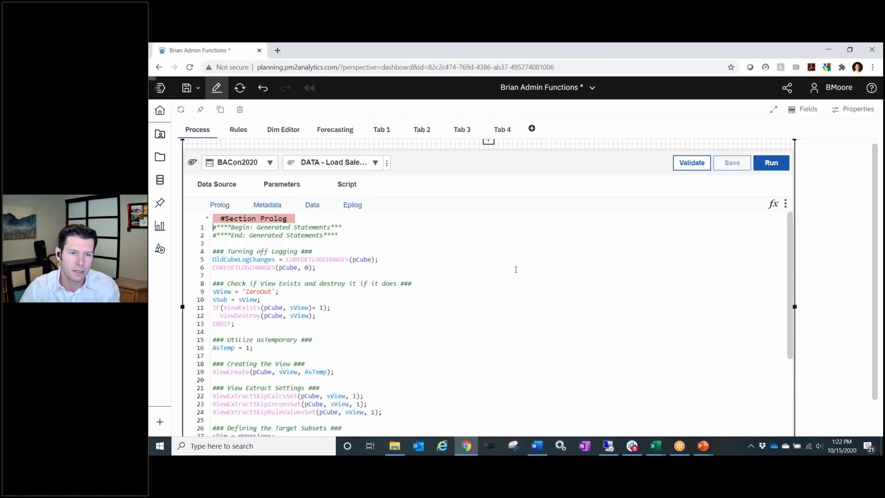
scroll(515, 269, down, 5)
scroll(493, 238, up, 5)
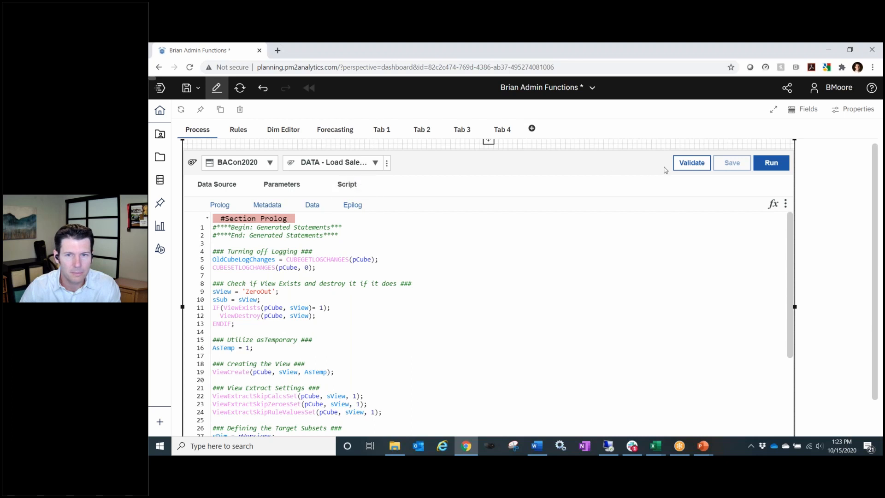
- Run the DATA - Load Sales Cube process with the owner's sales cube and versions dimension as parameters
click(784, 168)
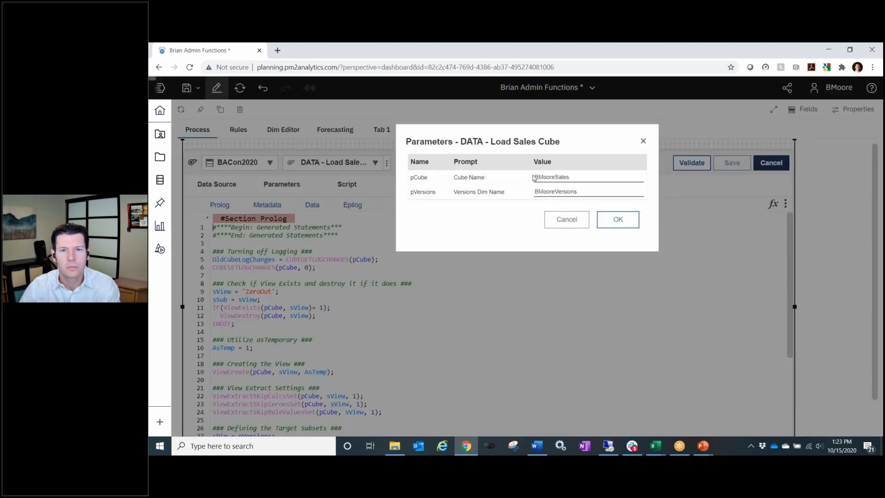
double_click(576, 179)
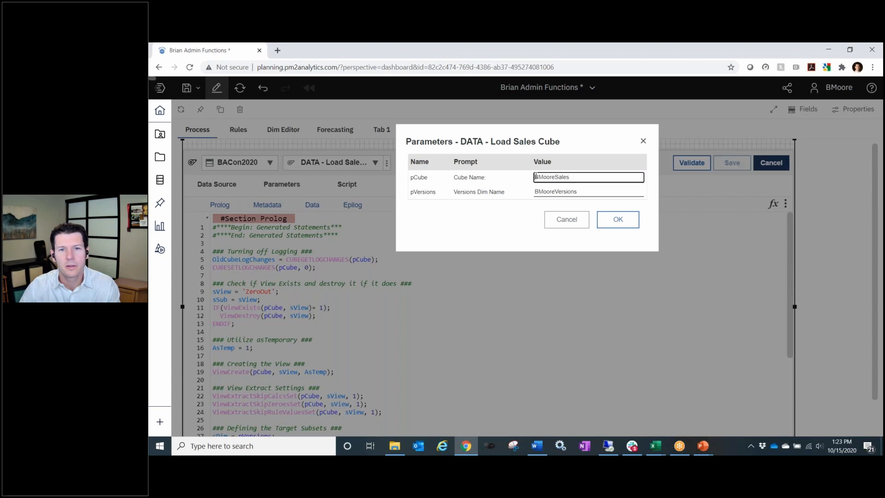
click(590, 191)
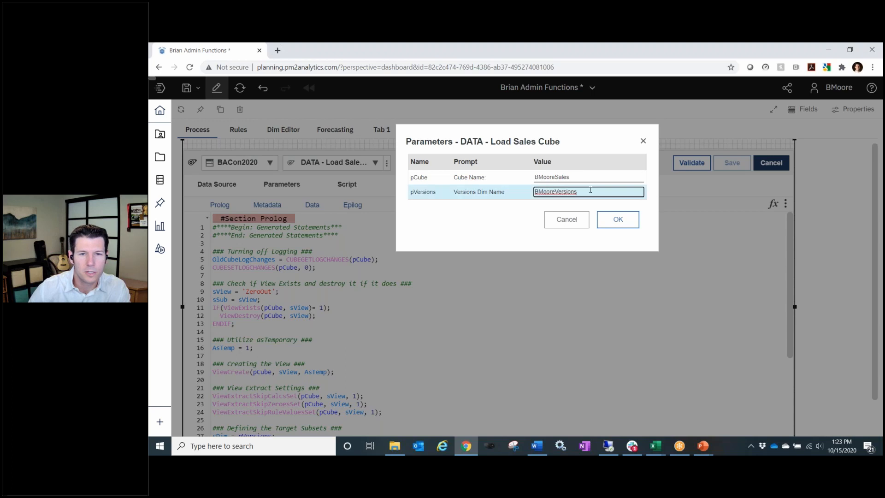
click(618, 221)
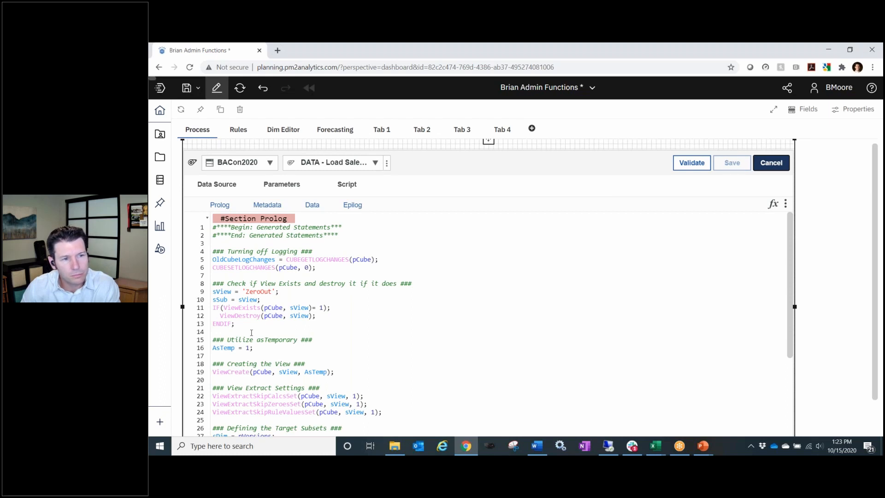
key(alt+Tab)
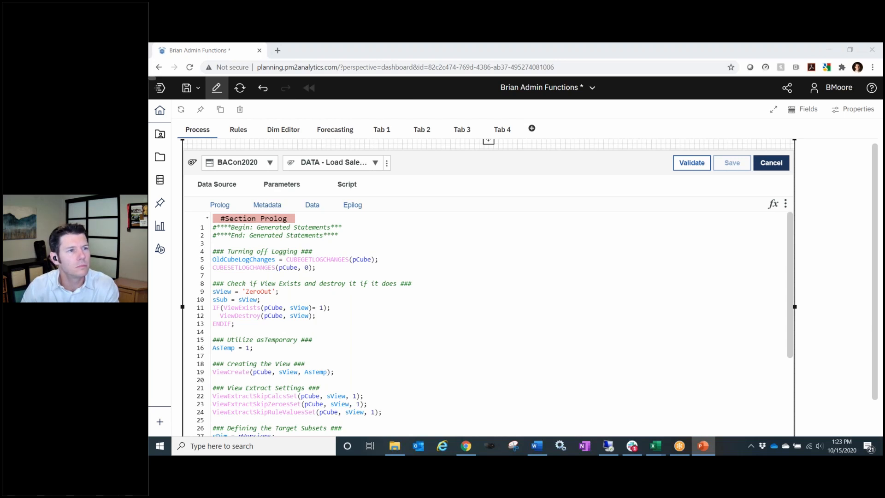
key(alt+Tab)
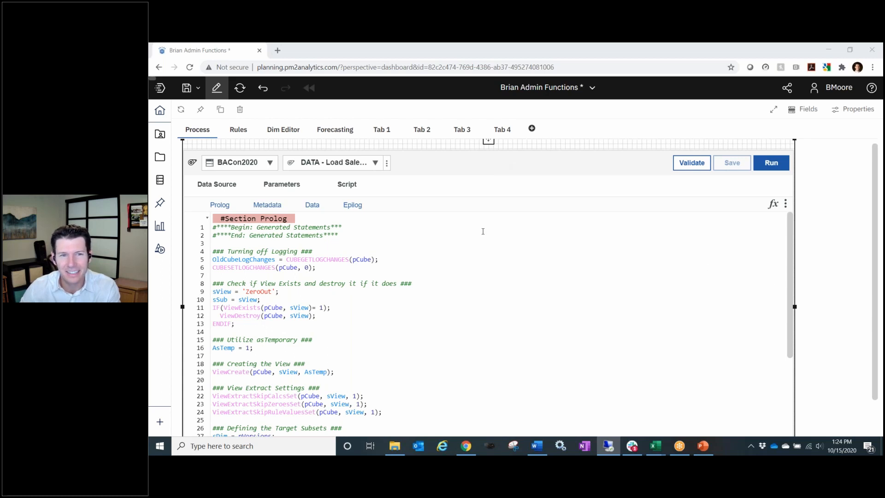
- List the BACon2020 processes in the data tree and hide the tree again
click(160, 180)
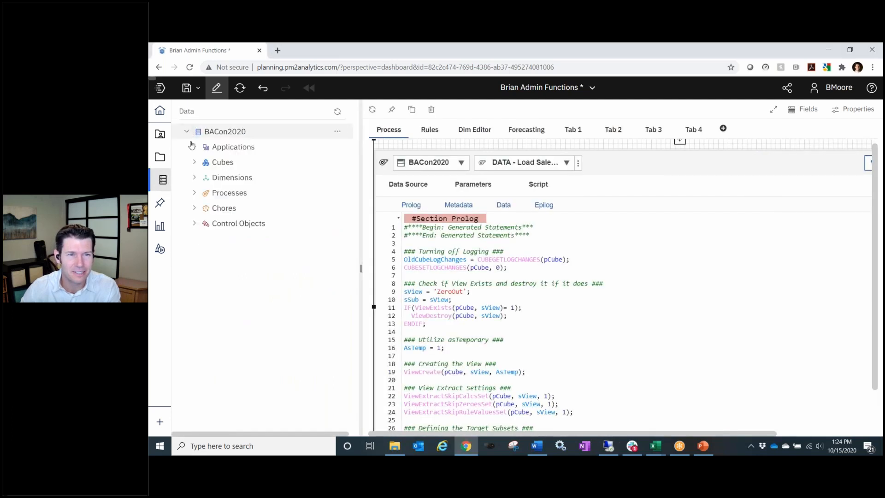
click(195, 193)
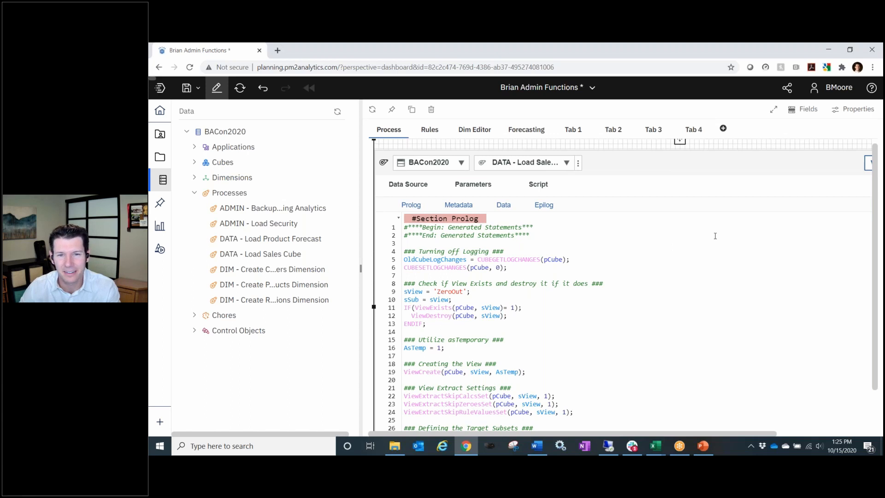
click(159, 181)
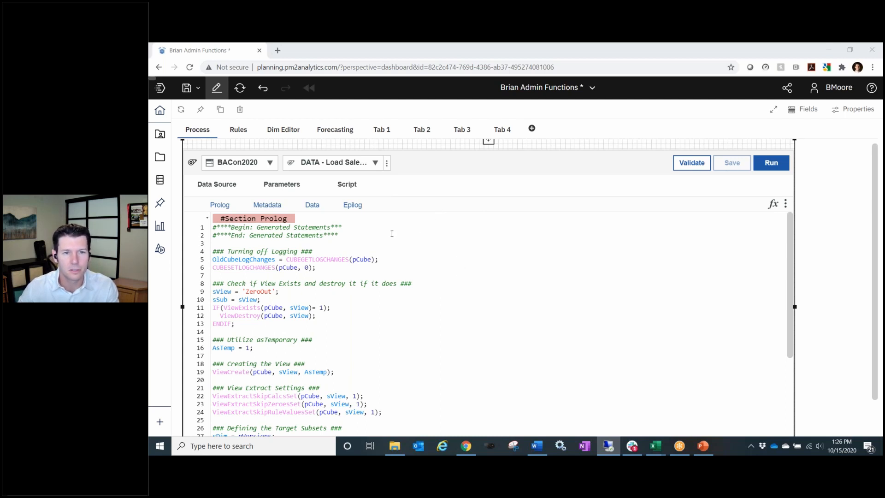
- Run the DATA - Load Product Forecast process with the owner's sales cube and versions dimension as parameters
click(375, 164)
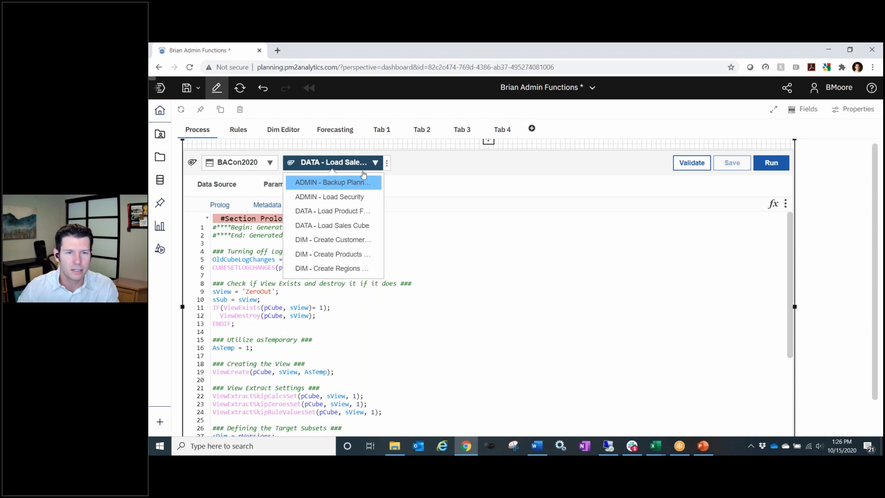
click(361, 211)
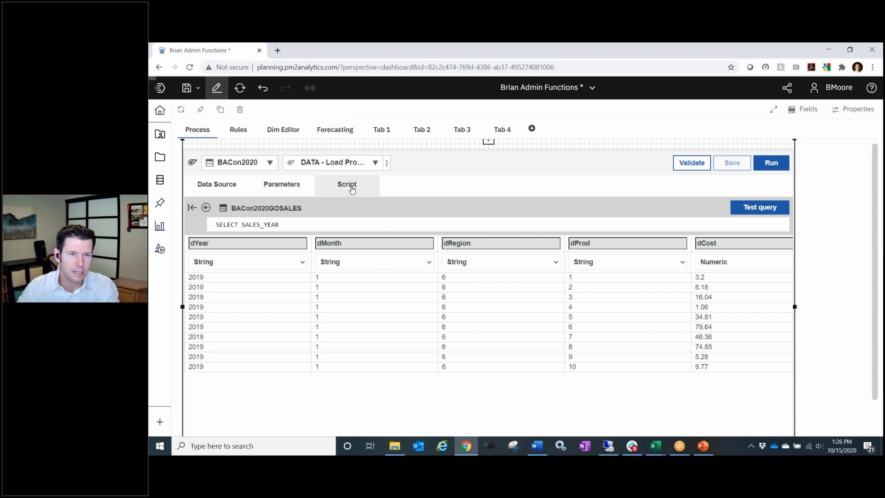
click(772, 165)
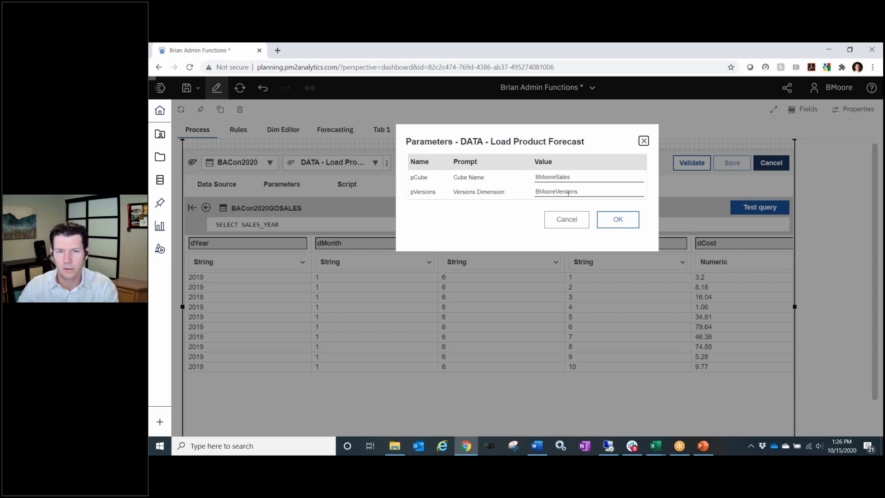
click(628, 222)
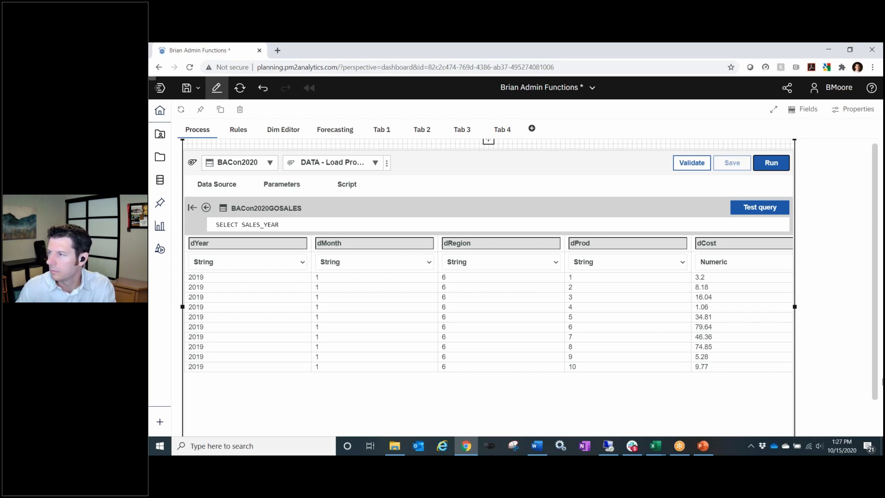
click(883, 382)
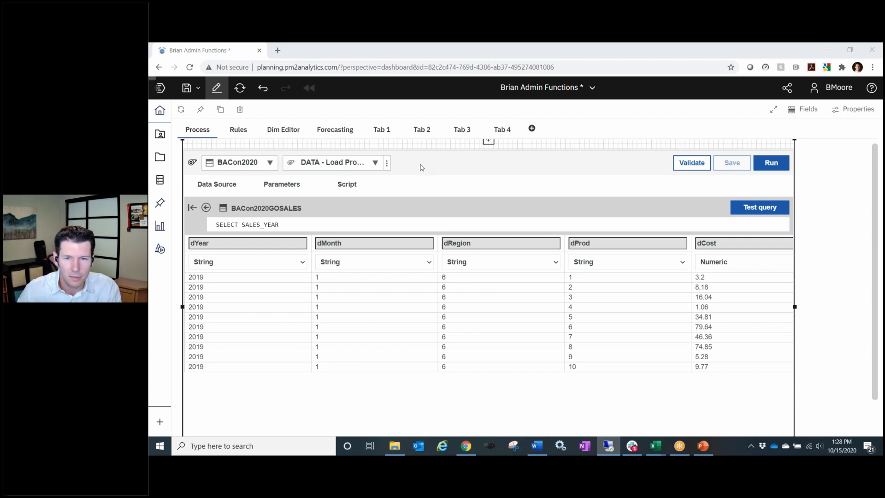
- Open the rules of the Sales cube on BACon2020 and copy the whole script from SKIPCHECK to the last feeder
click(242, 133)
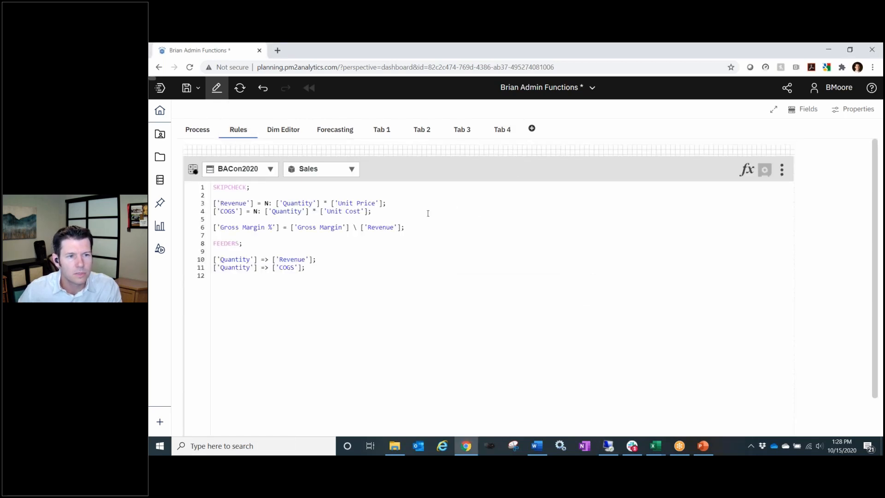
click(353, 174)
click(354, 165)
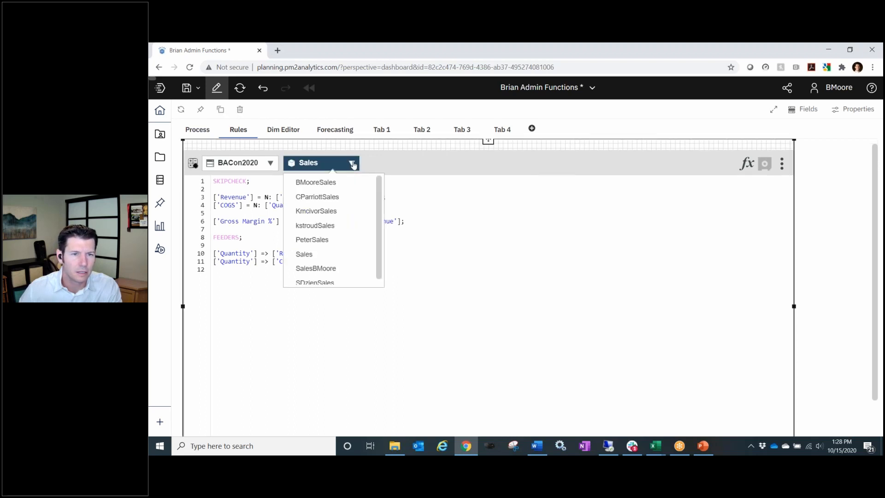
click(462, 166)
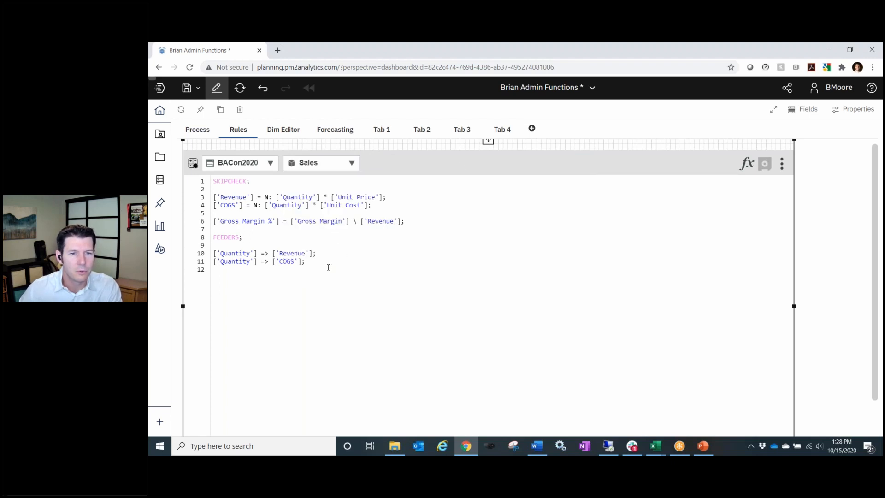
drag(323, 266, 203, 191)
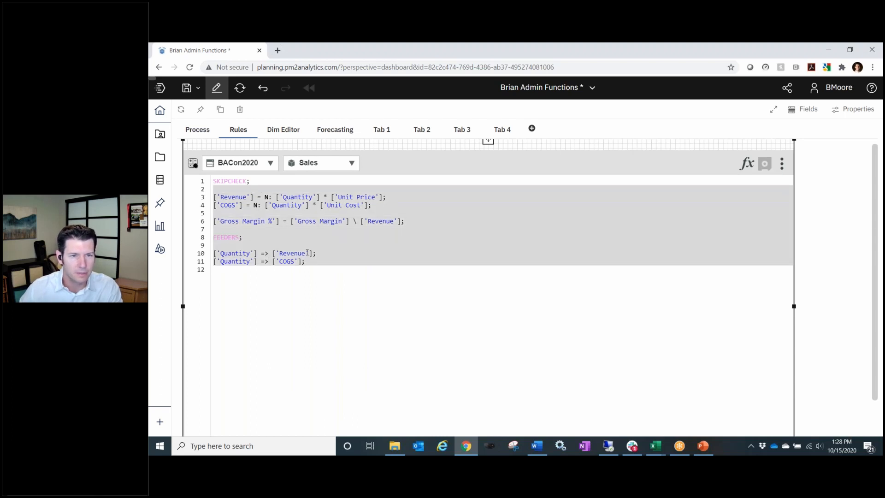
drag(306, 262, 167, 166)
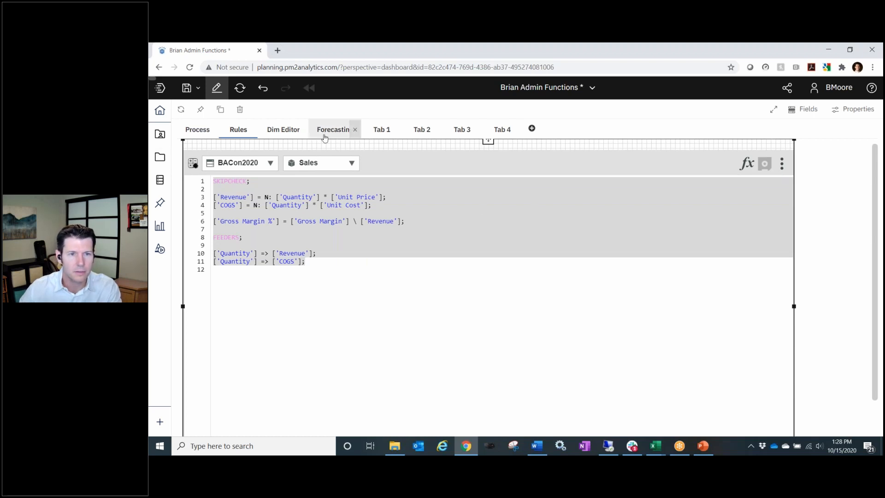
- Paste the copied rules and feeders into the owner's sales cube and save its rules
click(352, 166)
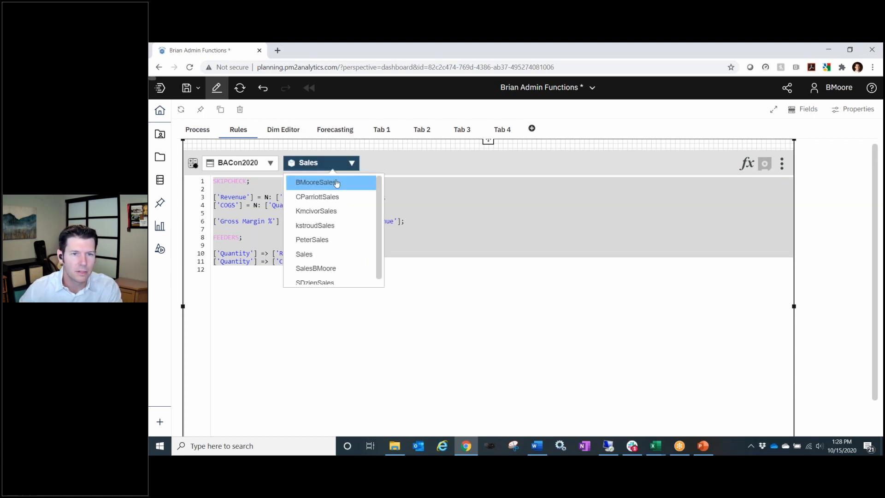
click(335, 181)
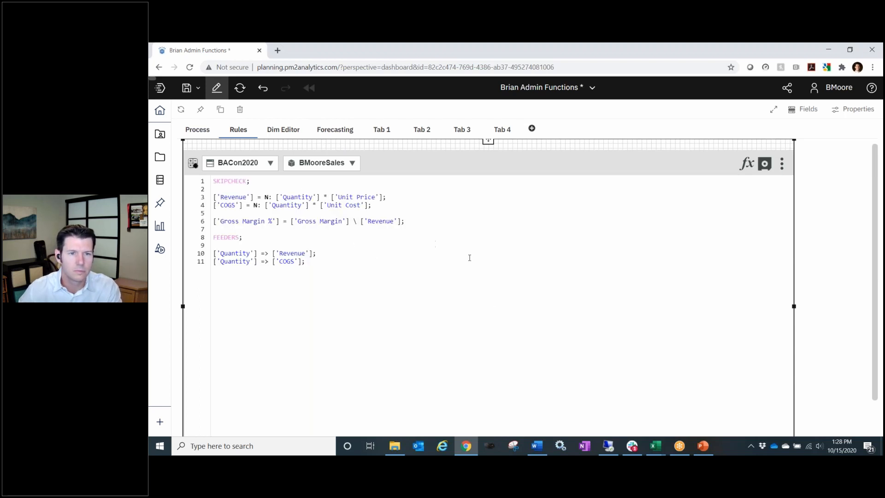
click(765, 165)
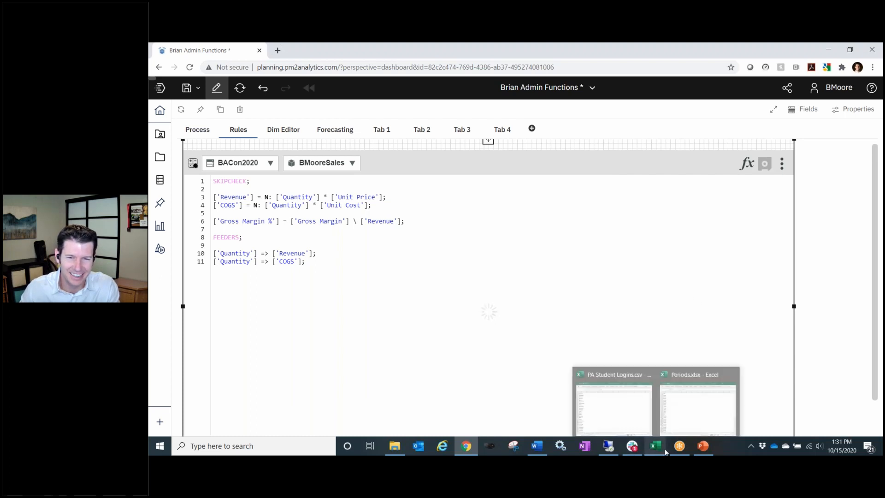
mouse_move(700, 449)
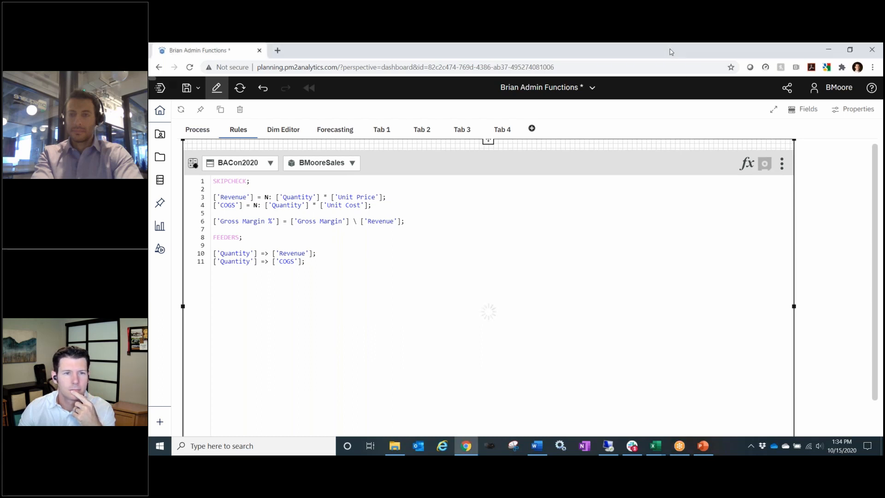
drag(670, 52, 549, 43)
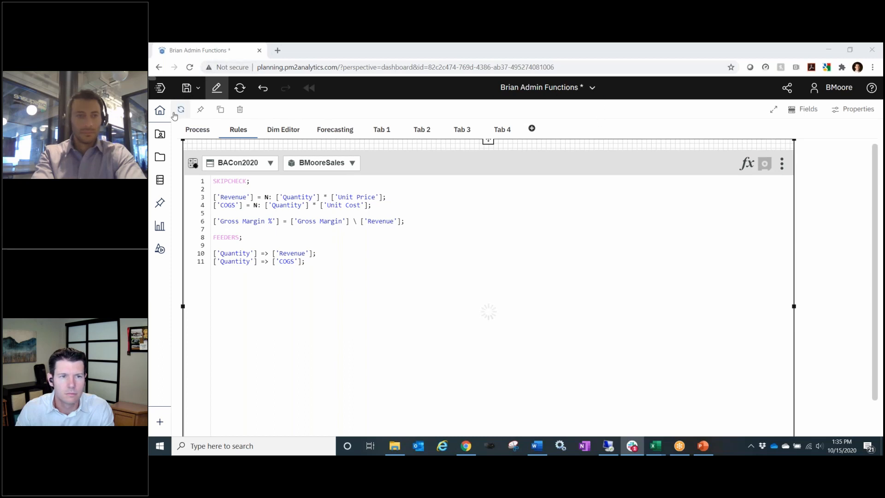
- Create a new book in Reports and Analysis from the tabbed template with a single full-page dashed area
click(159, 110)
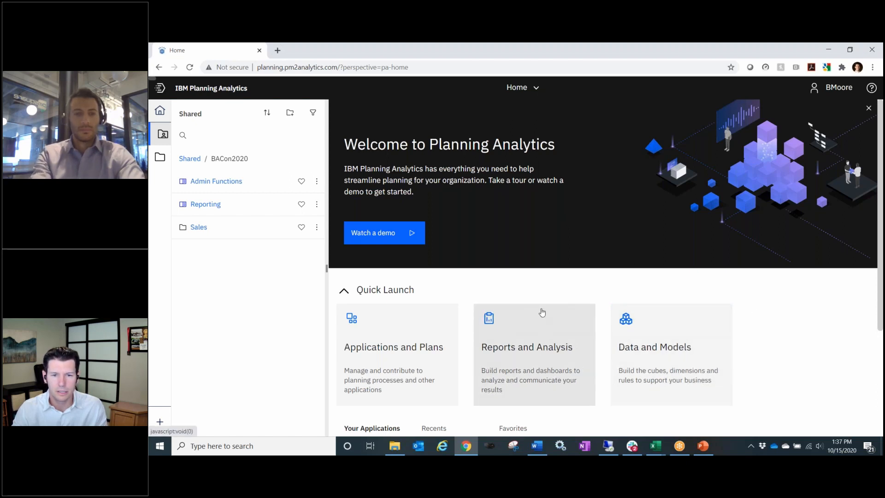
click(541, 332)
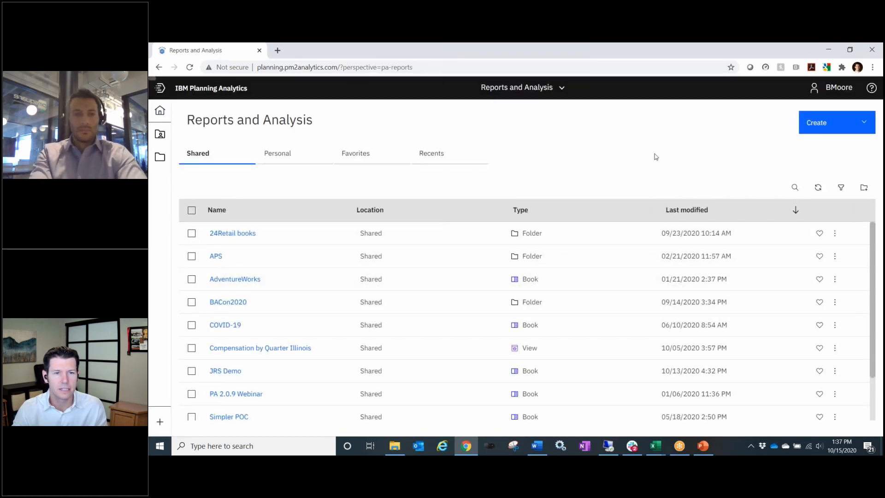
click(828, 125)
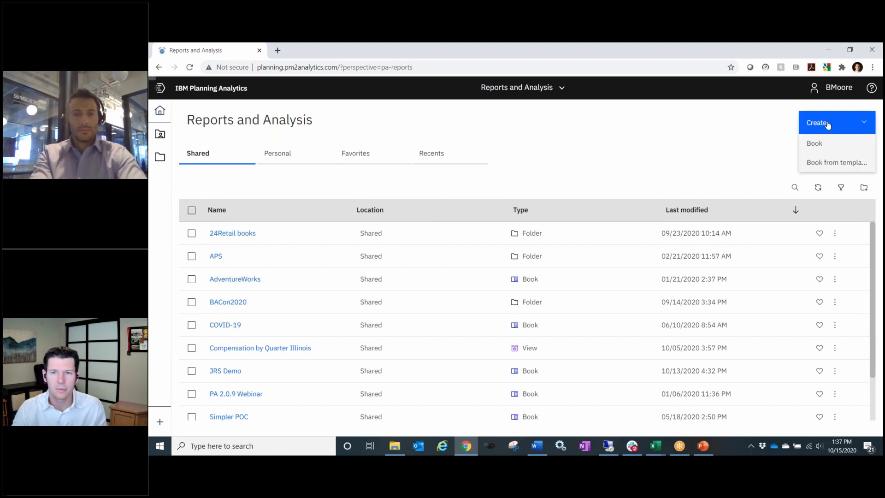
click(832, 162)
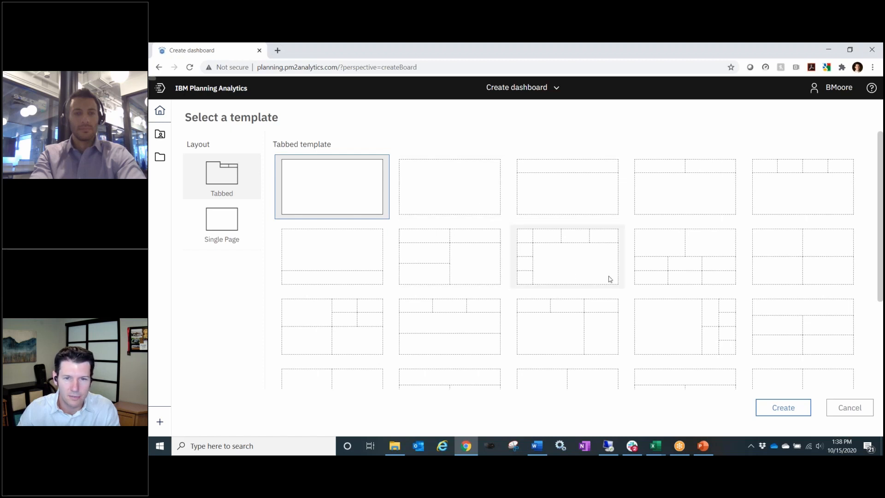
click(458, 197)
click(458, 197)
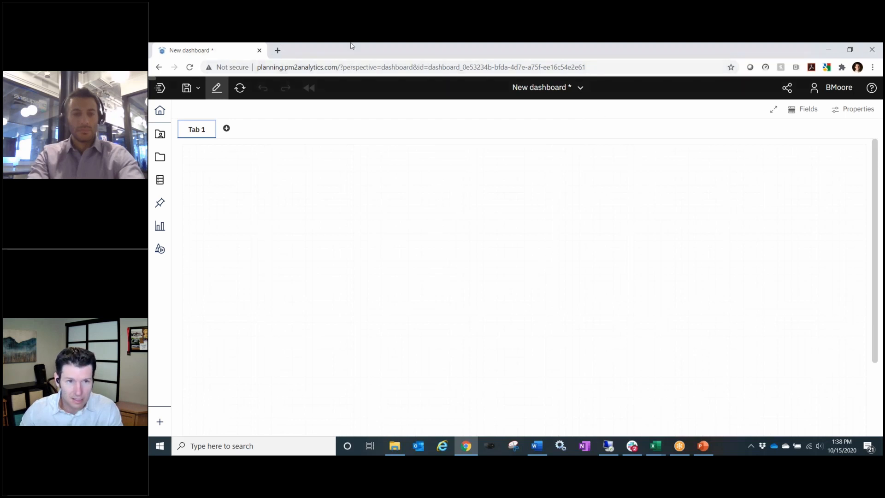
- Add a new view of the owner's sales cube from the BACon2020 data tree to Tab 1 and hide the tree
click(157, 183)
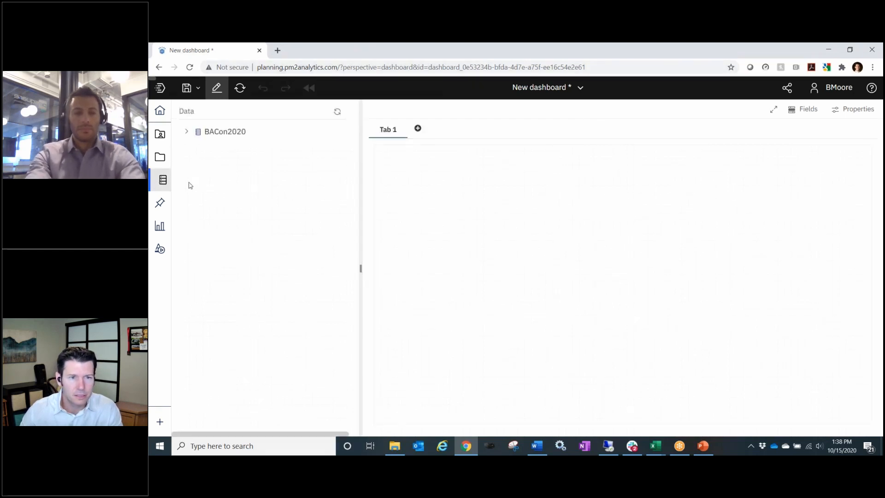
click(191, 133)
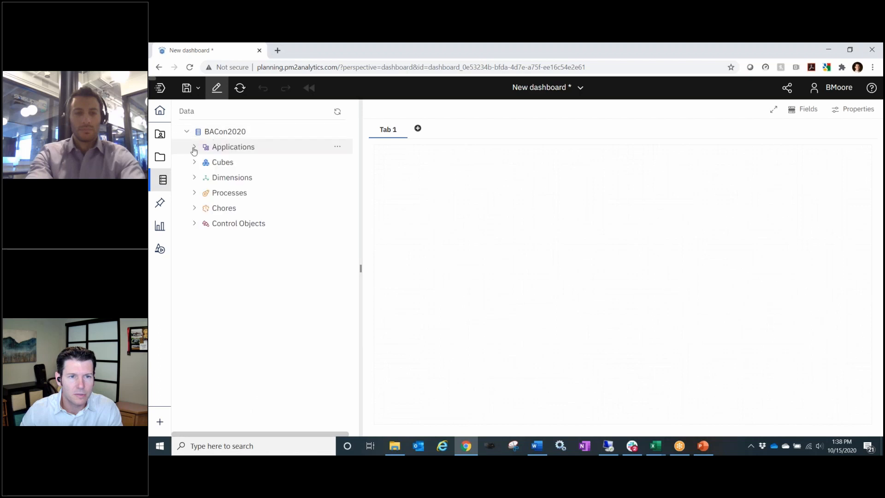
click(194, 162)
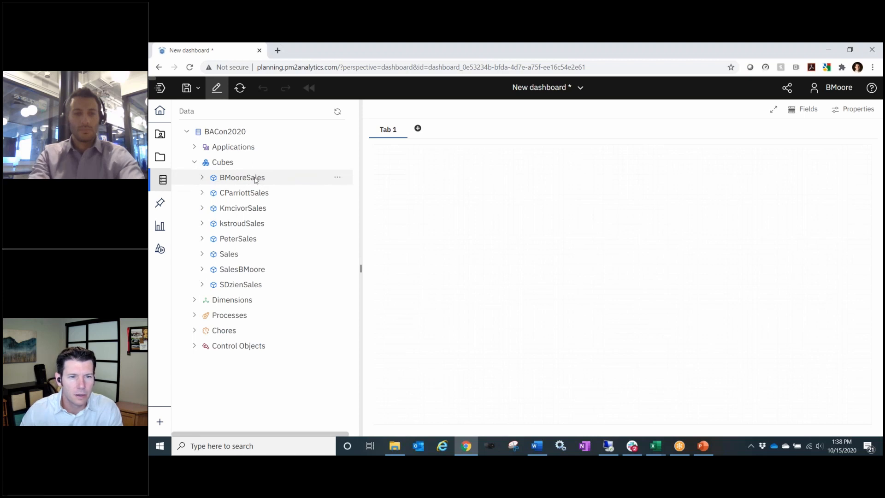
right_click(255, 178)
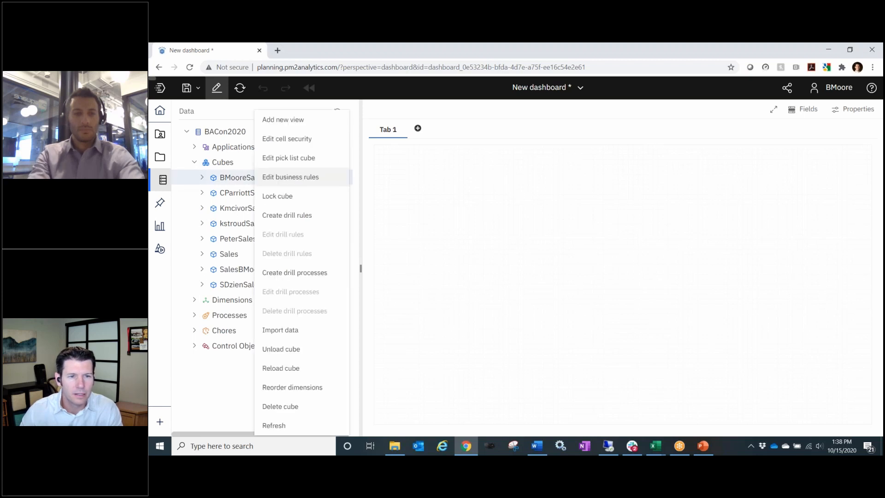
click(302, 121)
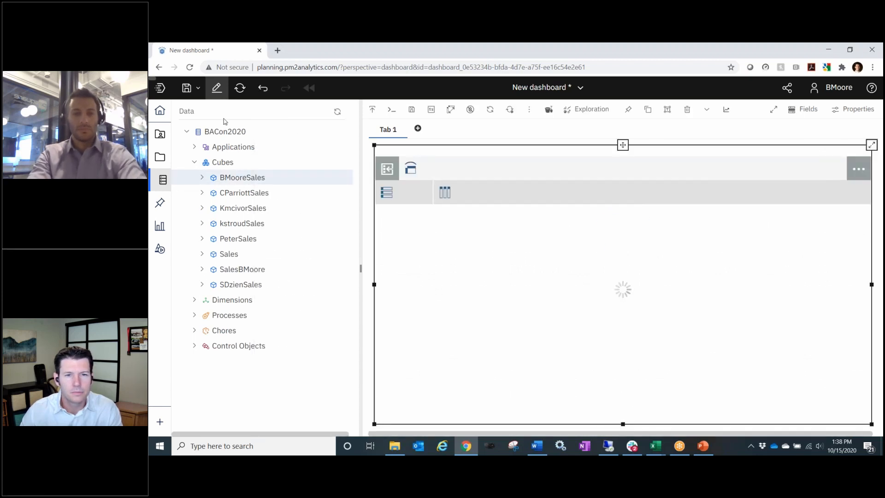
click(162, 180)
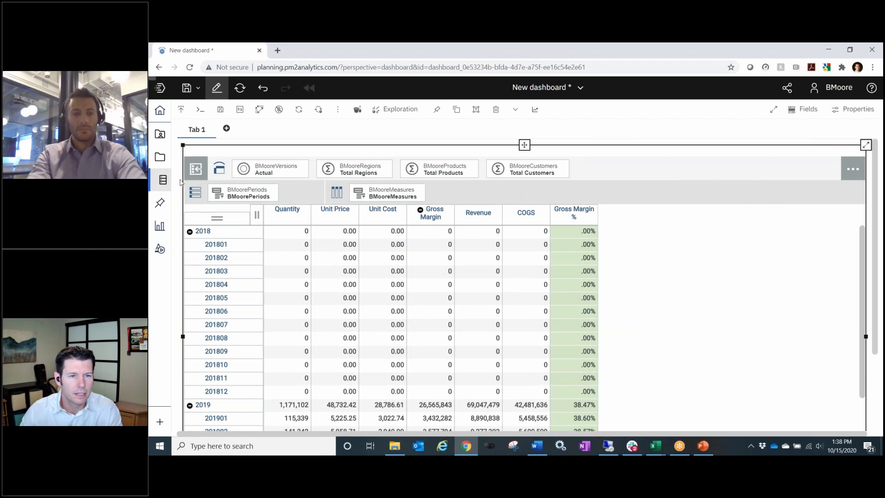
- List the BACon2020 cubes in the data tree and hide the tree again
click(187, 132)
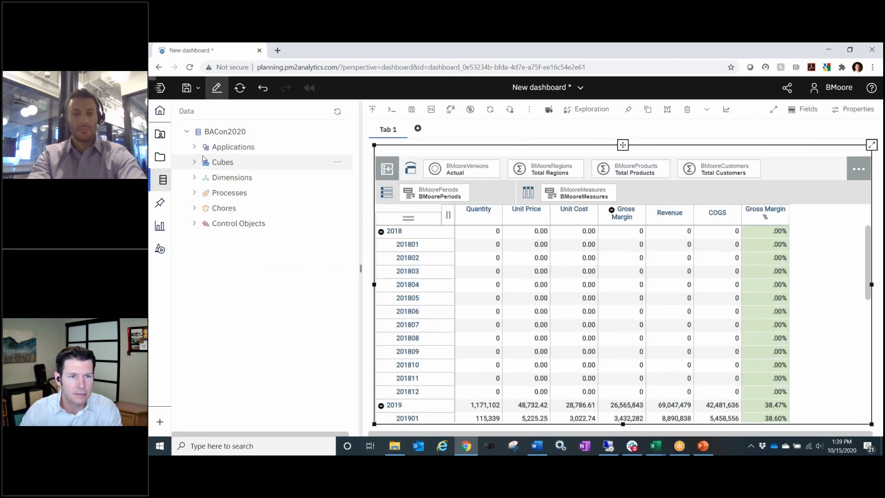
click(194, 162)
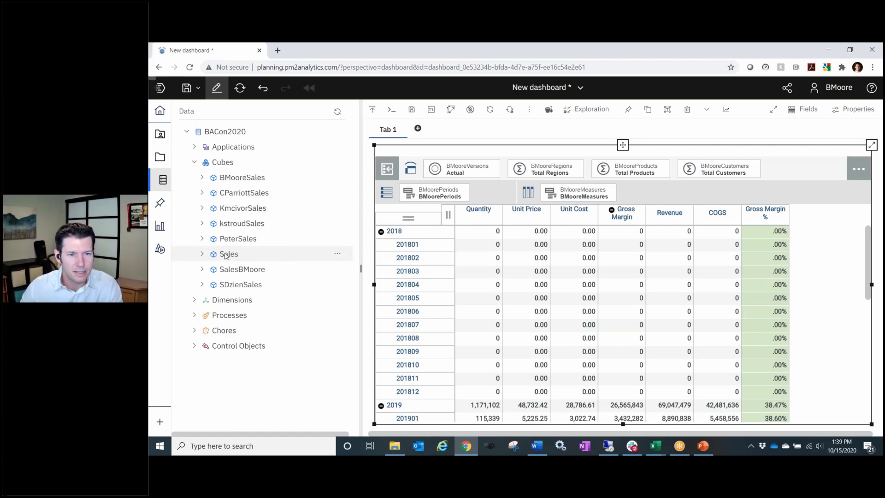
click(161, 181)
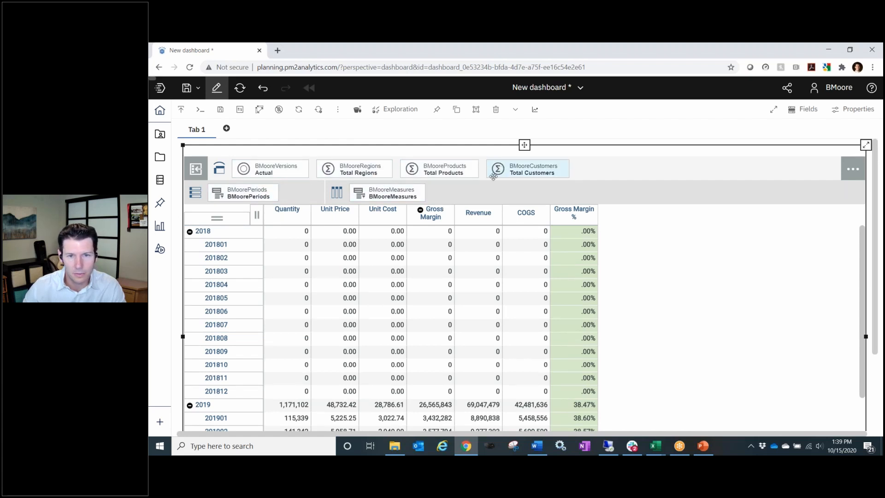
- Edit the view's periods row set to keep only 2019 and its months 201901 to 201912
click(254, 194)
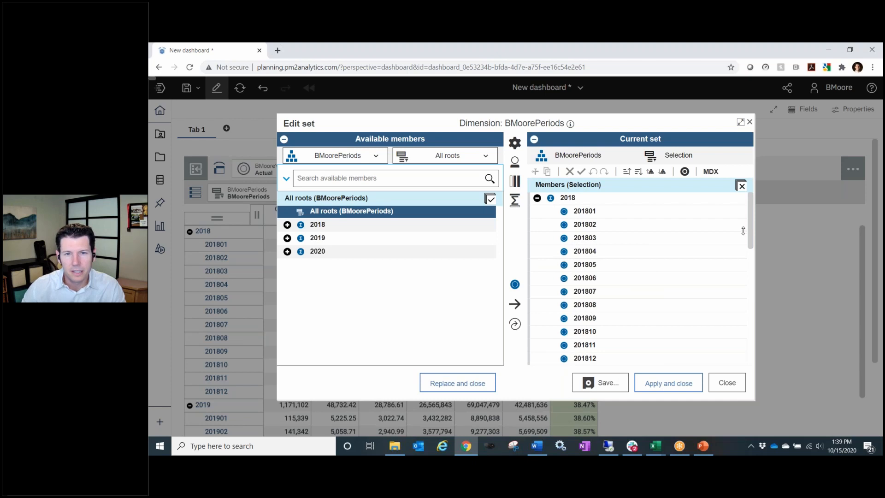
drag(752, 225, 776, 277)
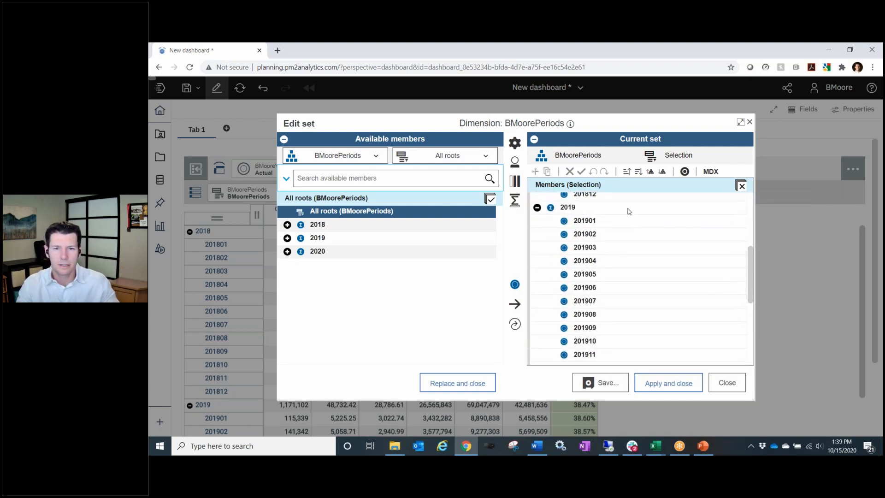
scroll(651, 323, down, 1)
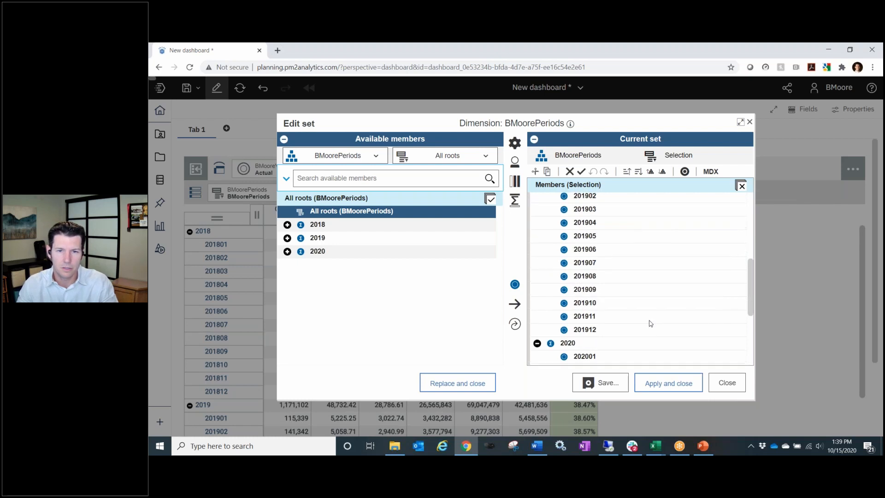
shift+click(621, 332)
scroll(682, 266, up, 1)
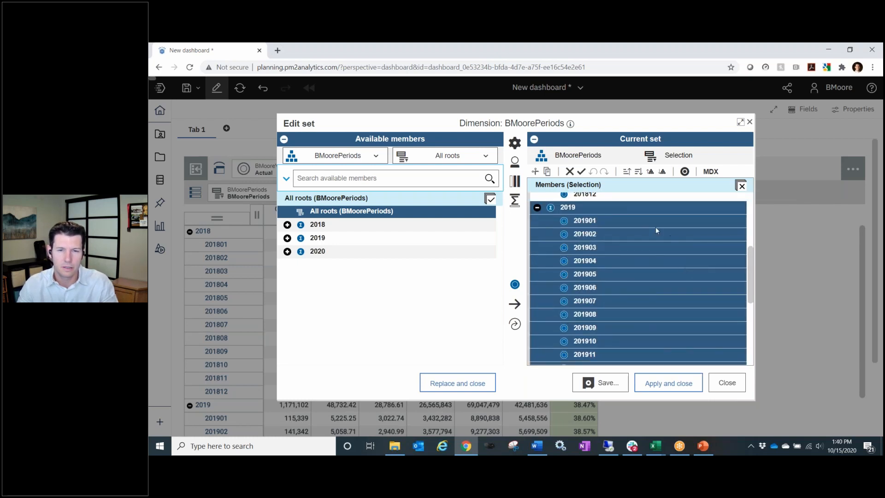
scroll(643, 224, down, 1)
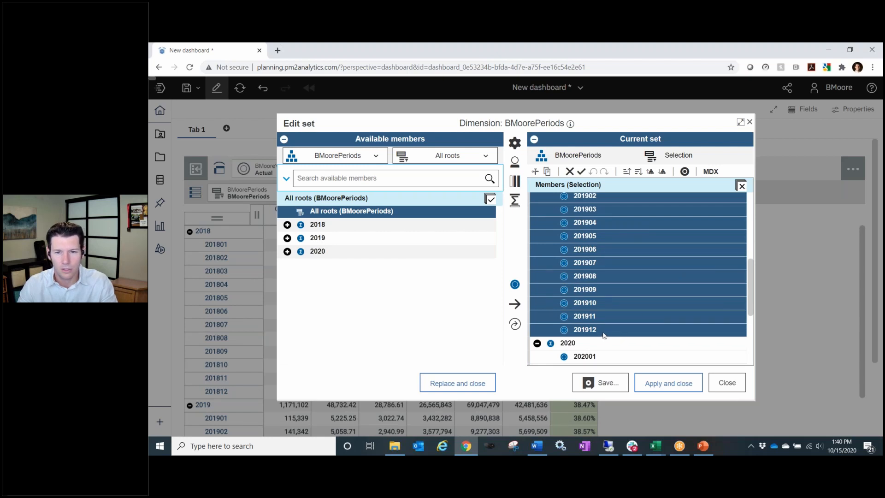
scroll(623, 328, up, 1)
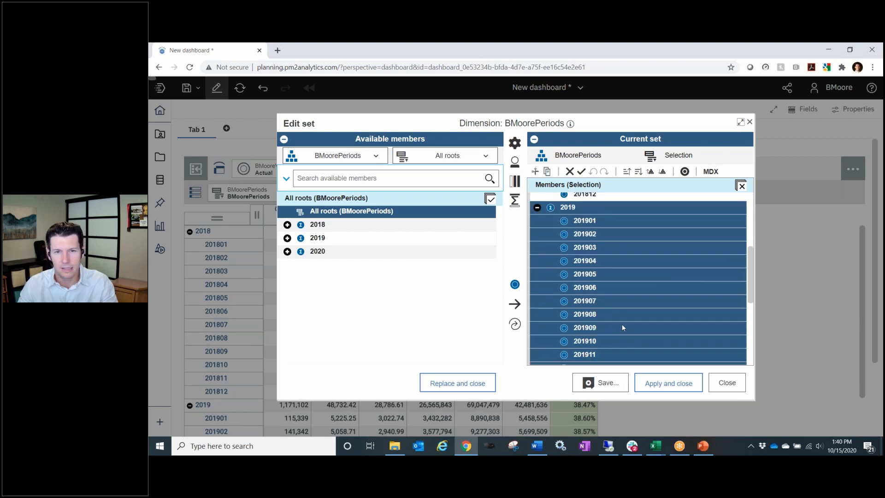
click(581, 172)
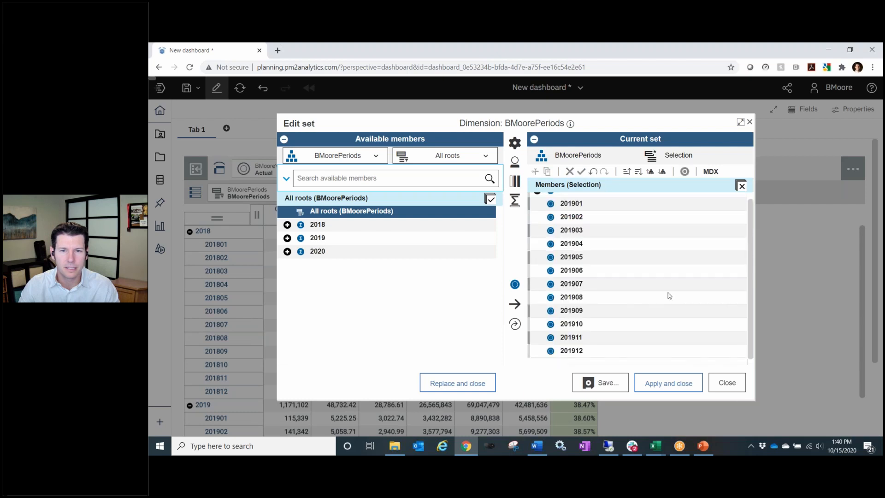
scroll(642, 255, up, 1)
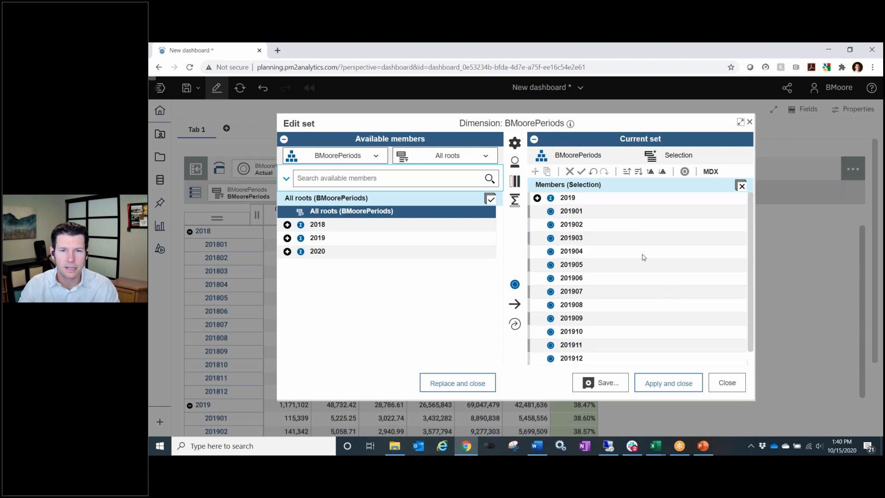
- Maximize the set editor and move the 2019 total below 201912 in the current periods set
click(575, 201)
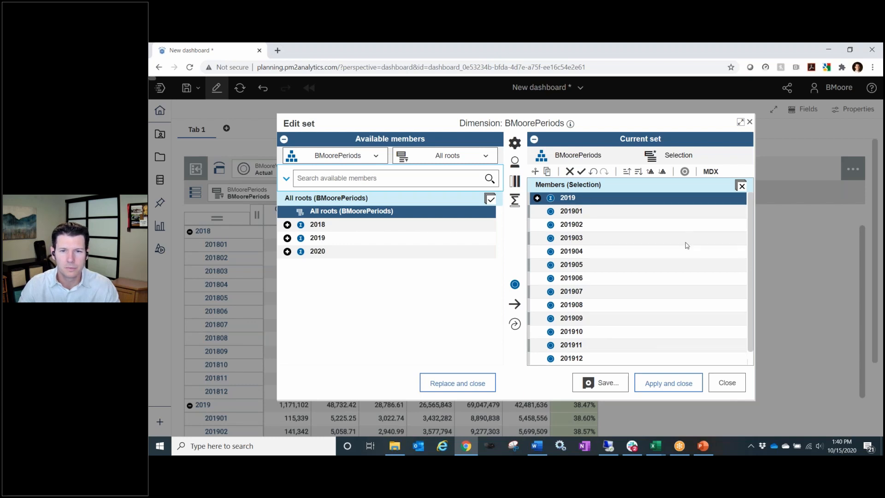
click(740, 124)
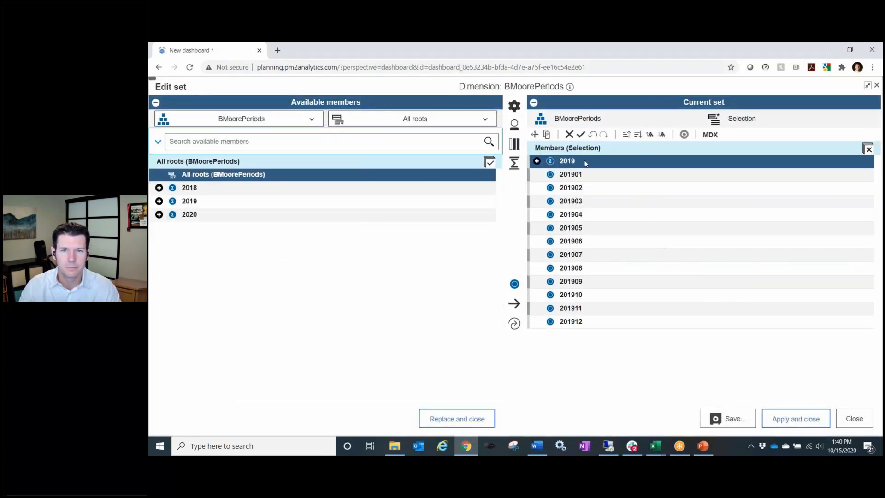
drag(586, 164, 606, 332)
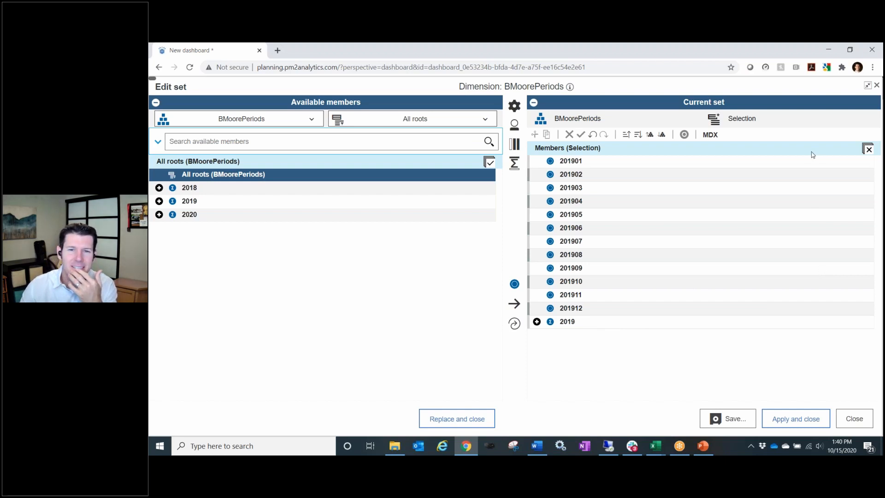
- Save the current periods set as 2019 without sharing it publicly, and apply it to the view's rows
click(867, 86)
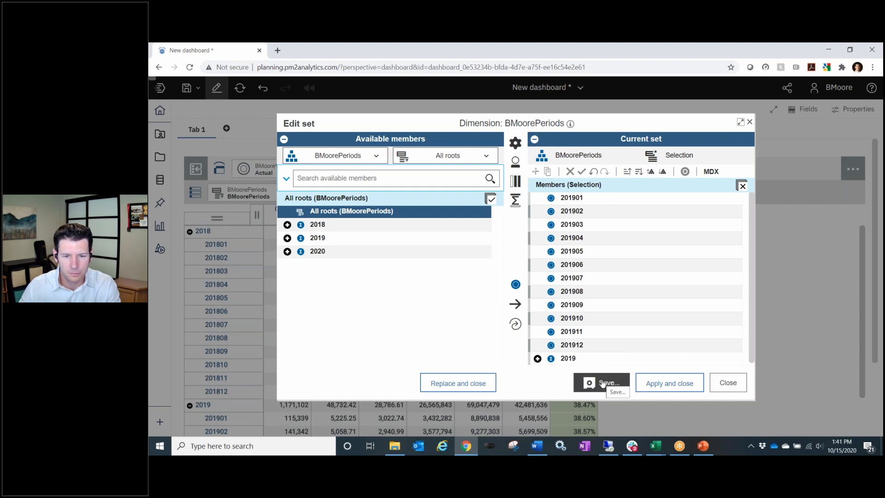
click(602, 383)
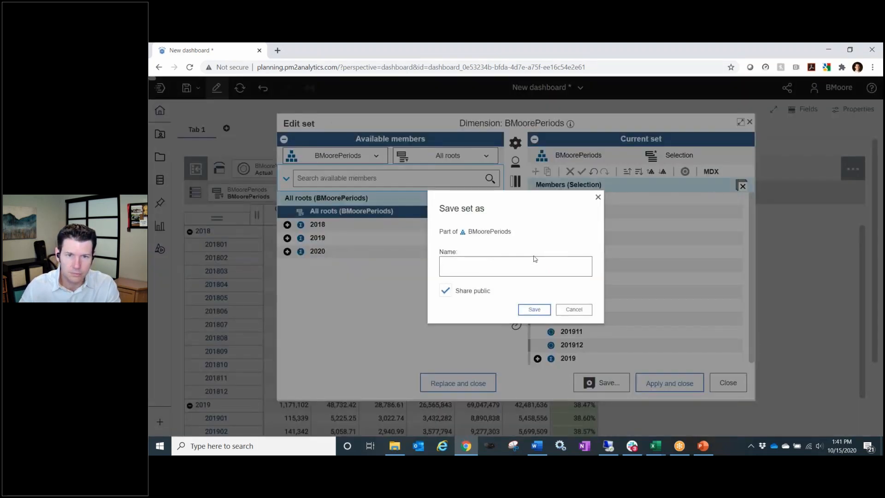
click(529, 267)
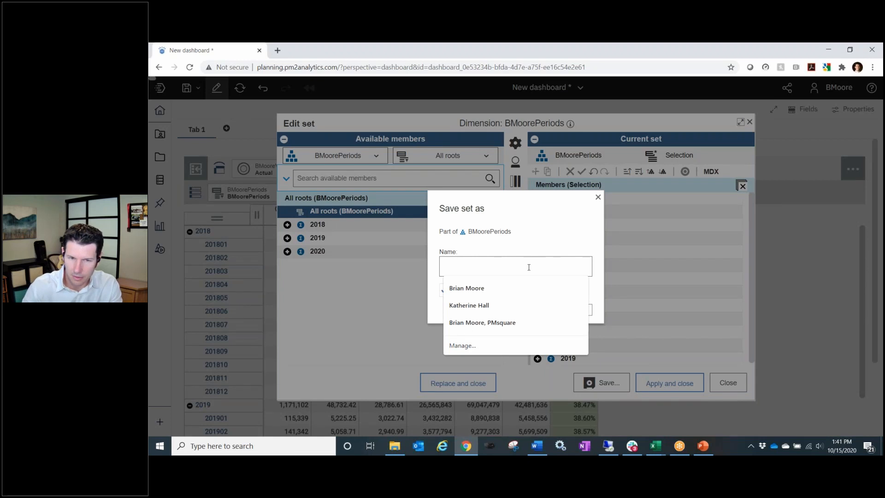
click(548, 237)
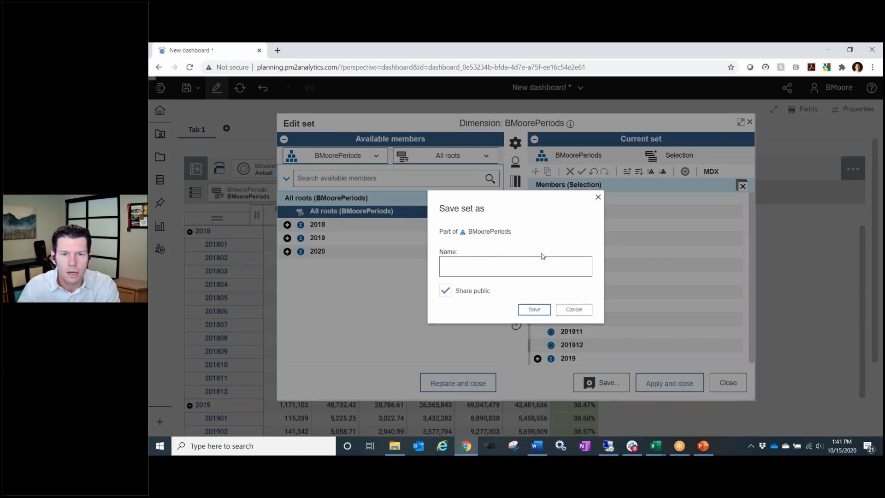
click(538, 266)
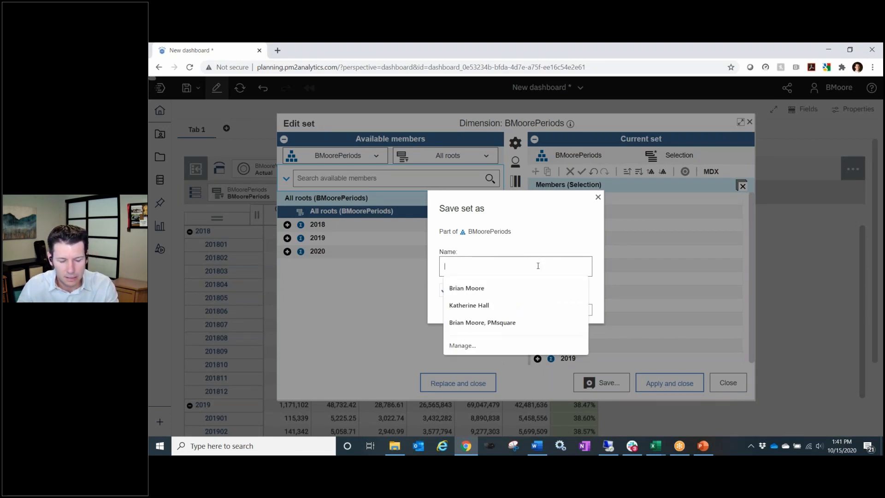
text(2019)
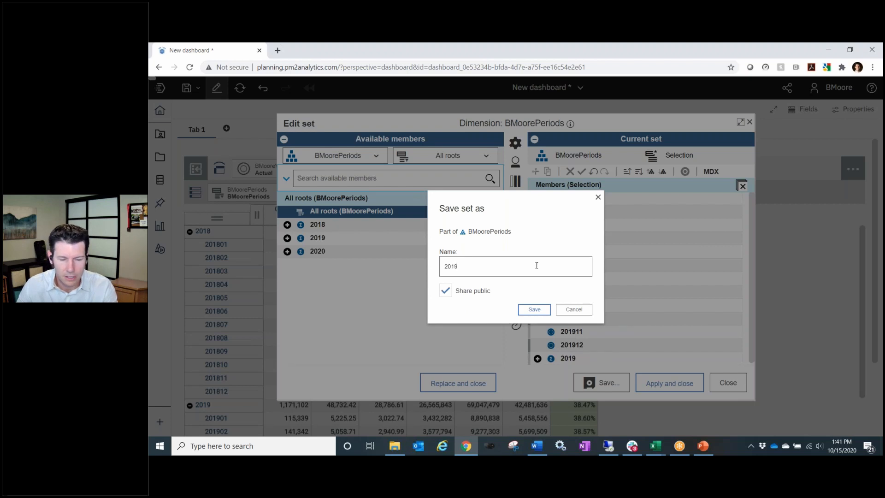
click(462, 291)
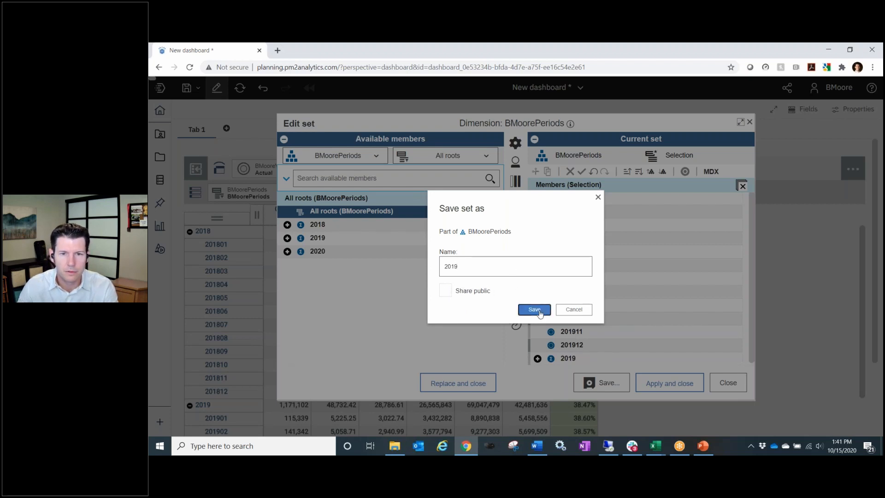
click(535, 310)
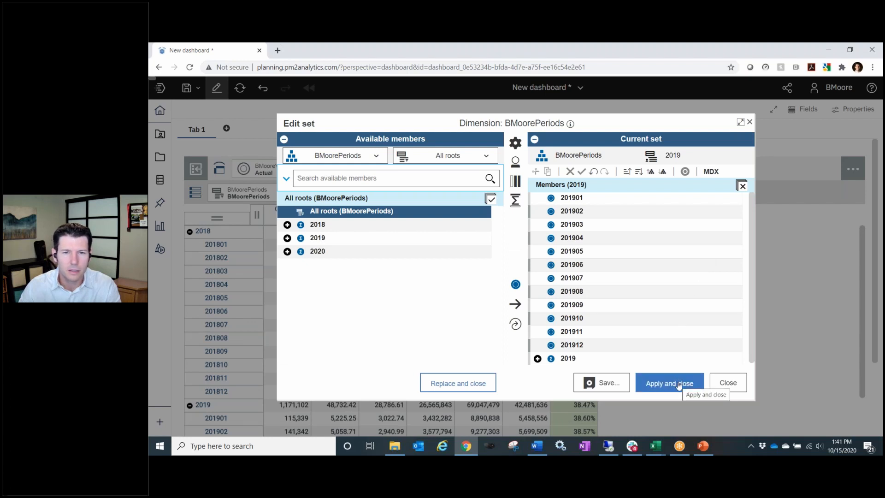
click(679, 386)
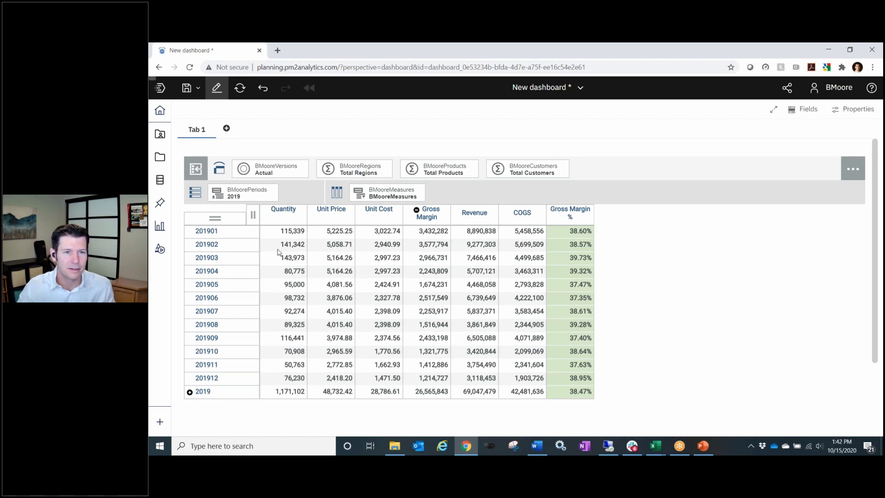
- Move the periods dimension to the view's context area with 2019 selected and place the products dimension on the rows
click(234, 387)
drag(467, 179, 483, 166)
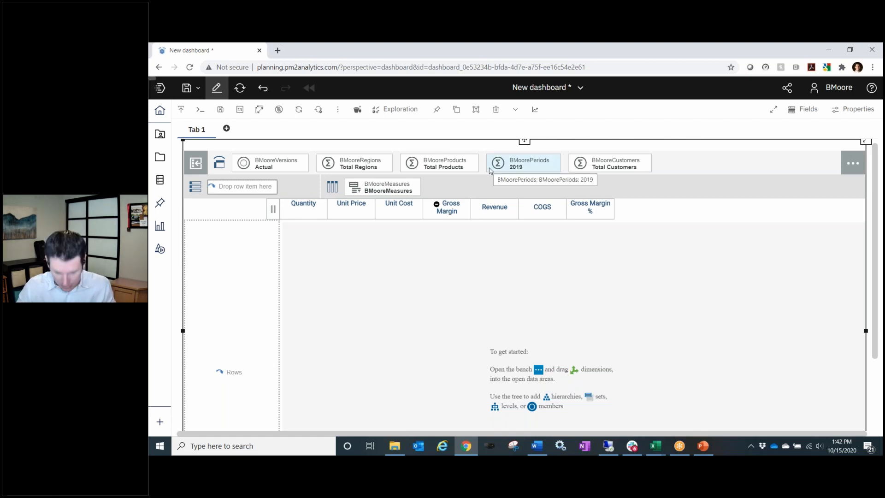
mouse_move(533, 166)
mouse_down()
mouse_move(502, 174)
mouse_move(521, 166)
mouse_up()
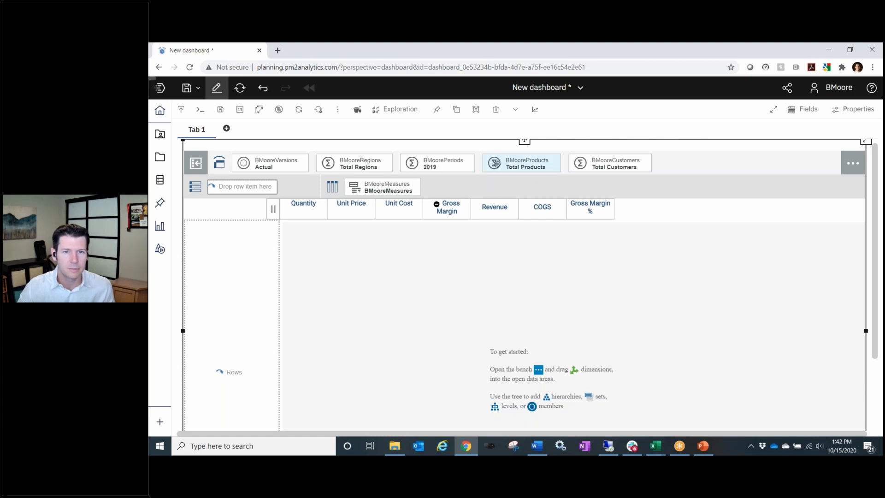
drag(498, 164, 205, 234)
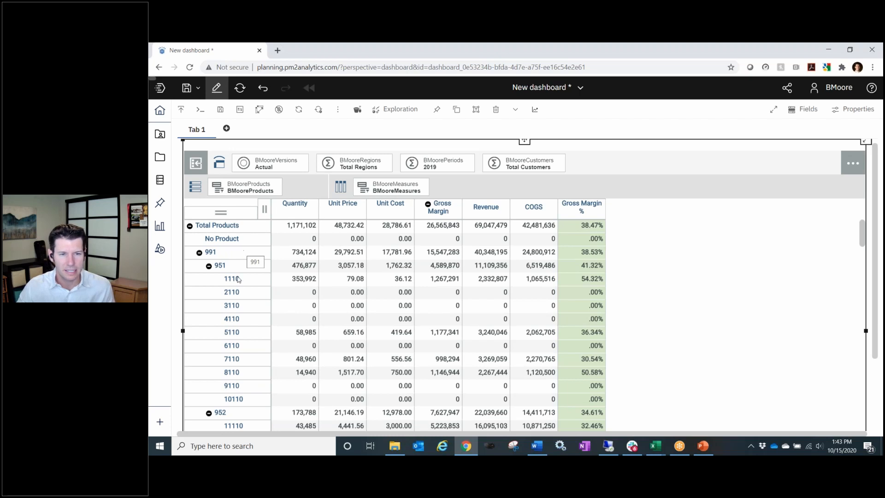
- Set the products row set to display the ID-Name alias and apply it to the view
double_click(245, 190)
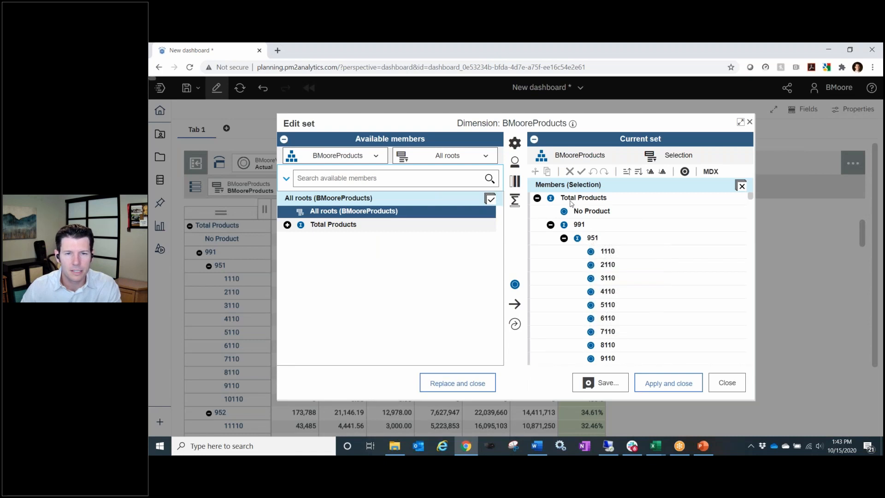
click(515, 164)
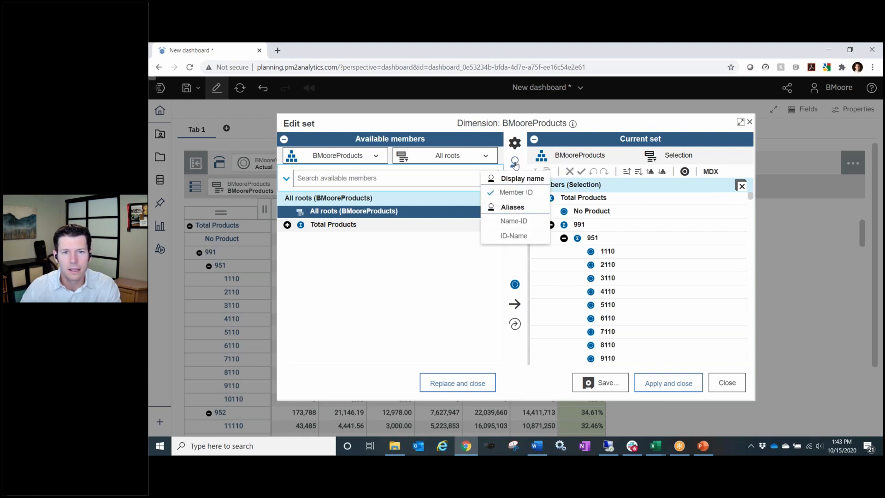
click(514, 236)
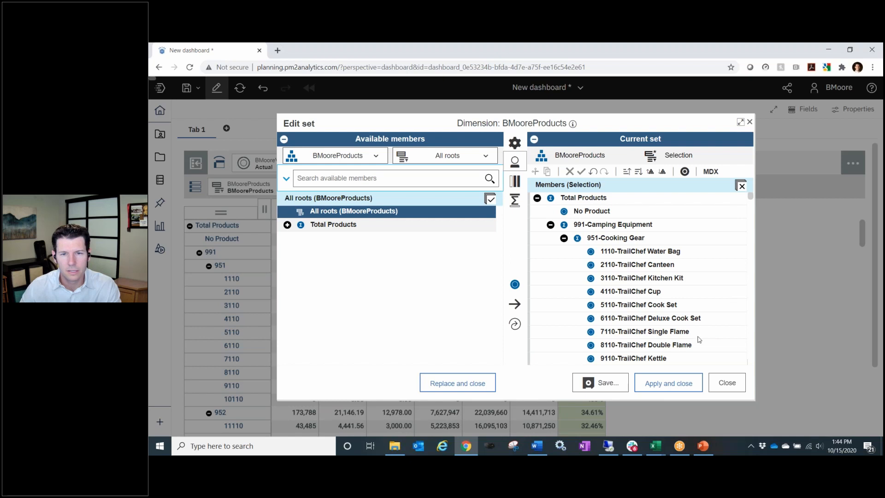
click(684, 389)
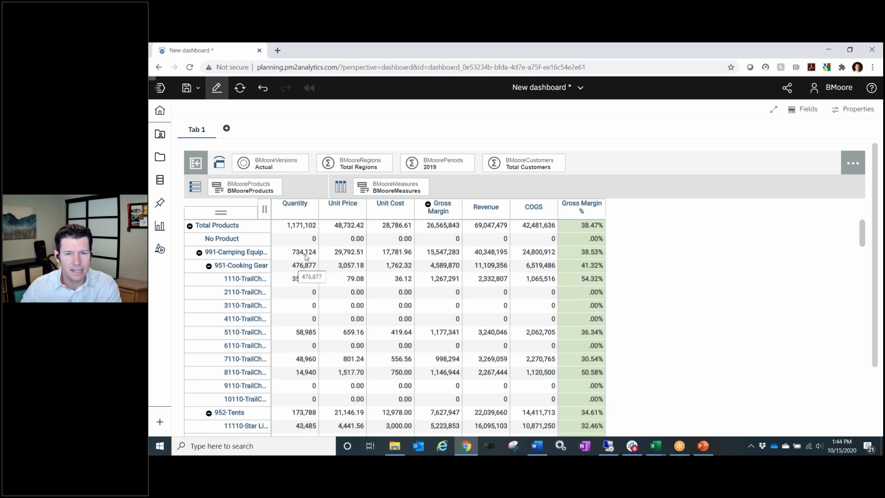
- Expand the Total Products row only to level001
right_click(222, 226)
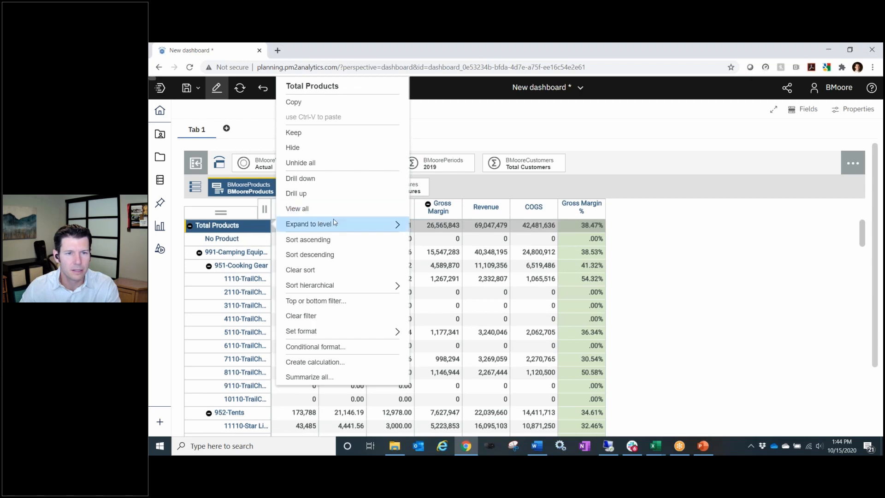
click(360, 228)
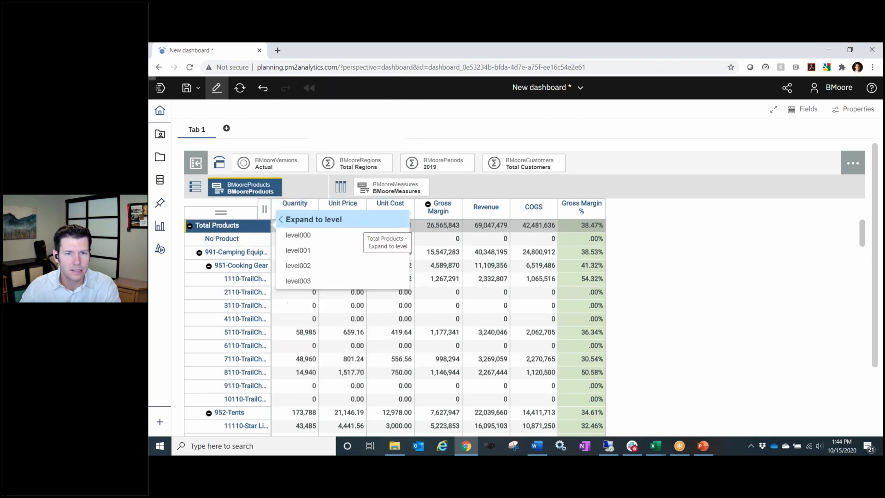
click(350, 253)
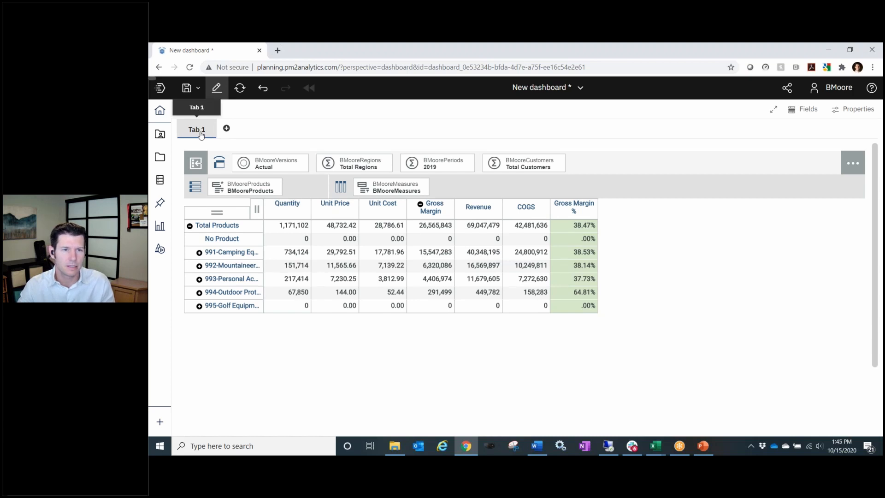
- Rename Tab 1 as Gross Margin and widen the view's row header column to fit the full product names
mouse_move(189, 149)
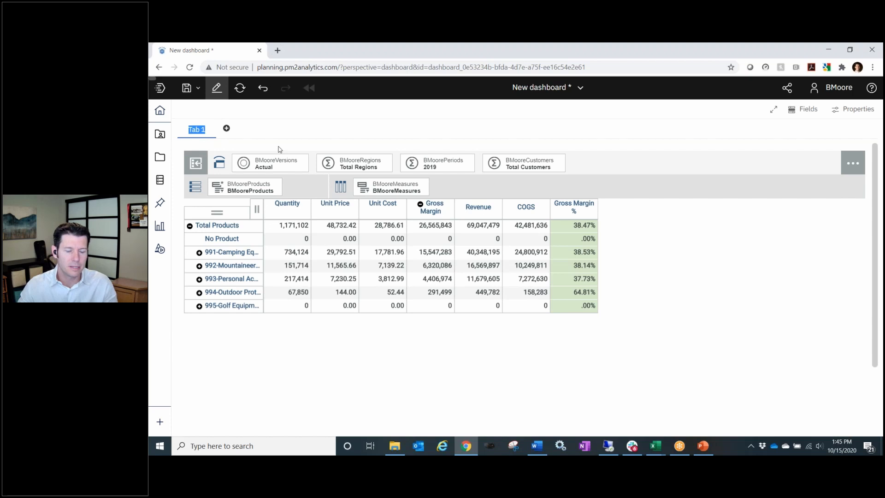
text(Gi)
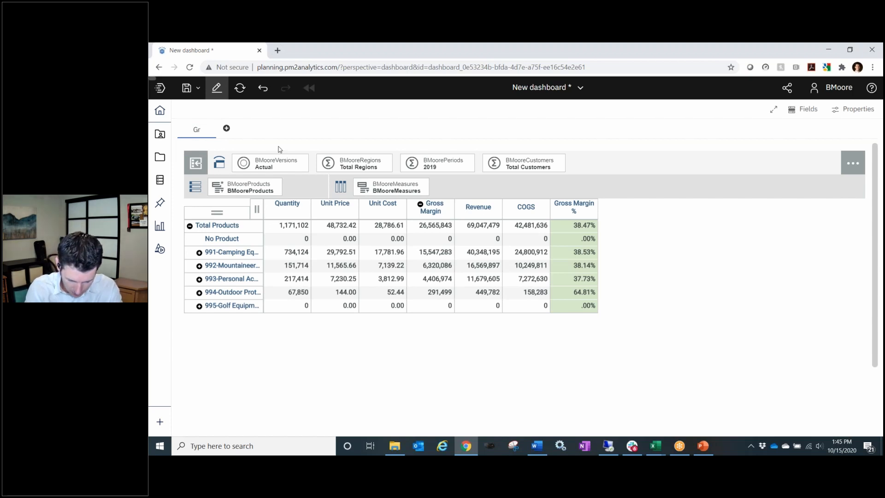
text(oss Margin)
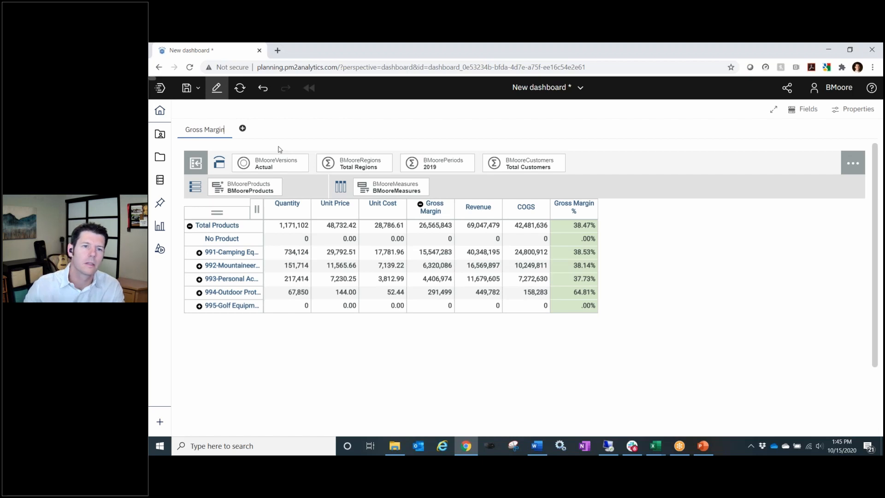
click(490, 352)
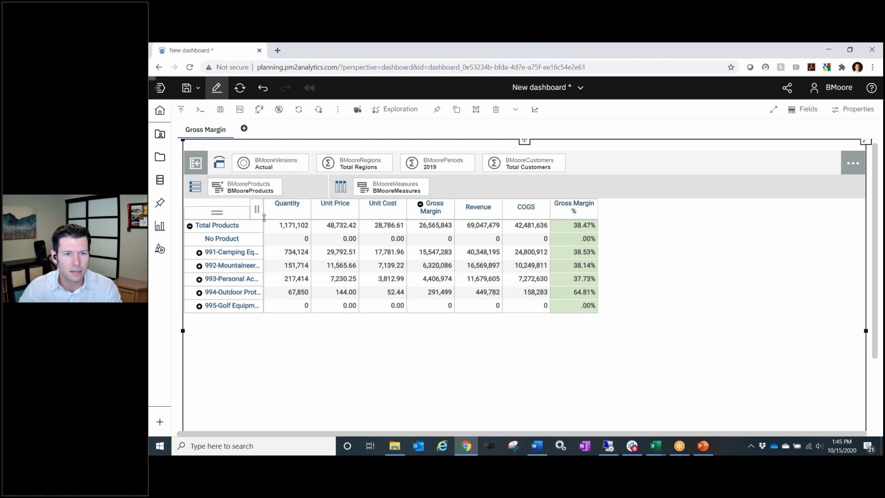
drag(262, 229, 337, 232)
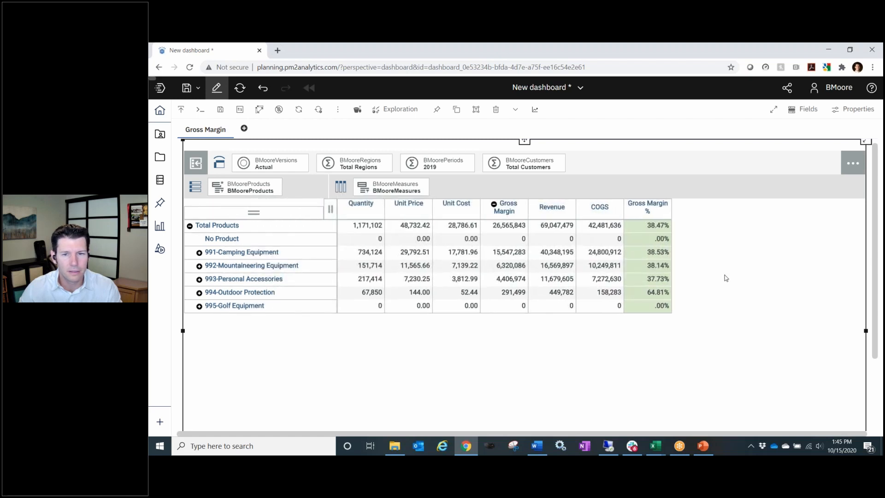
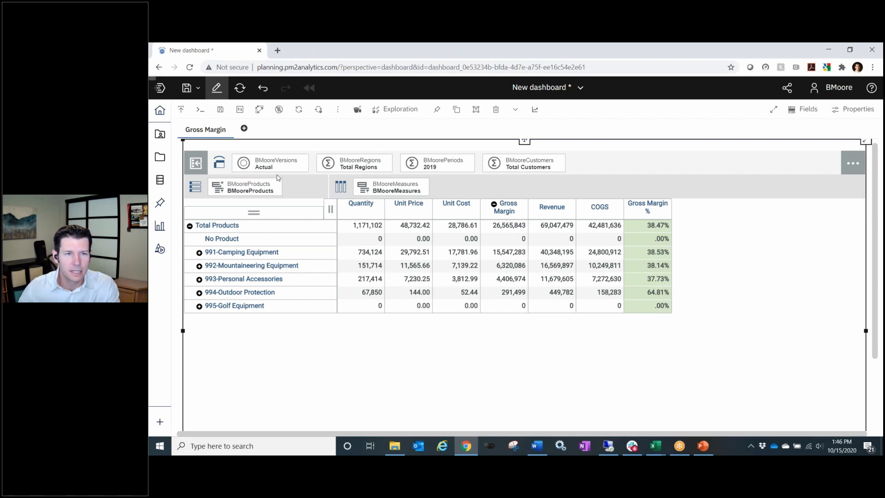
- Add a second tab from the single-panel template, move a duplicate of the Gross Margin view onto it, and return to the Gross Margin tab
click(245, 130)
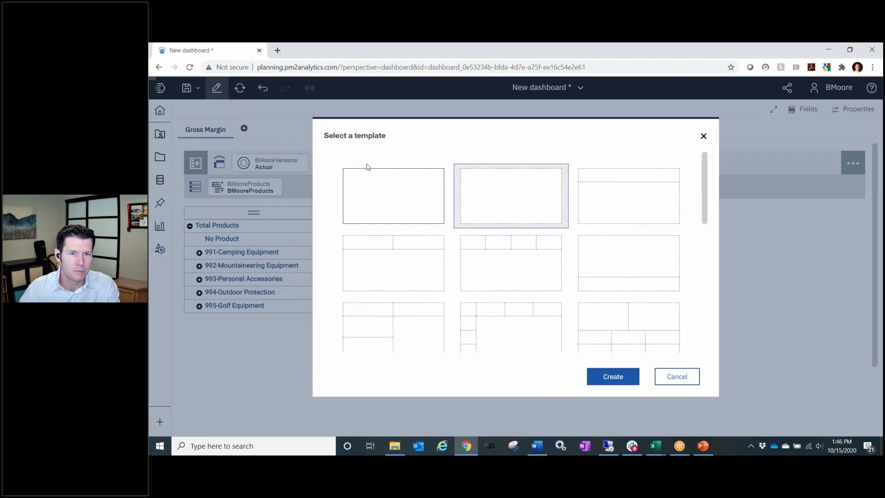
double_click(529, 201)
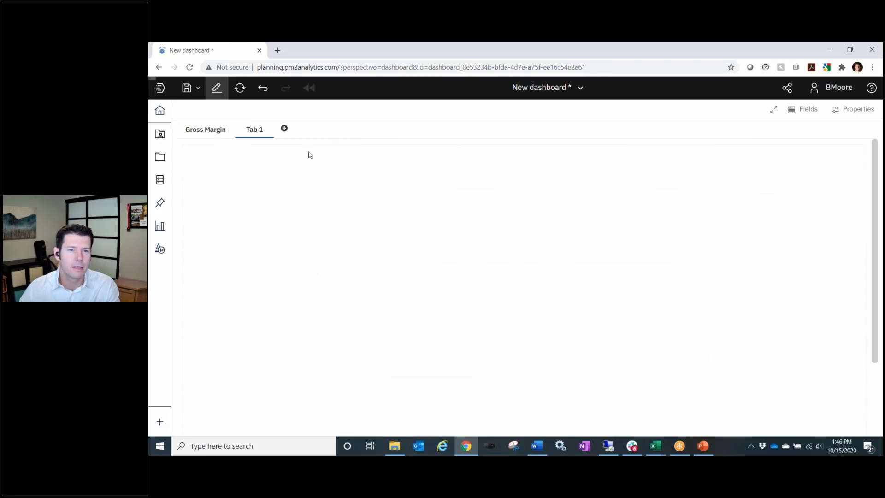
click(207, 131)
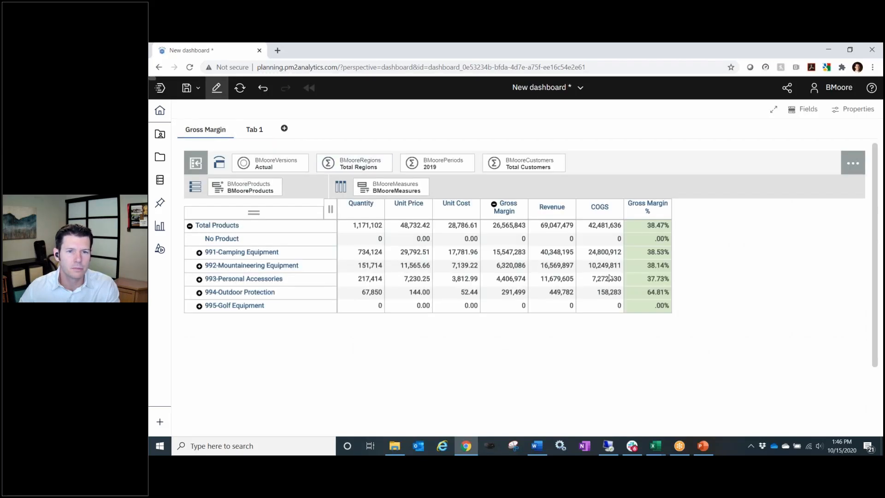
click(715, 268)
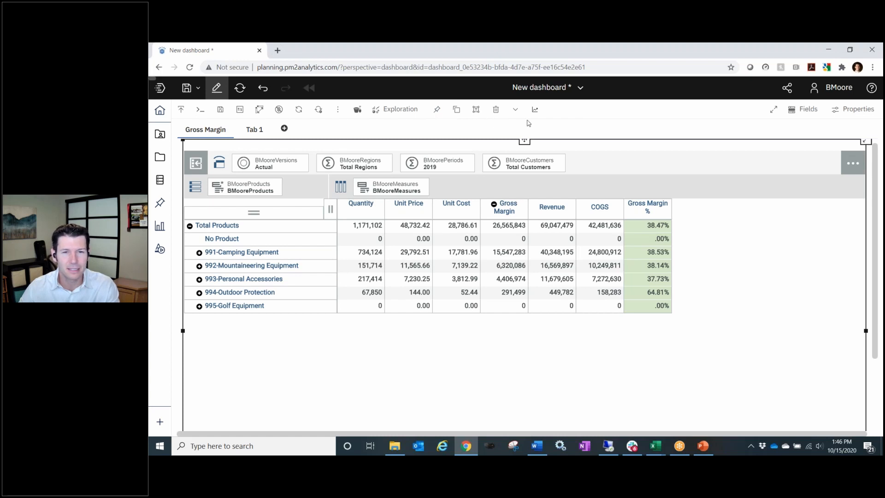
click(457, 112)
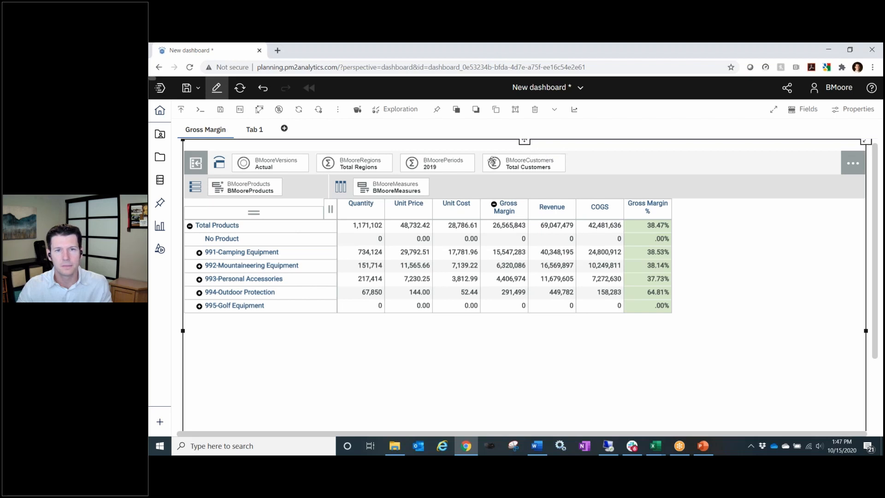
drag(493, 162, 257, 129)
click(214, 131)
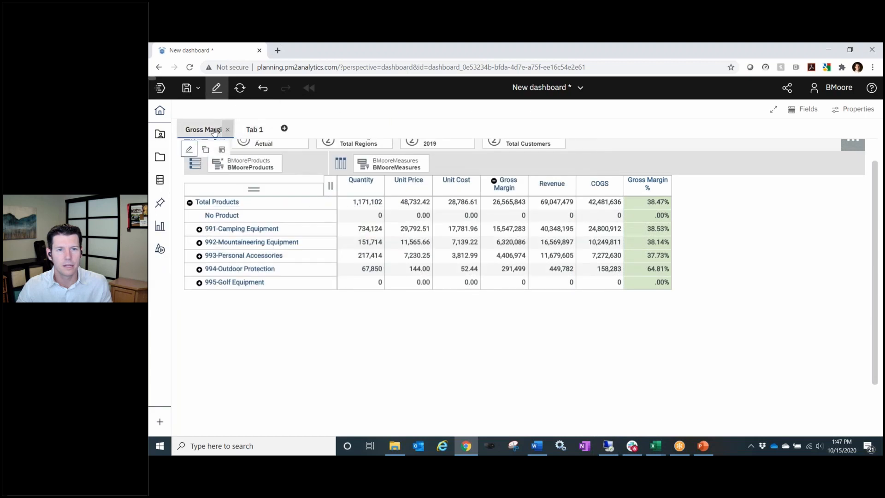
- On Tab 1, move the measures dimension's Quantity member from the columns to the context area, between the periods and customers dimensions
click(244, 129)
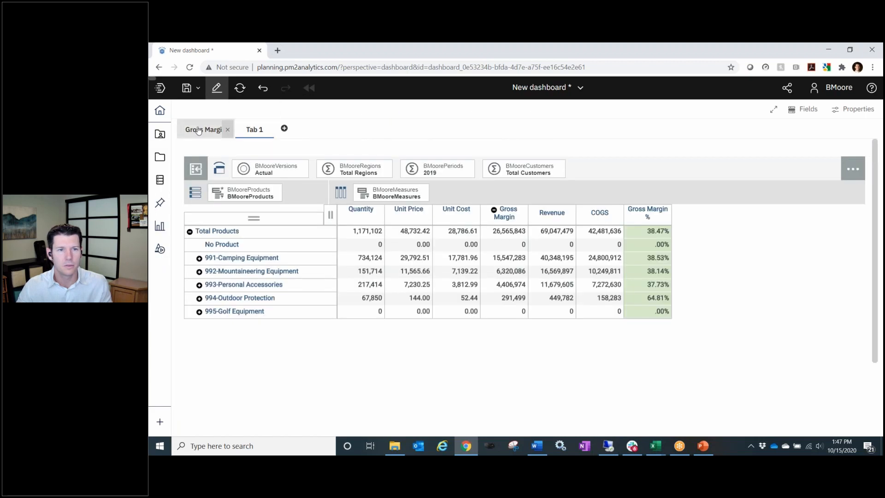
click(198, 131)
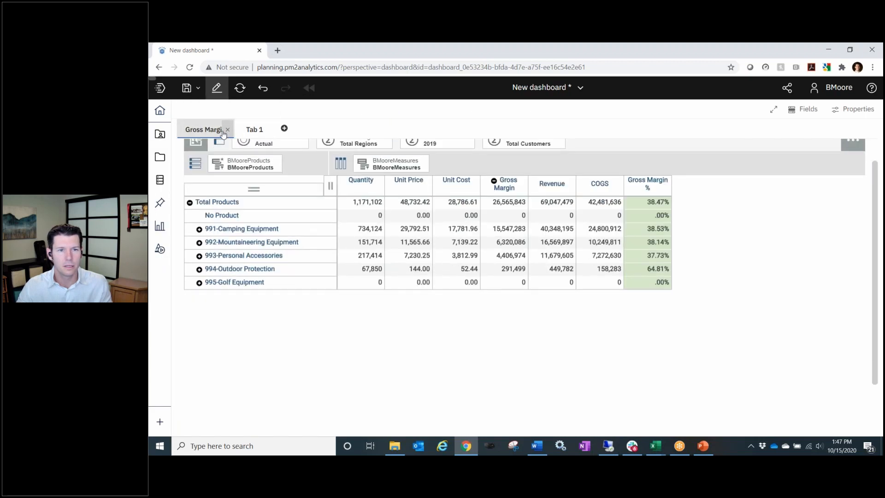
click(247, 131)
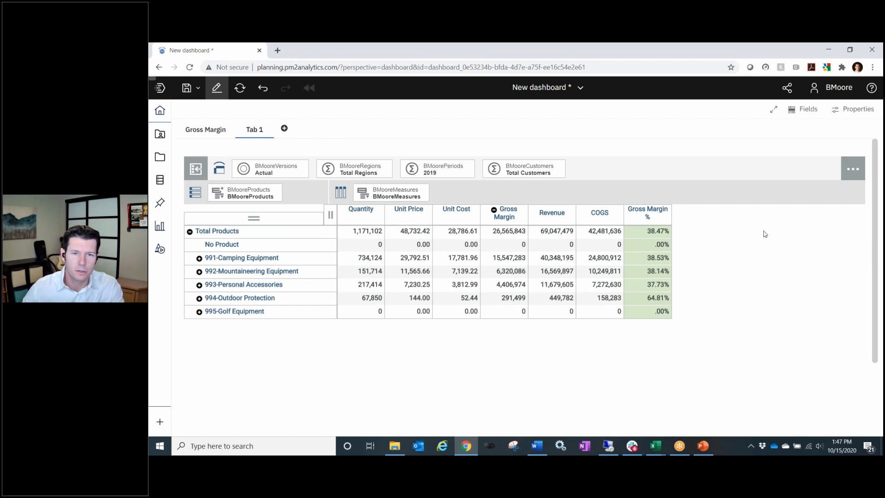
click(364, 218)
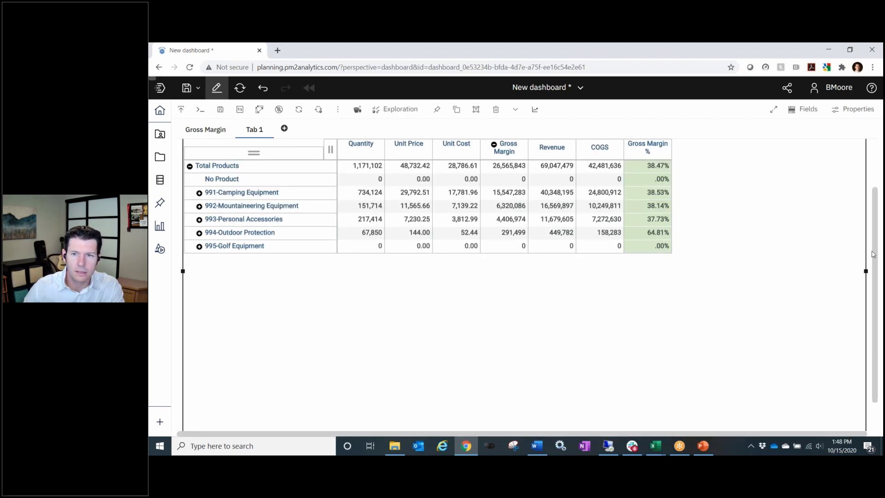
drag(878, 238, 877, 184)
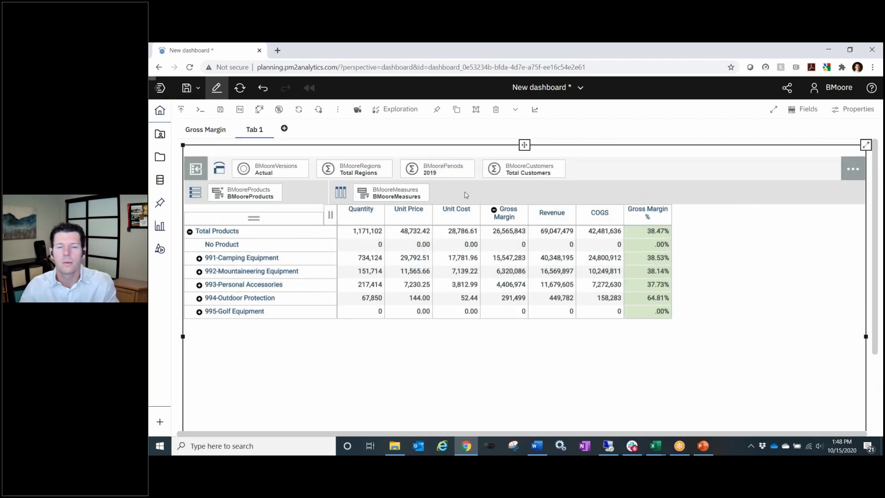
drag(368, 213, 480, 171)
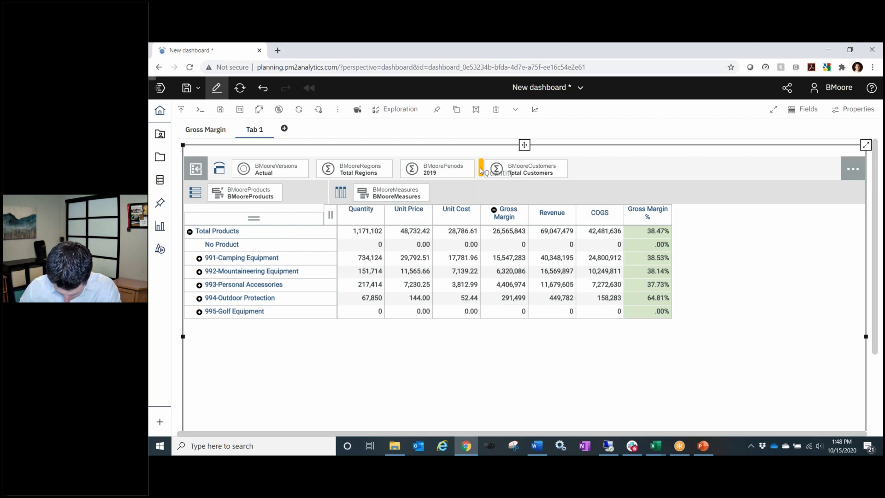
drag(481, 172, 481, 171)
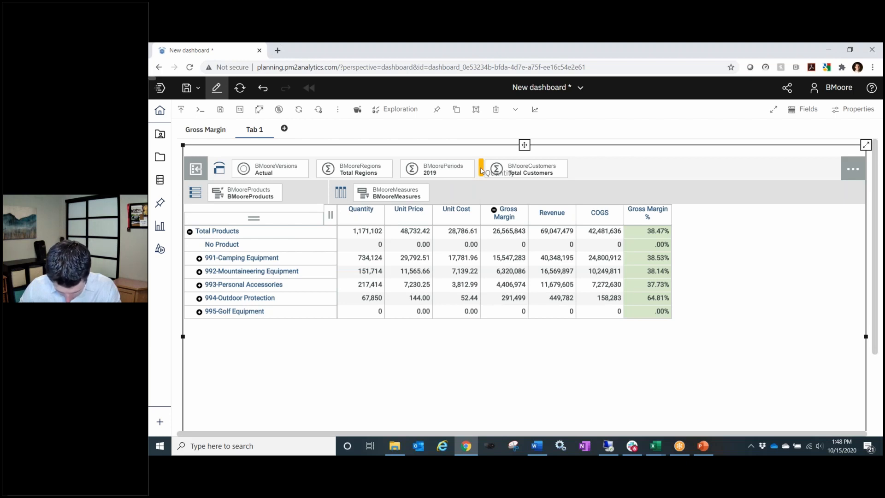
drag(481, 172, 480, 172)
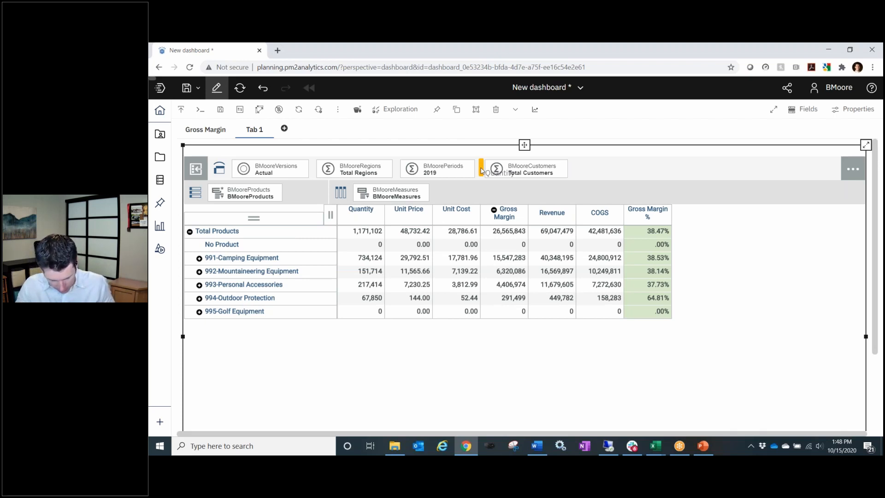
drag(481, 171, 481, 170)
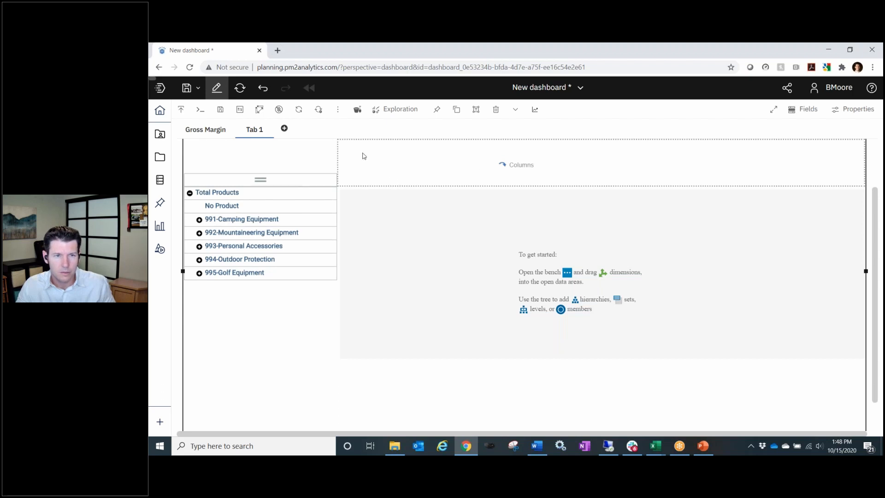
- Expand 993-Personal Accessories in the product rows and keep only 962-Knives
scroll(658, 222, up, 2)
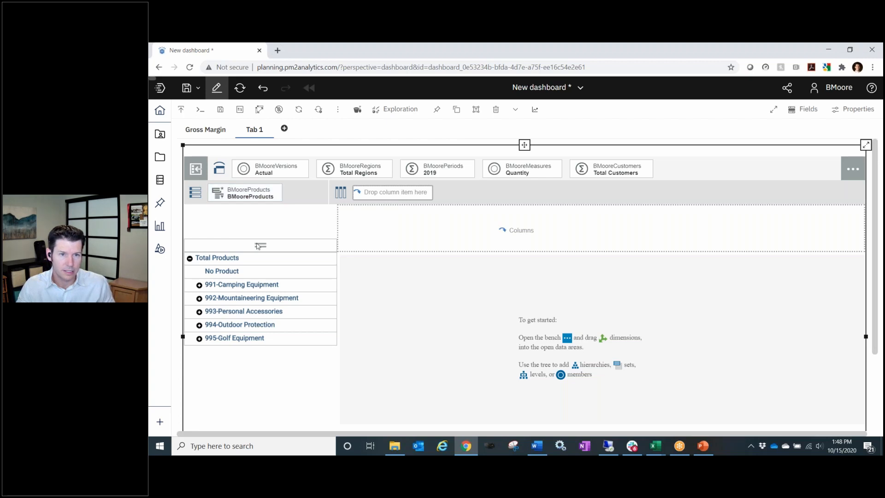
click(199, 312)
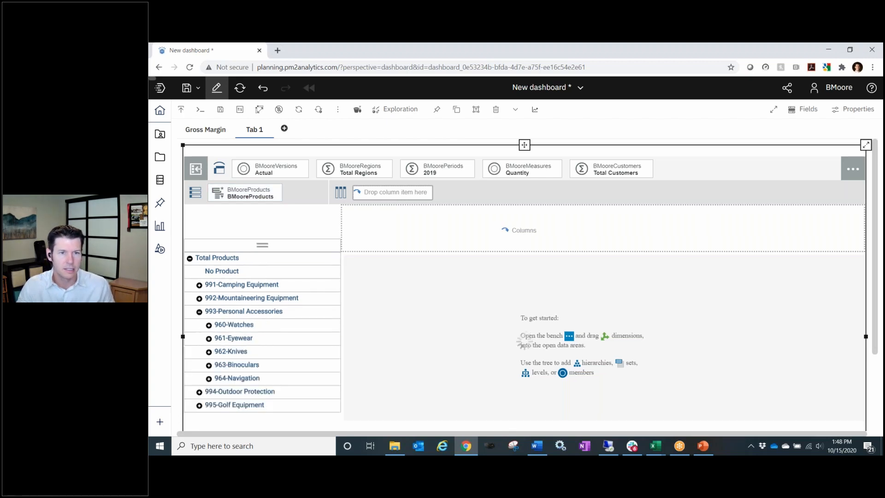
click(249, 353)
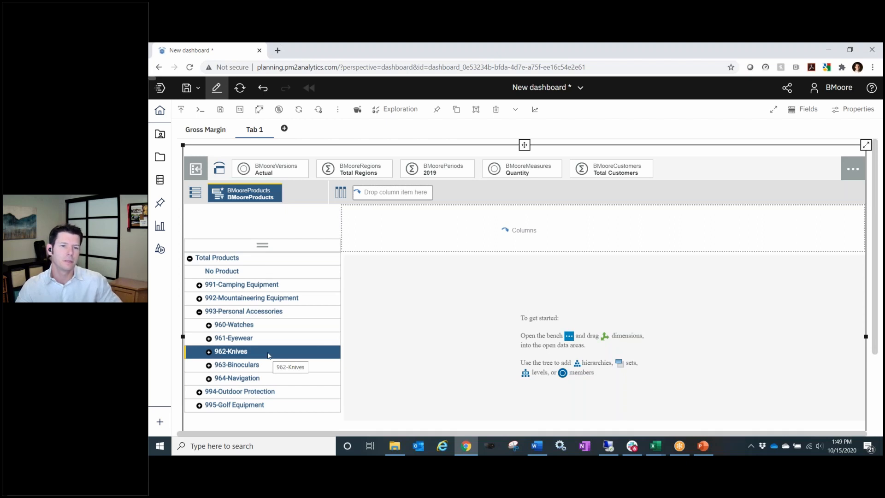
right_click(269, 355)
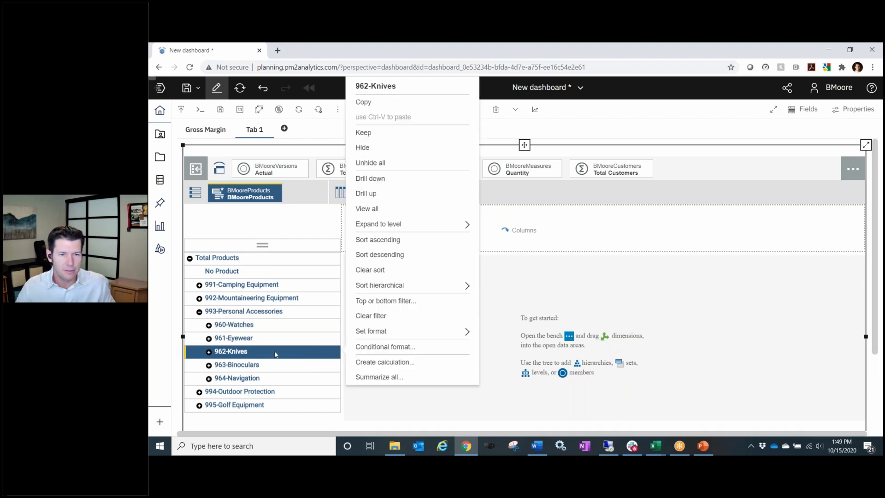
click(391, 135)
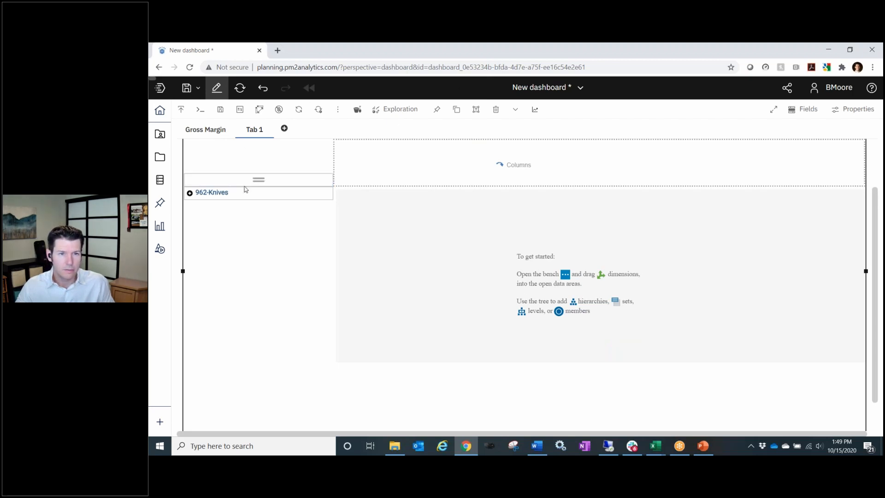
- Add the related Brand hierarchy of the products dimension to the rows
click(261, 180)
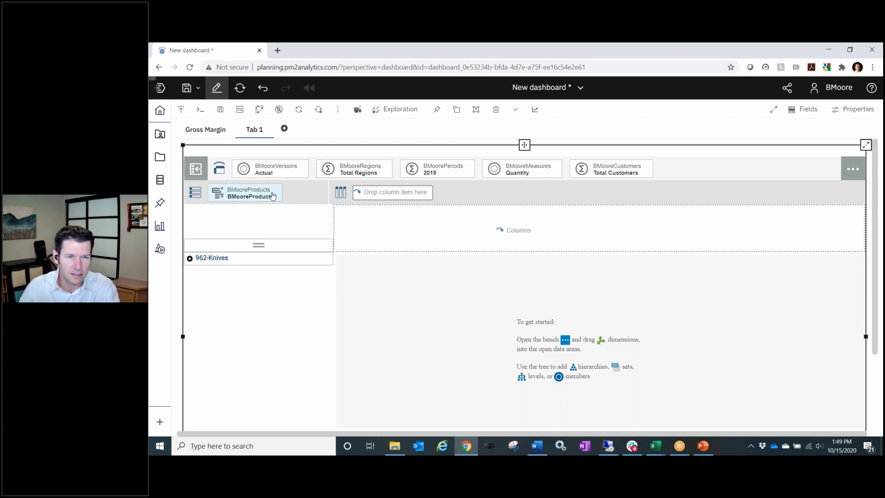
right_click(244, 195)
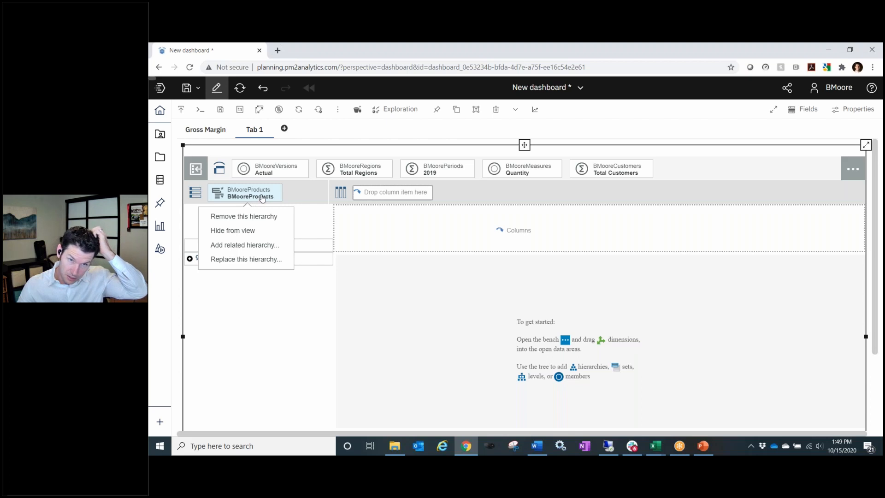
click(265, 249)
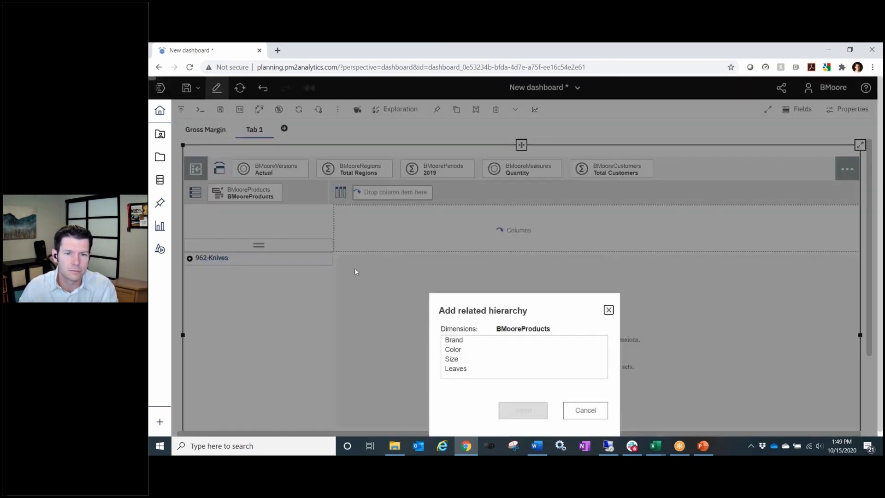
click(460, 340)
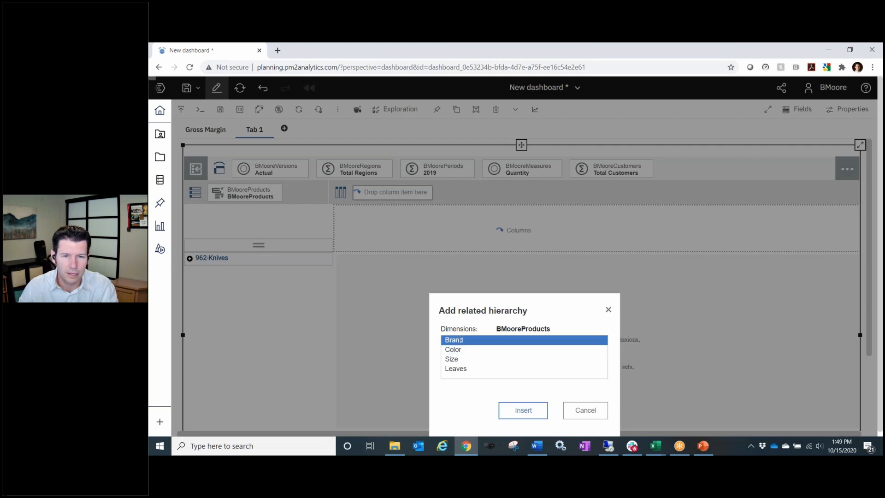
click(533, 411)
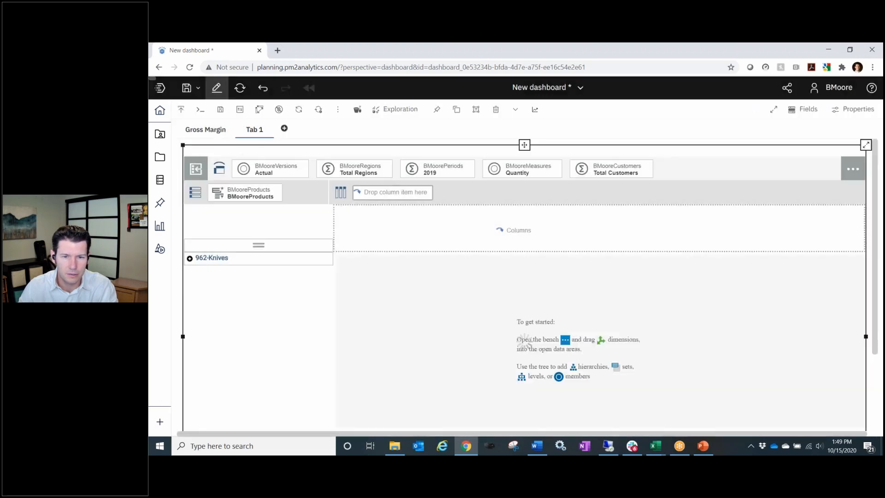
- Add the related Color hierarchy of the products dimension to the rows
click(235, 200)
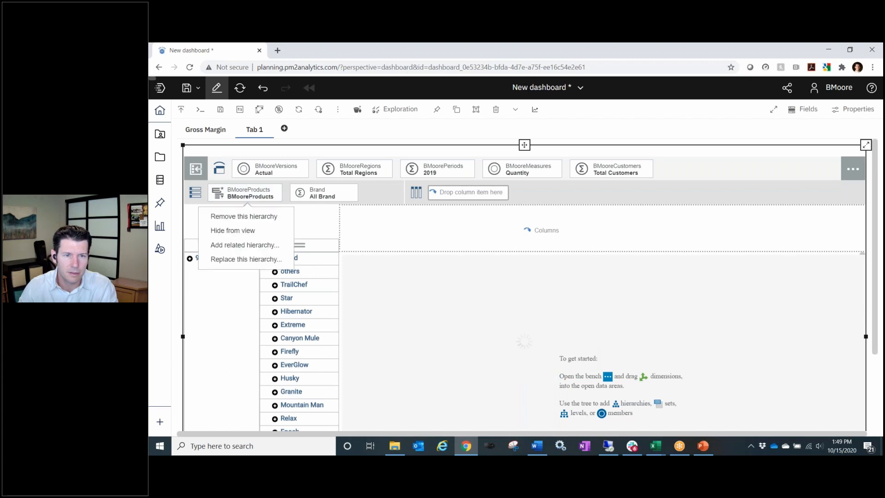
click(263, 245)
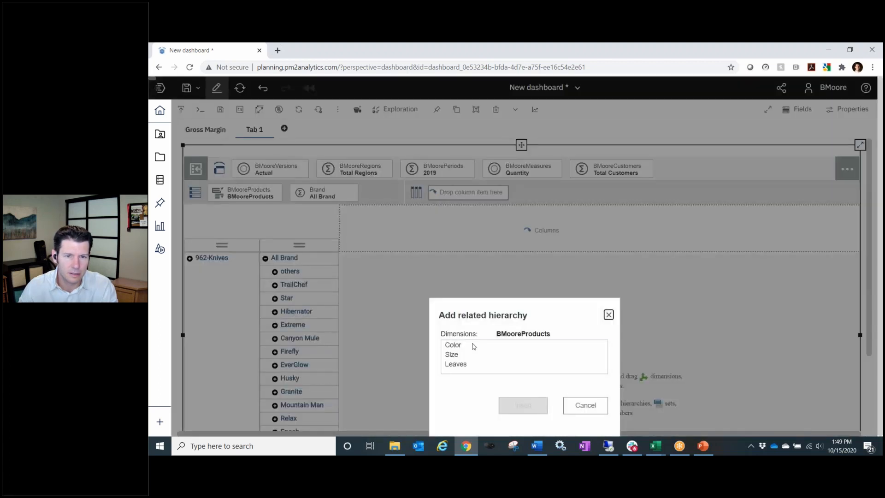
click(472, 345)
click(520, 407)
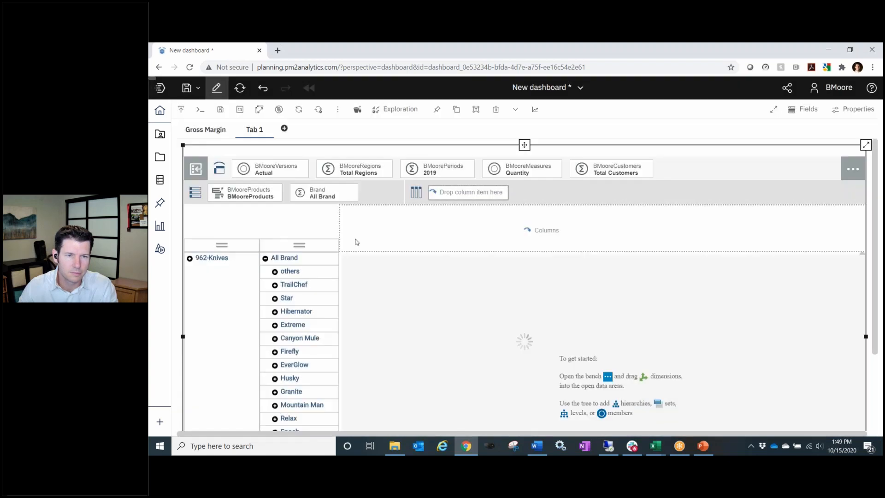
- Add the related Size hierarchy of the products dimension to the rows
click(260, 197)
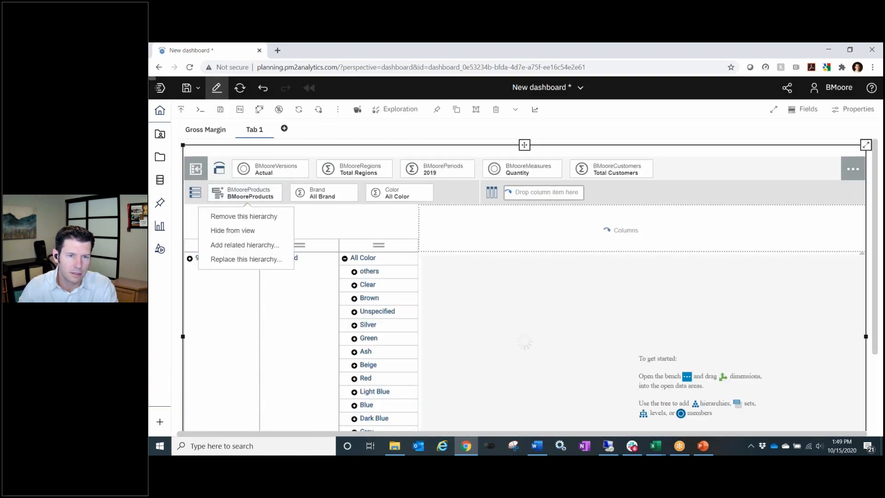
click(251, 246)
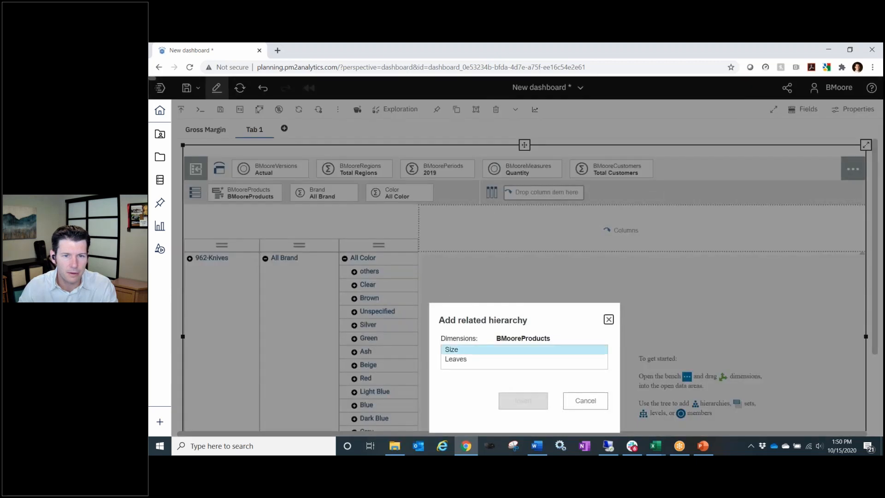
click(466, 350)
click(524, 400)
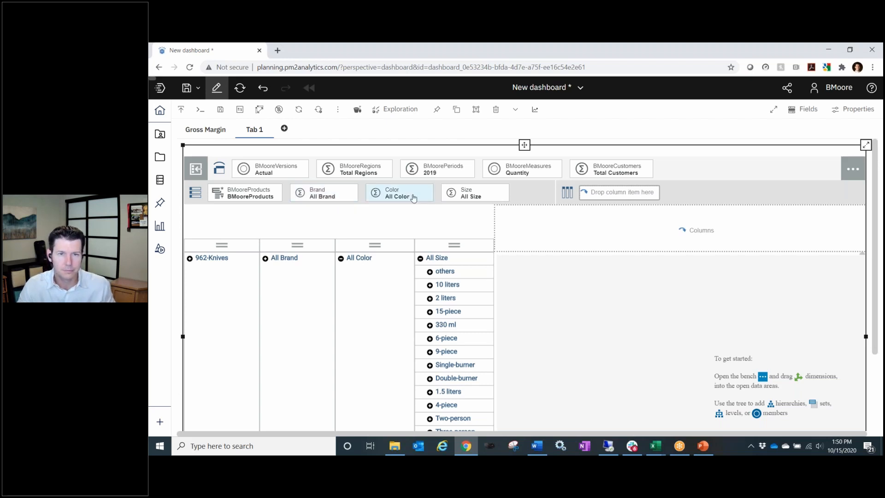
- Move the Color hierarchy to the columns and the main products hierarchy to the context area, before the measures dimension
drag(413, 198, 711, 229)
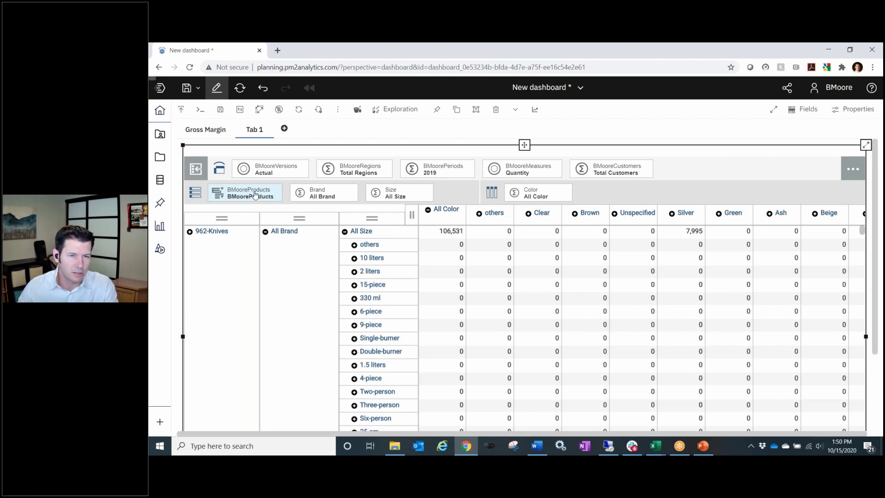
mouse_move(255, 194)
mouse_down()
mouse_move(450, 185)
mouse_move(481, 174)
mouse_up()
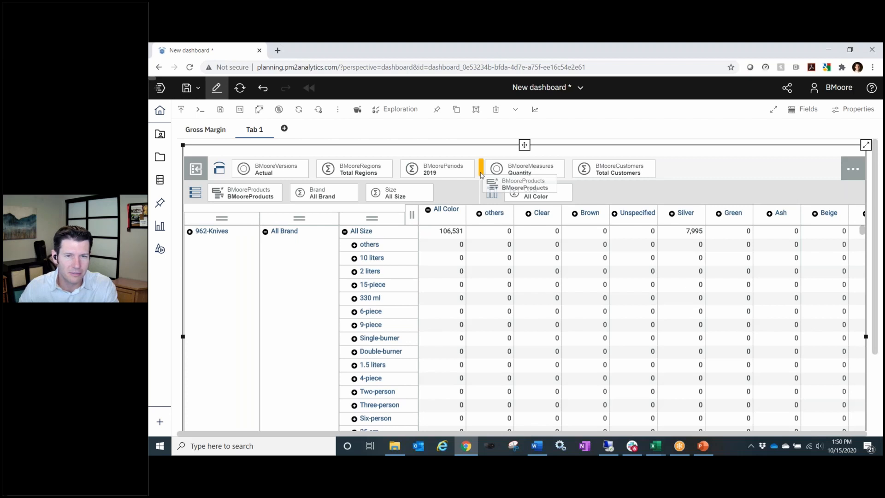
drag(480, 175, 481, 175)
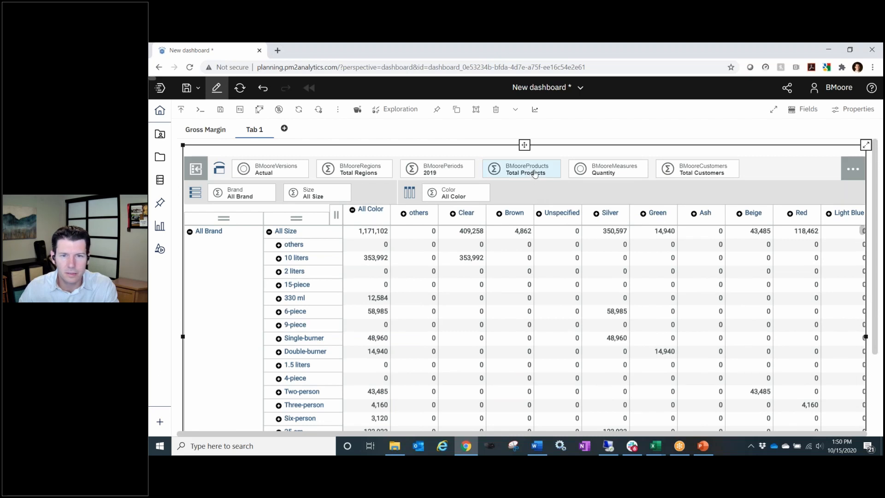
- Filter the view to 962-Knives in the products context selection, under 993-Personal Accessories
click(535, 173)
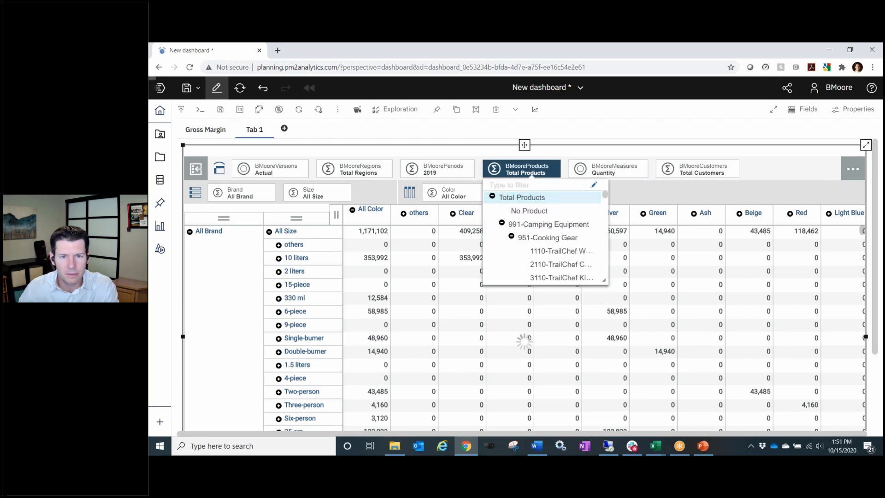
click(502, 224)
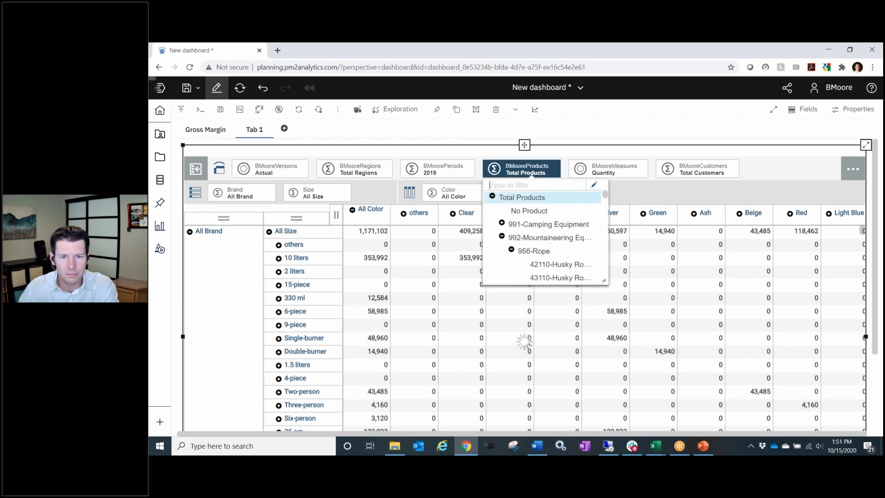
click(502, 236)
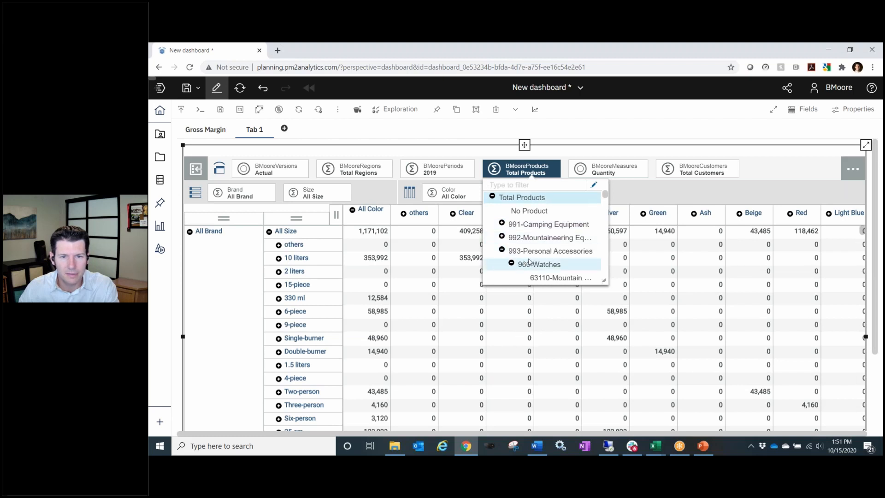
scroll(530, 261, down, 5)
scroll(531, 261, down, 10)
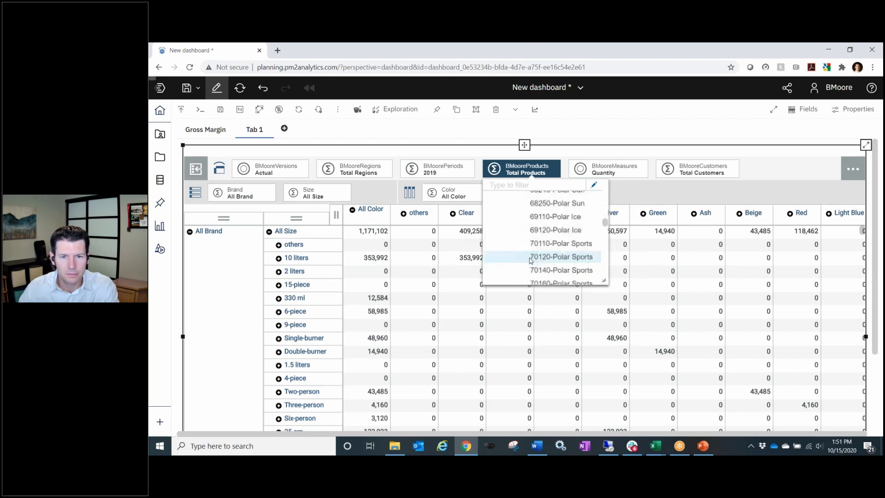
scroll(530, 261, down, 15)
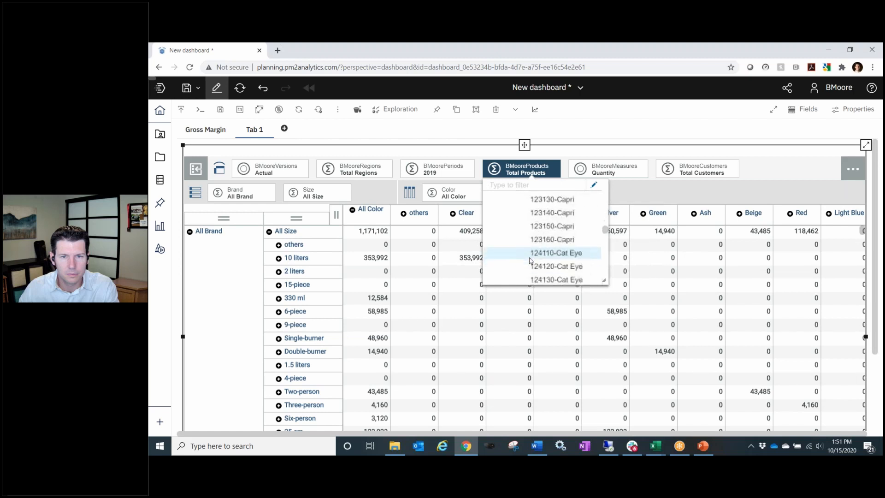
scroll(530, 261, down, 5)
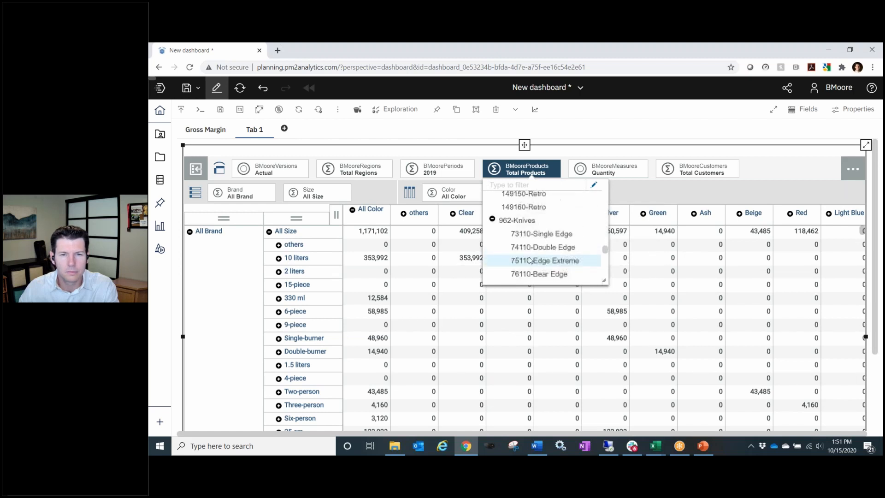
click(518, 223)
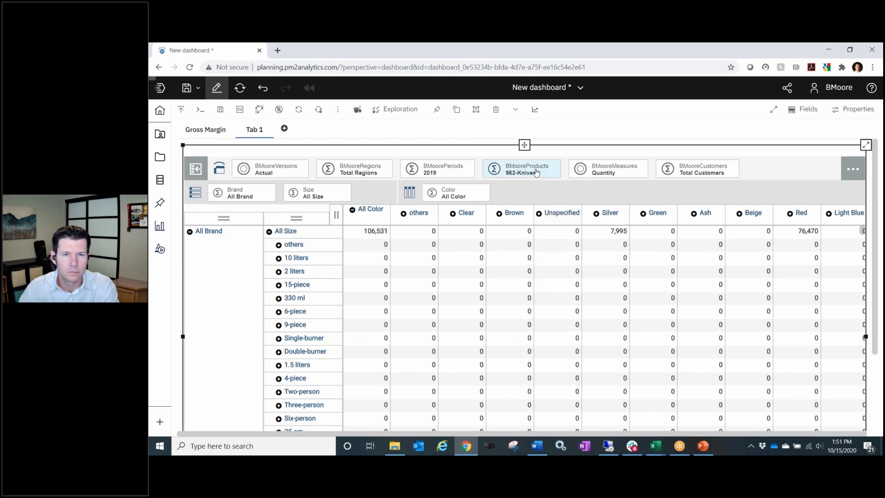
- Search the available members of the BMooreProducts set for 962 and replace the current set with 962-Knives
double_click(535, 173)
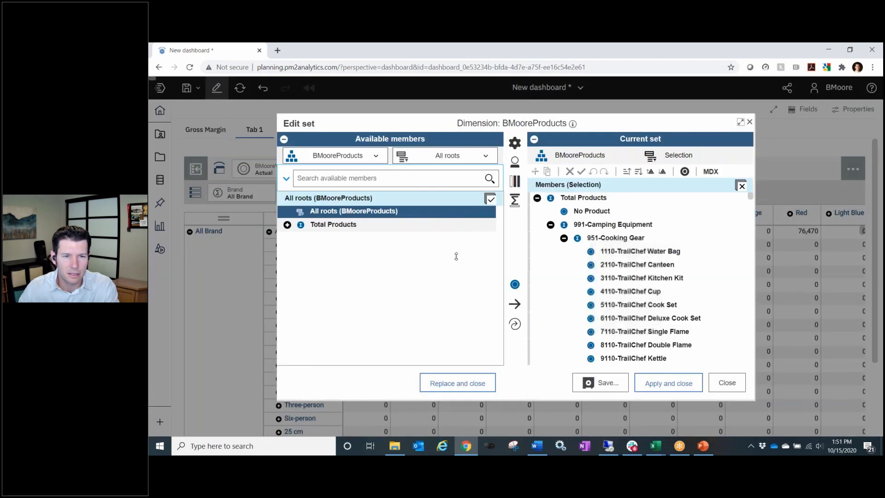
click(372, 178)
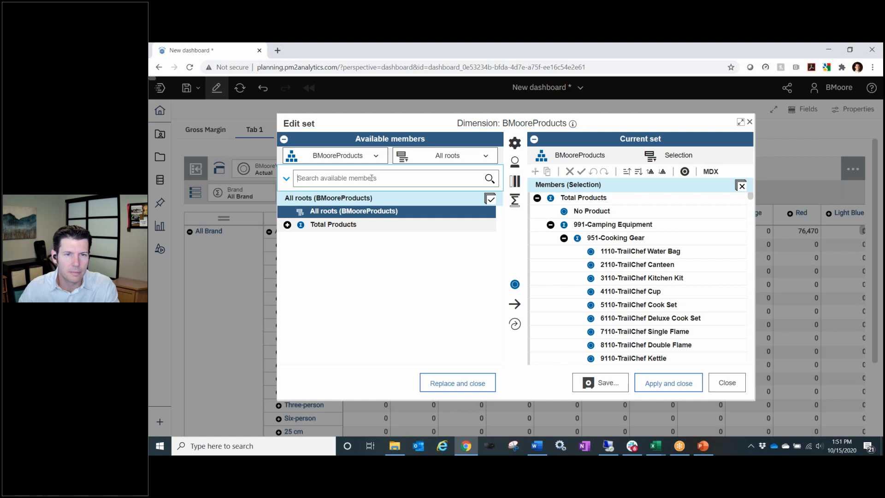
text(99)
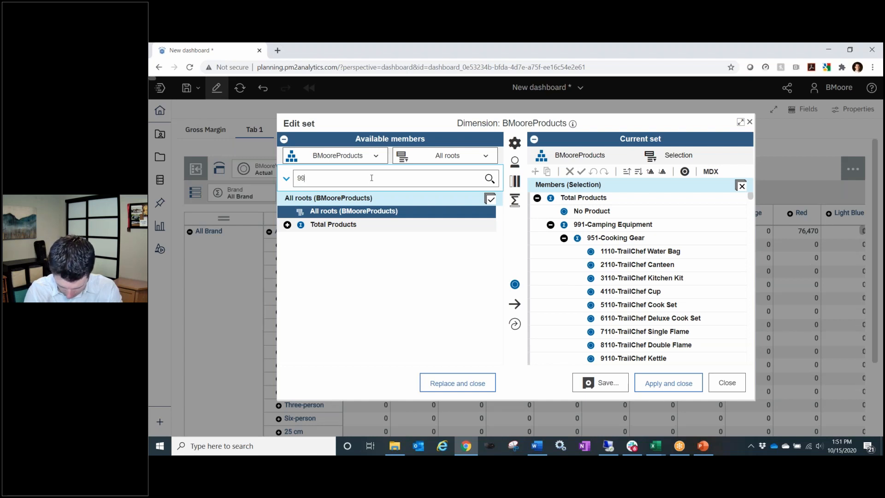
key(BackSpace)
key(BackSpace)
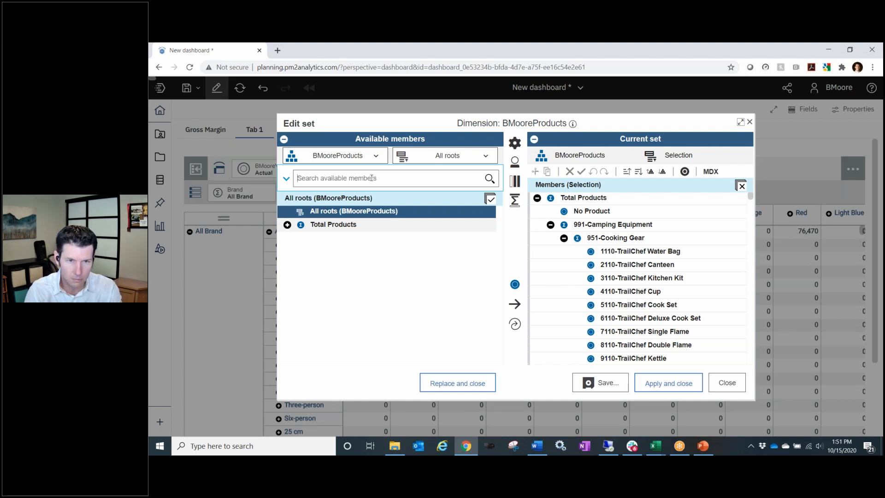
text(962)
key(Return)
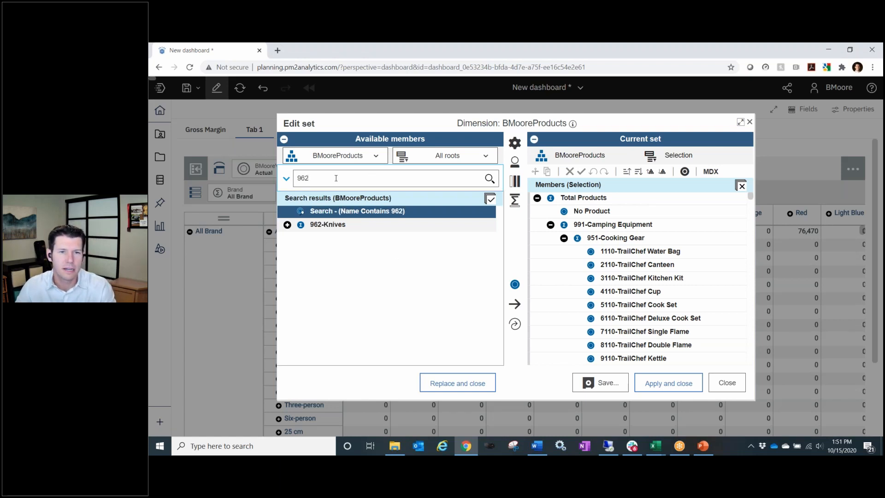
click(322, 228)
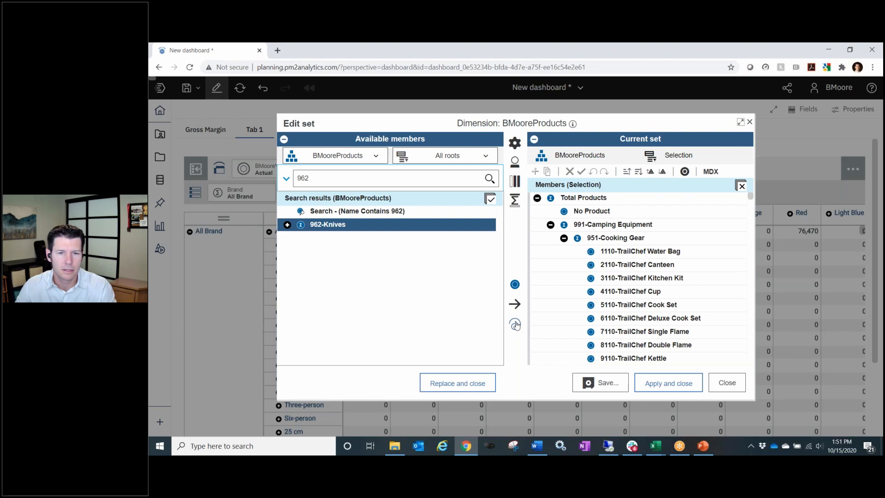
click(463, 386)
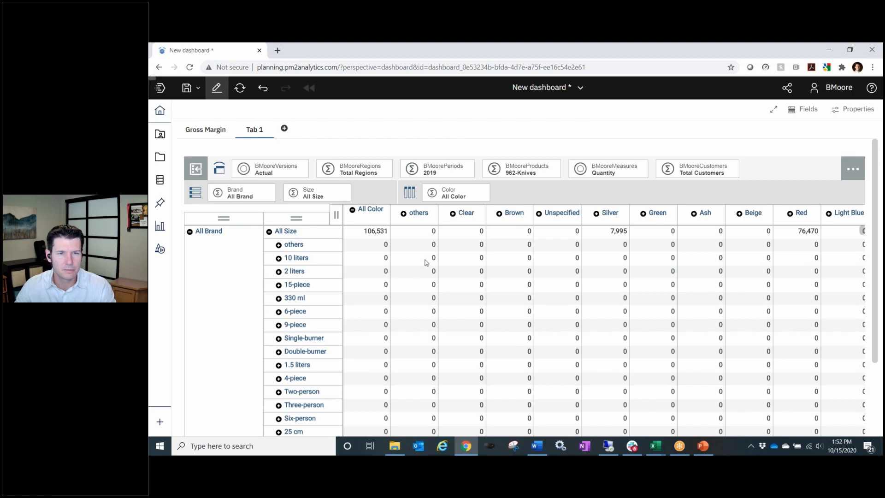
- Suppress zeros on both the rows and the columns of the knives view
click(467, 262)
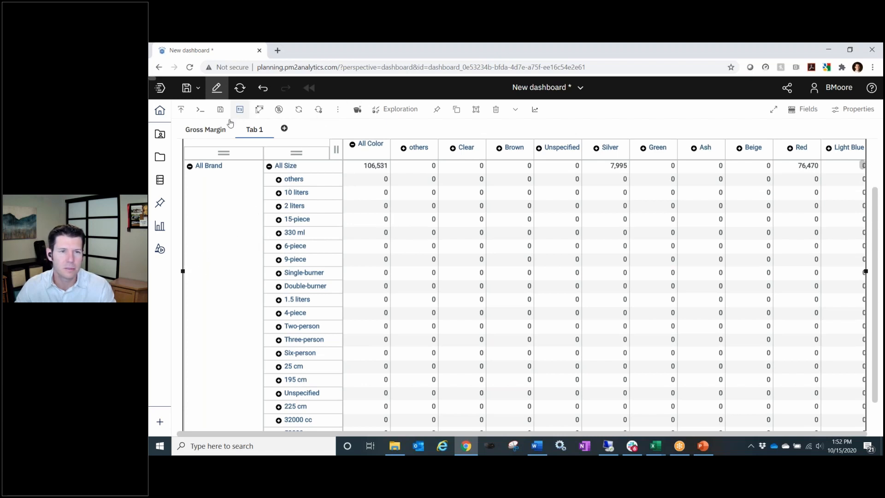
click(279, 111)
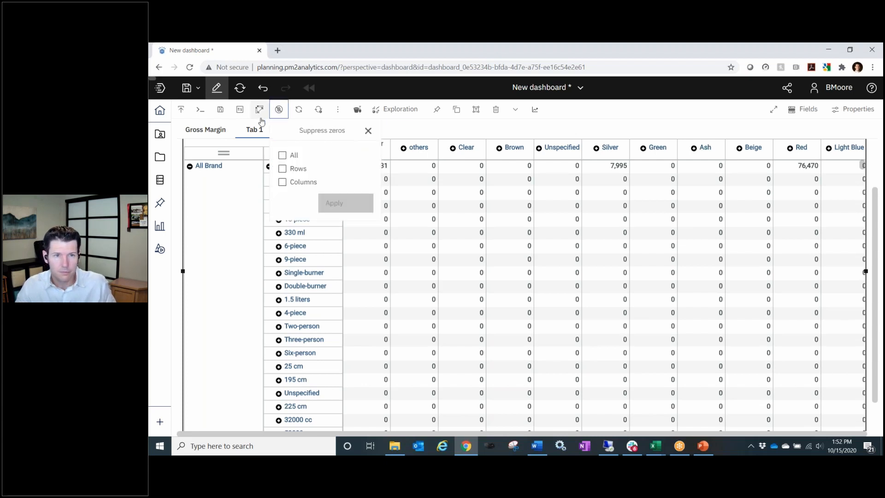
click(283, 158)
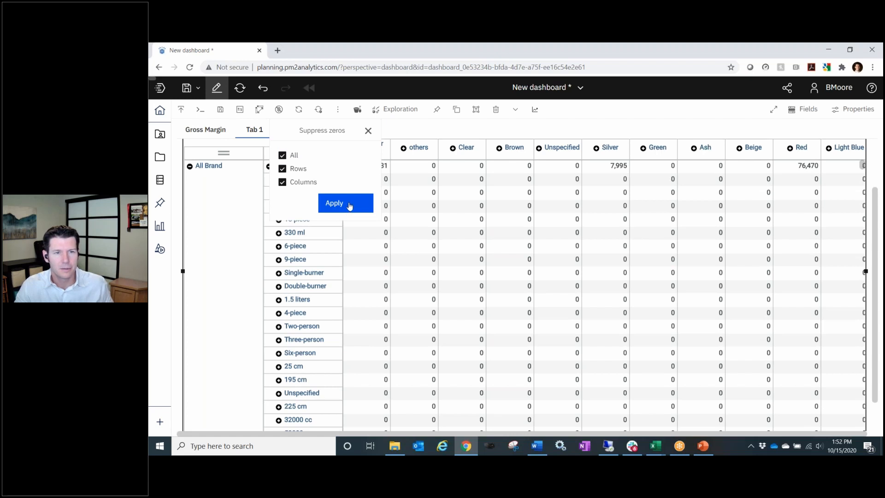
click(350, 205)
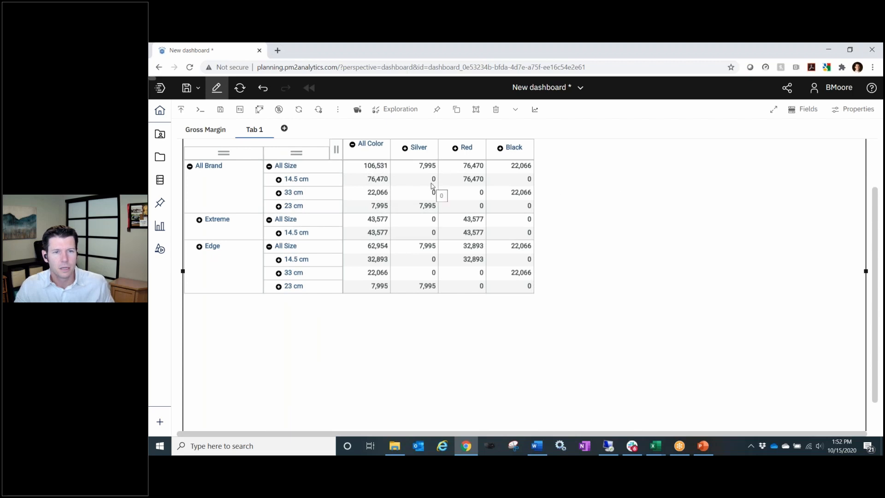
- Hide the All Brand, All Size and All Color totals in the view
right_click(227, 173)
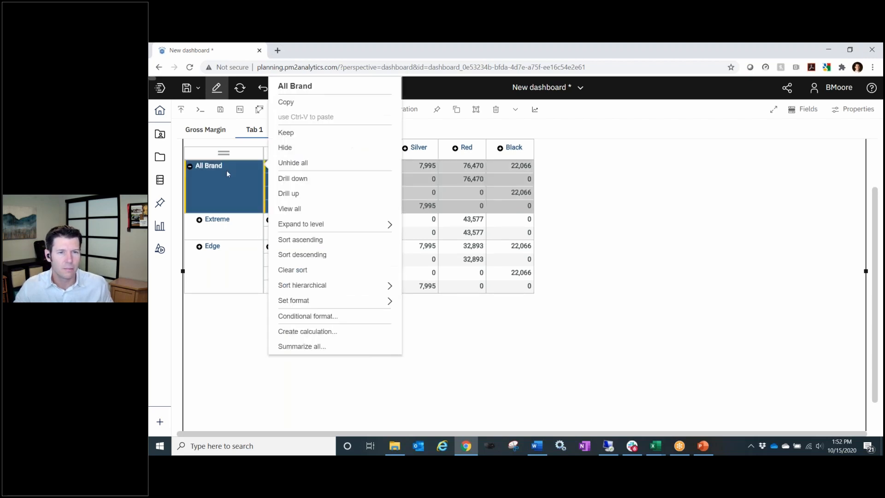
click(291, 149)
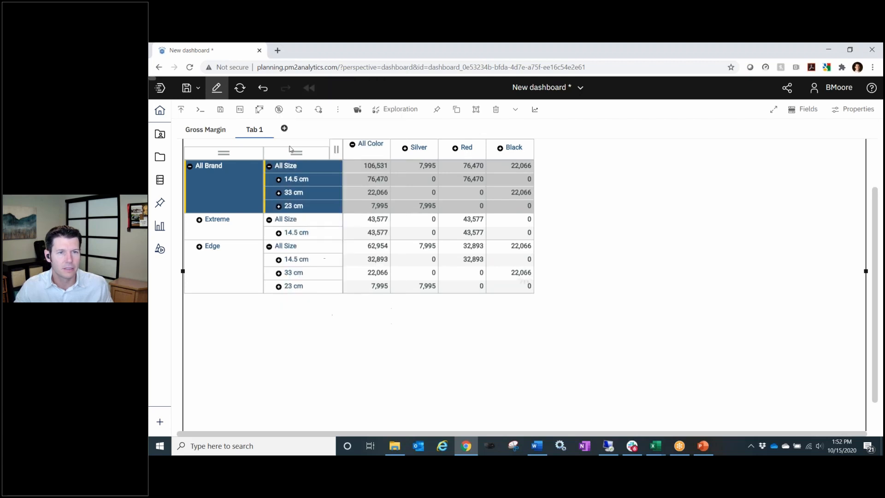
right_click(309, 167)
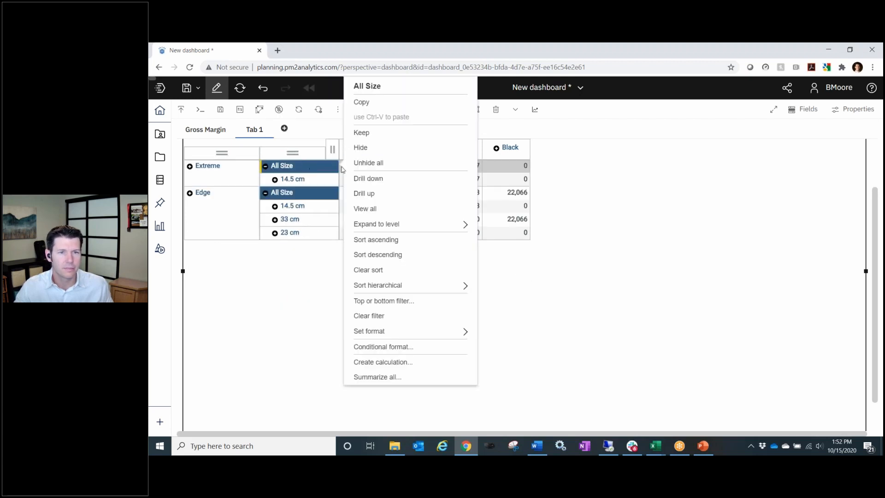
click(367, 148)
right_click(368, 145)
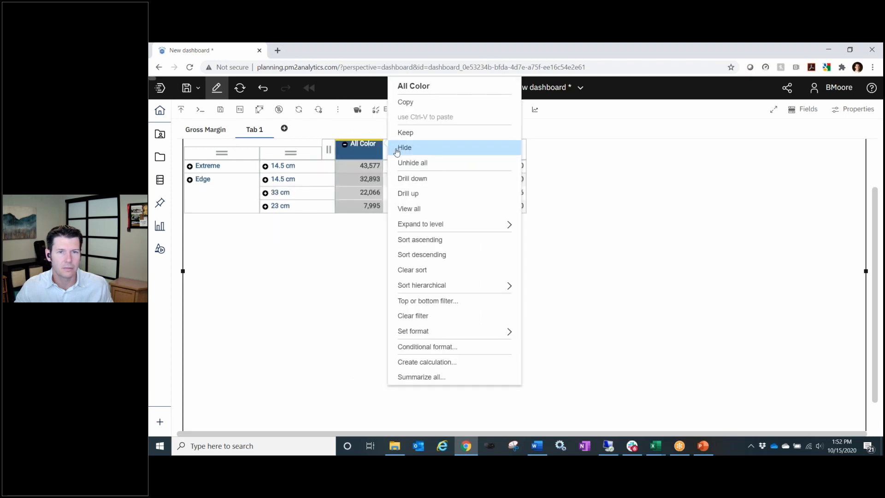
click(397, 148)
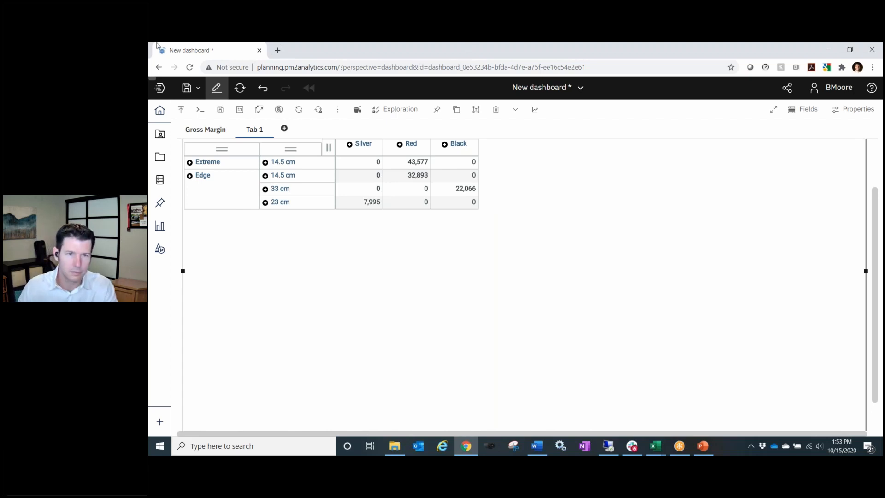
- Rename the dashboard tab Tab 1 as Hierarchies
click(253, 134)
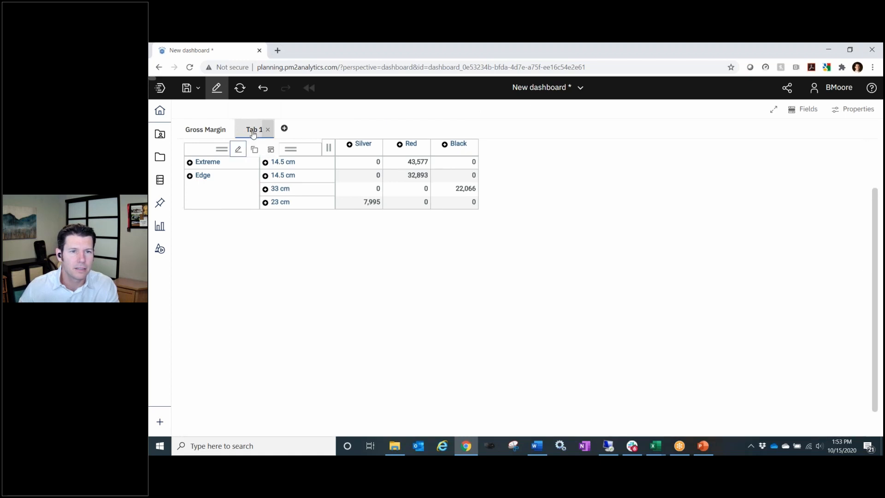
click(238, 149)
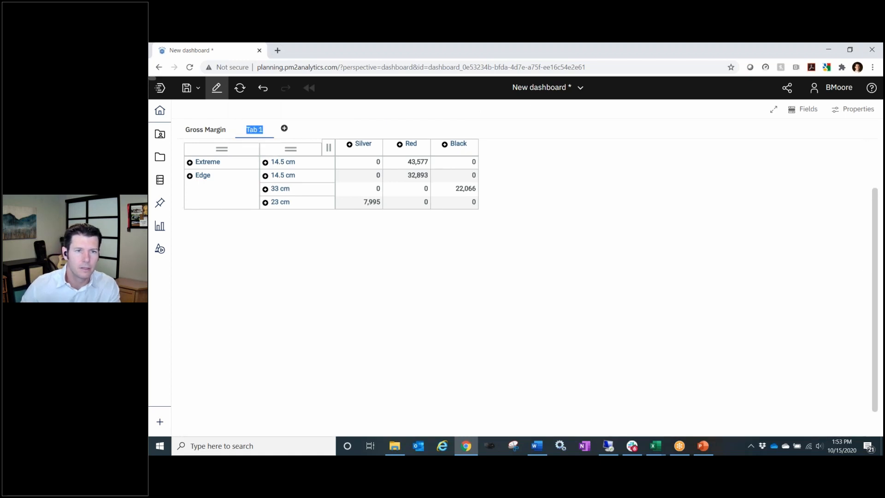
text(Hiera)
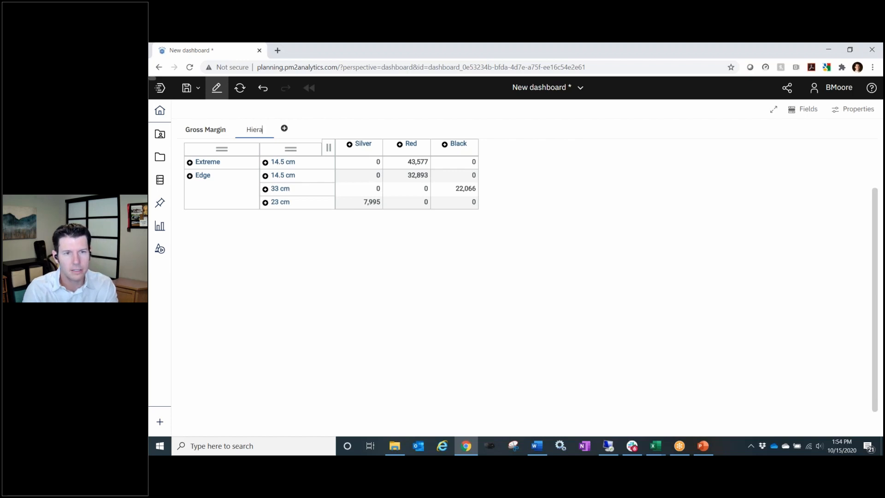
text(rchies)
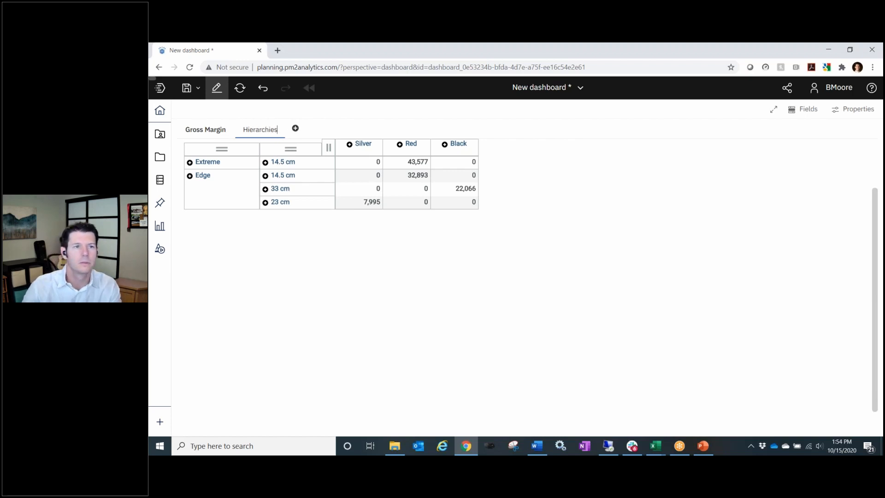
key(Return)
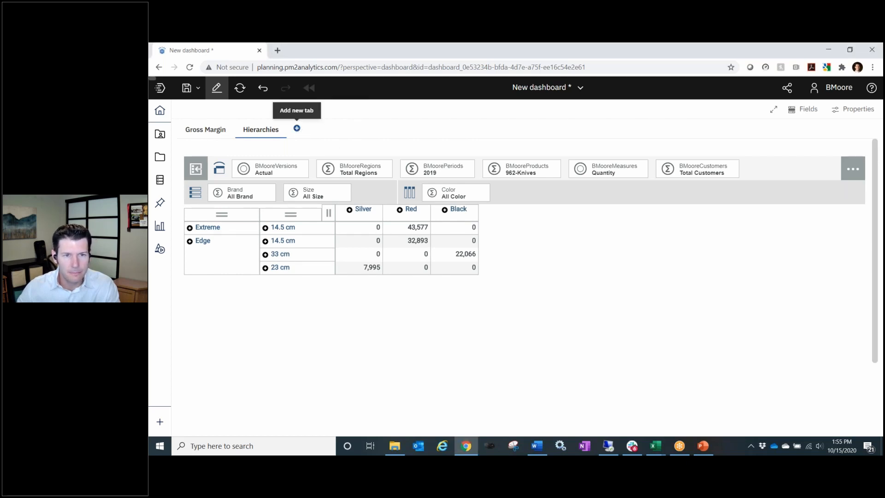
- Add a dashboard tab with the single-panel template and place a duplicate of the Gross Margin view on it
click(297, 128)
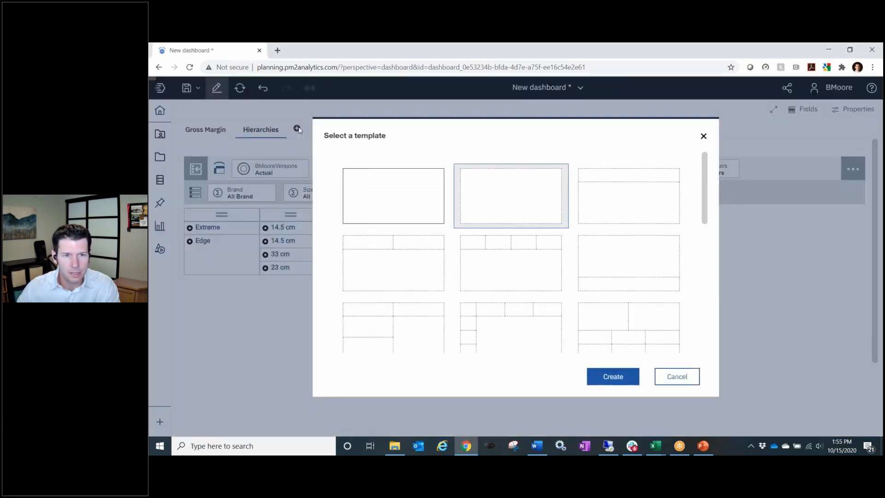
double_click(509, 190)
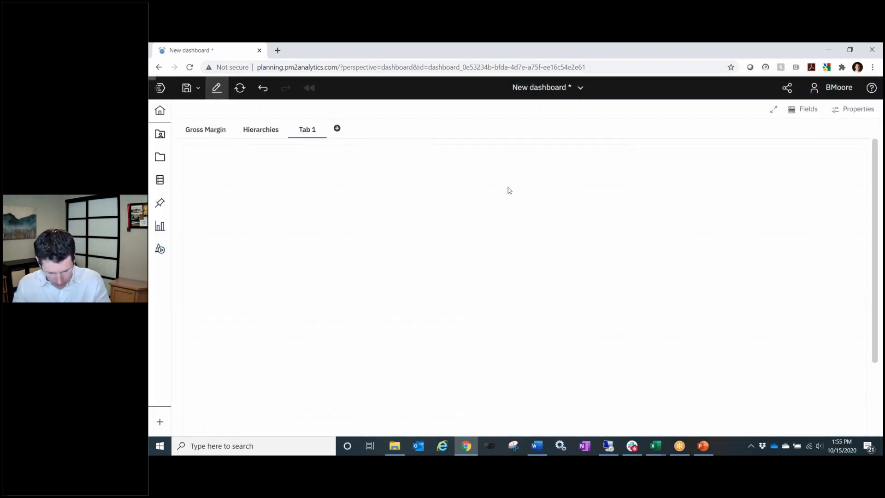
click(220, 134)
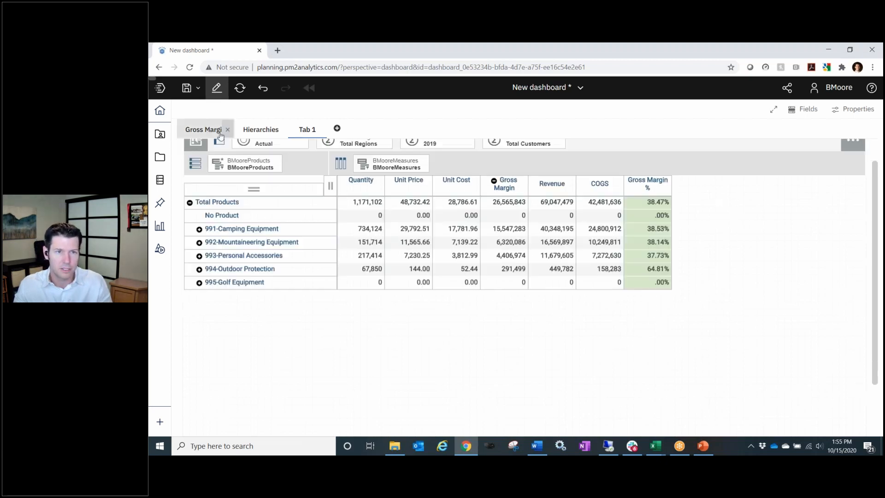
click(505, 165)
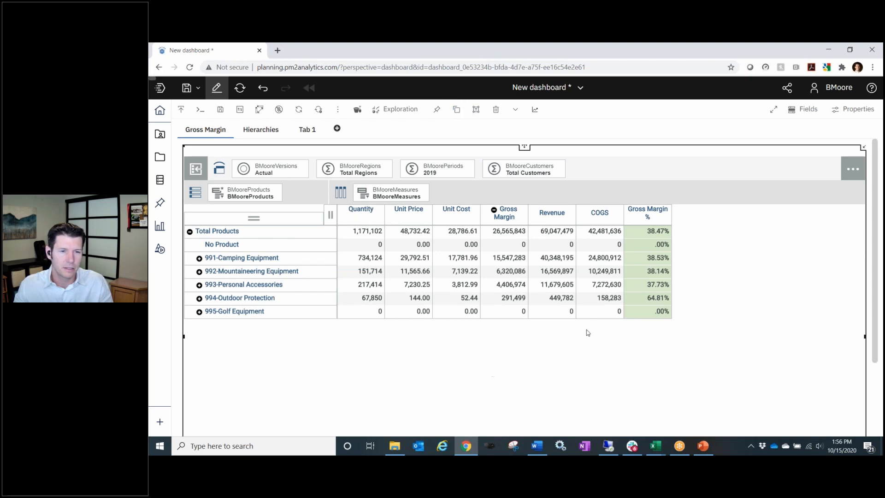
click(457, 111)
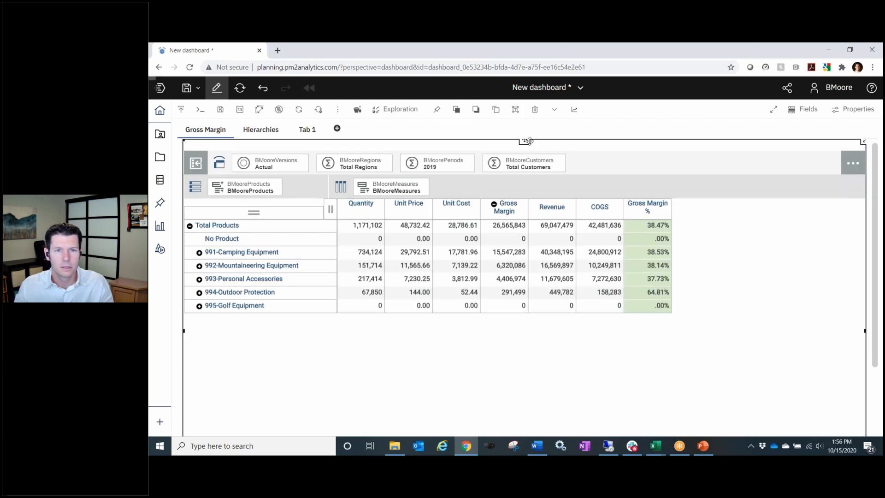
drag(526, 141, 310, 130)
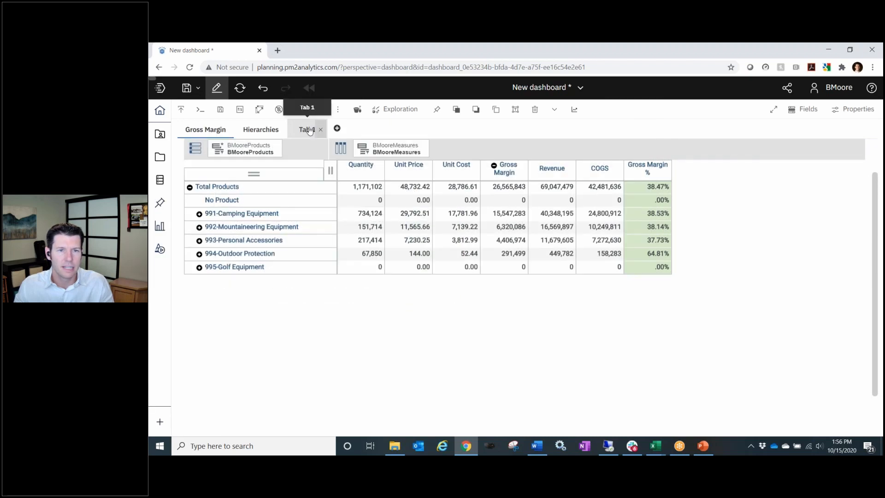
click(305, 131)
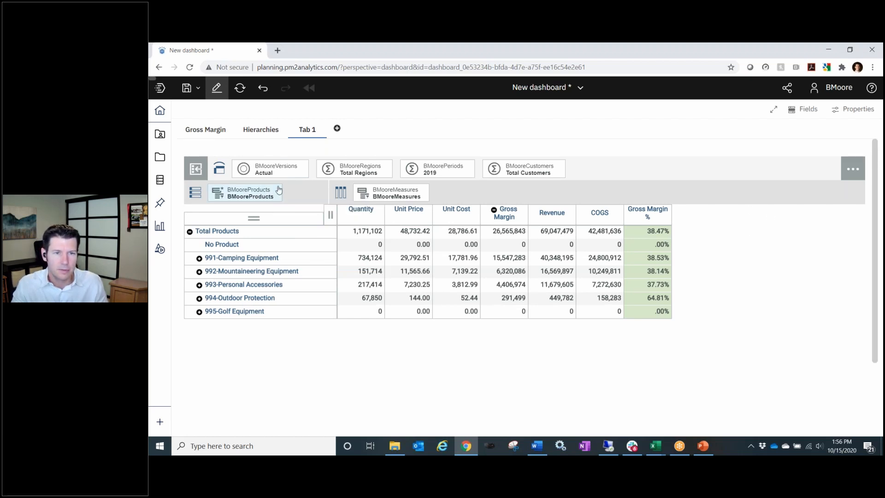
- Swap BMooreProducts on the rows with BMooreVersions in the context area of the duplicated view
drag(279, 190, 283, 173)
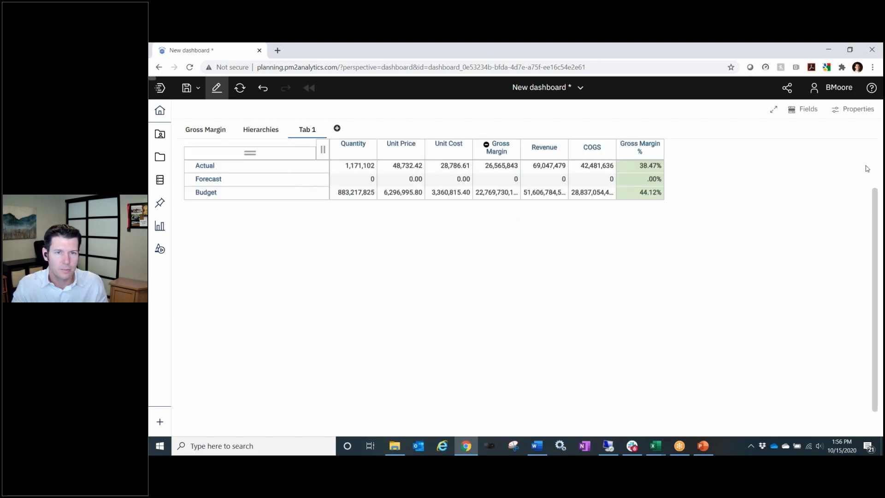
click(875, 184)
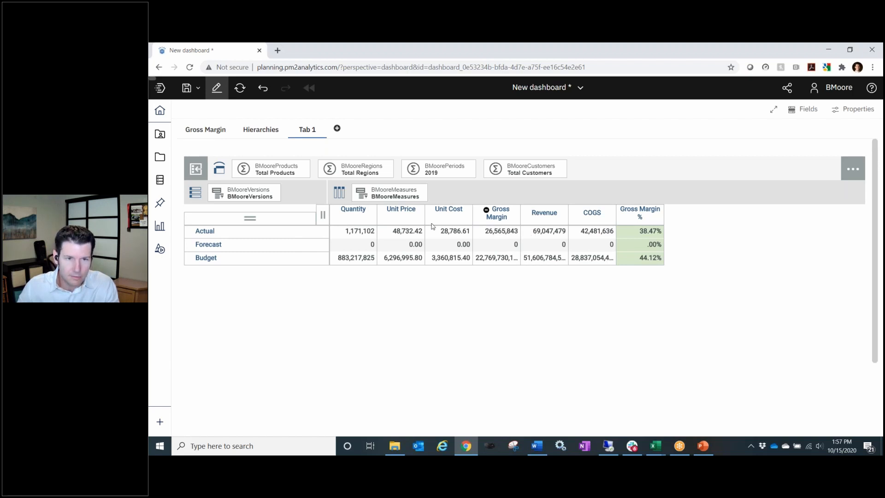
- Start a data spread on the Forecast Quantity cell using Relative proportional, with the Actual version of BMooreSales as the reference
click(362, 248)
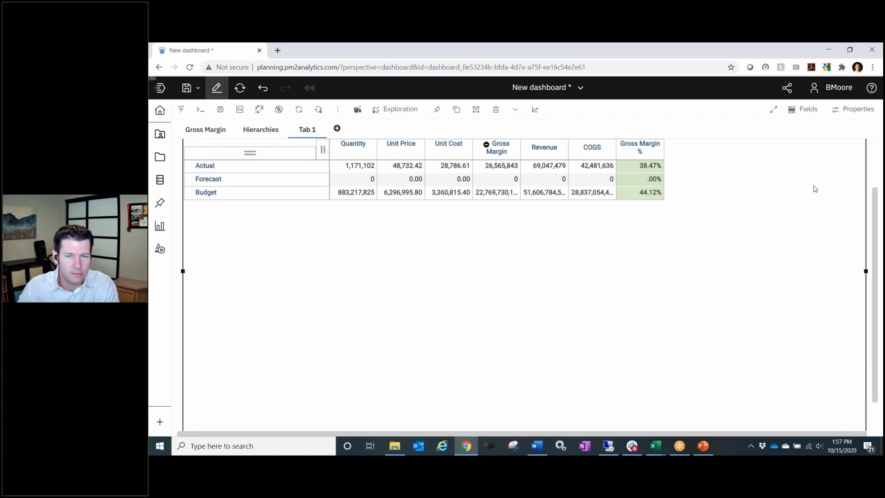
drag(875, 227, 877, 132)
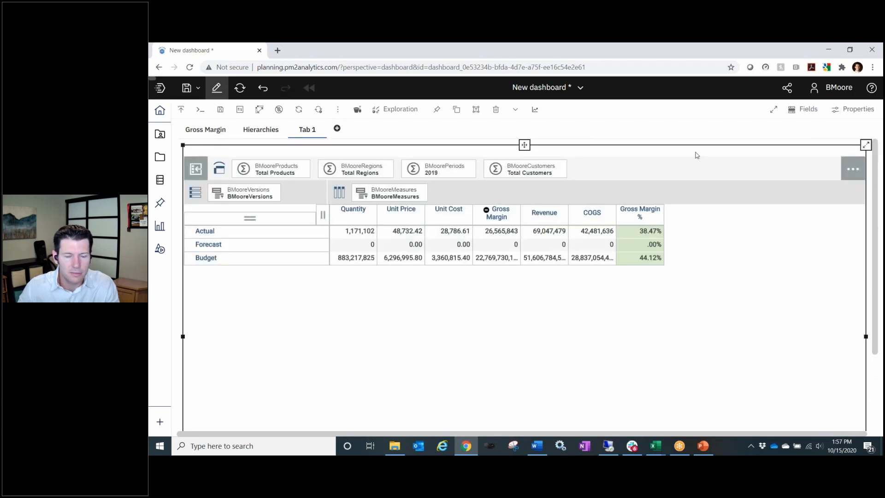
click(361, 248)
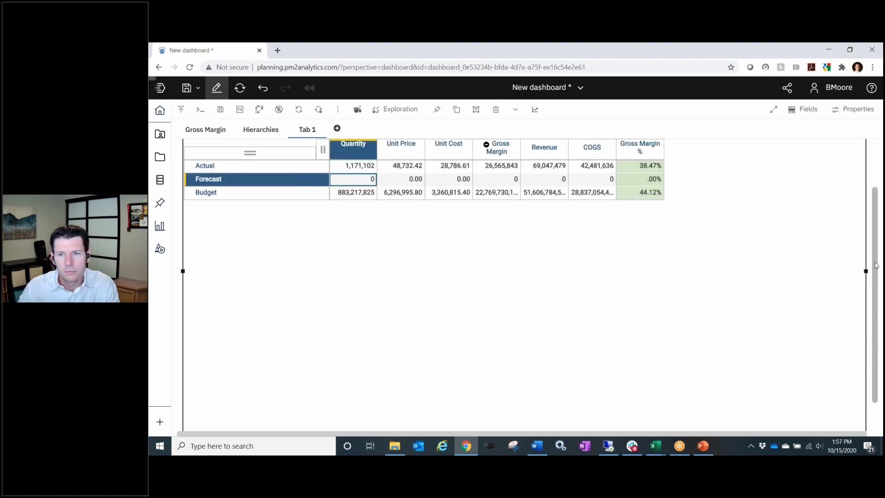
drag(876, 263, 877, 208)
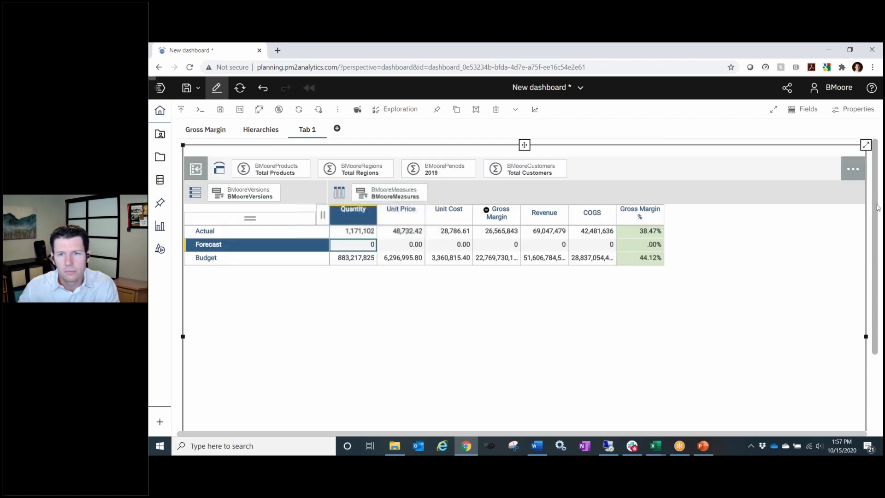
right_click(355, 246)
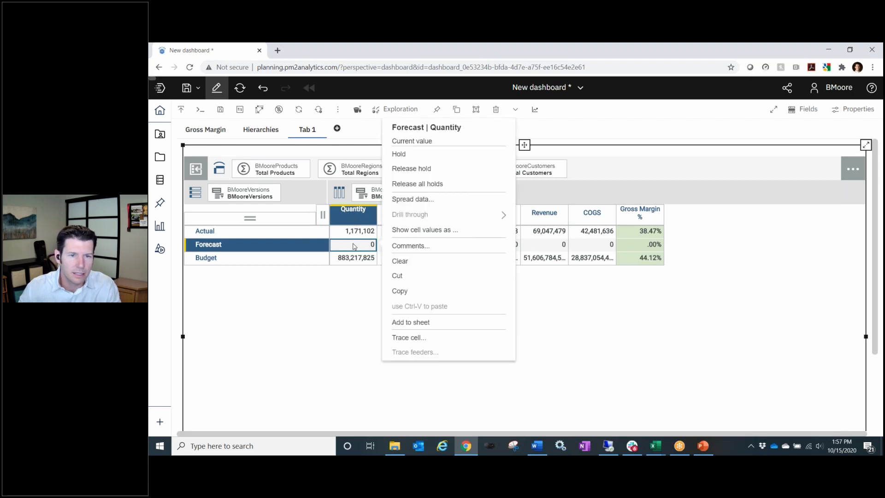
click(425, 200)
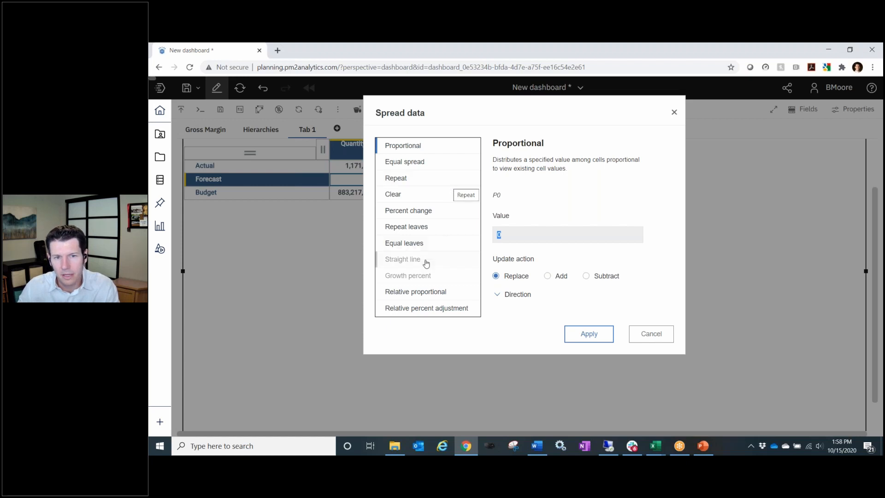
click(440, 293)
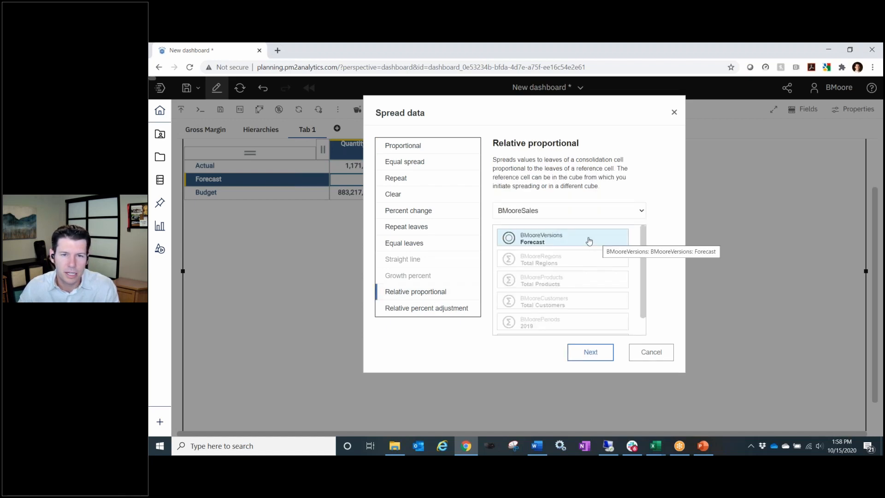
click(588, 241)
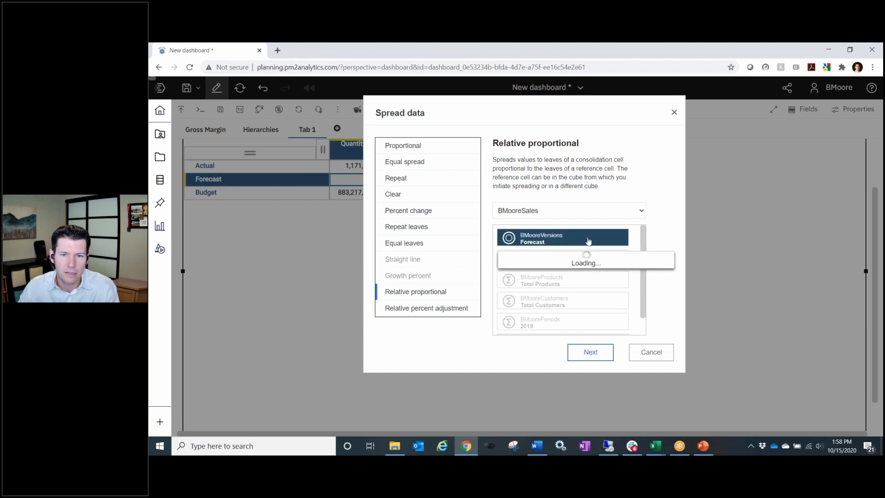
click(538, 271)
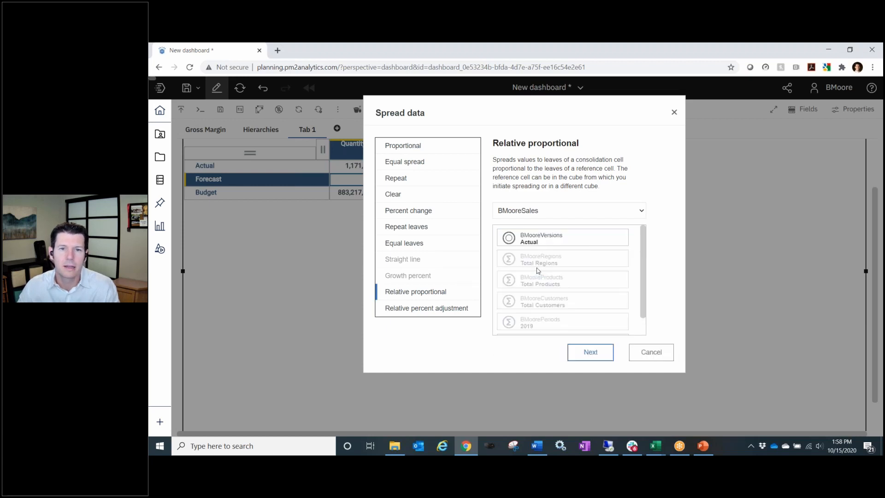
- Set the spread value for the Forecast quantity to 1.3M with the Replace update action and apply it
click(600, 352)
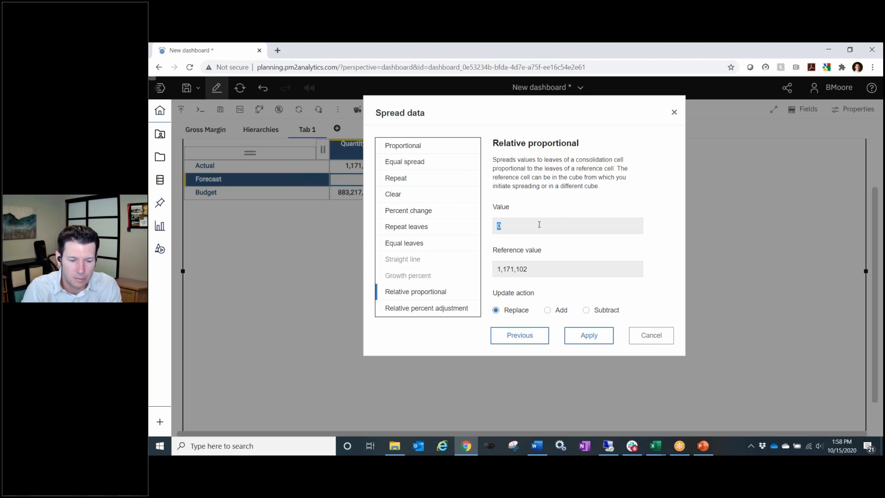
text(1.3)
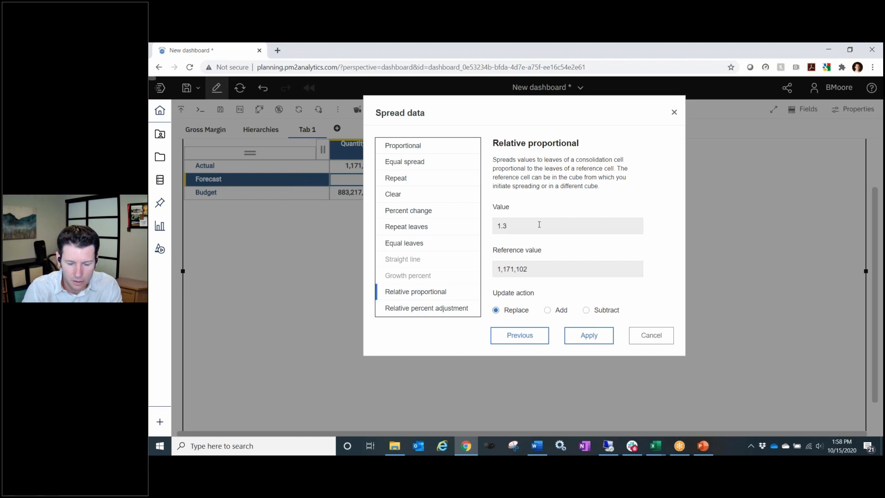
text(M)
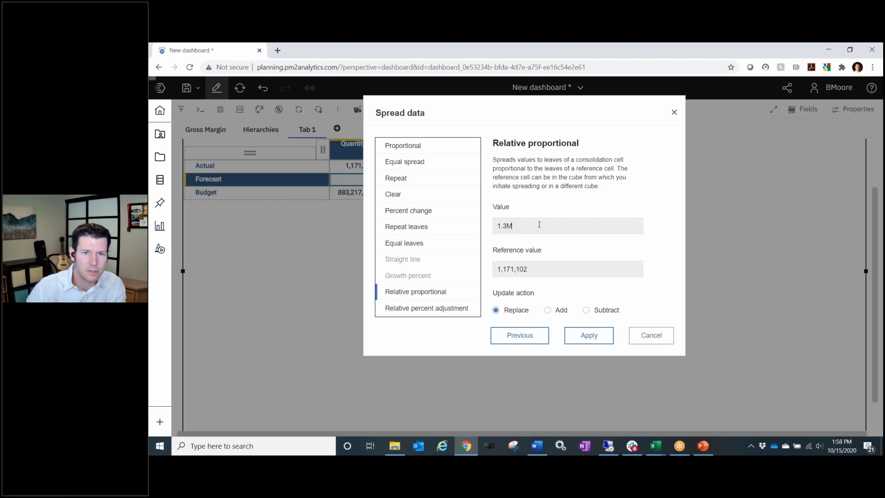
click(598, 336)
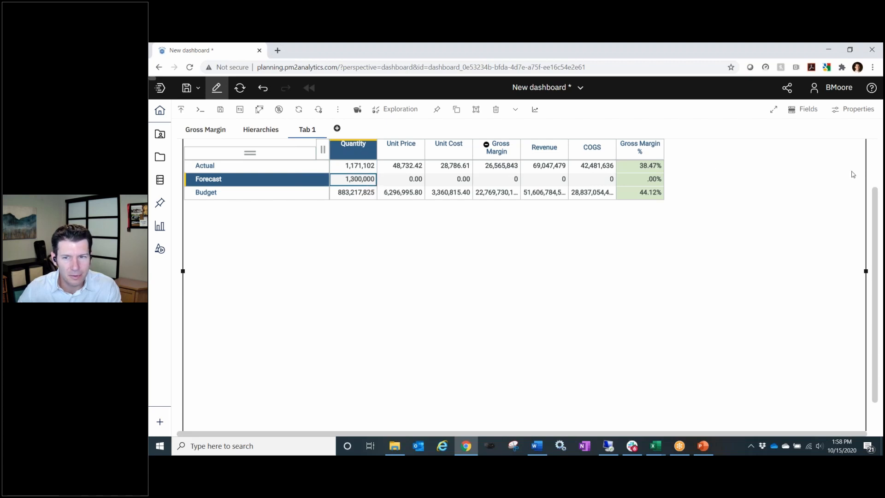
- Swap BMooreMeasures on the columns with BMooreProducts to check the Forecast quantity by product, and undo the swap
drag(875, 226, 875, 176)
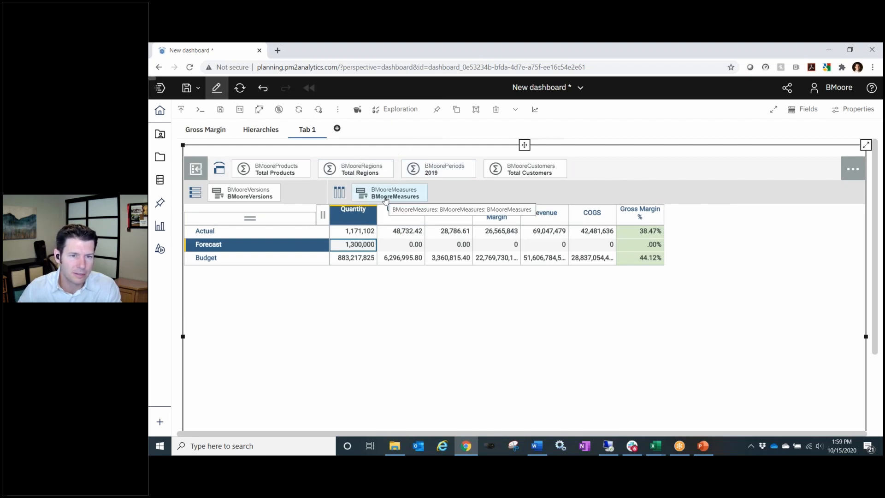
drag(385, 199, 283, 172)
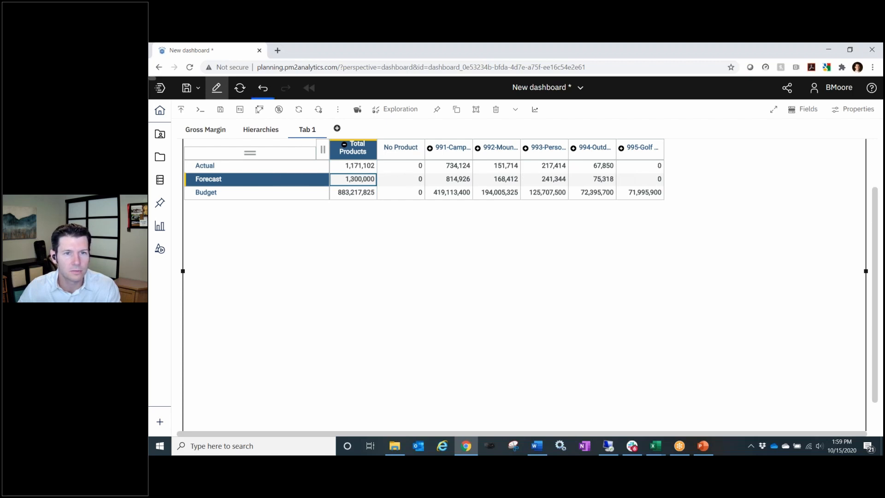
click(264, 89)
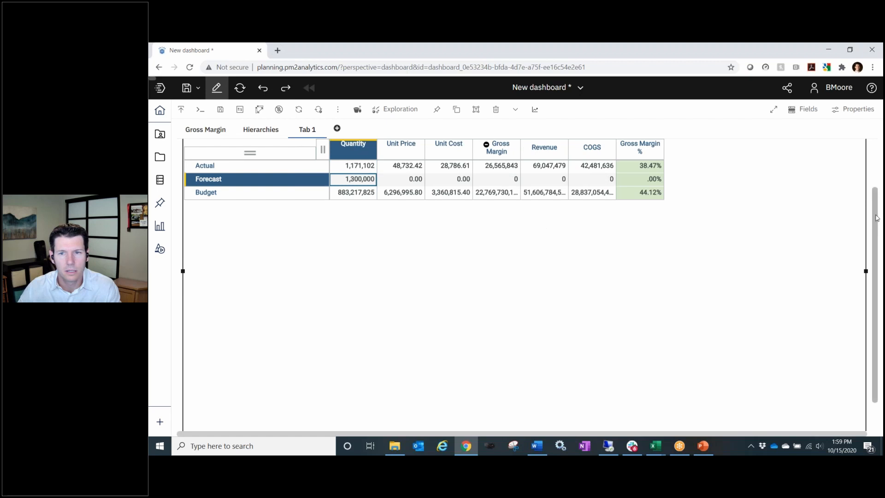
scroll(877, 213, up, 2)
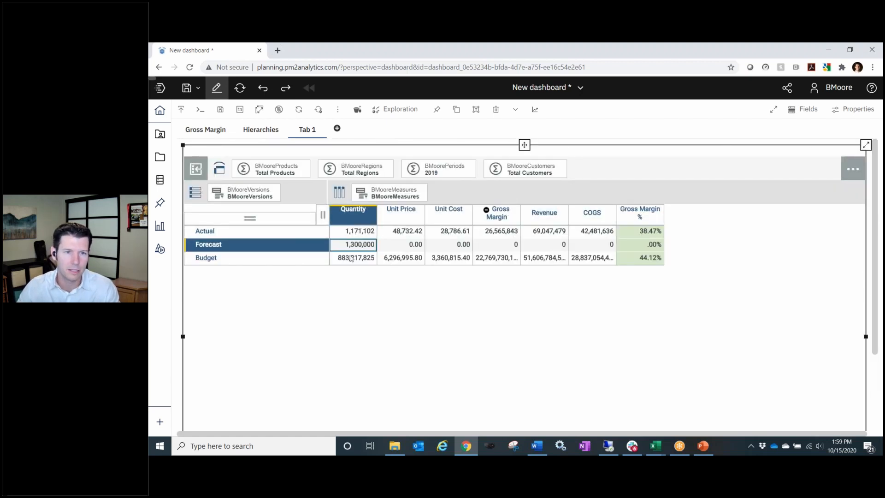
- Spread the Forecast Unit Price by Relative percent adjustment at 105% of the Actual version, replacing values, and check the Forecast Revenue and Gross Margin %
click(408, 245)
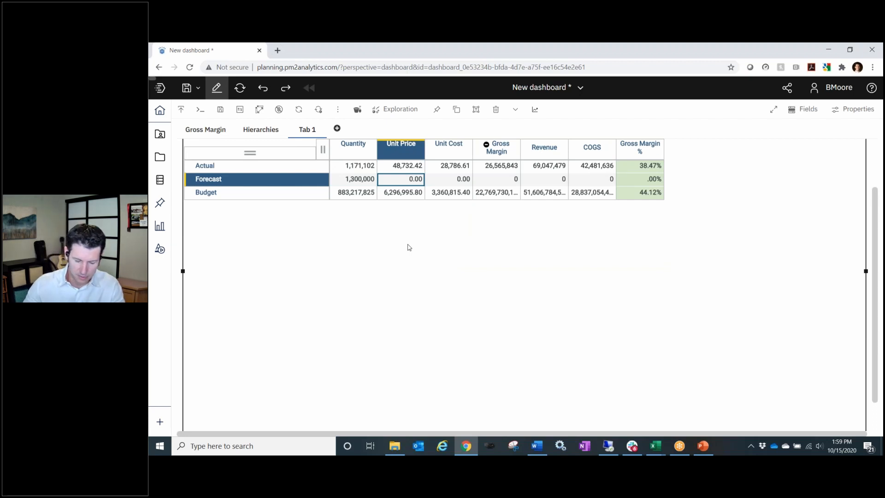
right_click(410, 184)
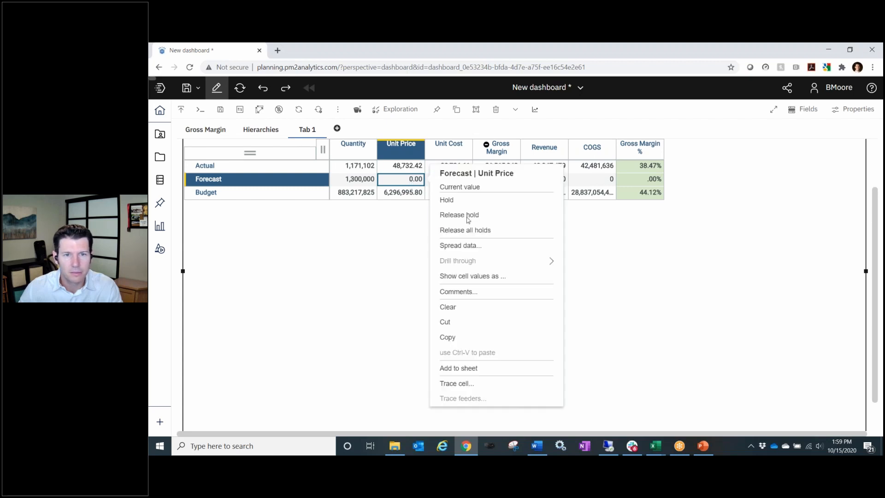
click(492, 248)
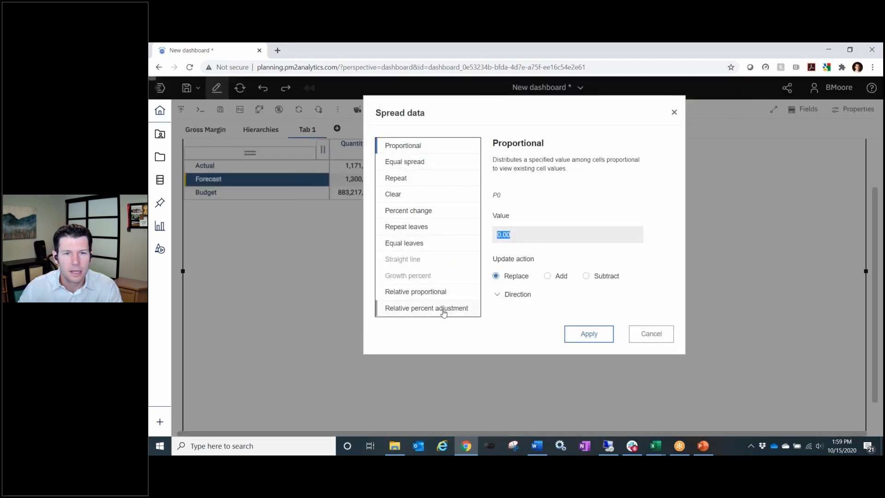
click(444, 312)
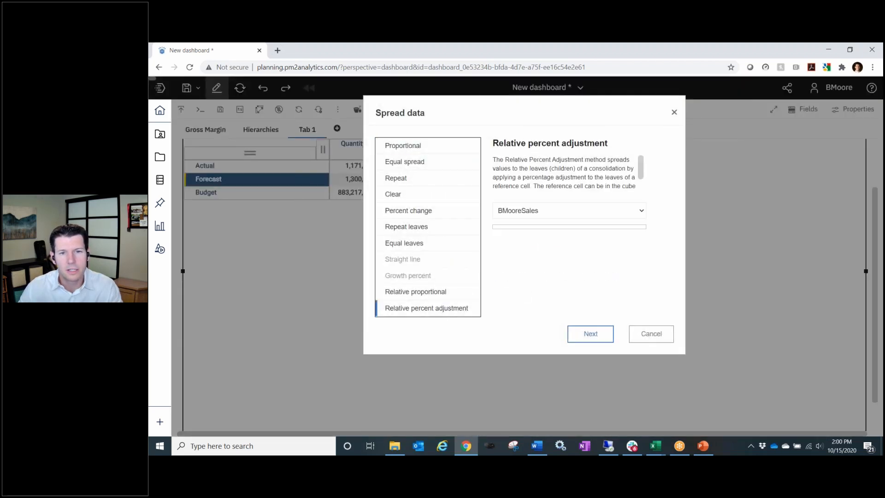
click(597, 243)
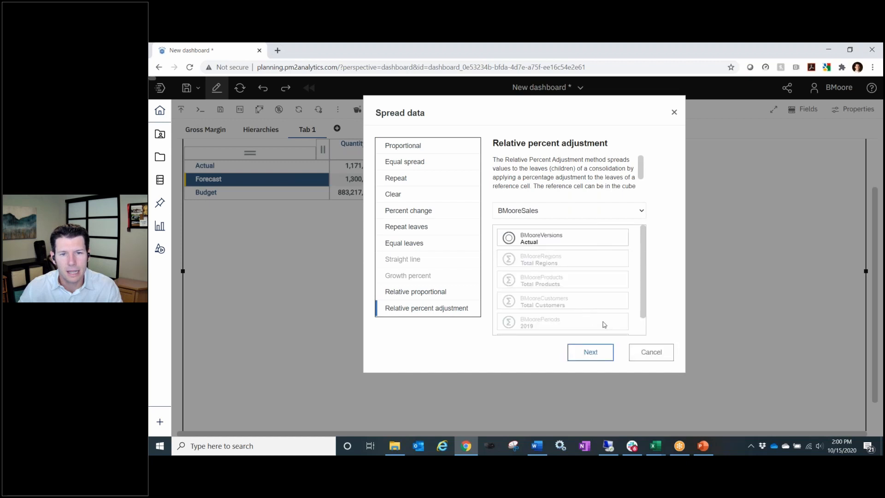
click(592, 352)
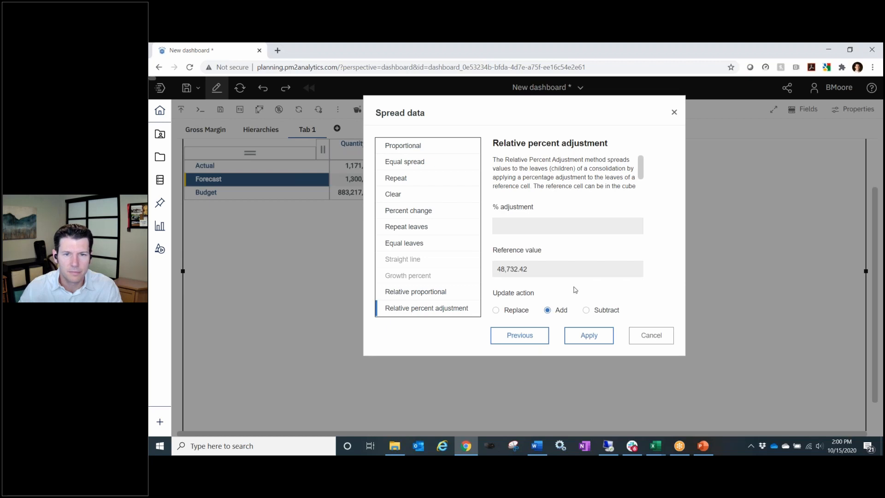
text(105)
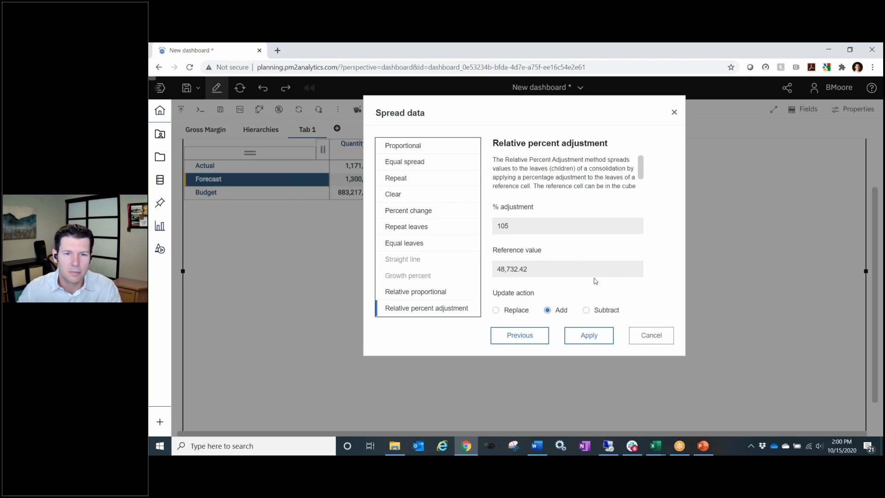
click(507, 310)
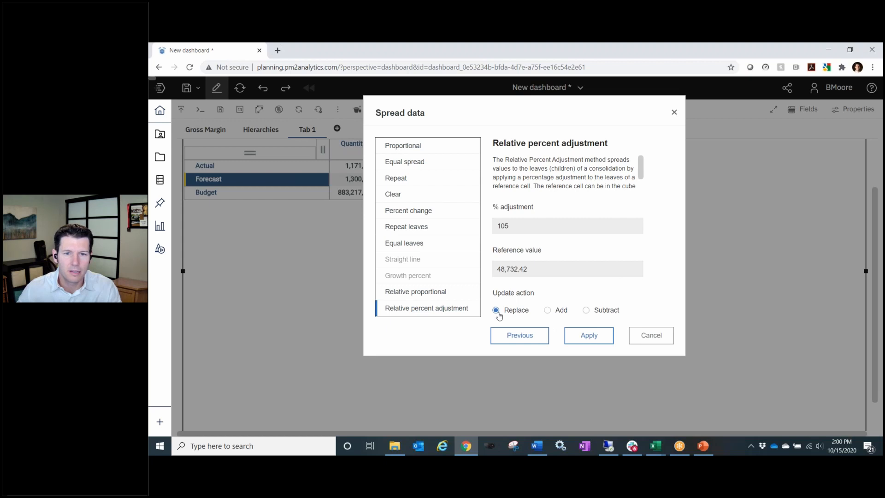
click(588, 338)
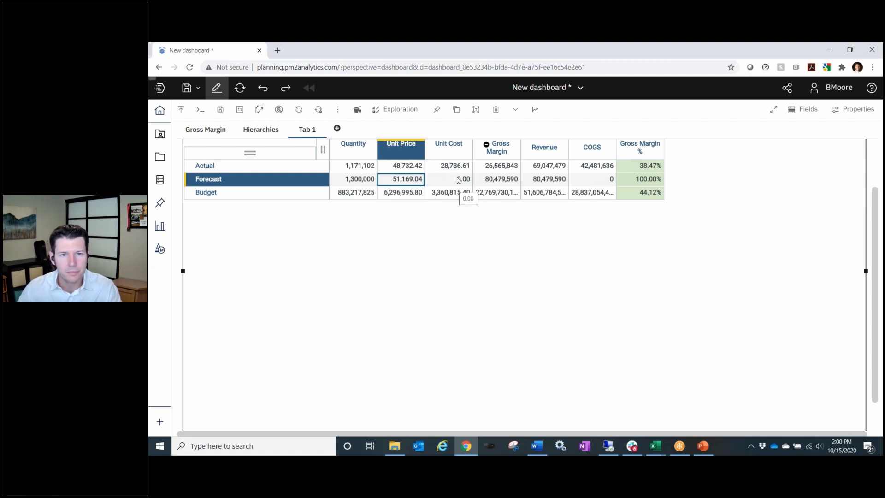
click(555, 181)
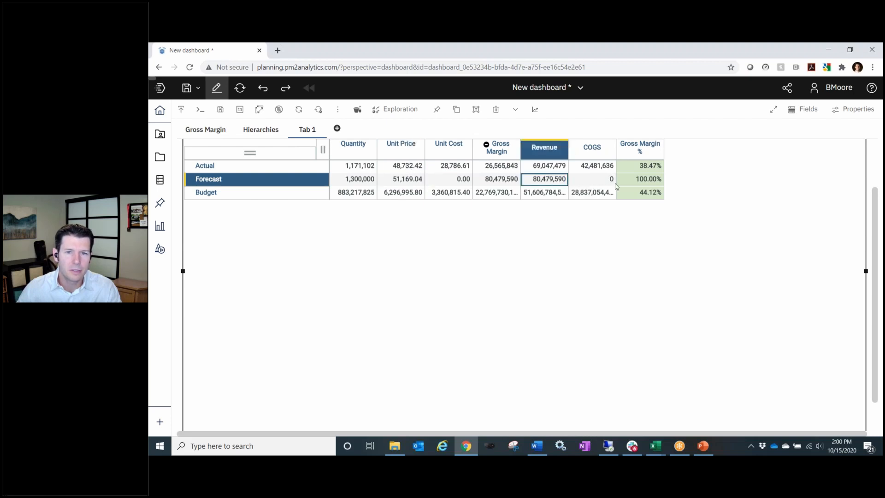
click(651, 182)
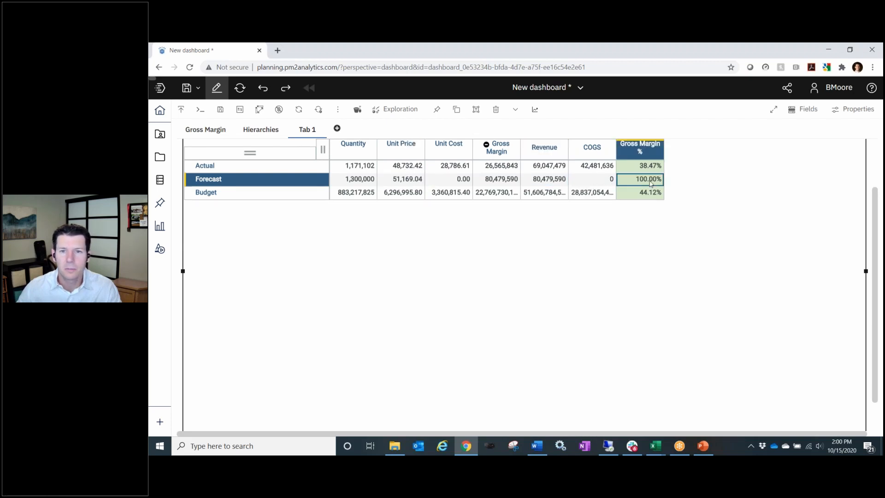
- Start a data spread on the Forecast Unit Cost cell using Relative percent adjustment, with the Actual version of BMooreSales as the reference
click(465, 183)
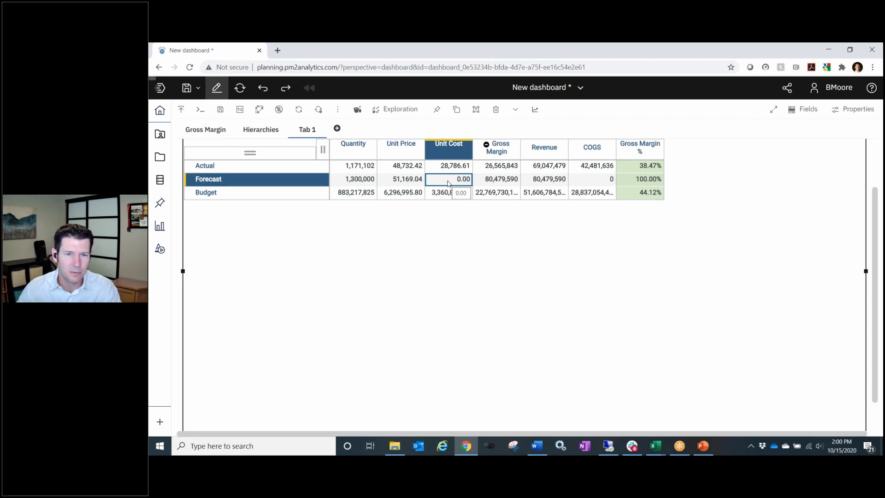
right_click(448, 183)
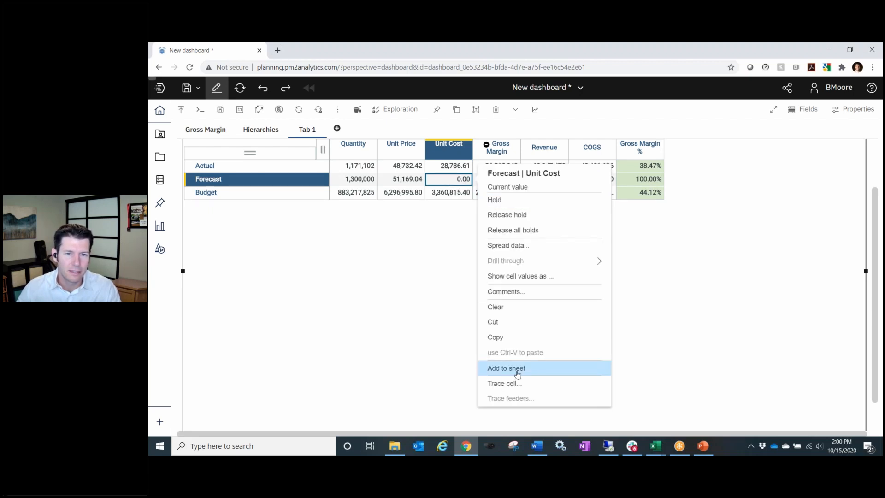
click(534, 247)
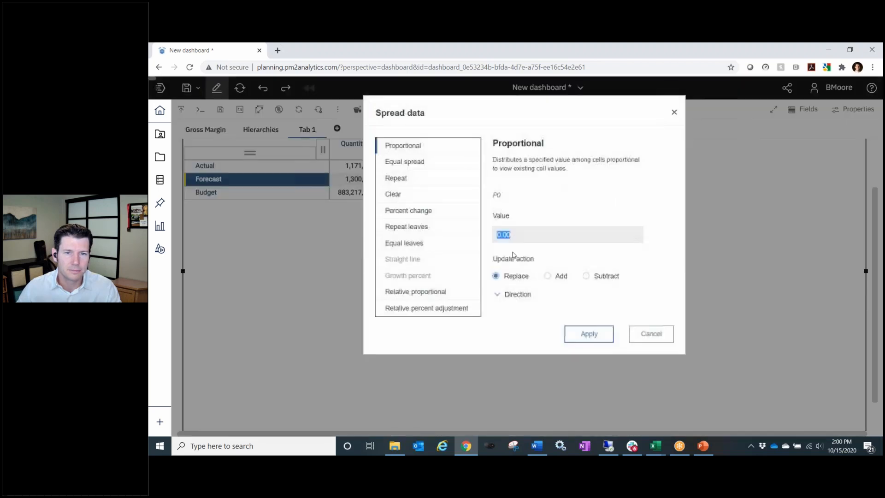
click(447, 314)
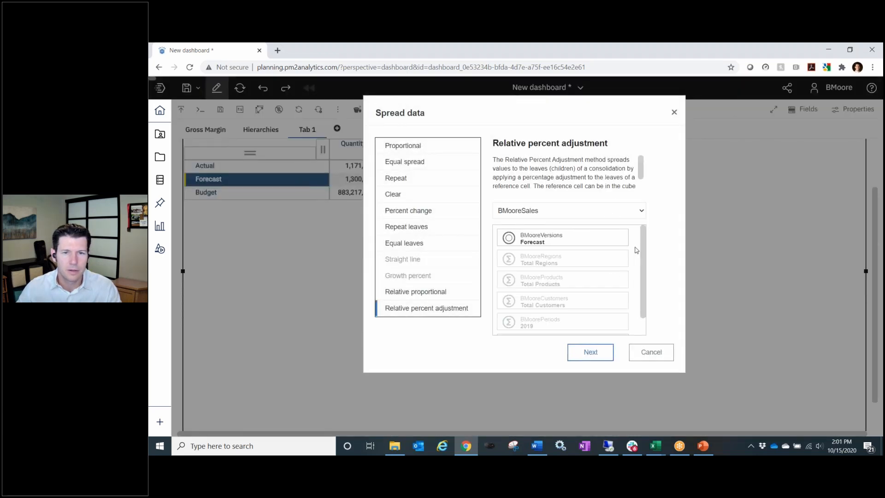
click(599, 240)
click(540, 271)
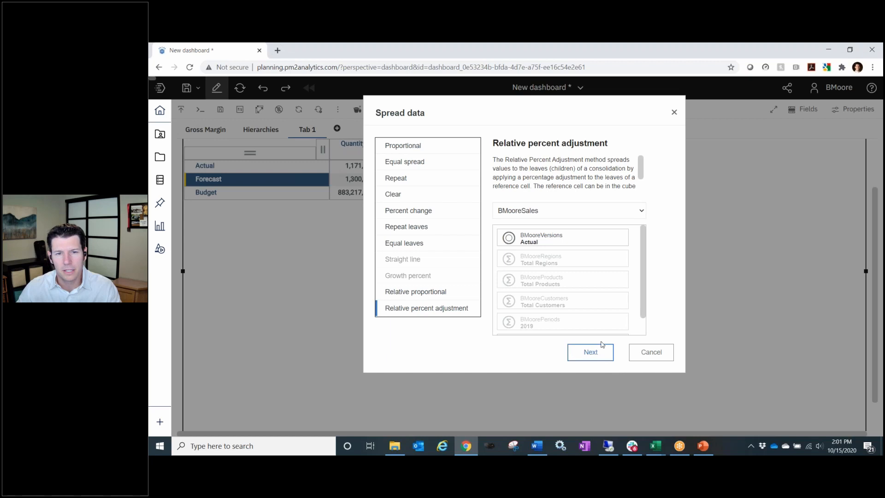
click(596, 357)
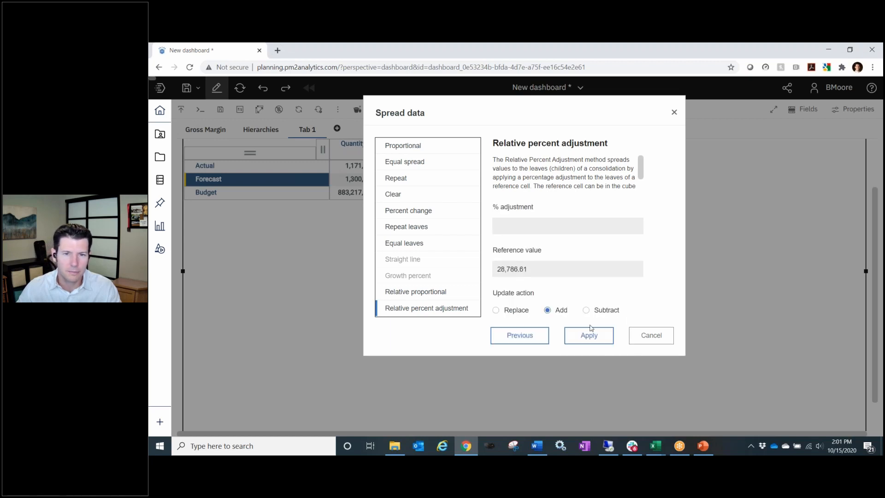
- Set the Forecast Unit Cost adjustment to 103% with the Replace update action and apply the spread
click(574, 222)
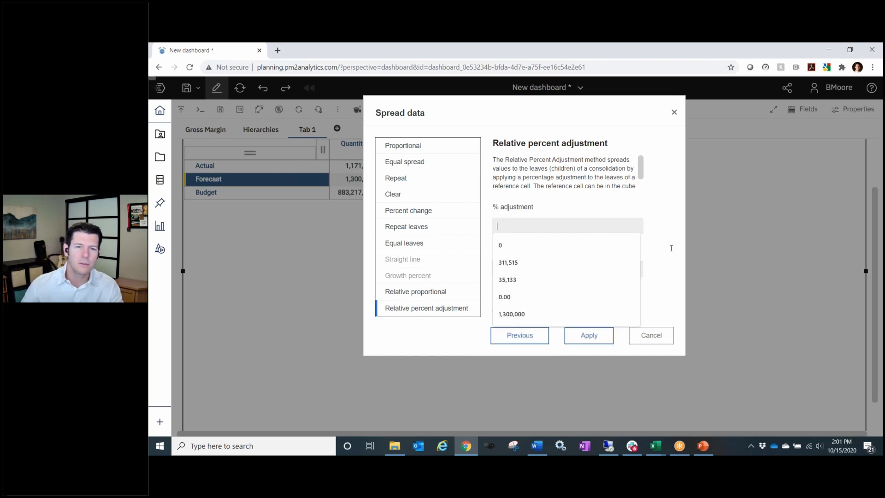
text(10)
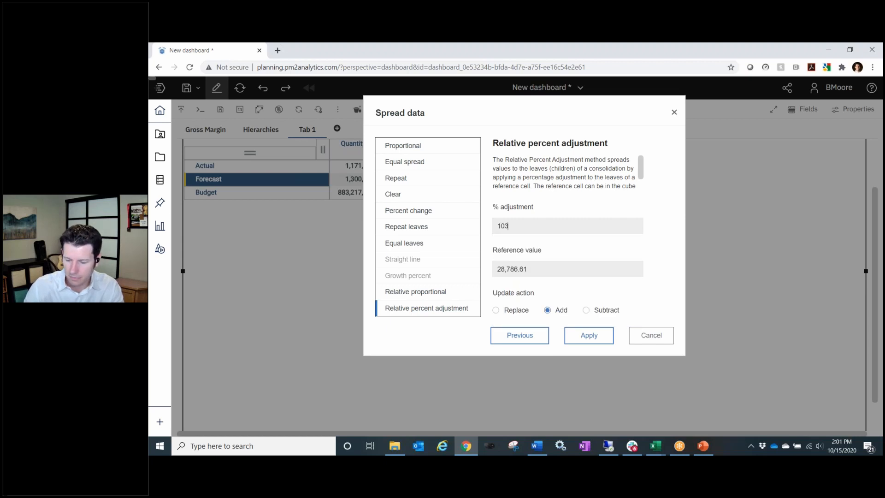
text(3)
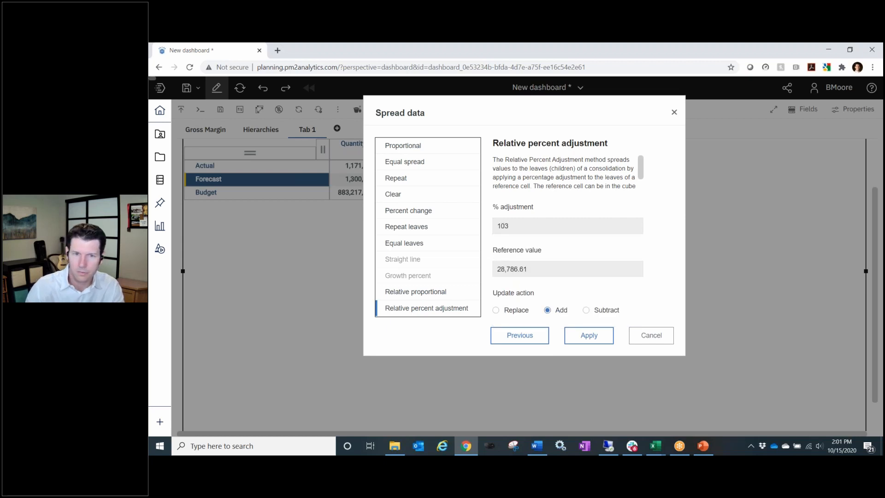
click(519, 313)
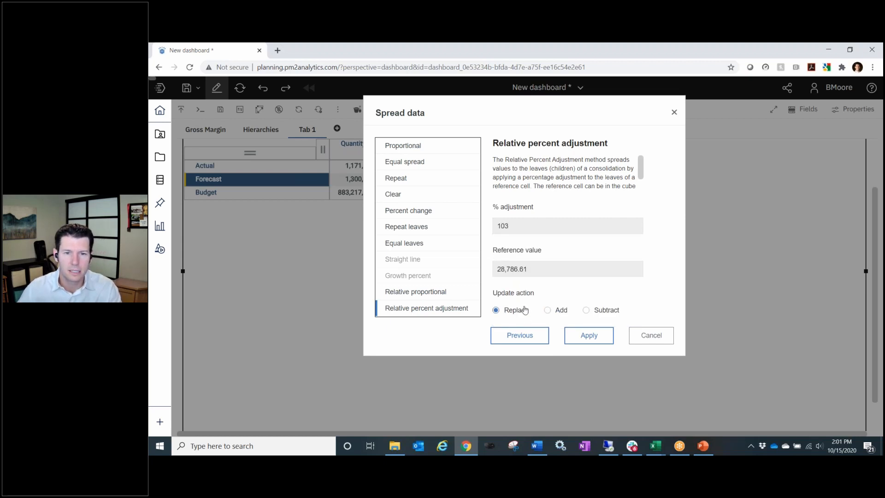
click(590, 336)
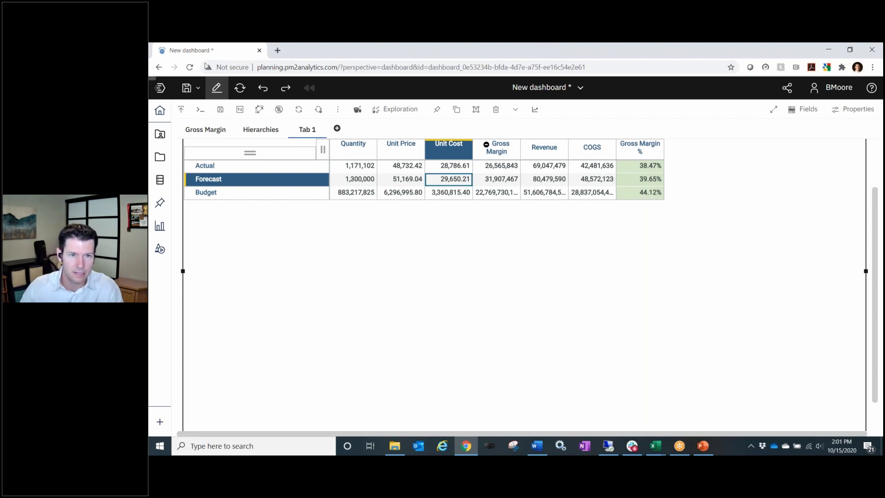
- Rename the Tab 1 dashboard tab as Forecast Seed
click(310, 131)
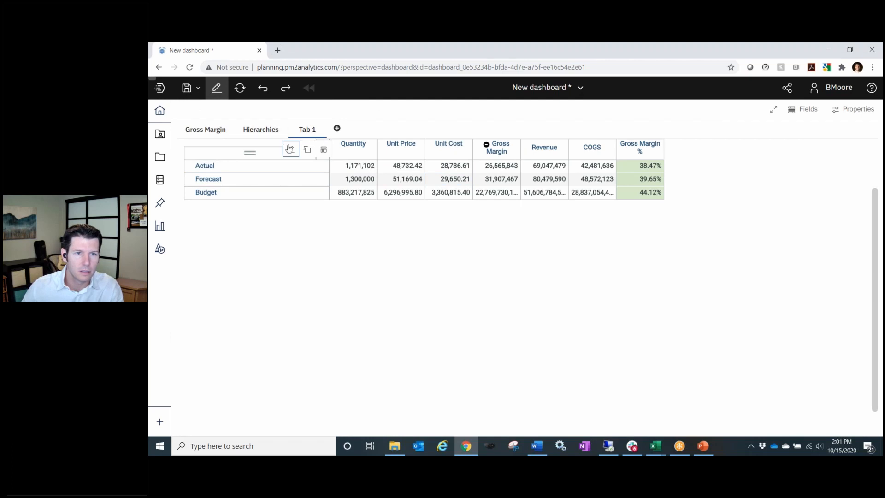
click(291, 150)
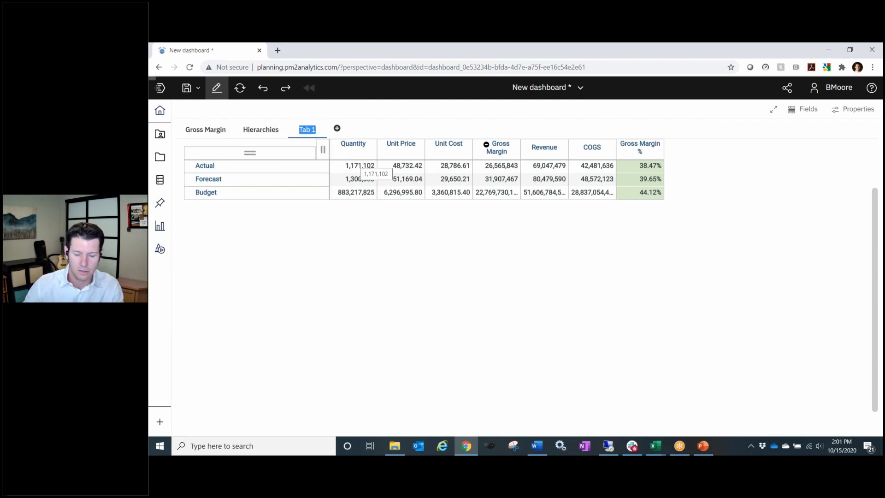
text(Fore)
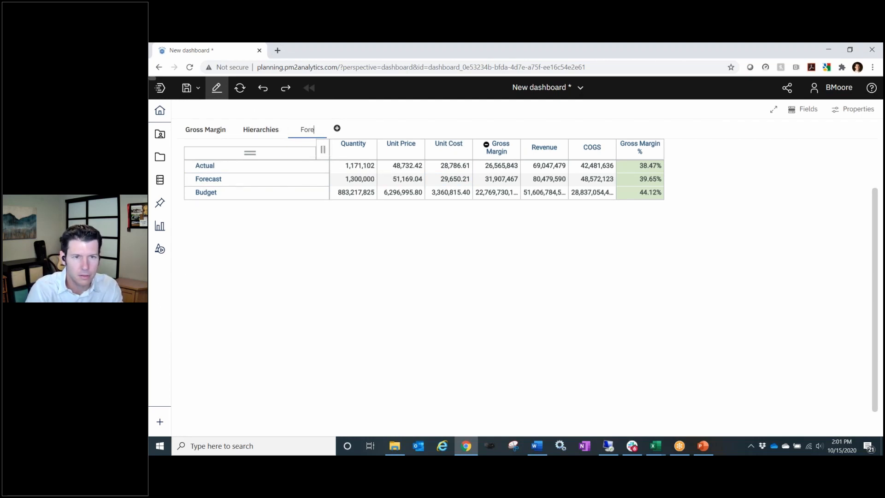
text(cast Seed)
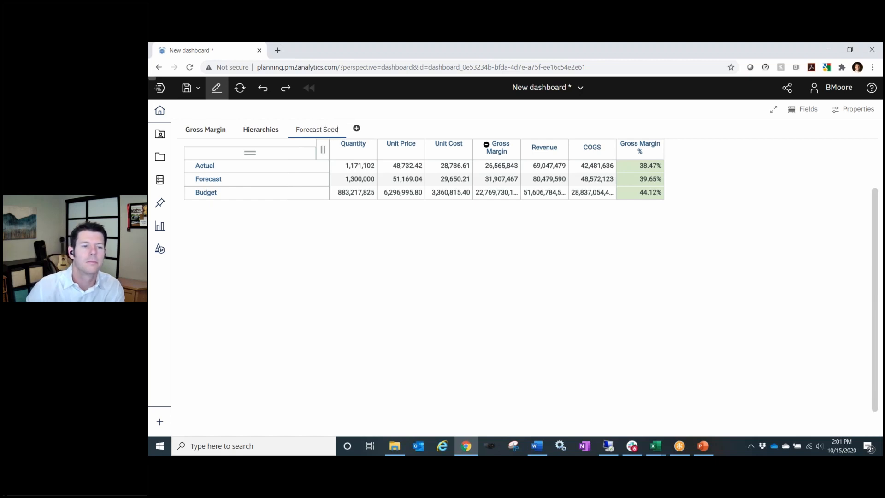
click(412, 238)
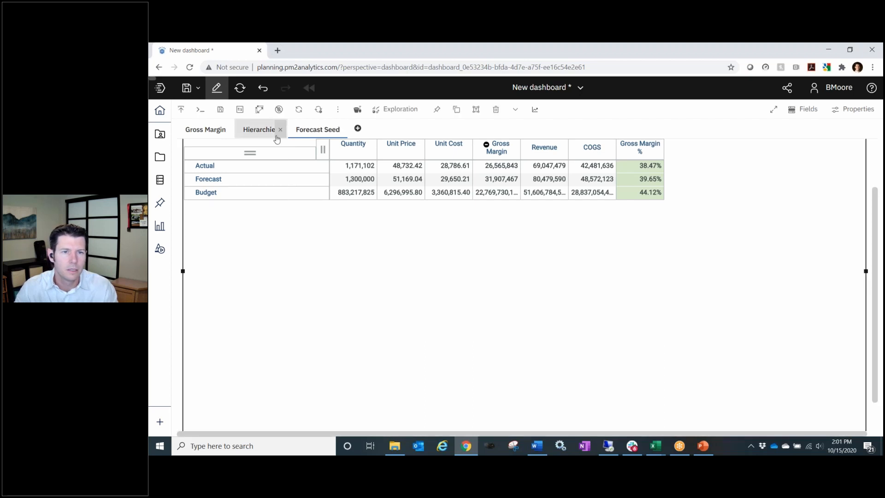
- On the Gross Margin tab, swap BMooreMeasures on the columns with BMooreVersions to compare Gross Margin by version, and undo the swap
click(201, 131)
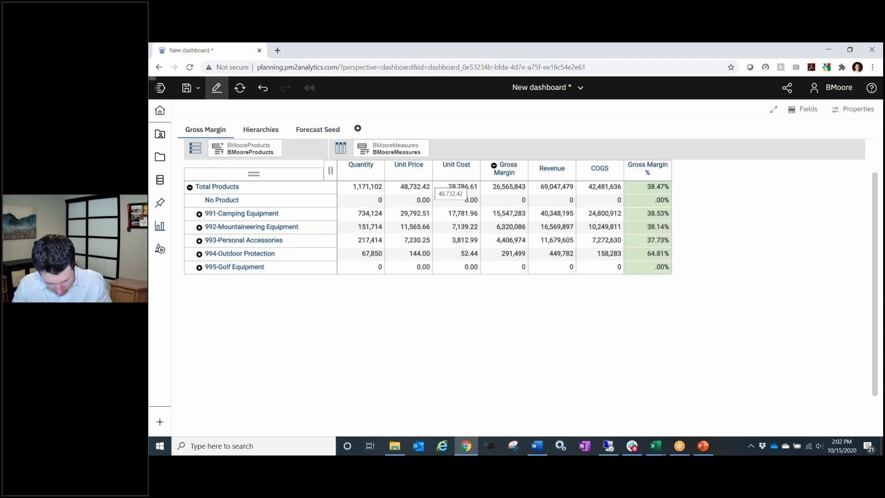
click(515, 172)
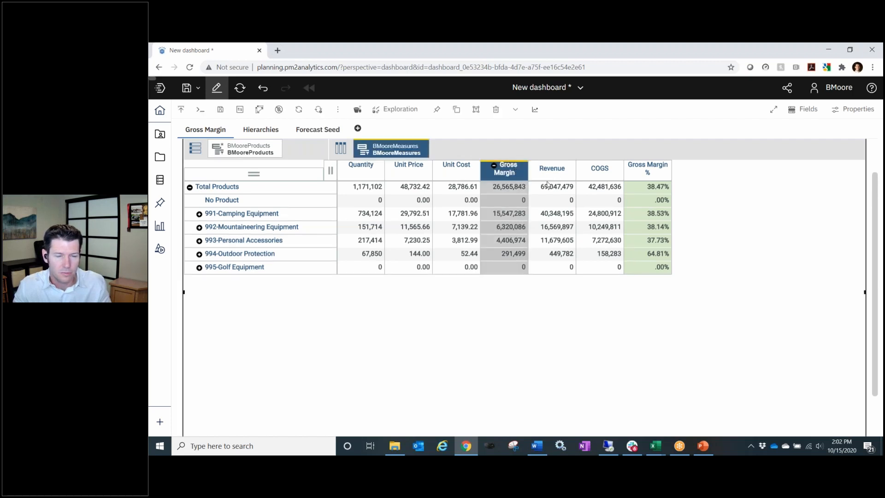
scroll(875, 205, up, 1)
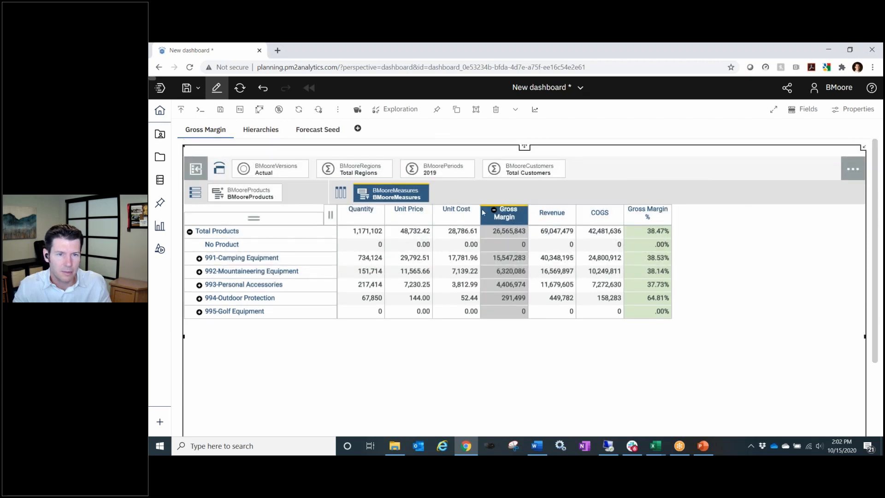
drag(482, 209, 265, 170)
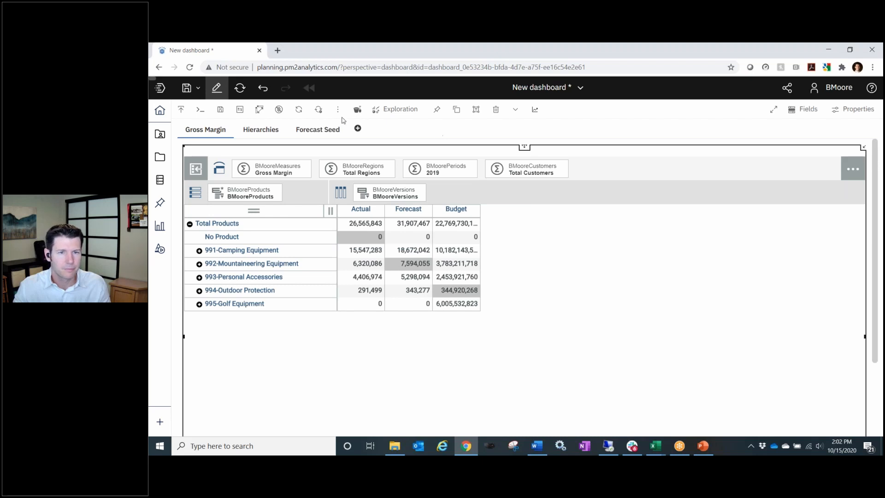
click(263, 92)
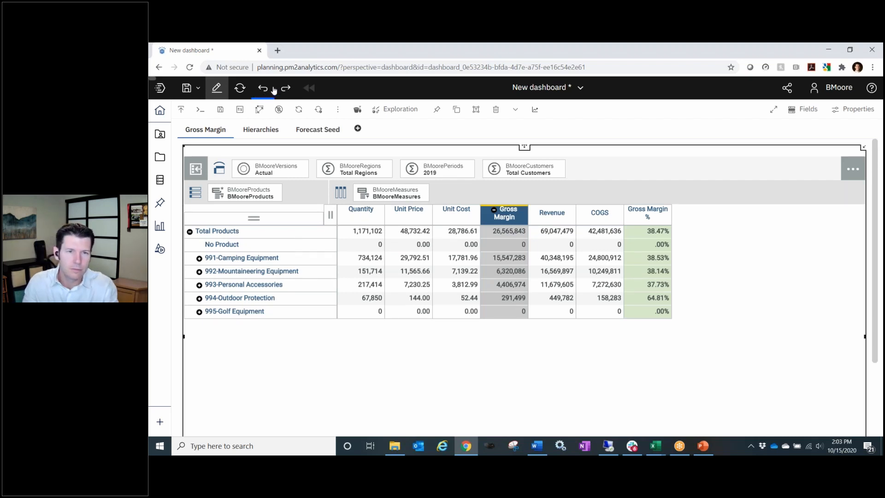
- Switch to the open Admin Functions dashboard and show its Forecasting tab
click(582, 87)
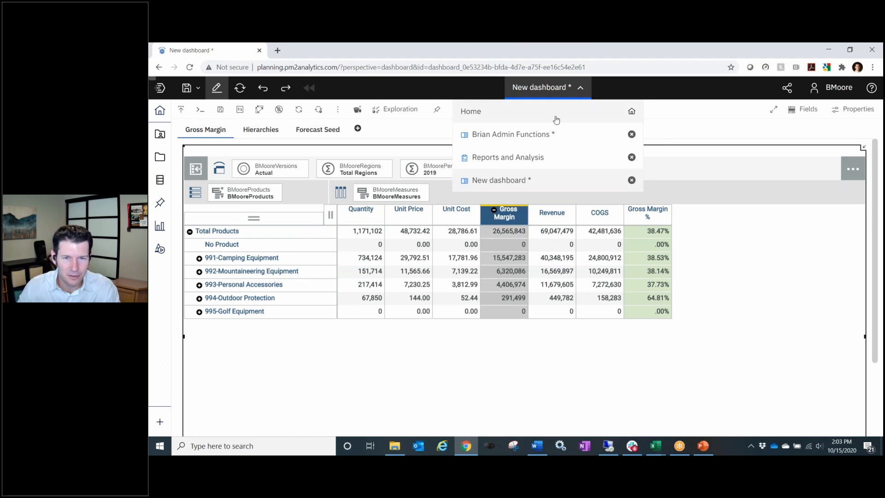
click(552, 134)
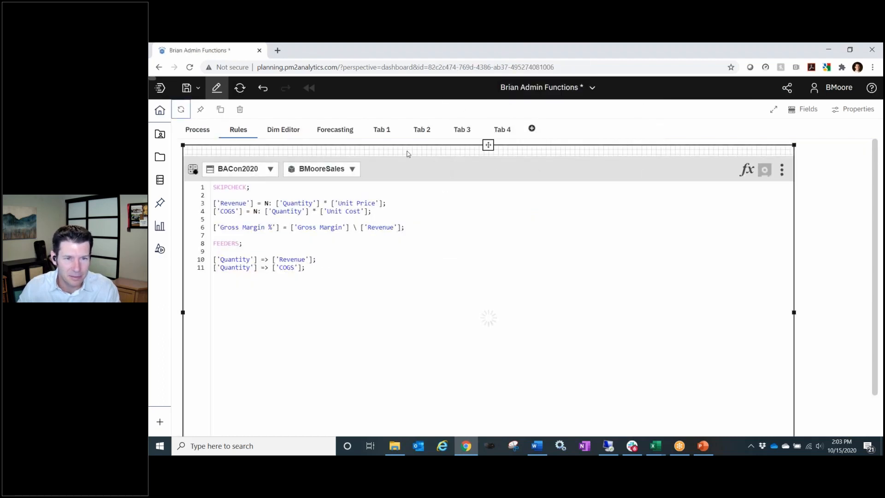
click(330, 131)
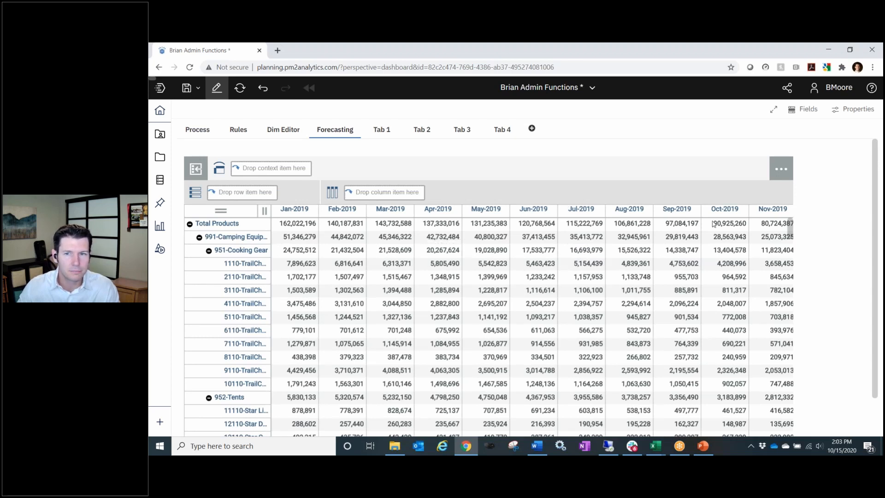
- Examine the monthly product values from Jan-2019 through Dec-2020, checking where the 2020 history ends
scroll(440, 249, down, 1)
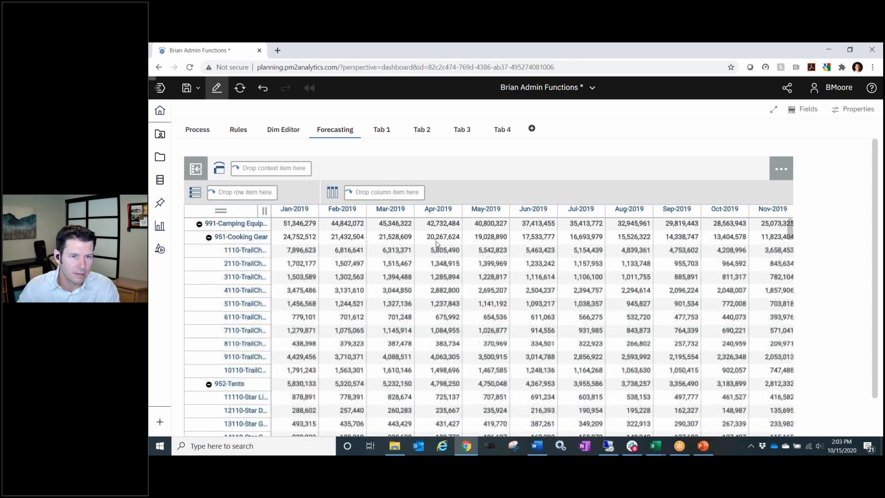
scroll(441, 249, up, 1)
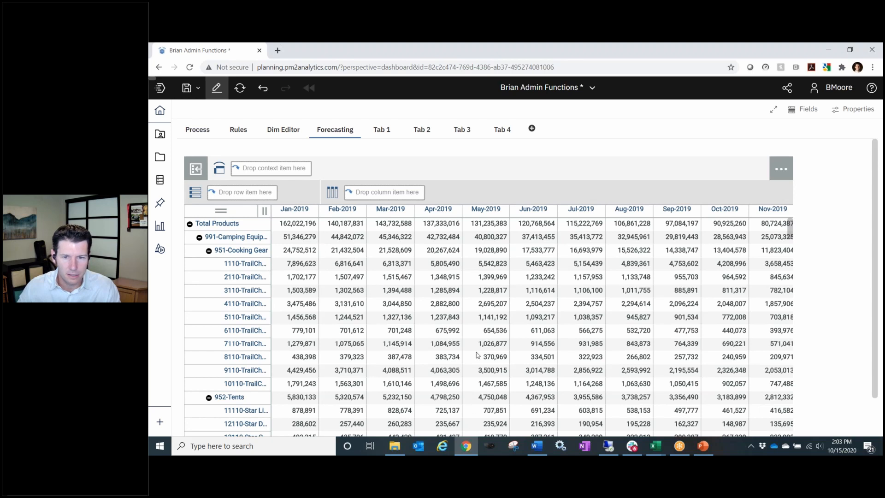
scroll(478, 355, right, 8)
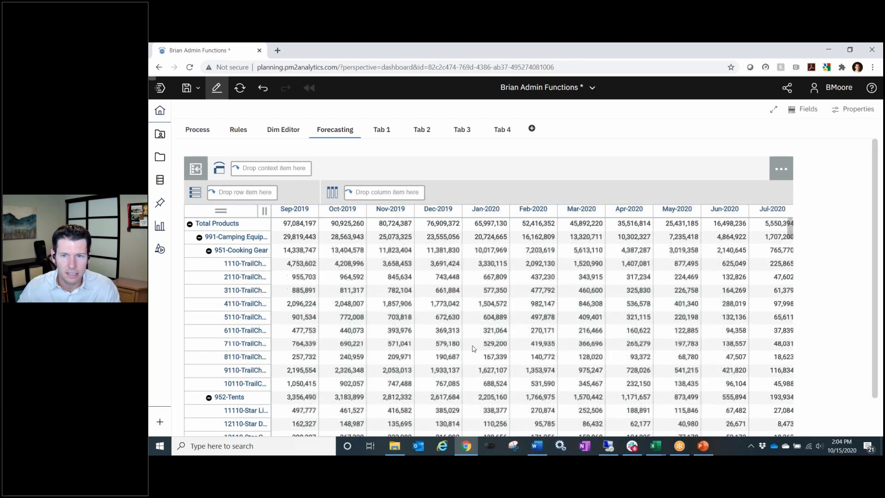
scroll(473, 348, right, 6)
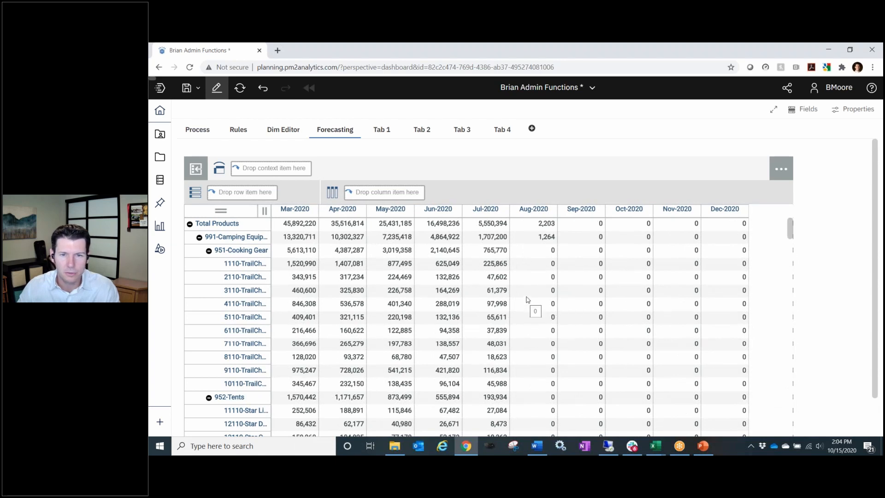
scroll(557, 283, left, 3)
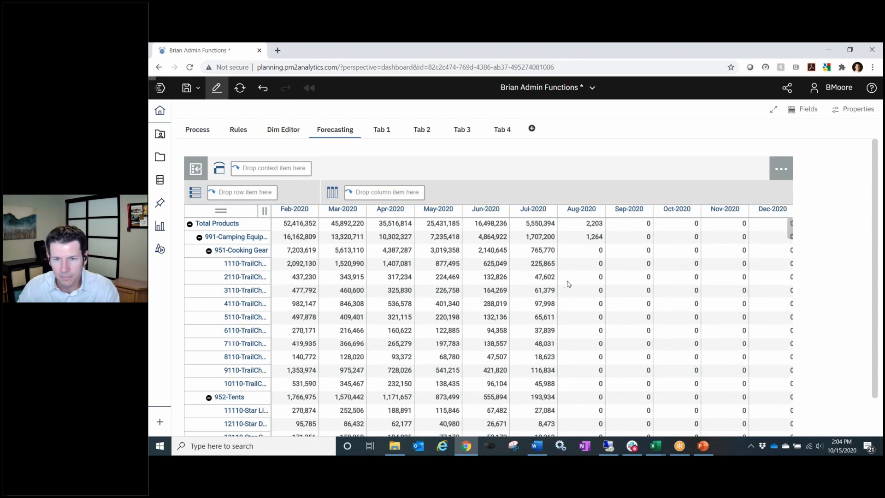
scroll(568, 283, right, 1)
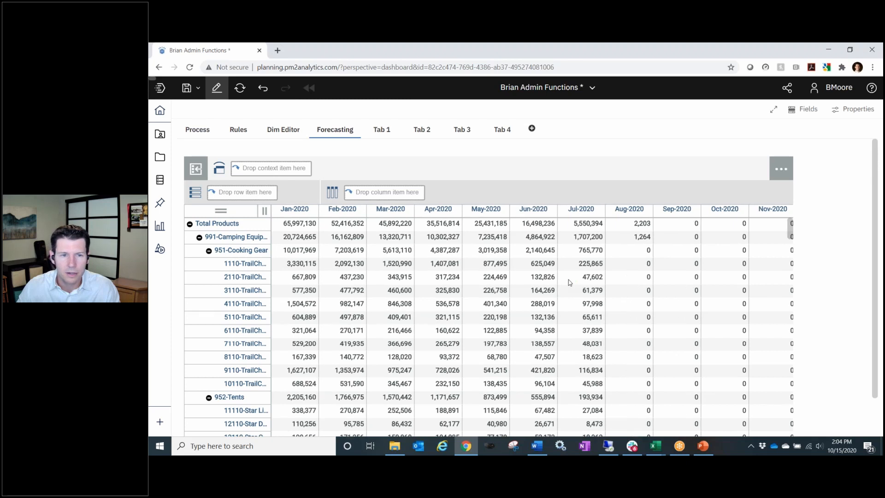
scroll(569, 283, right, 1)
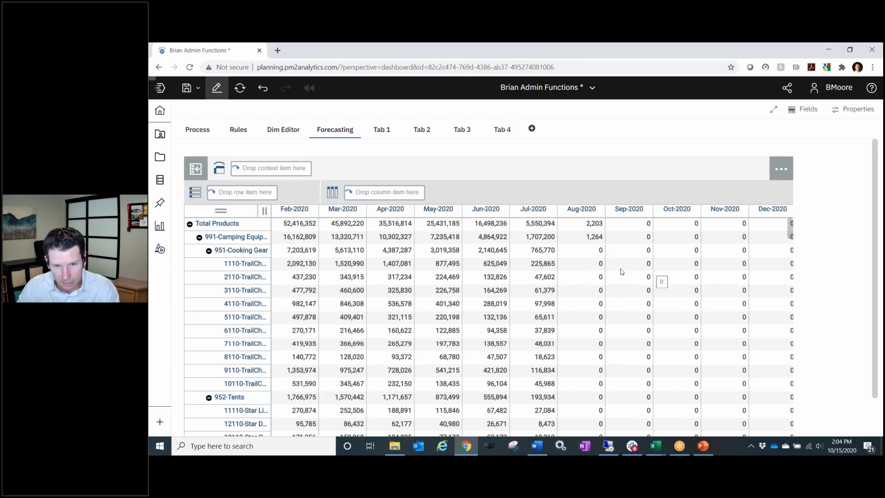
scroll(553, 264, left, 2)
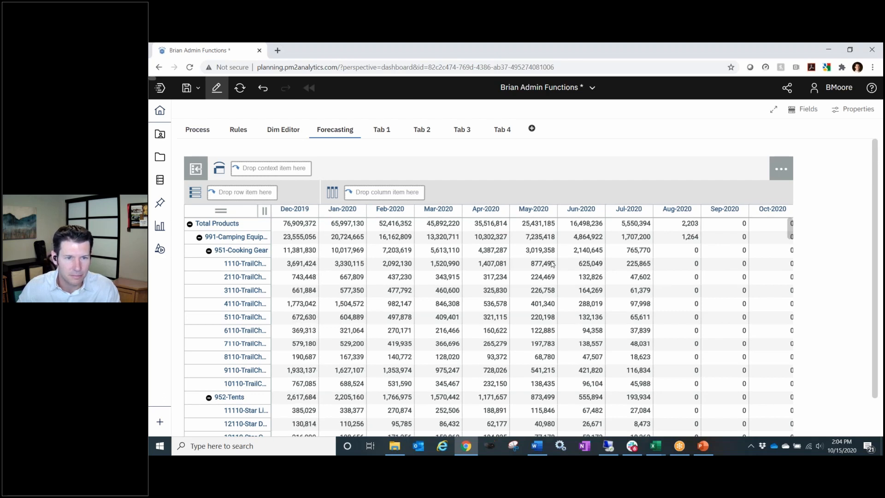
scroll(553, 264, left, 11)
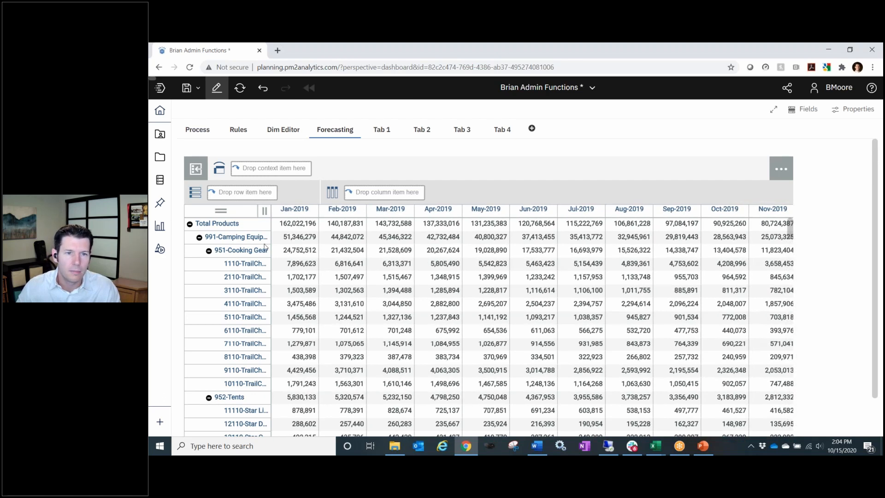
- Select the 1110-TrailChef row, open its forecast setup, and set the forecast period start to Aug-2020
click(233, 268)
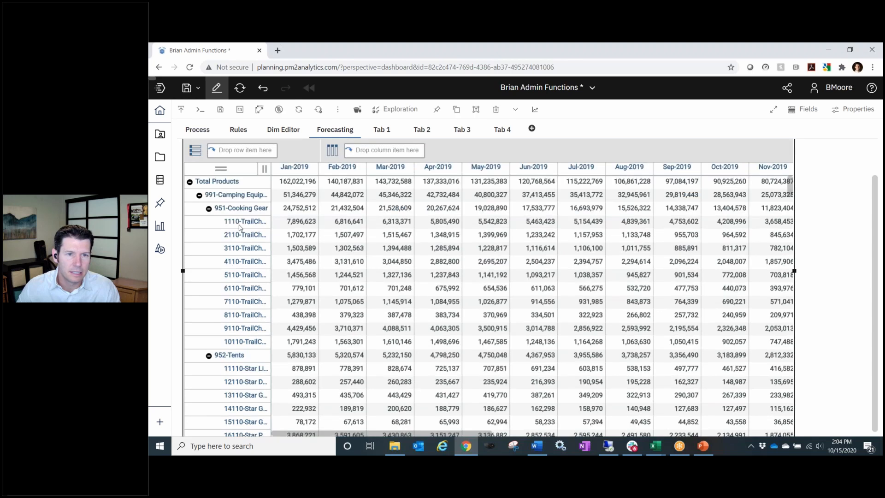
click(239, 225)
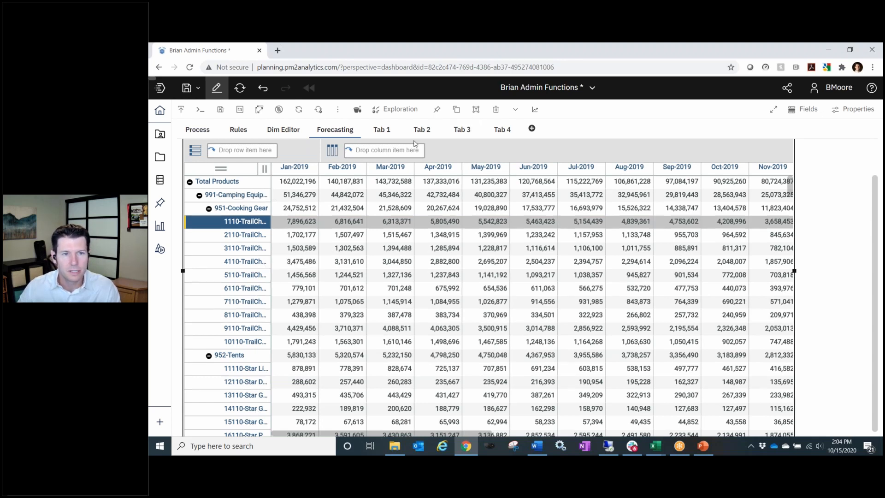
click(535, 110)
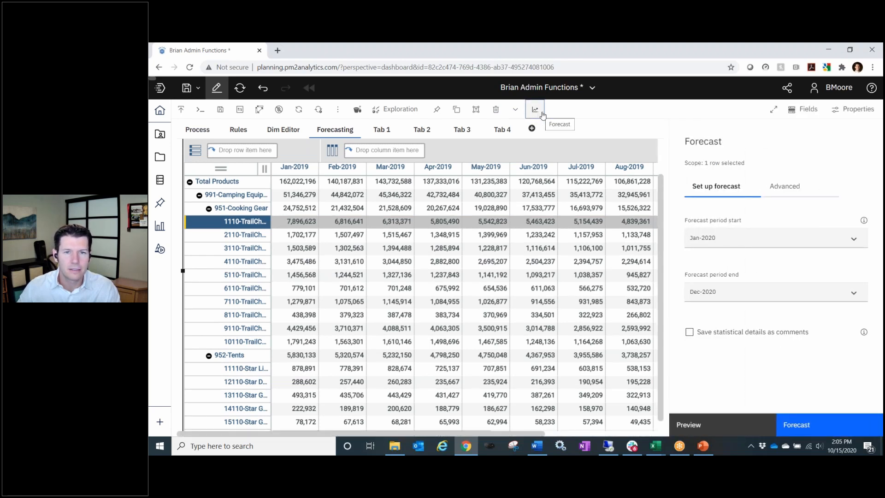
click(760, 240)
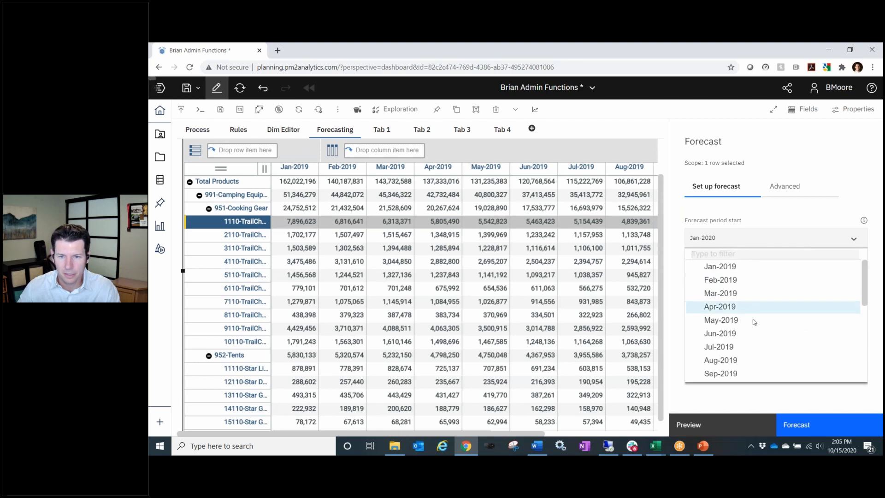
scroll(747, 357, down, 3)
scroll(748, 349, down, 1)
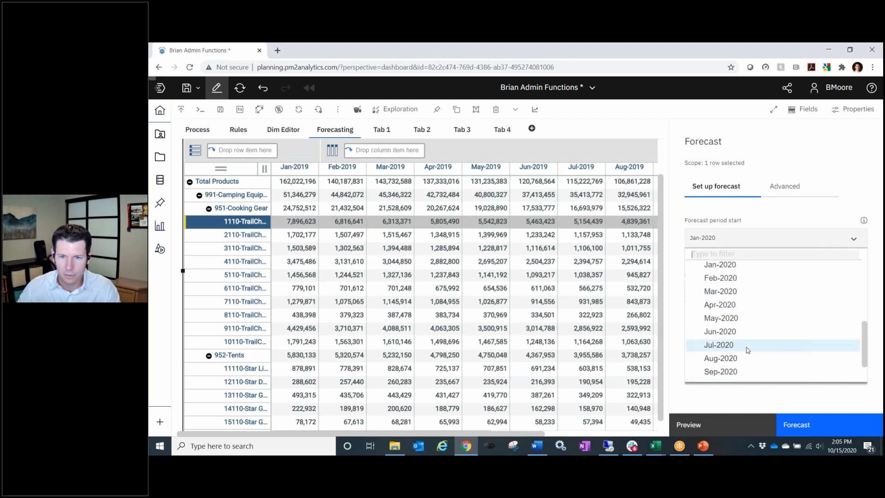
click(749, 359)
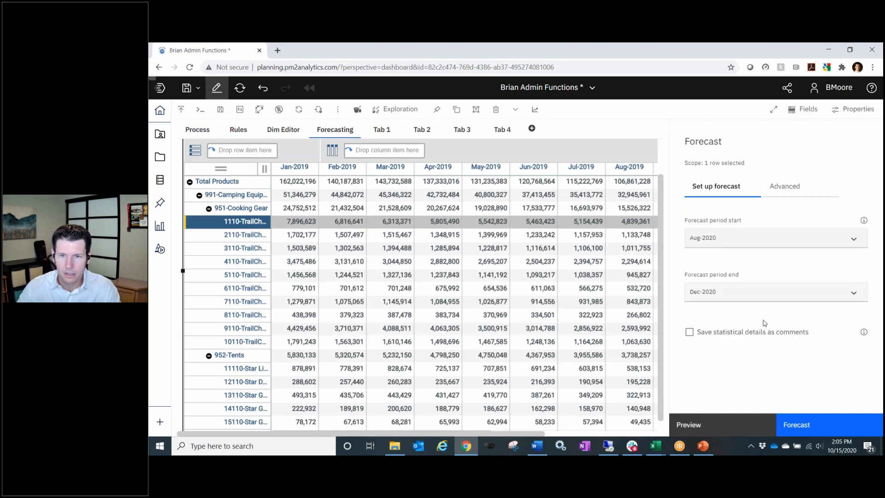
- Preview the forecast for 1110-TrailChef Water Bag, review its prediction accuracy, chart and statistical details, and close the preview
click(714, 420)
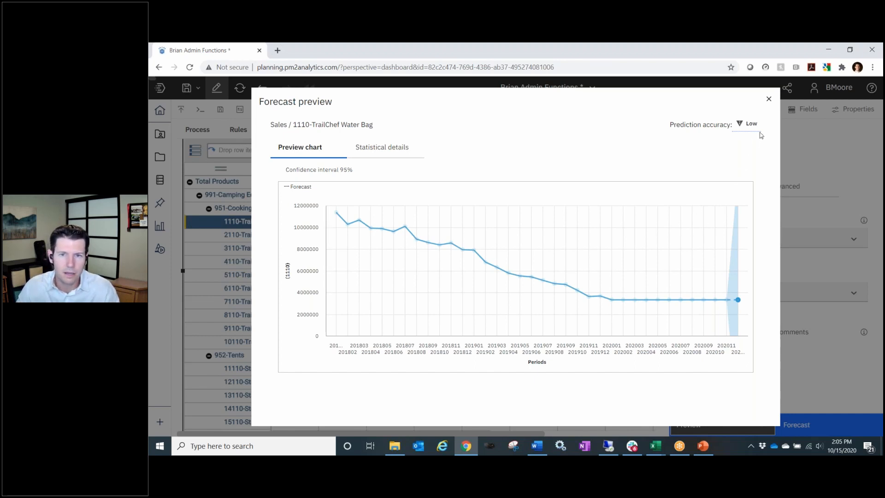
mouse_move(748, 125)
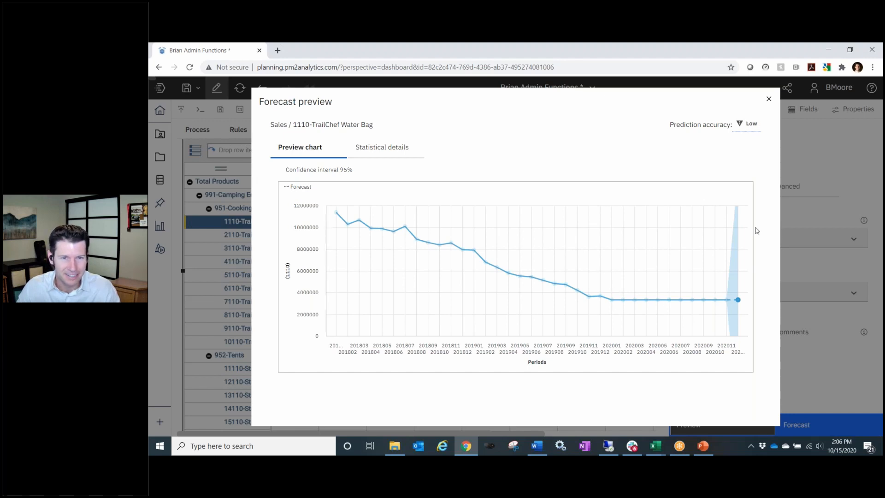
click(390, 147)
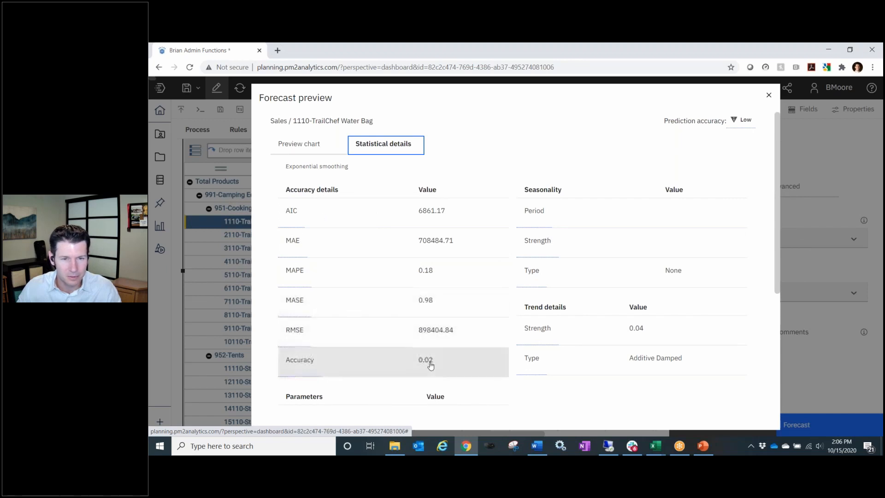
scroll(399, 323, down, 2)
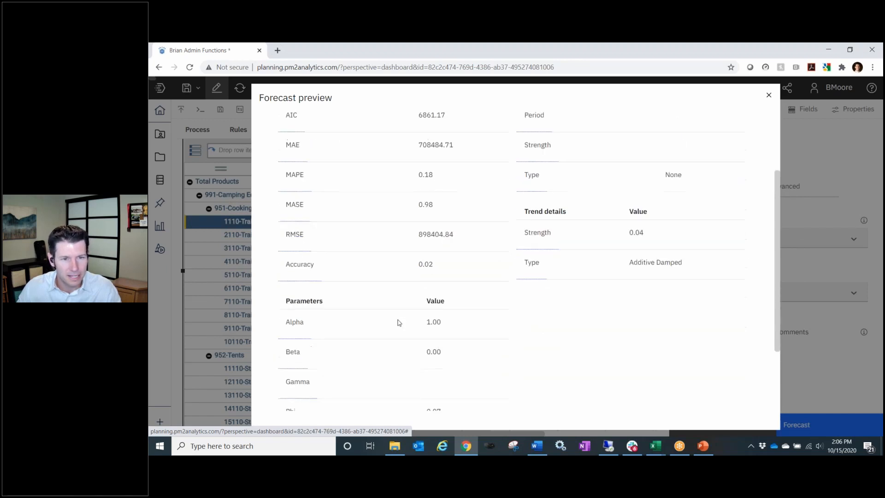
scroll(400, 323, down, 2)
scroll(399, 323, up, 4)
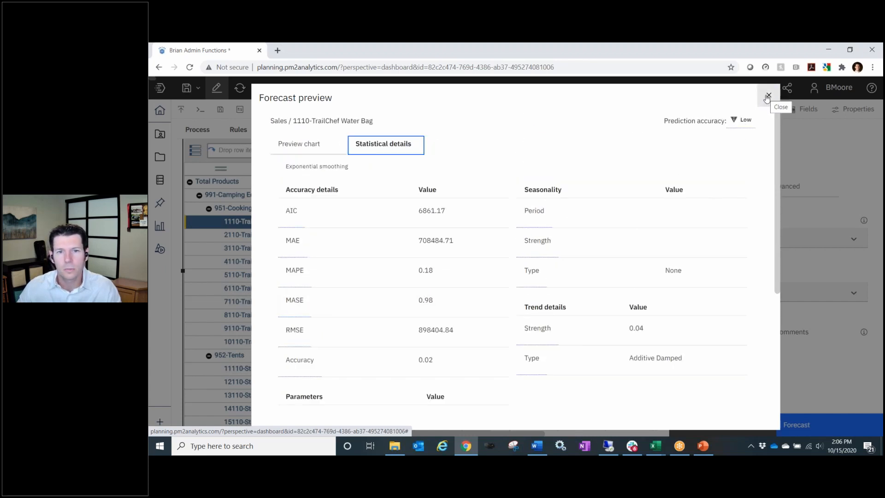
click(765, 97)
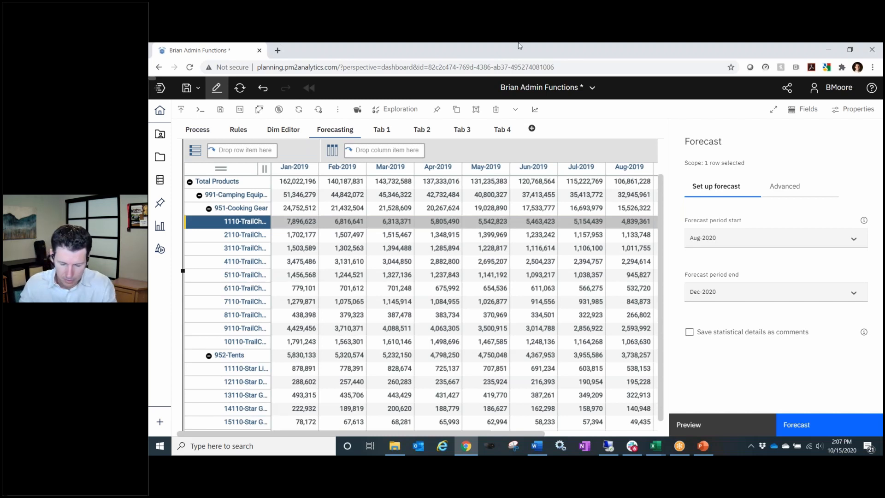
- Switch to the open New dashboard and add a tab using the template with one wide panel above two smaller ones
click(601, 90)
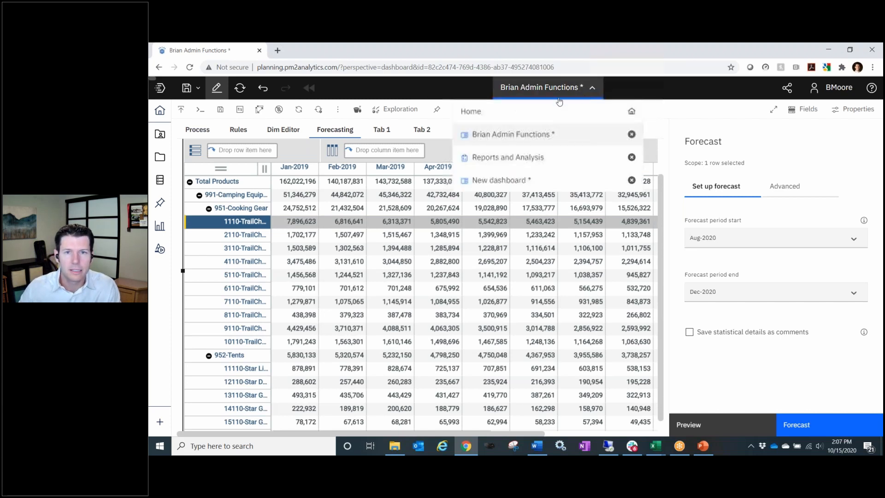
click(527, 184)
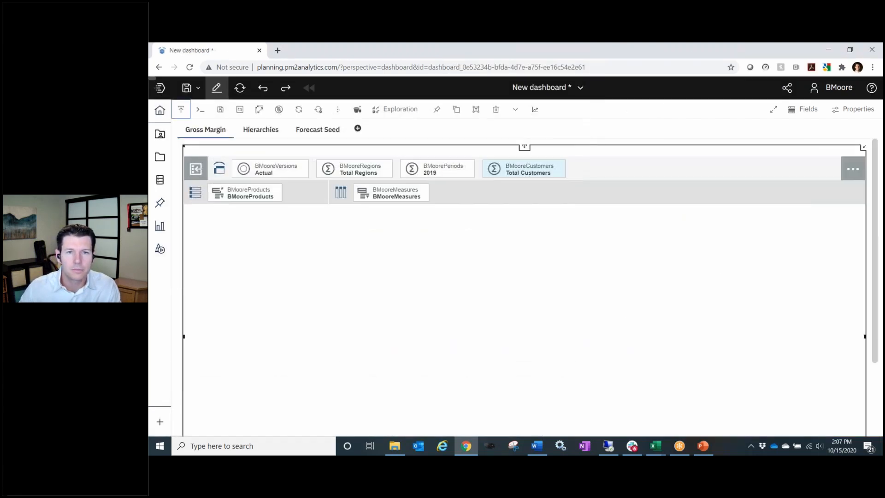
click(358, 128)
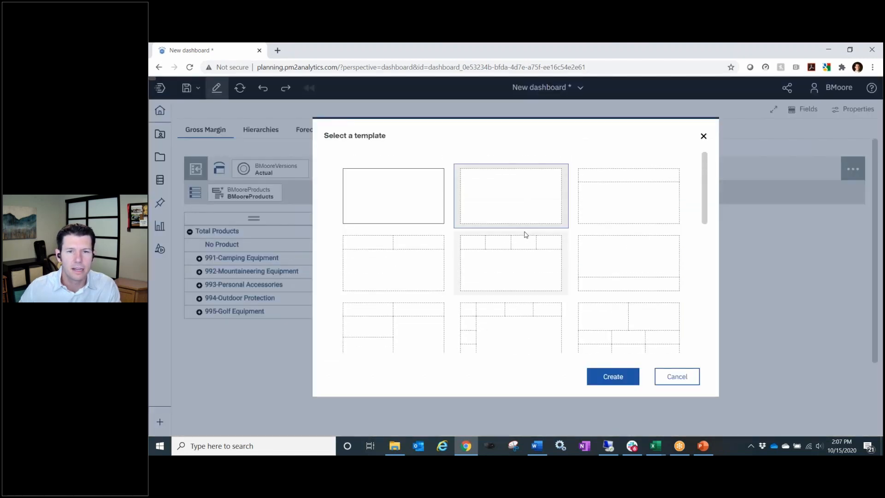
scroll(524, 235, down, 5)
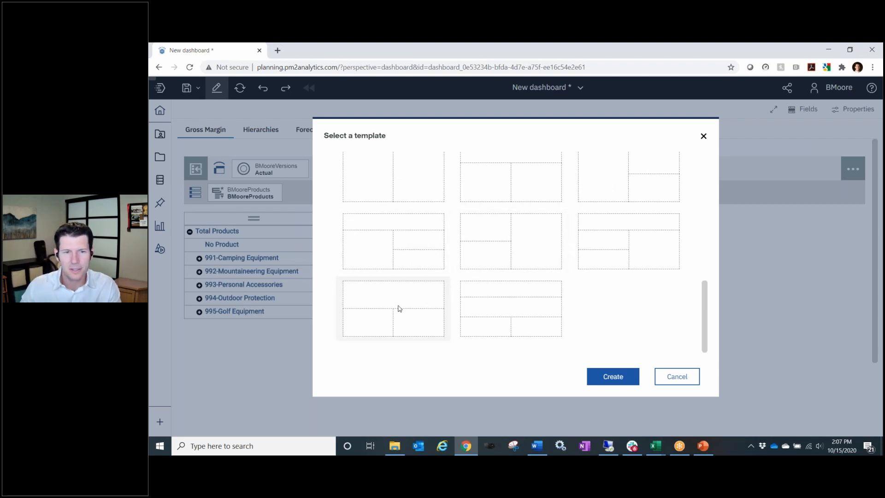
scroll(406, 312, up, 1)
scroll(406, 313, up, 5)
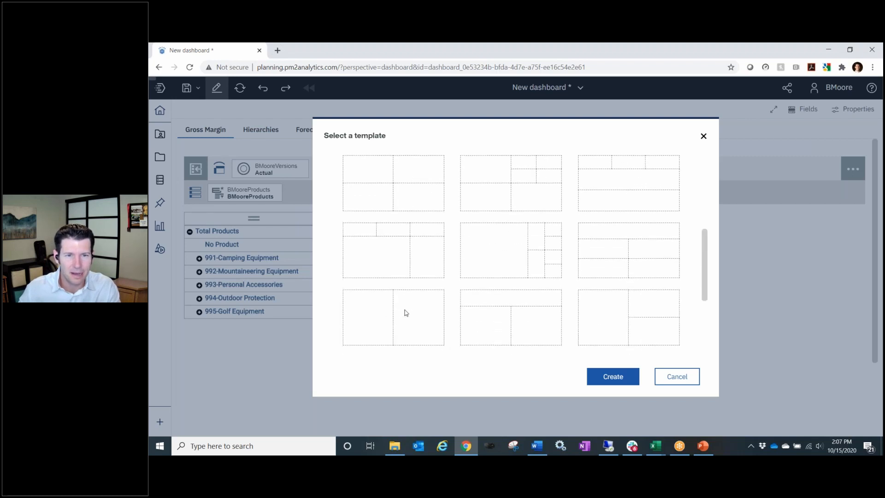
scroll(405, 313, up, 2)
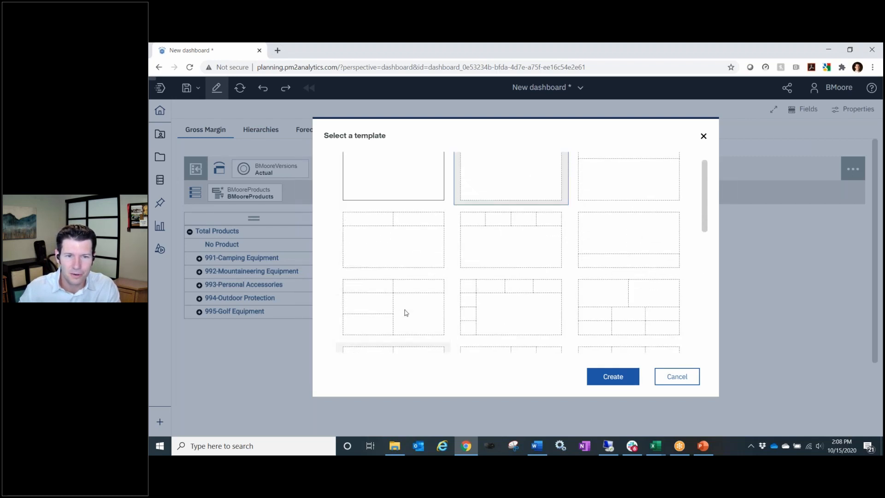
scroll(405, 313, down, 5)
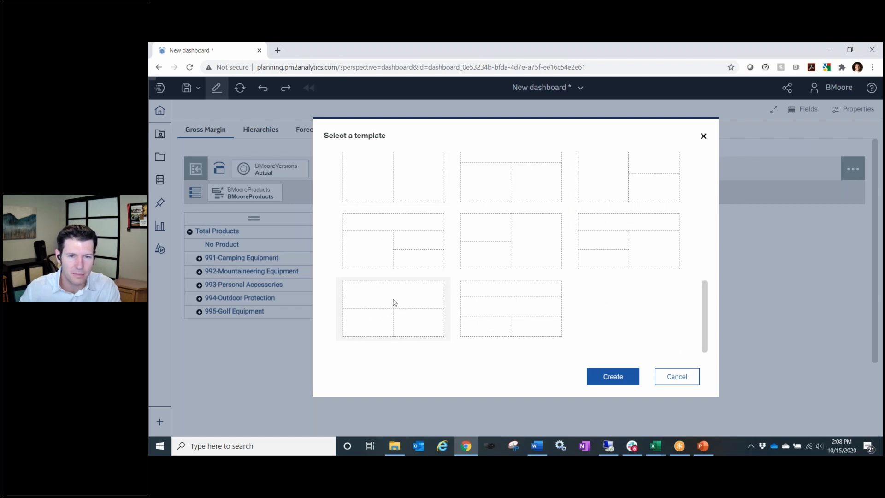
double_click(394, 301)
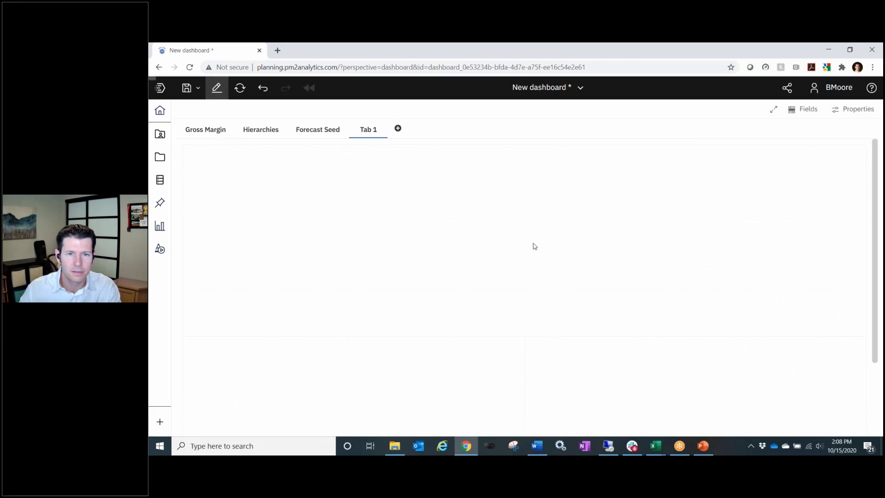
scroll(514, 225, down, 1)
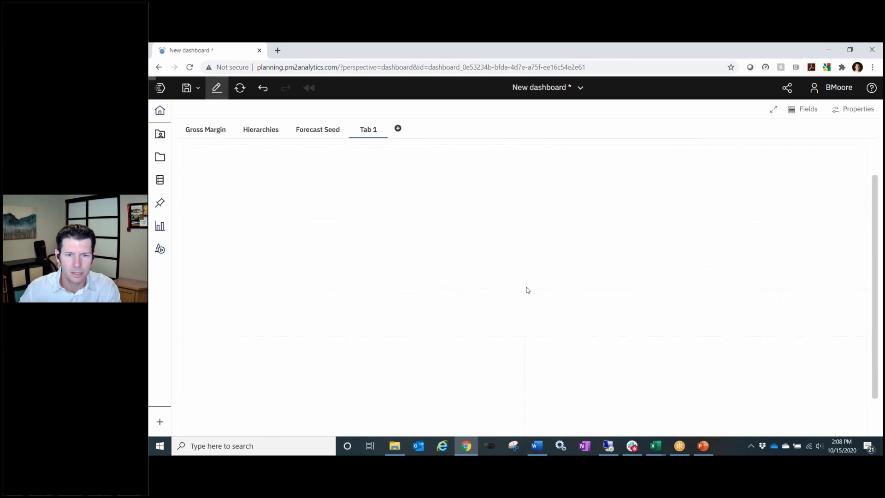
scroll(521, 304, up, 1)
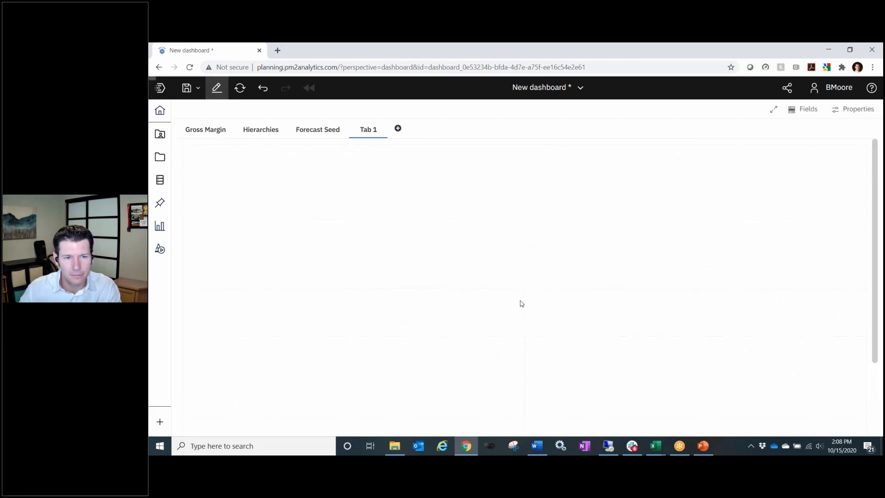
- Copy the product measures view from the Gross Margin tab and paste it onto Tab 1
click(198, 132)
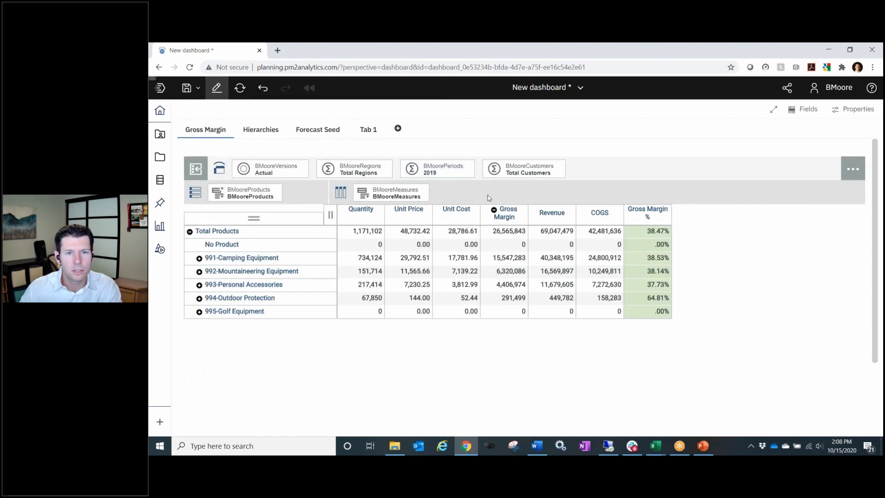
click(504, 200)
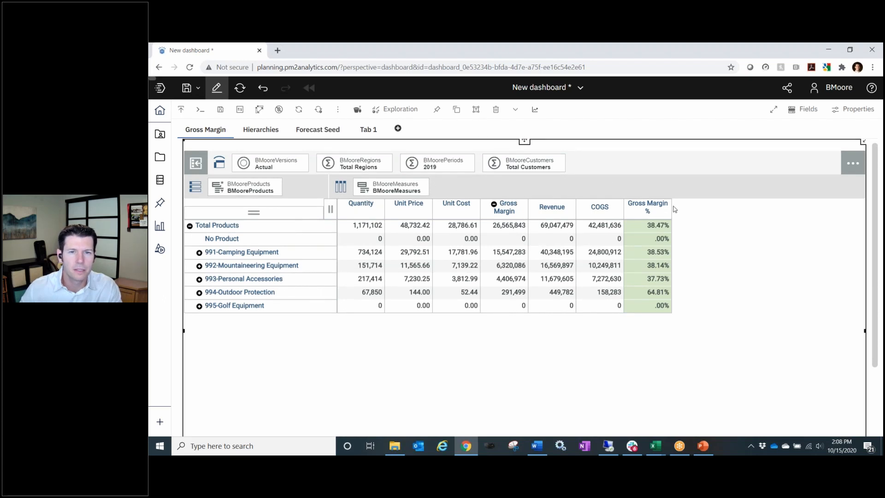
click(457, 110)
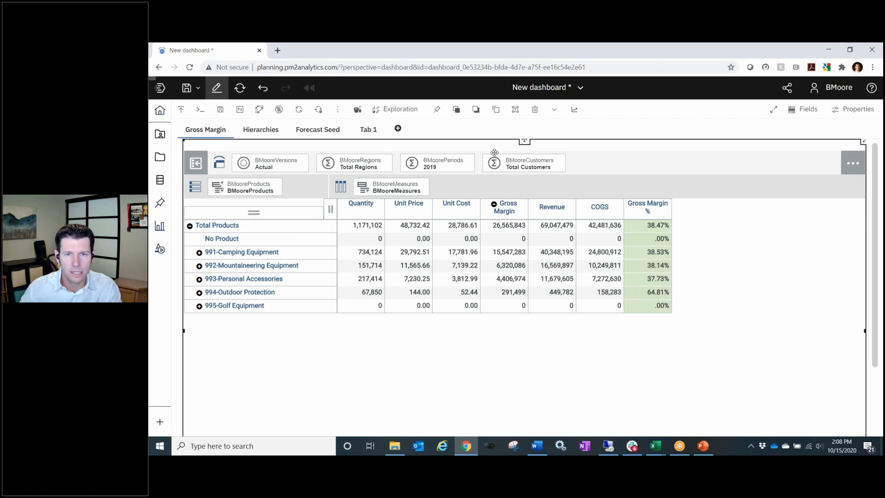
drag(495, 152, 365, 138)
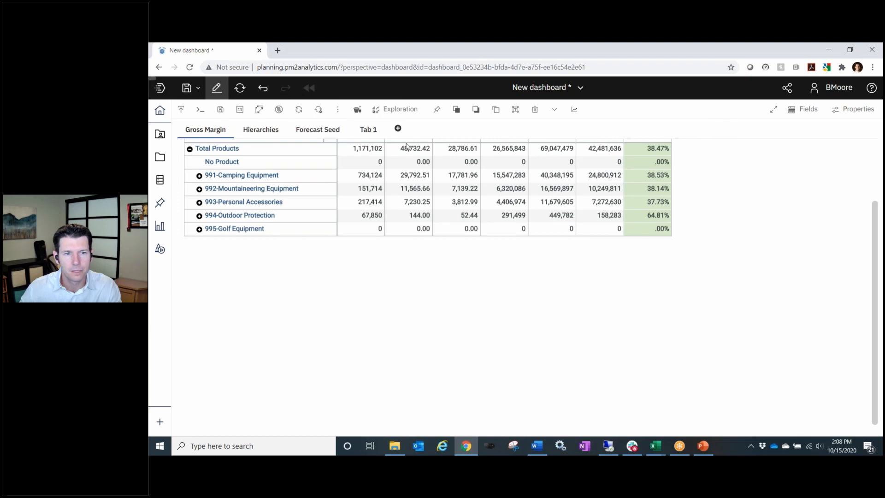
click(367, 132)
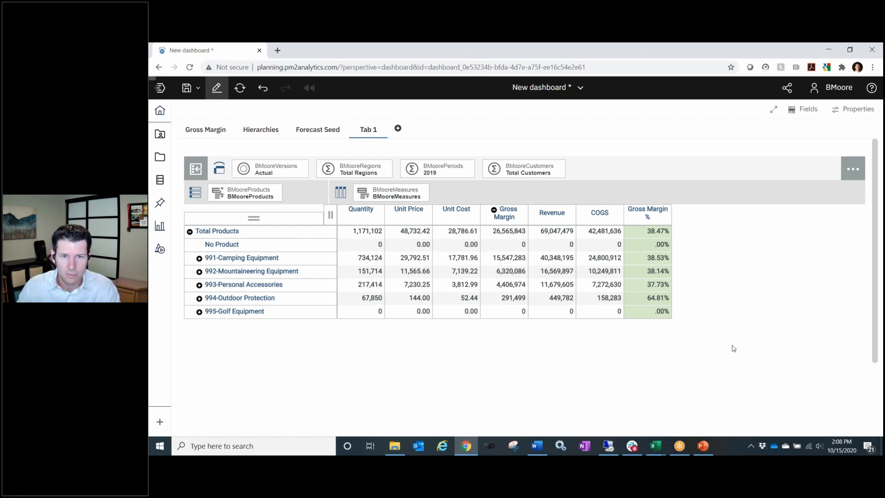
- Adjust the pasted product view on Tab 1 so that it starts slightly lower and extends wider across the canvas
click(677, 218)
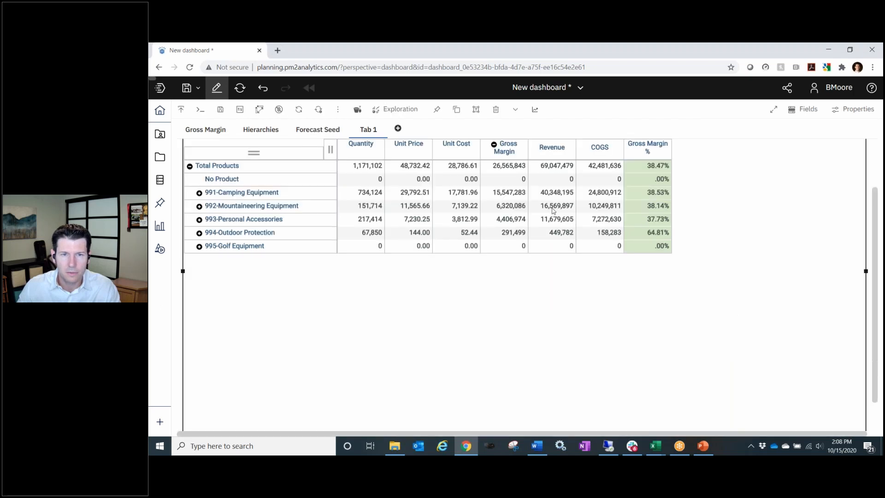
drag(879, 196, 875, 143)
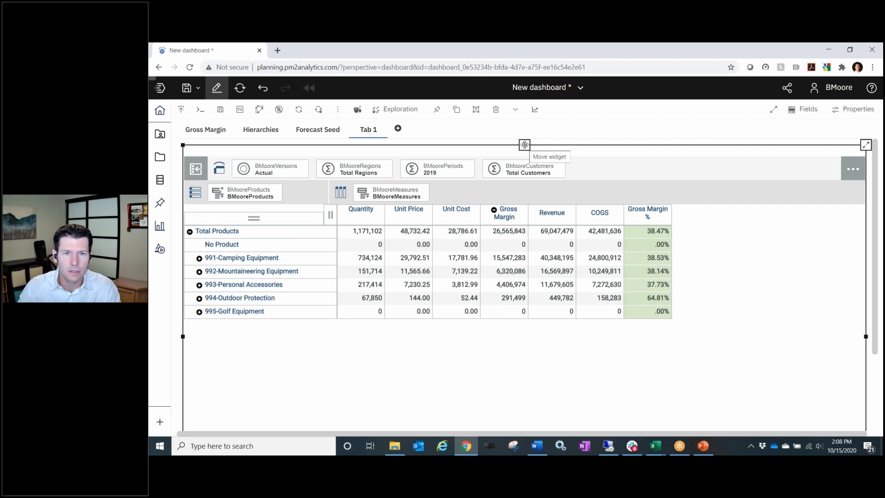
drag(525, 145, 624, 158)
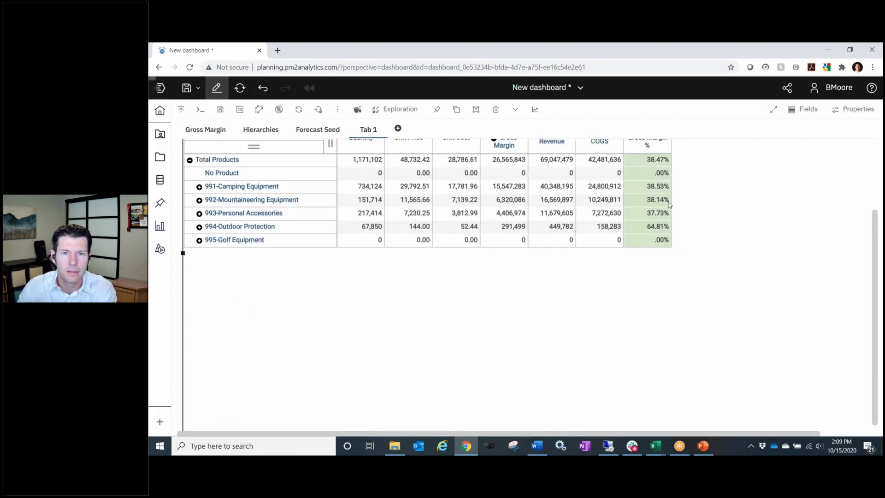
click(874, 190)
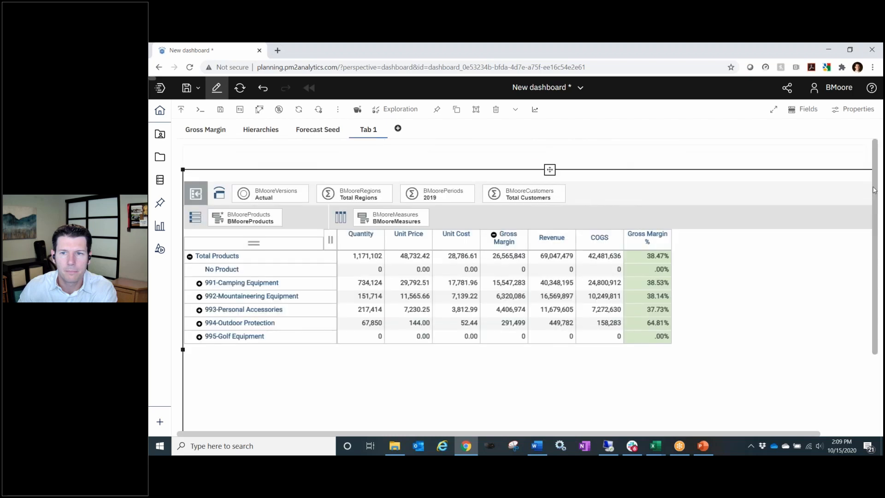
- Show Tab 1 in full screen and check the placement of the product view
click(774, 113)
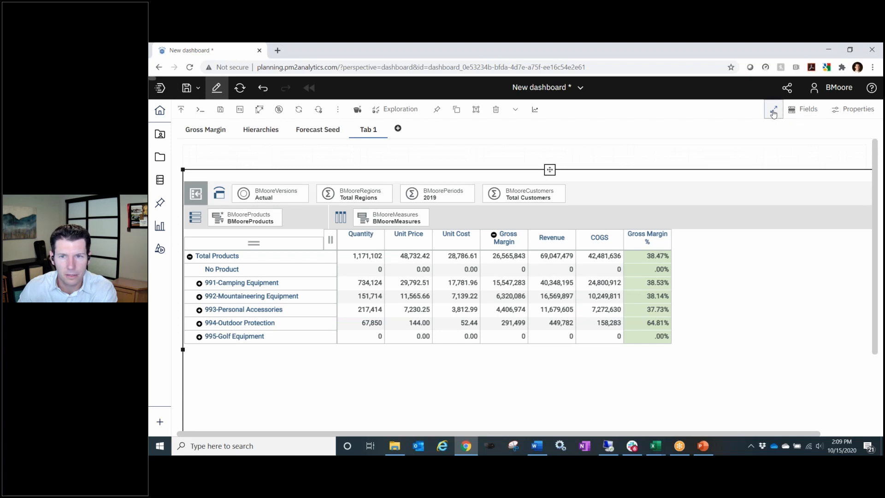
scroll(643, 88, down, 1)
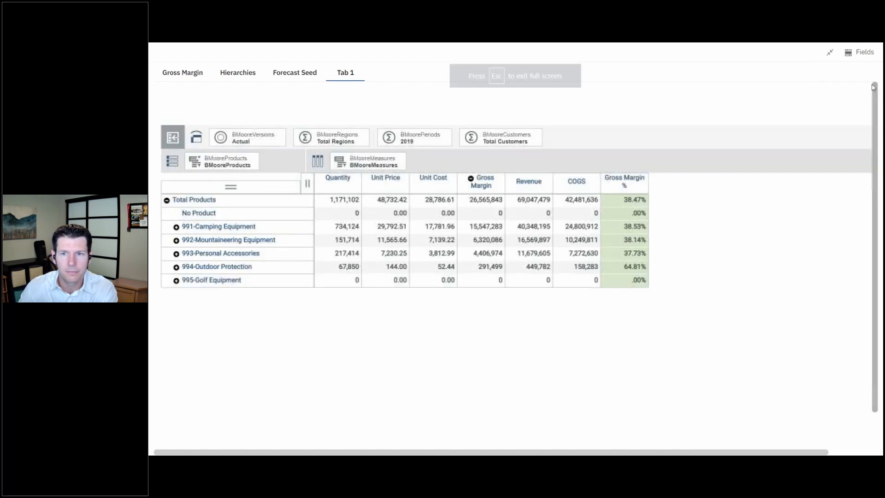
click(759, 150)
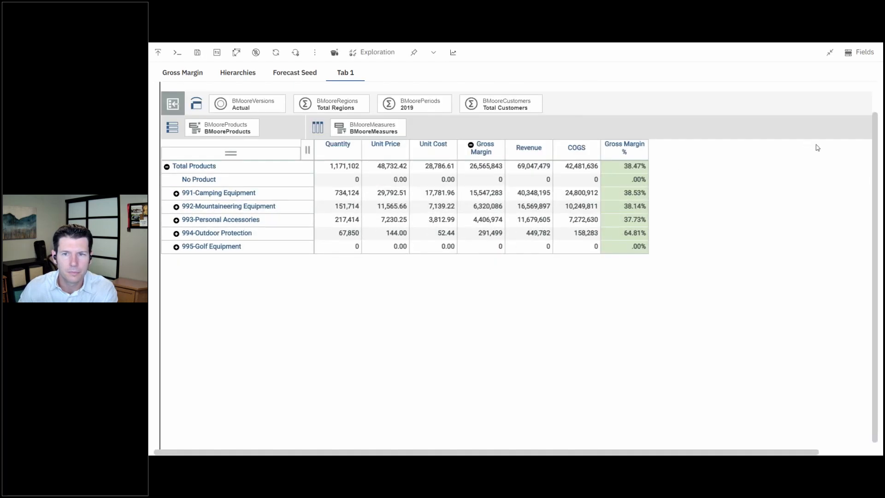
scroll(828, 129, up, 1)
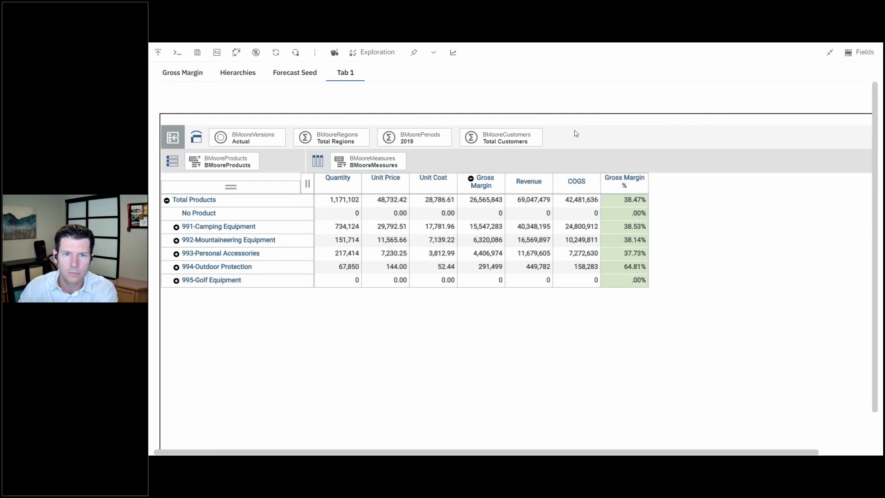
- Leave full screen and move the product view so that it snaps into the wide upper panel of Tab 1
scroll(577, 147, down, 1)
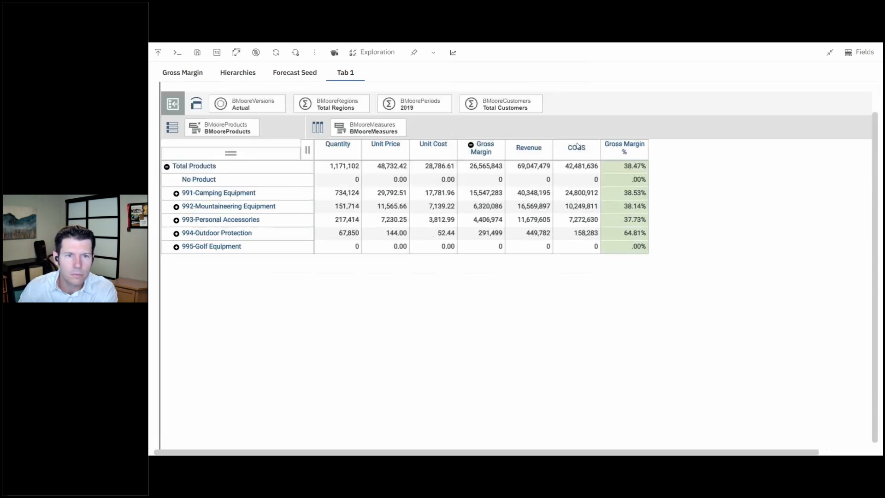
scroll(615, 119, up, 1)
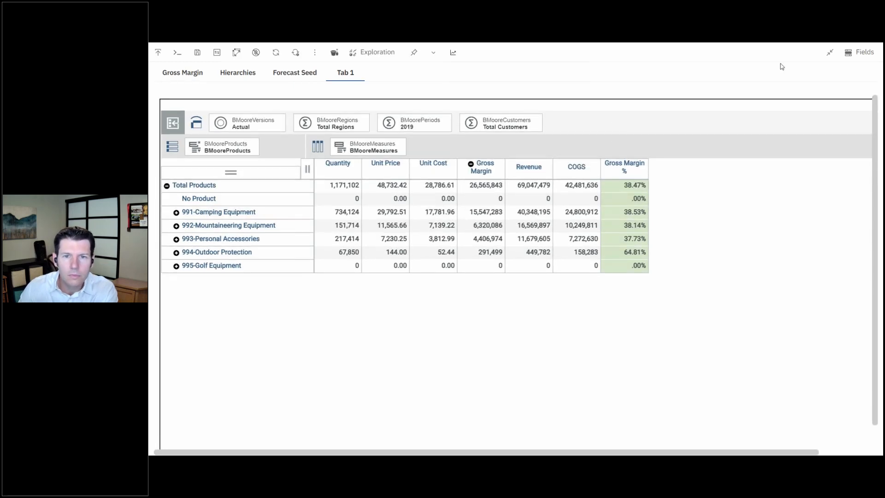
click(829, 52)
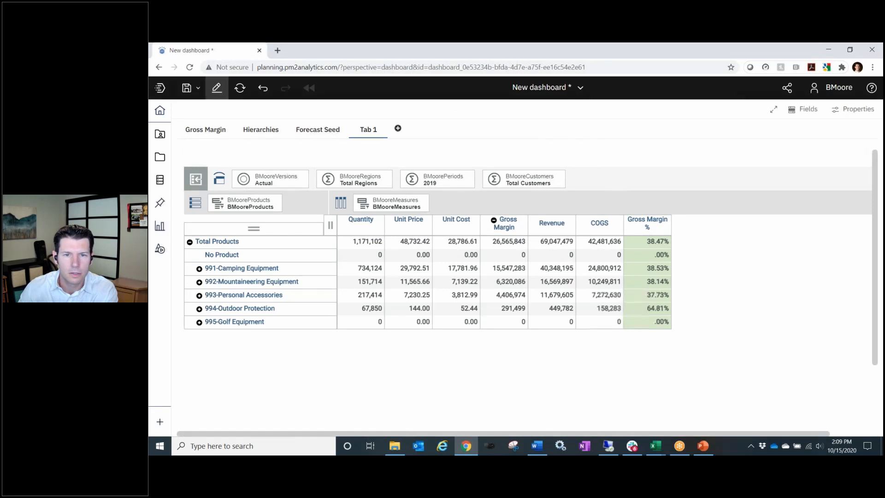
scroll(696, 295, down, 2)
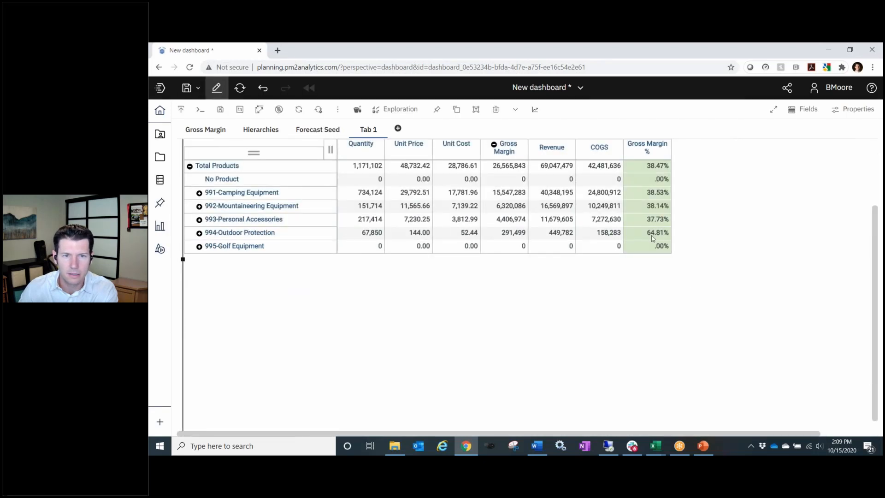
scroll(856, 180, up, 2)
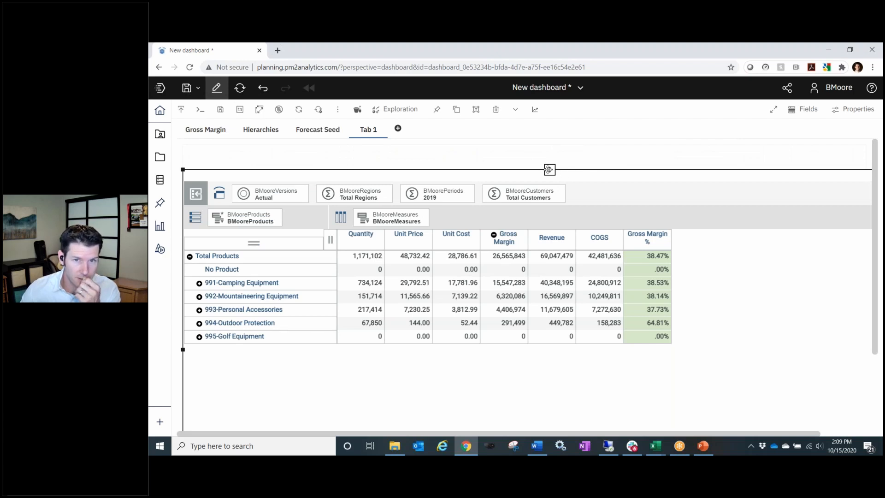
drag(549, 170, 528, 148)
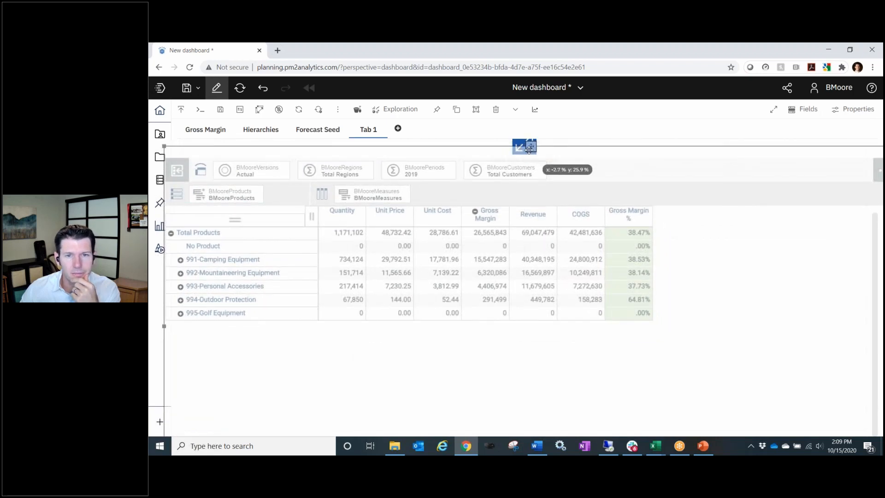
mouse_move(529, 148)
mouse_down()
mouse_move(537, 146)
mouse_move(527, 150)
mouse_up()
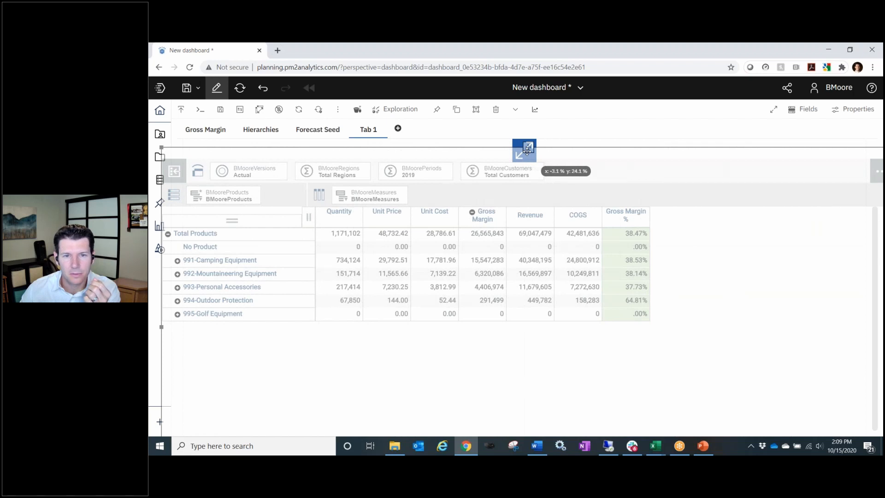
drag(527, 151, 527, 150)
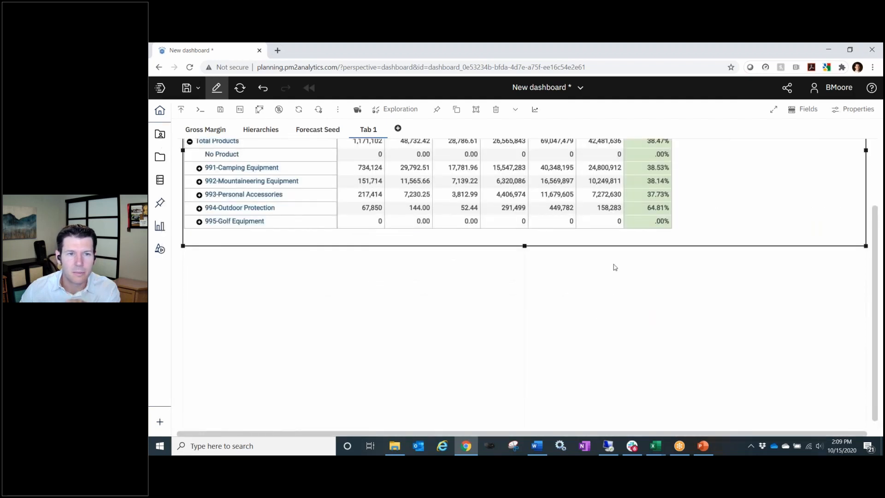
- Preview Tab 1 in full screen to check how the product view fits the upper panel, and return to the editing view
click(774, 109)
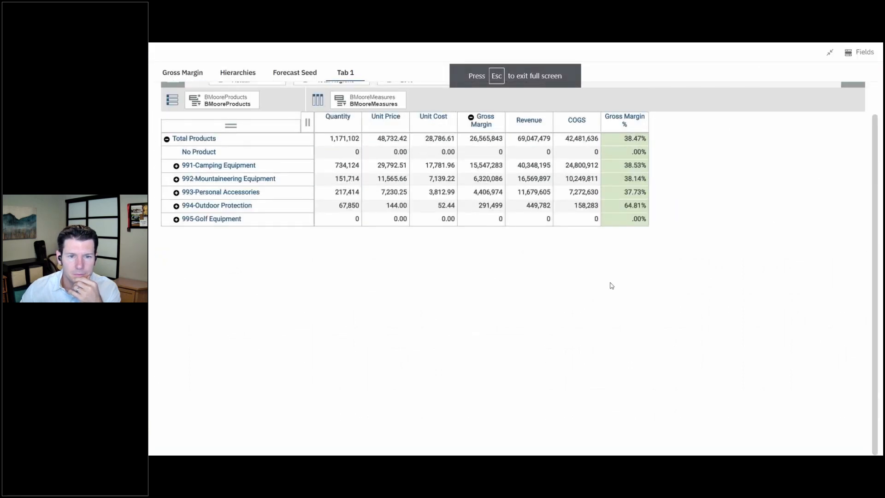
click(830, 52)
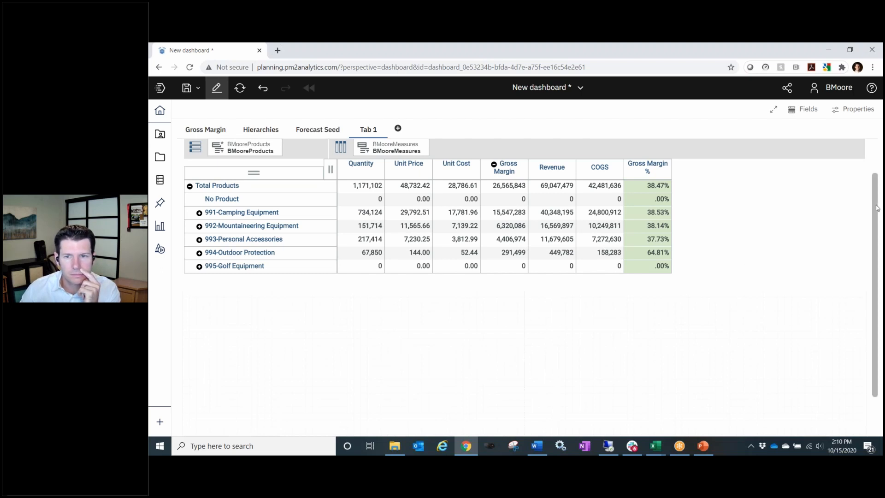
drag(877, 207, 880, 153)
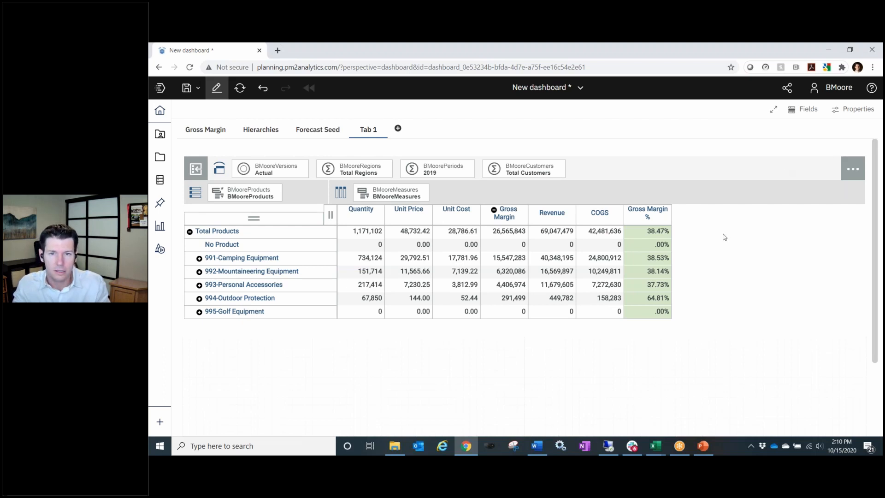
- Duplicate the product view and place the copy in the first small panel below the original
click(635, 192)
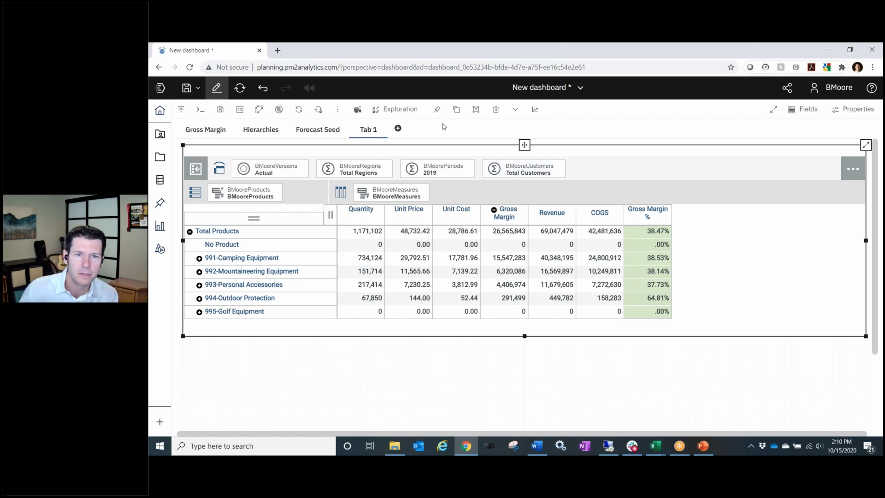
click(456, 112)
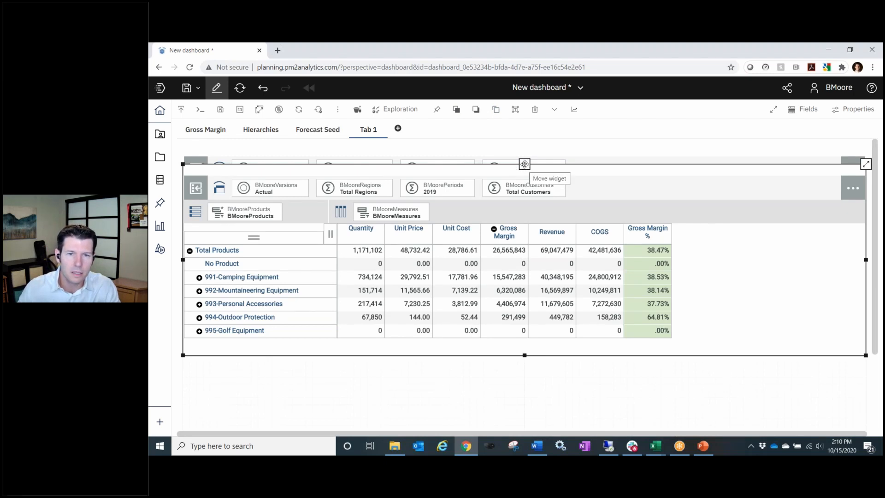
drag(524, 164, 358, 332)
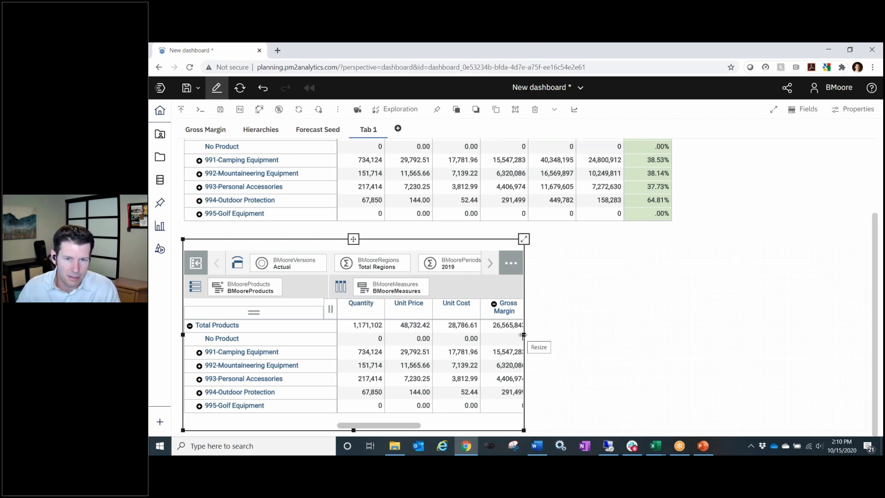
- Widen the duplicated product view across both lower panels, to nearly the full width of the tab
drag(523, 335, 866, 346)
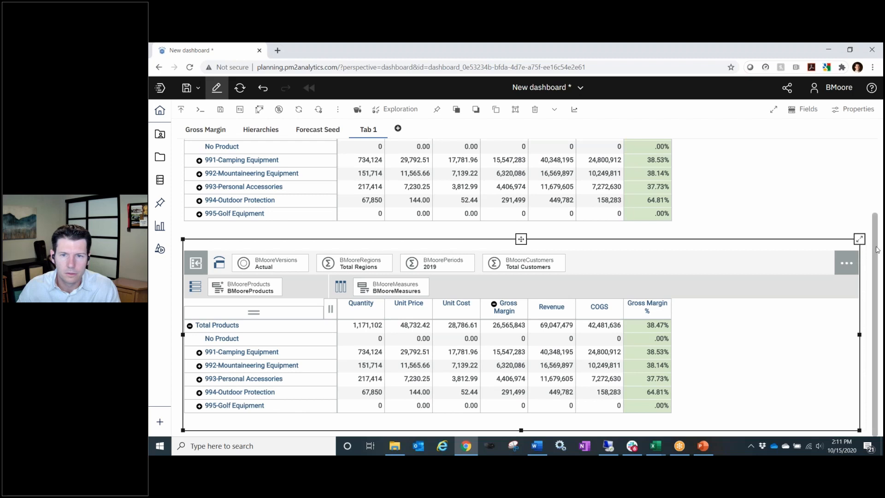
scroll(877, 250, up, 2)
scroll(878, 251, down, 2)
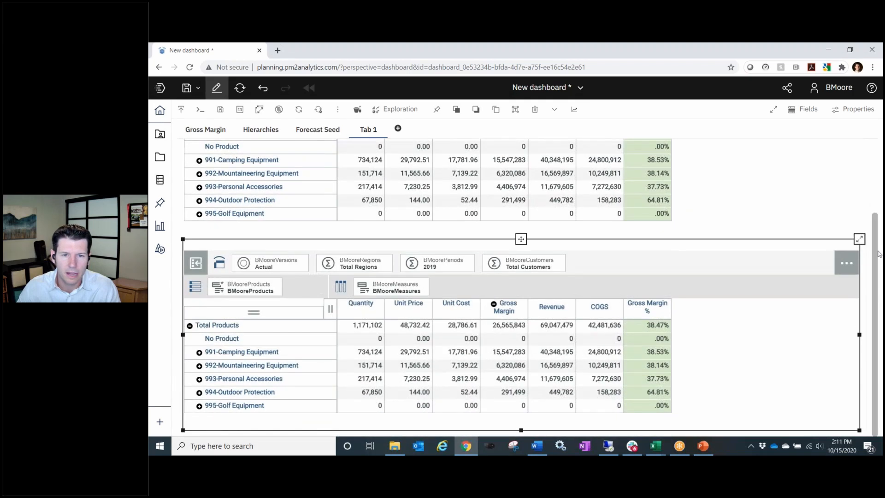
scroll(879, 253, up, 2)
scroll(878, 253, down, 2)
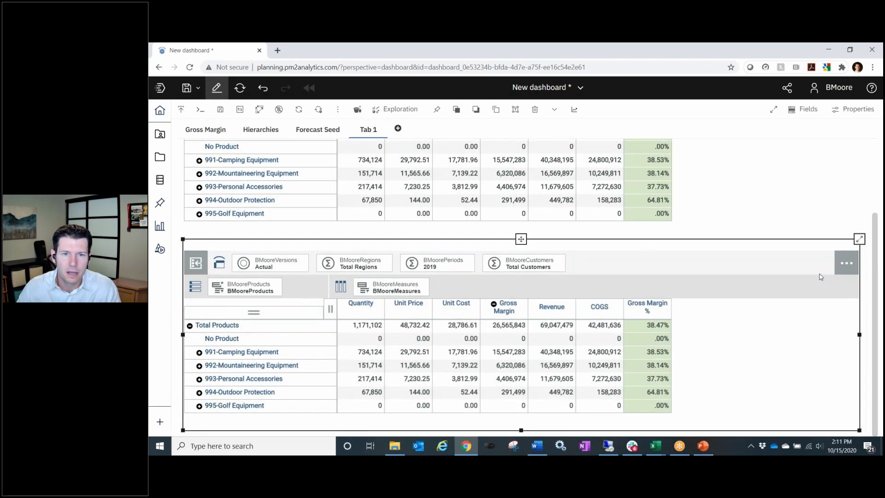
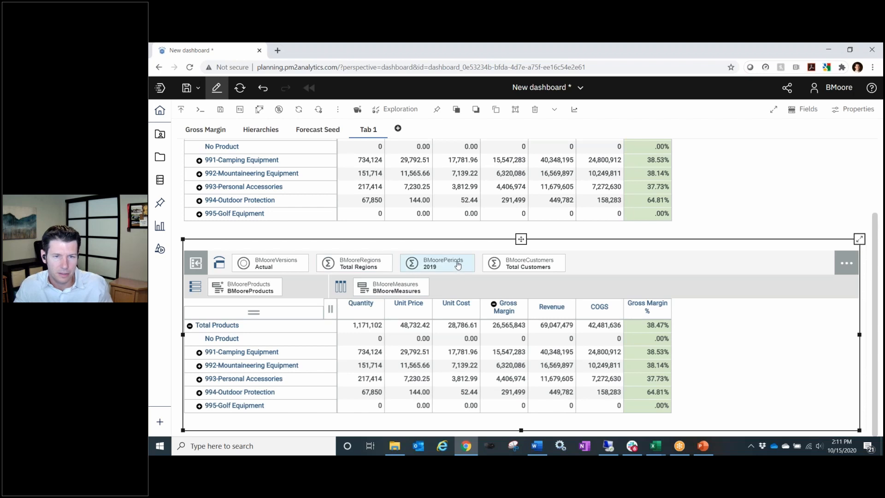
- Nest BMoorePeriods ahead of BMooreProducts on the rows of the lower view and clear all members from its current set
drag(458, 264, 206, 290)
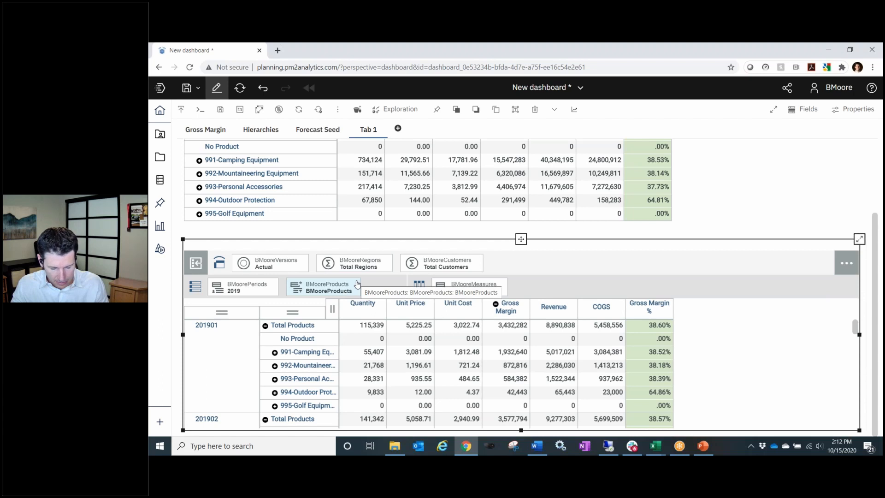
click(244, 287)
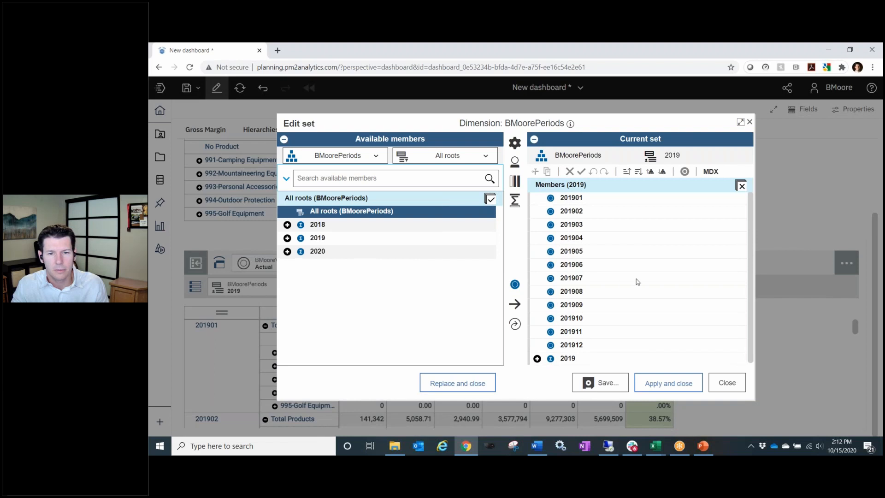
click(585, 363)
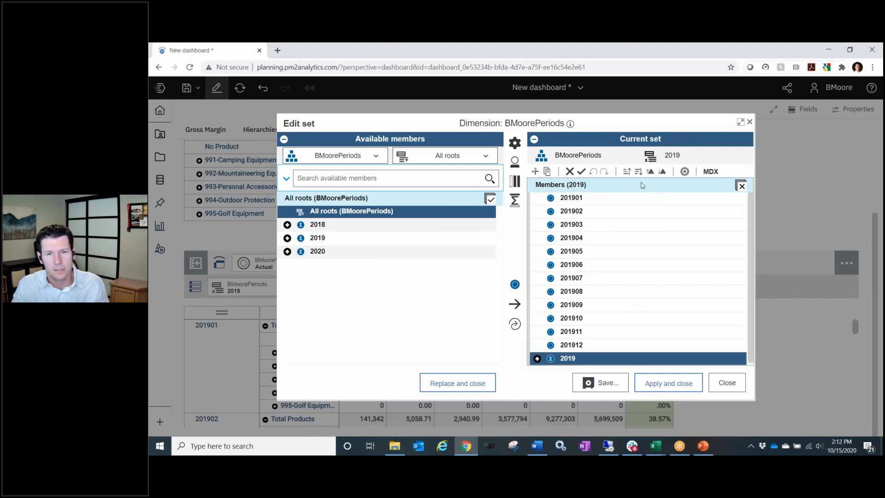
click(570, 172)
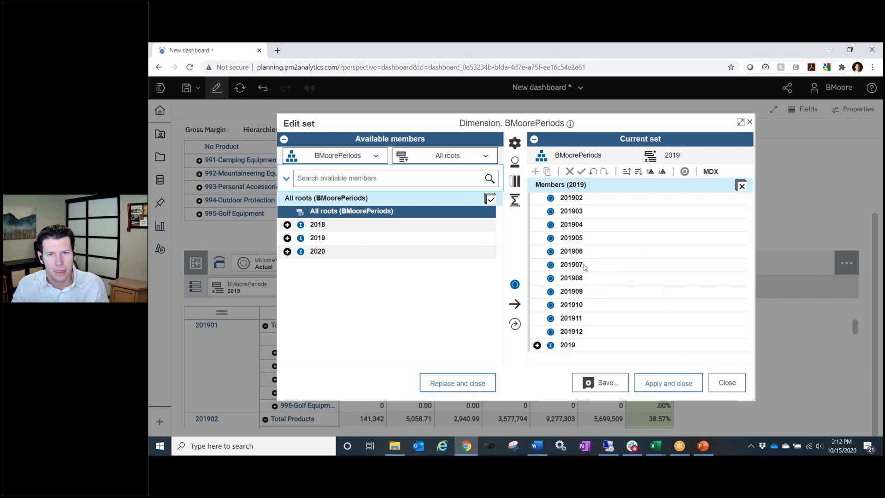
click(589, 201)
shift+click(585, 333)
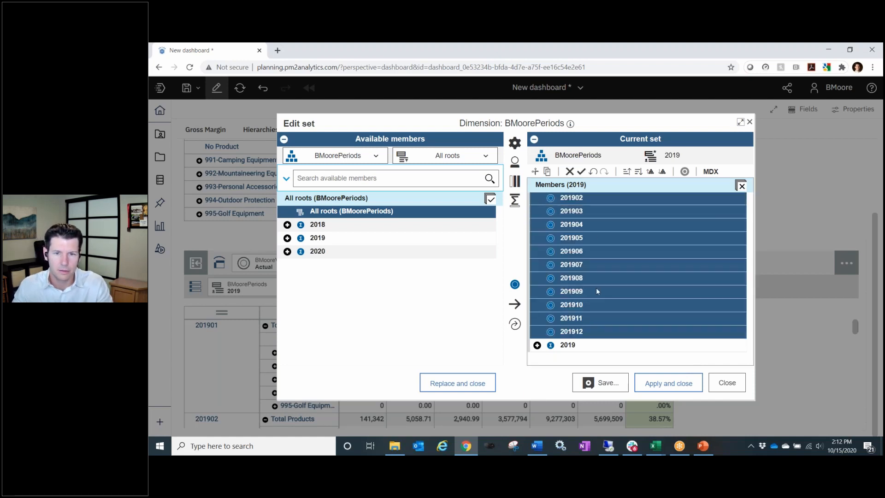
click(570, 171)
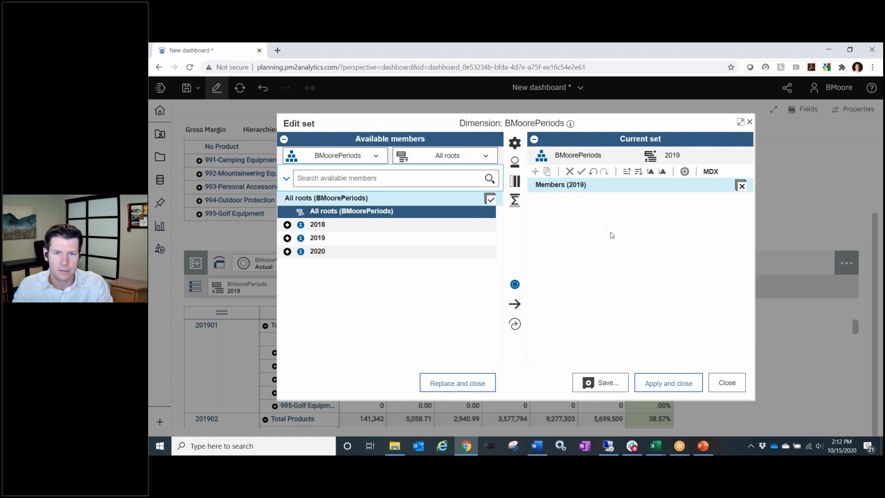
- Rebuild the BMoorePeriods set from the 2019 member, keep only months 201901 to 201912, and apply the set to the lower view
click(351, 238)
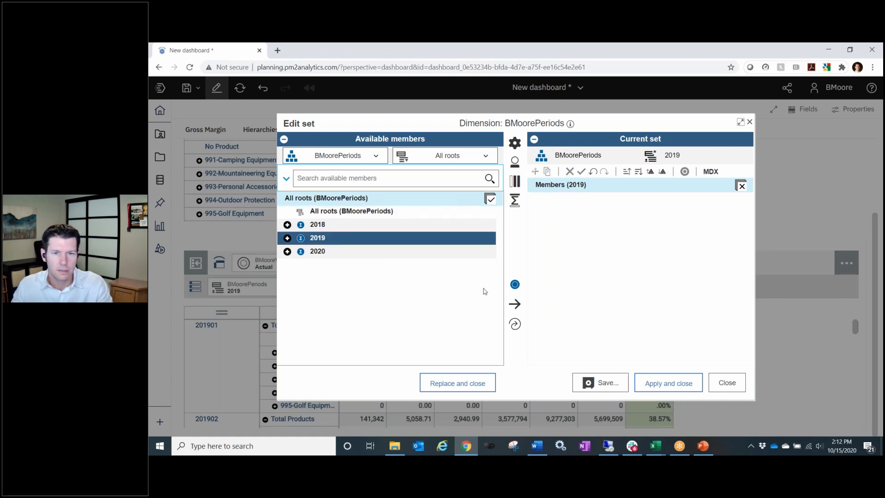
click(514, 304)
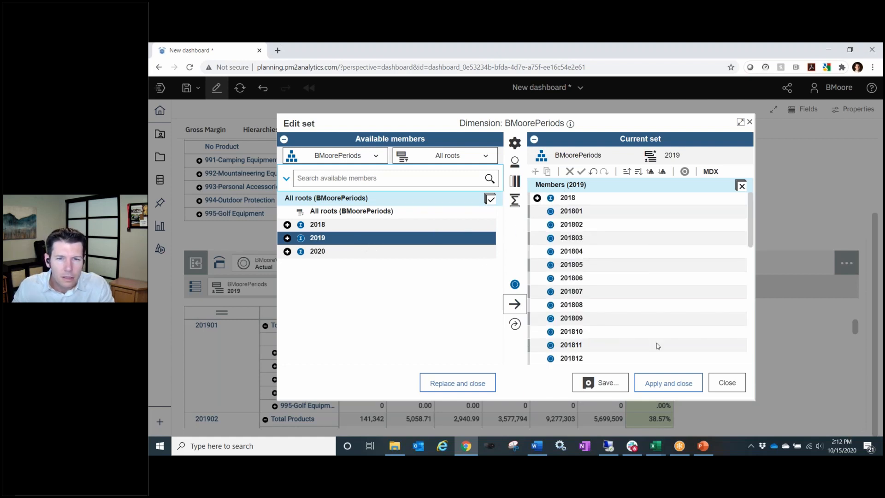
scroll(635, 318, down, 5)
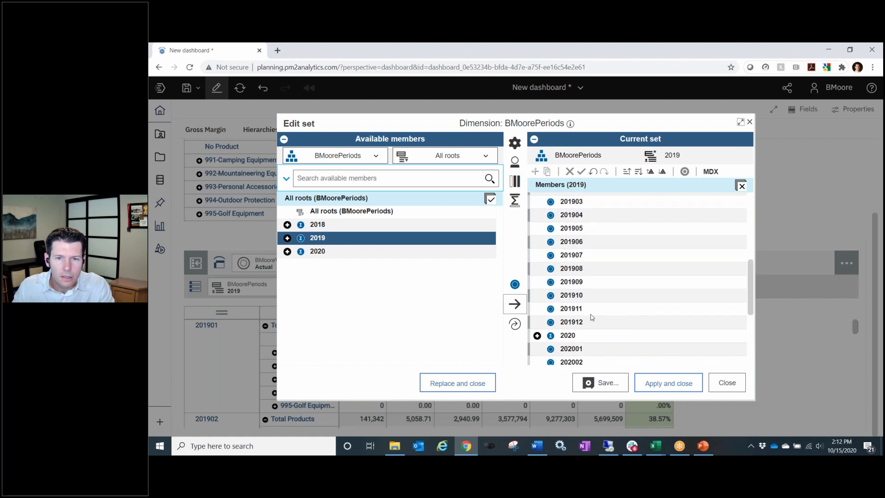
click(584, 321)
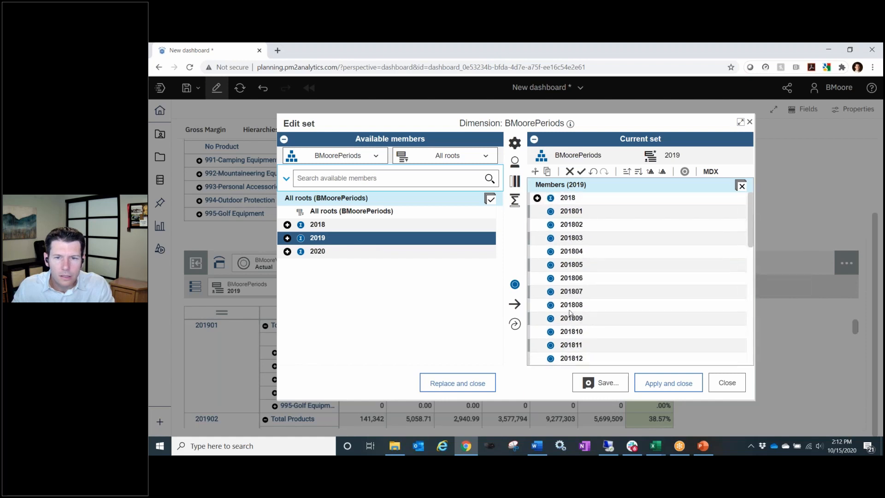
scroll(581, 295, down, 1)
scroll(585, 291, down, 2)
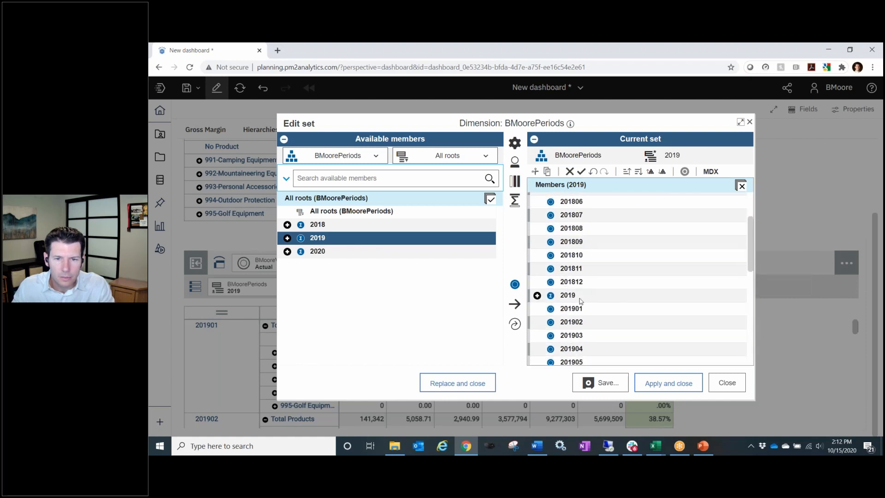
shift+click(574, 271)
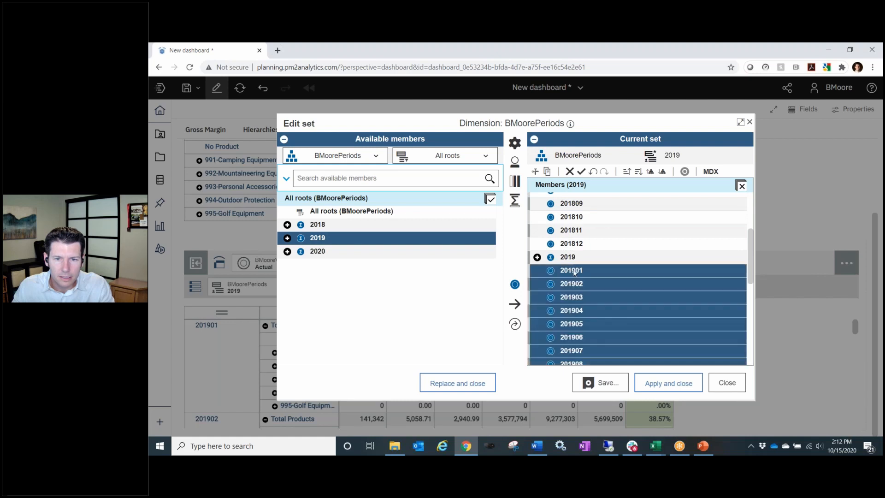
click(581, 172)
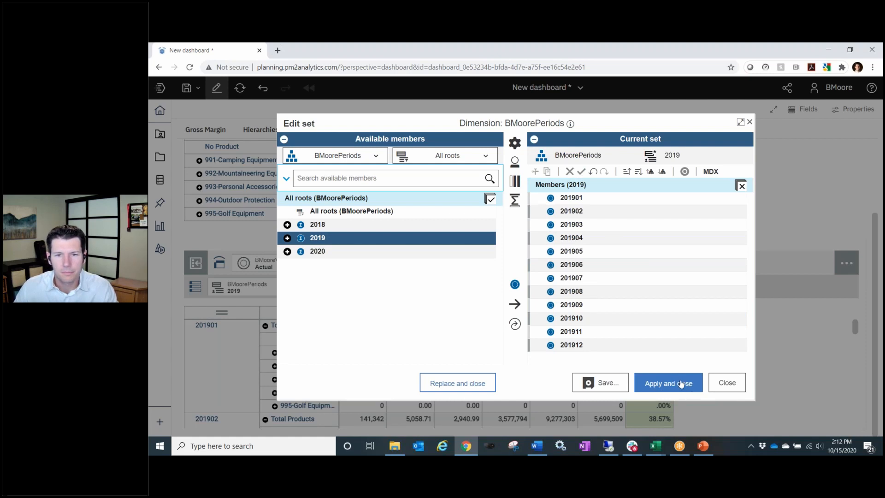
click(681, 384)
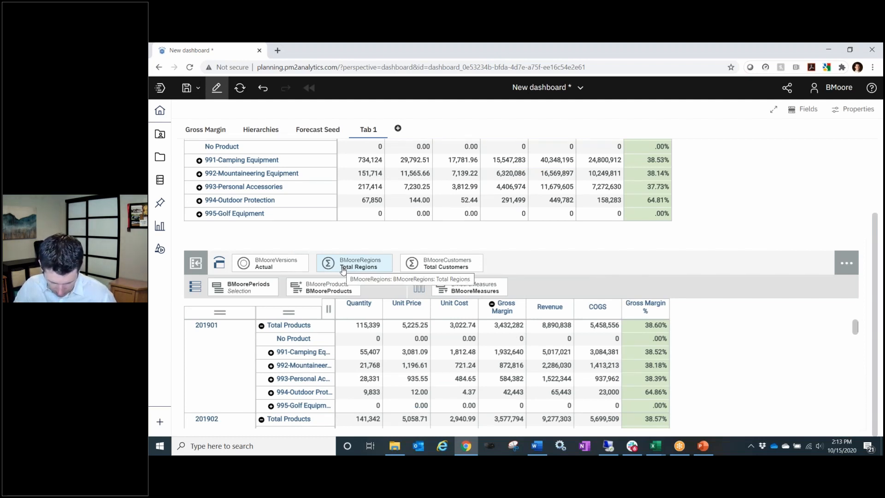
- Hide the Total Products and No Product rows in the lower monthly product view
right_click(296, 327)
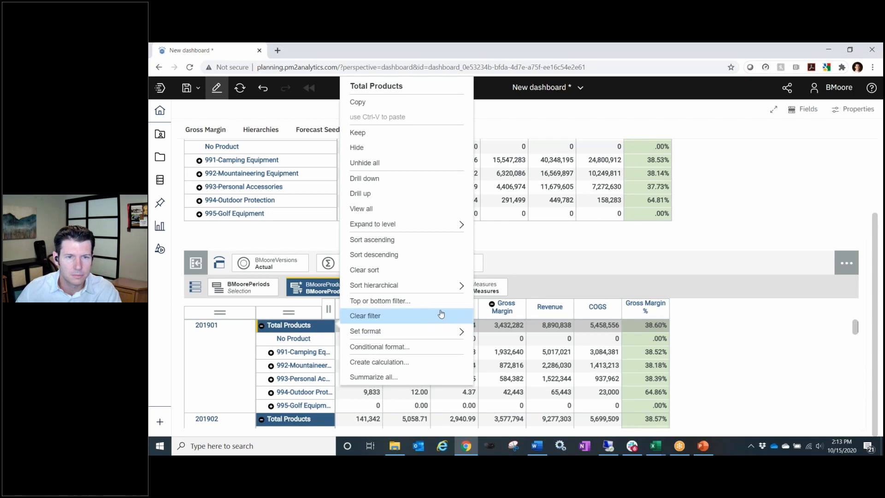
click(417, 148)
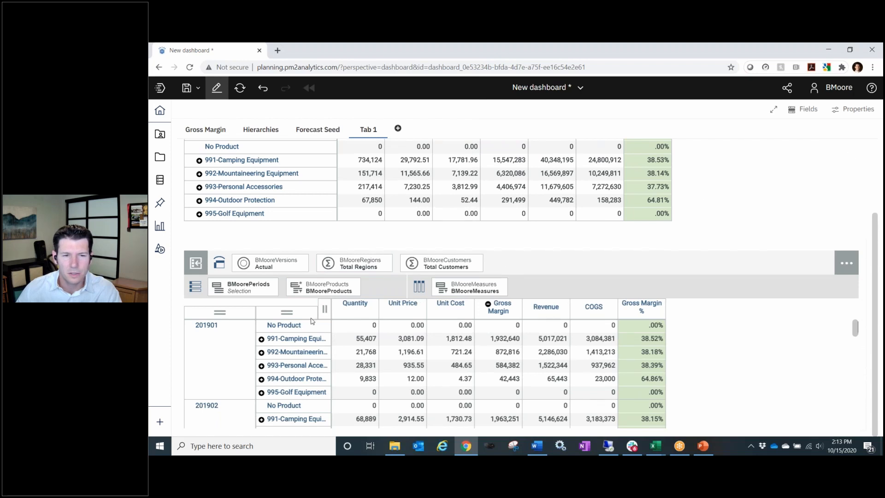
right_click(297, 328)
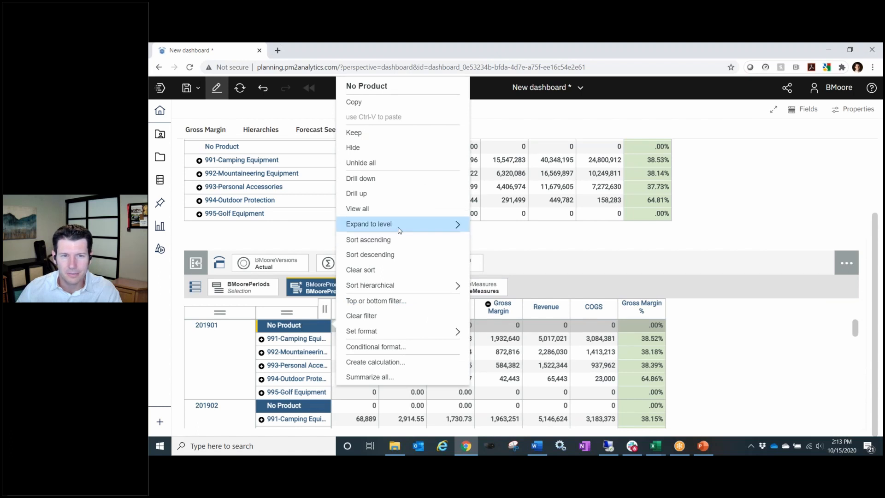
click(405, 149)
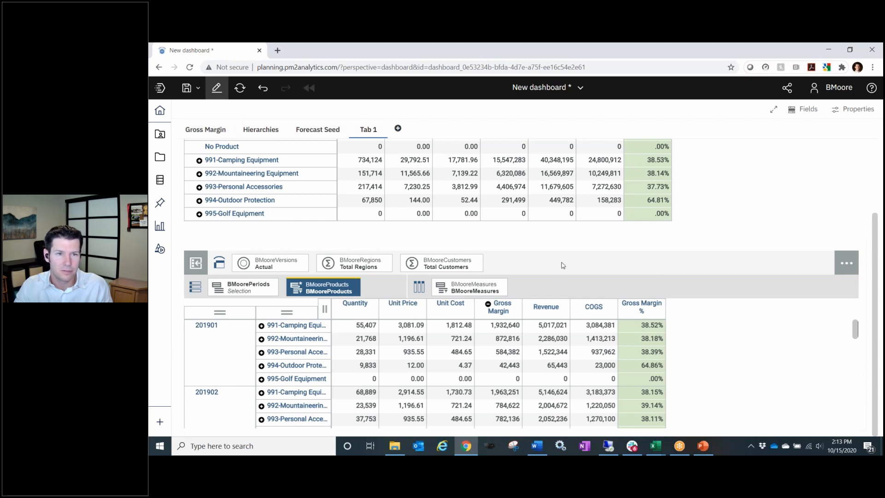
- Synchronize dimensions between the upper and lower views, excluding BMoorePeriods and BMooreProducts
scroll(595, 249, up, 1)
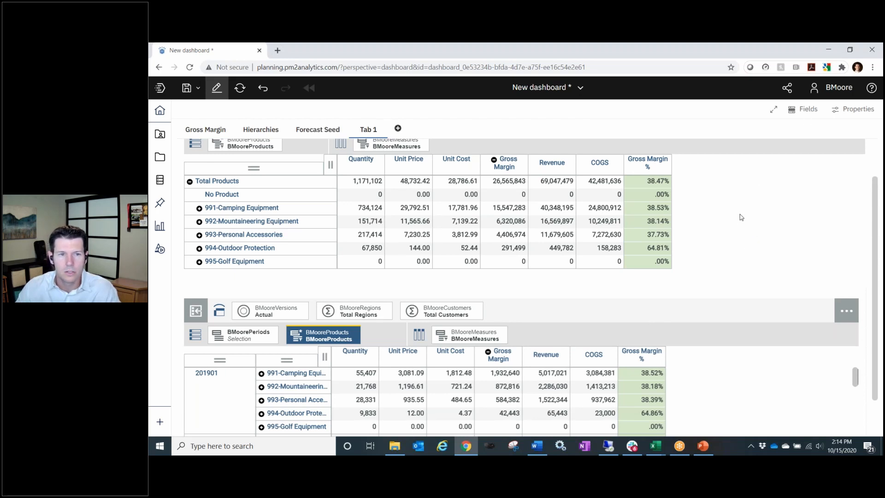
click(722, 201)
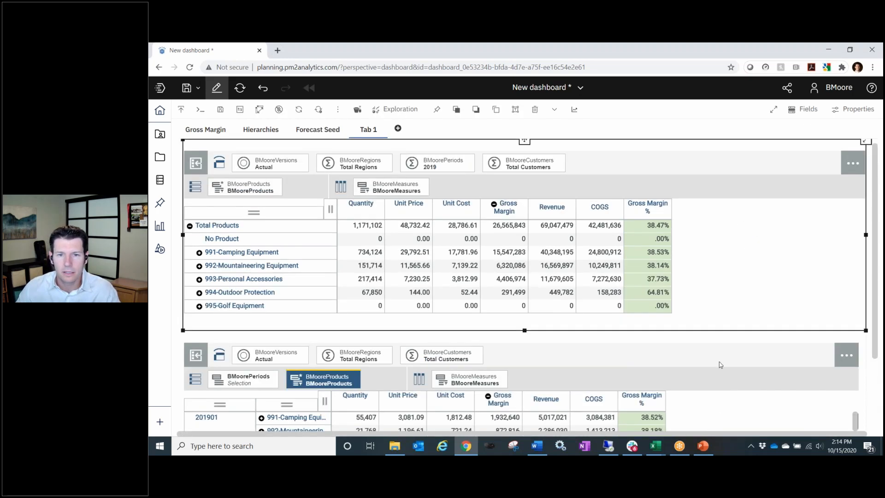
click(729, 378)
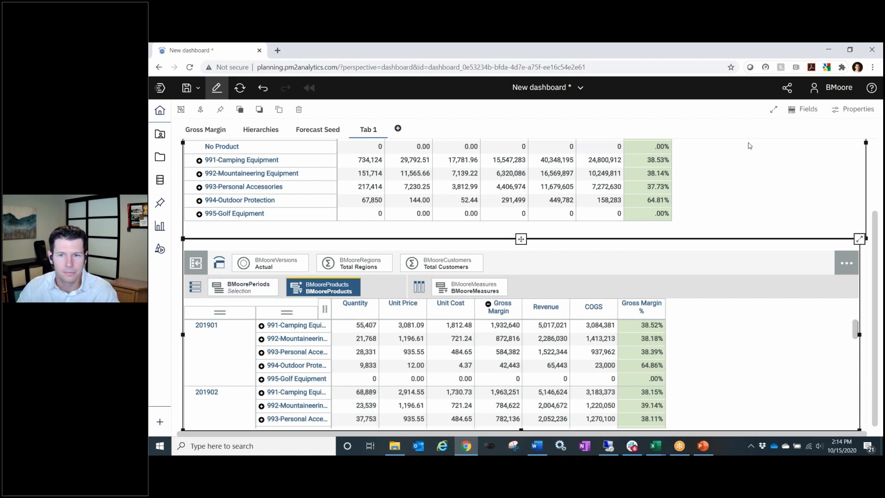
click(858, 110)
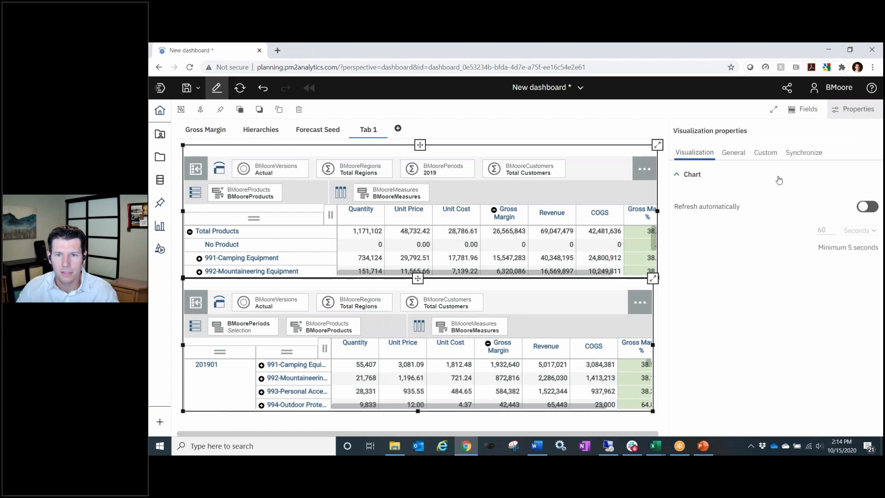
click(817, 158)
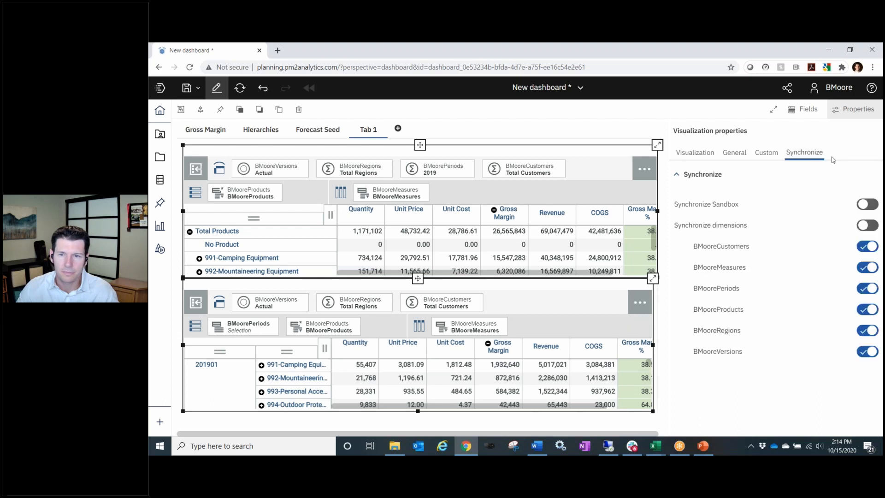
click(873, 228)
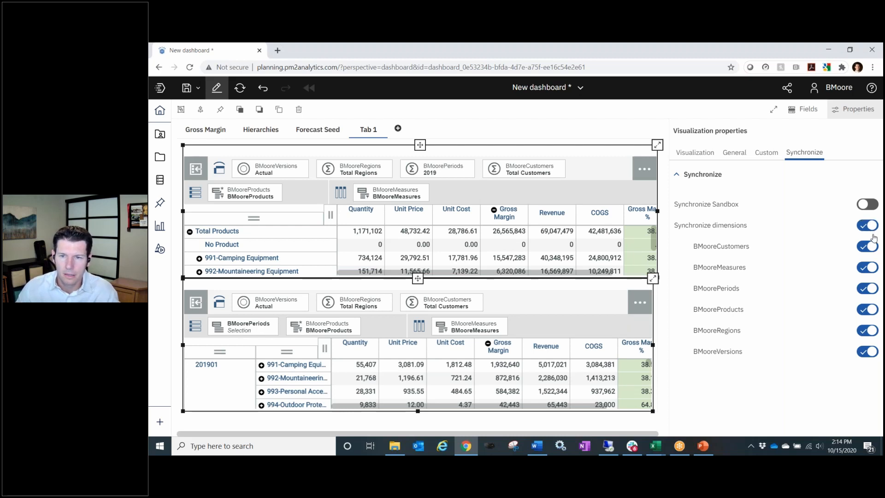
click(866, 291)
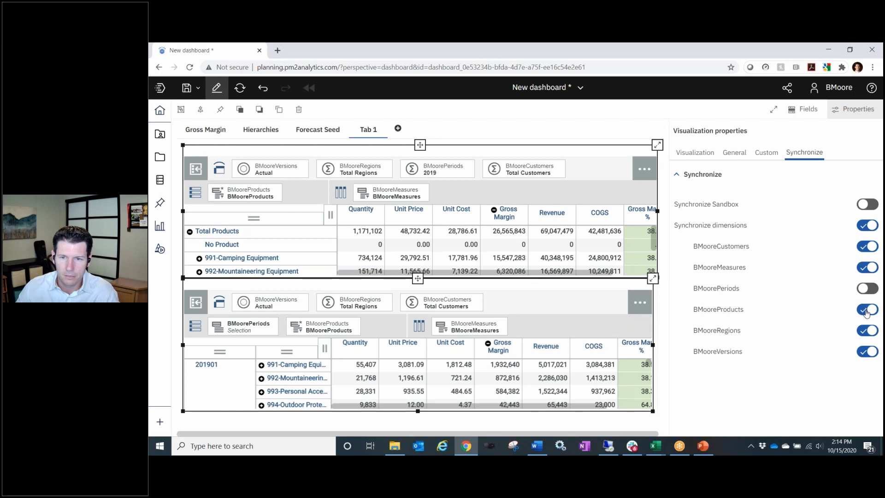
click(867, 312)
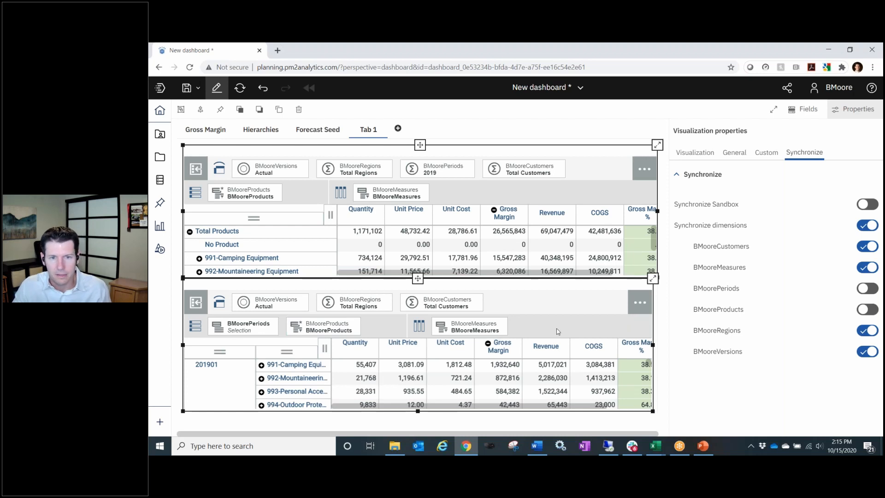
click(852, 110)
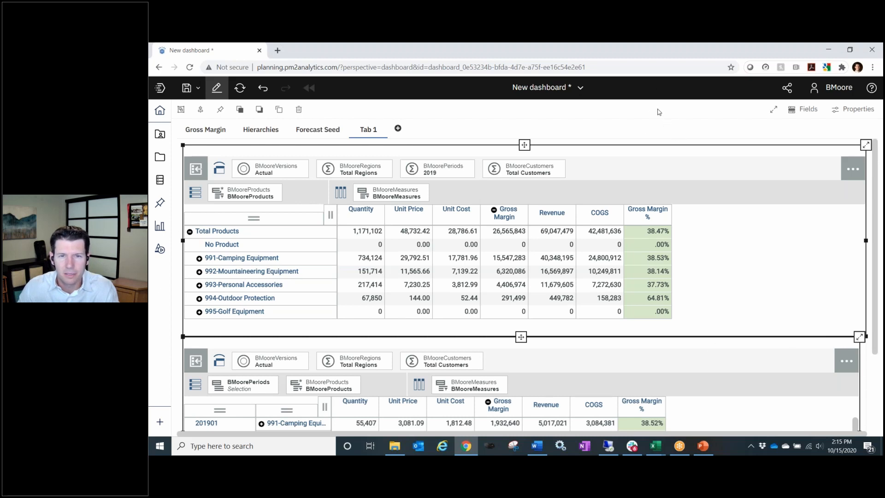
click(663, 143)
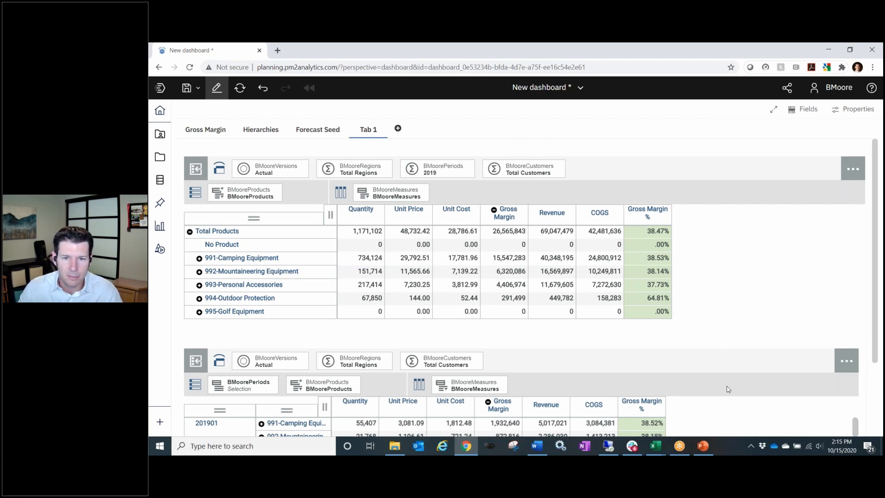
- Change the lower monthly product view's visualization from an exploration to a Line chart
click(742, 415)
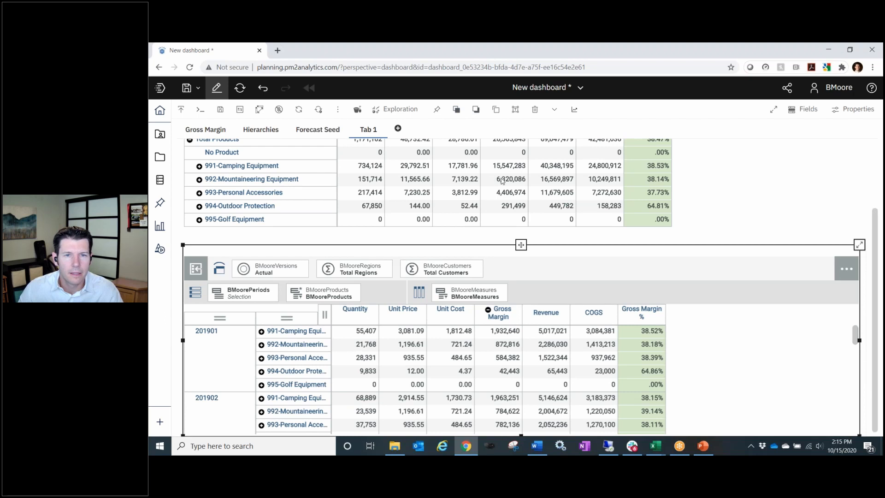
click(406, 110)
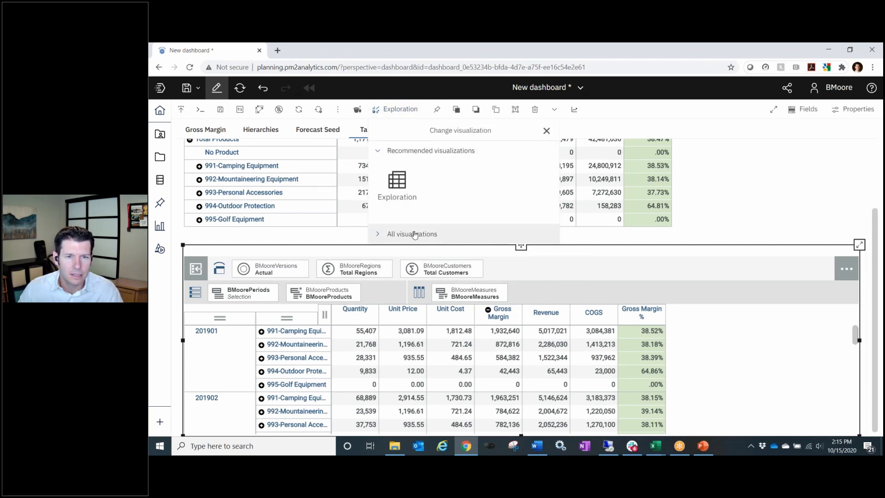
click(416, 235)
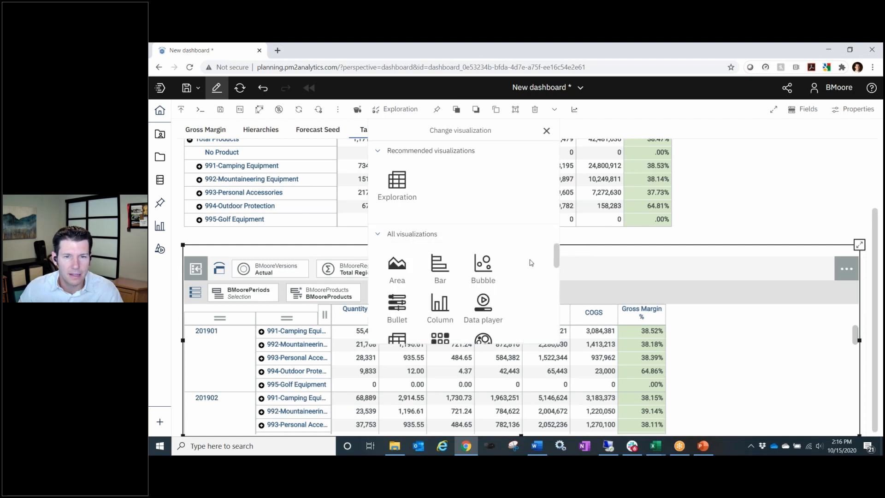
scroll(531, 263, down, 4)
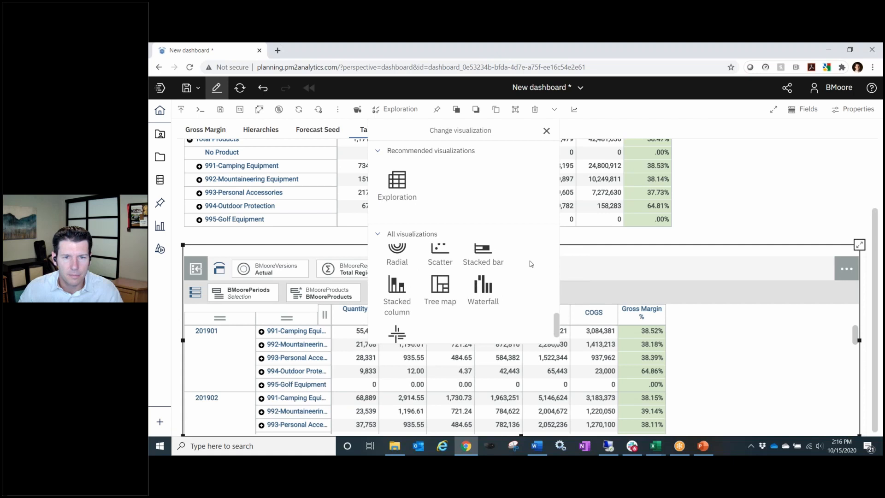
scroll(487, 292, down, 1)
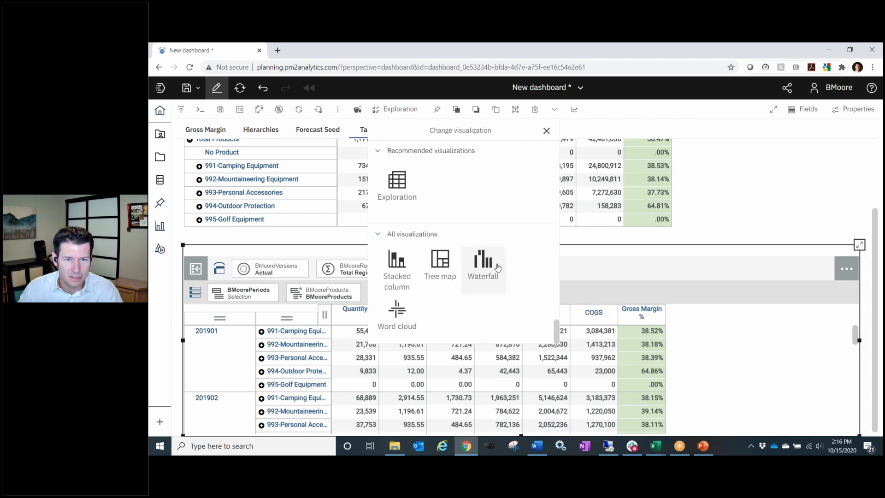
scroll(498, 267, up, 1)
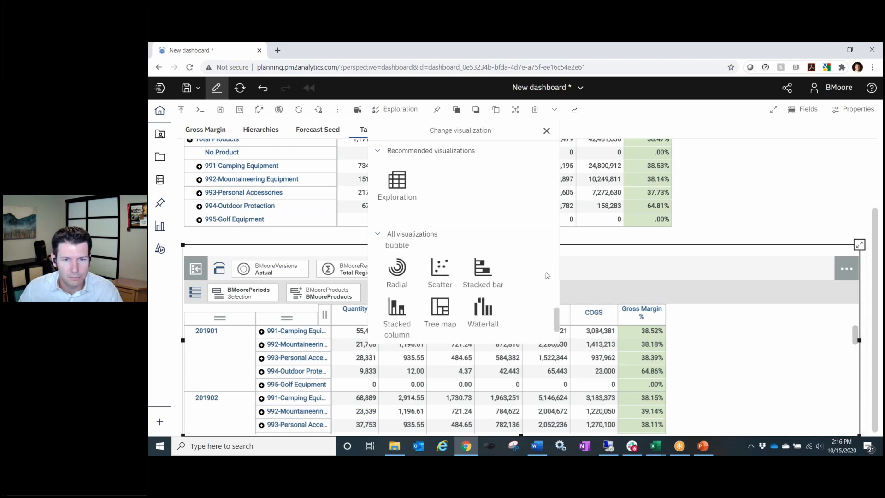
scroll(515, 273, up, 1)
scroll(511, 273, up, 1)
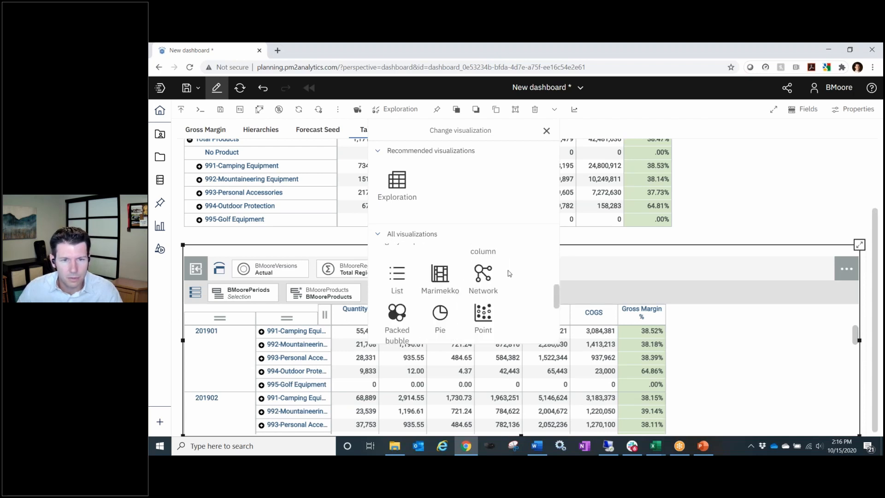
scroll(465, 291, up, 1)
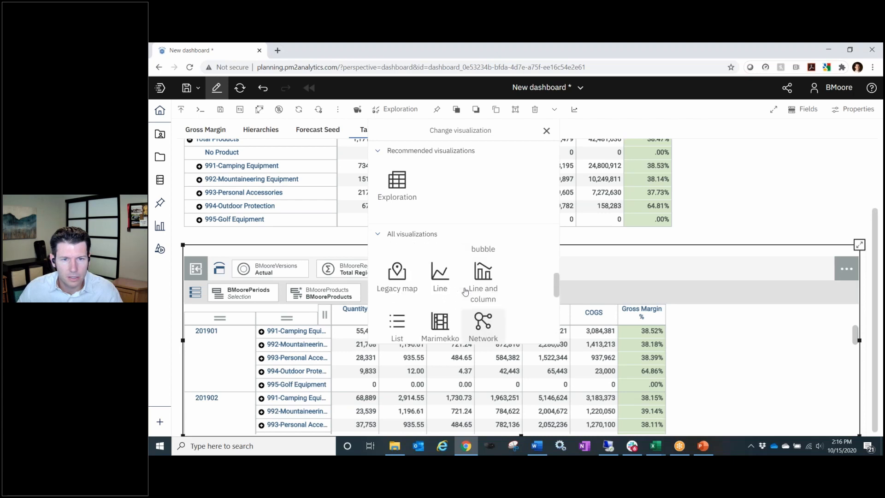
click(443, 276)
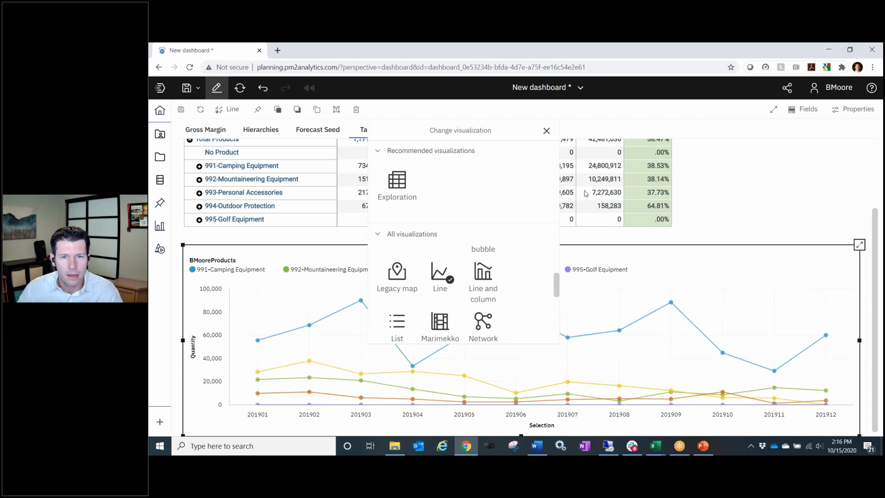
click(547, 132)
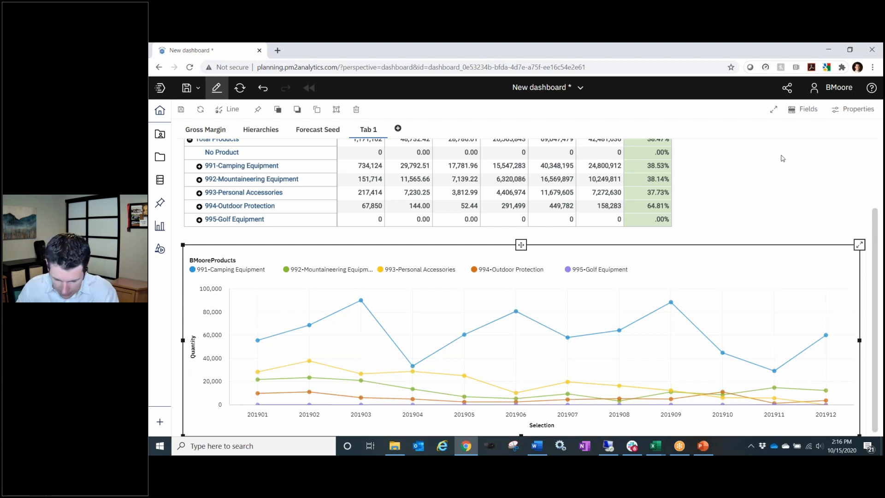
- Test the synchronization in full screen by switching the upper view's BMooreVersions to Budget and then Forecast, and return to the editor
click(774, 111)
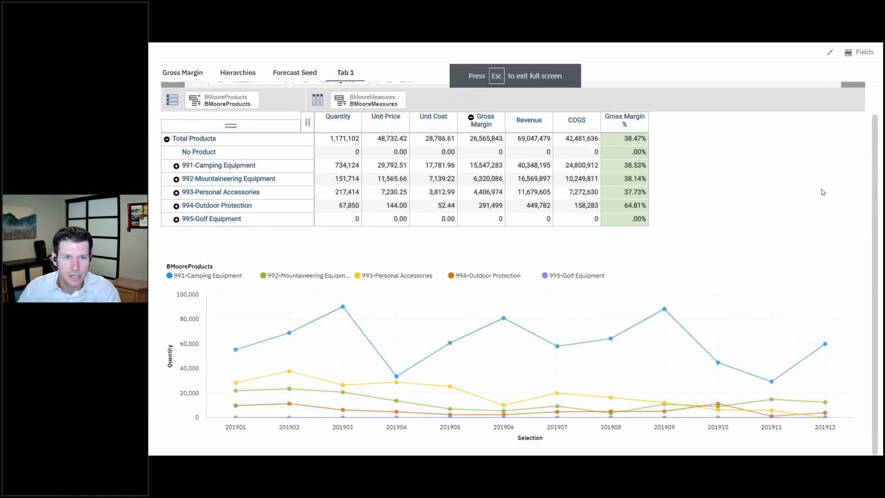
drag(874, 145, 875, 111)
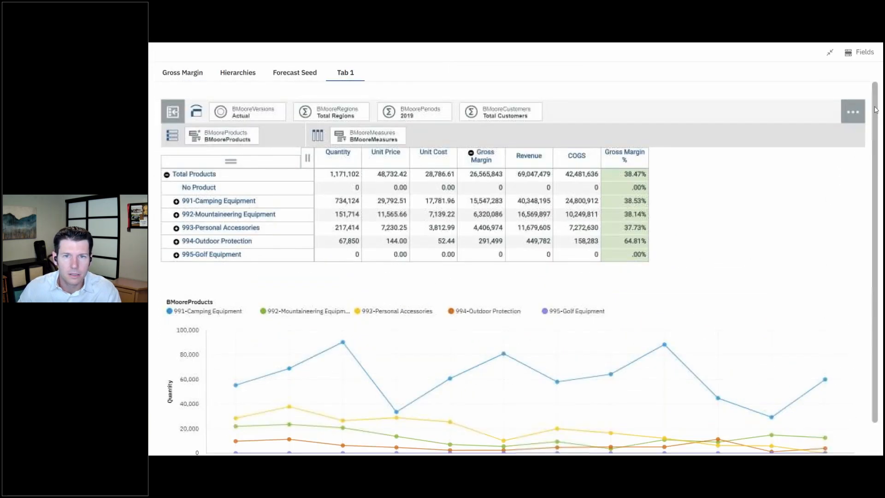
click(260, 115)
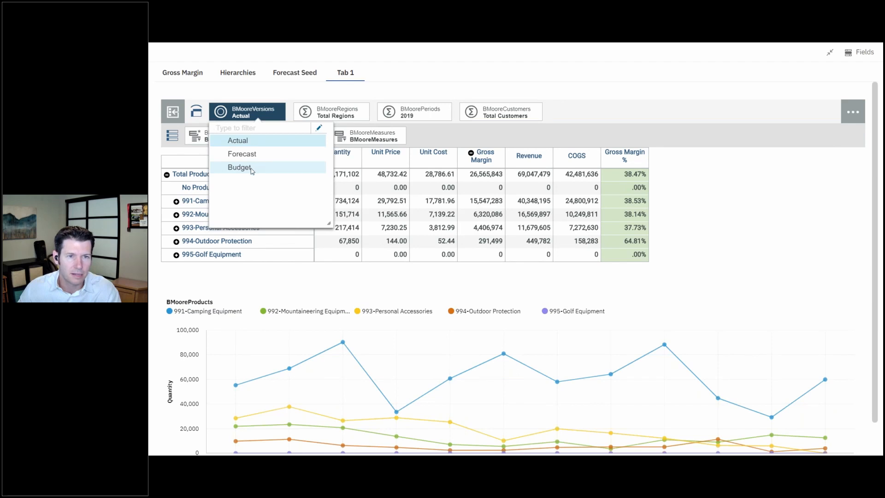
click(251, 171)
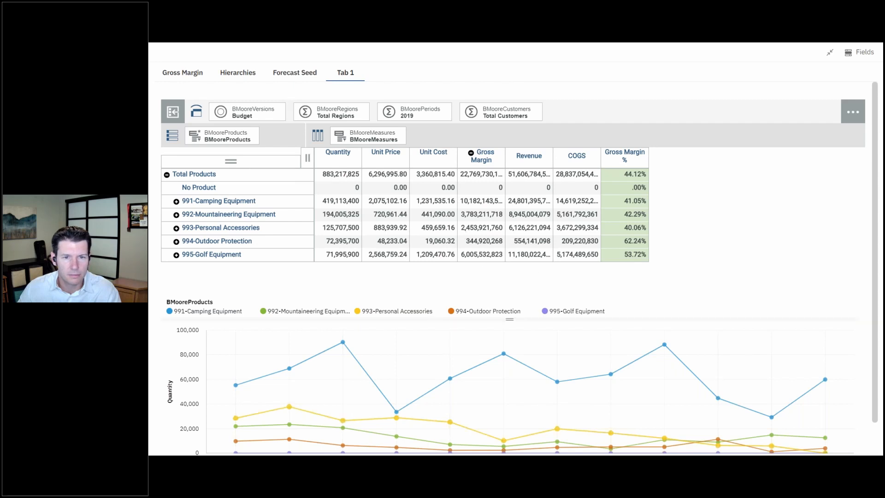
click(264, 114)
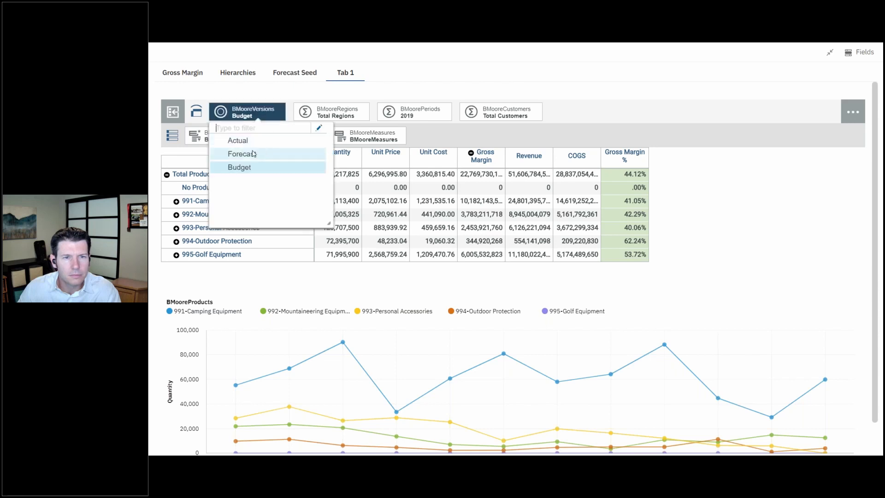
click(246, 154)
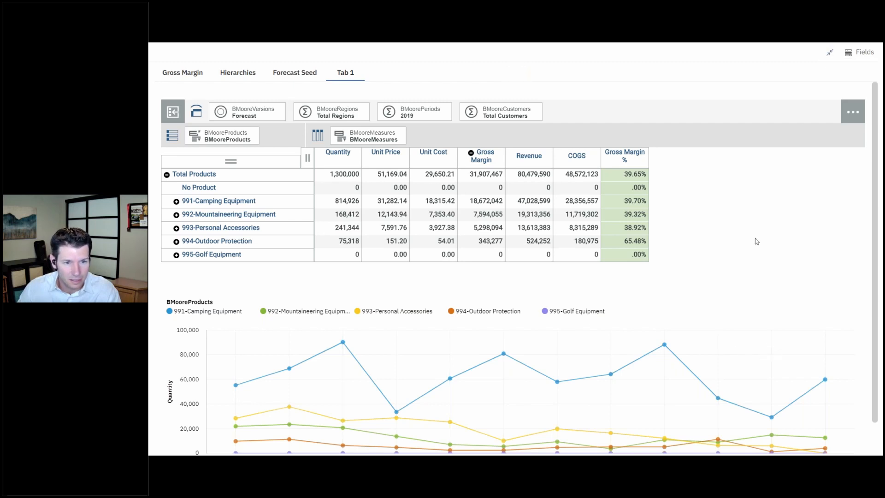
click(830, 52)
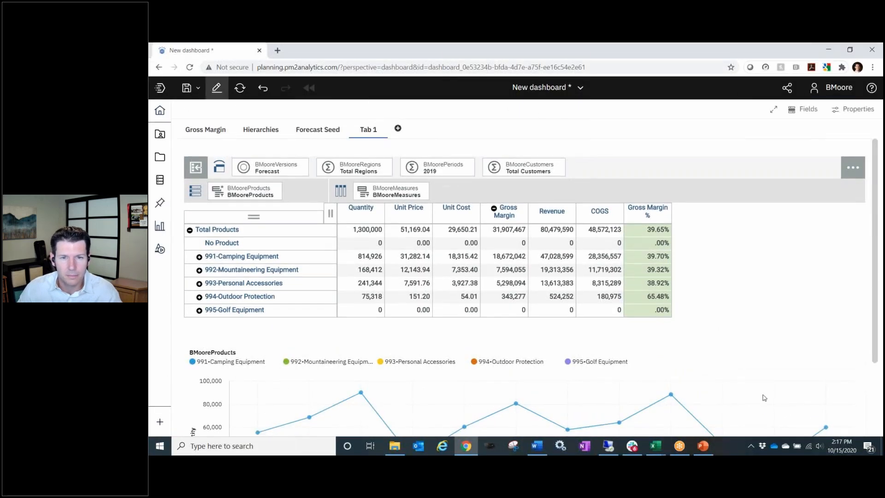
- Select both the upper product view and the line chart and turn off their dimension synchronization
click(754, 269)
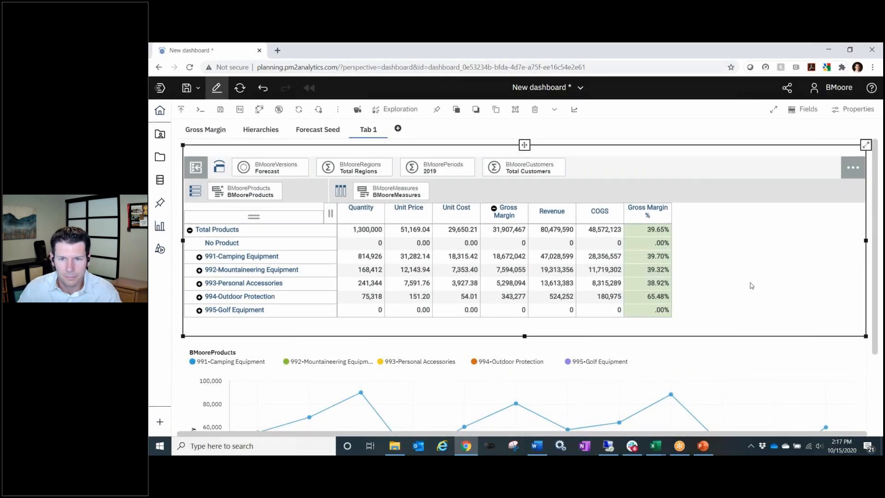
scroll(753, 390, down, 2)
click(753, 389)
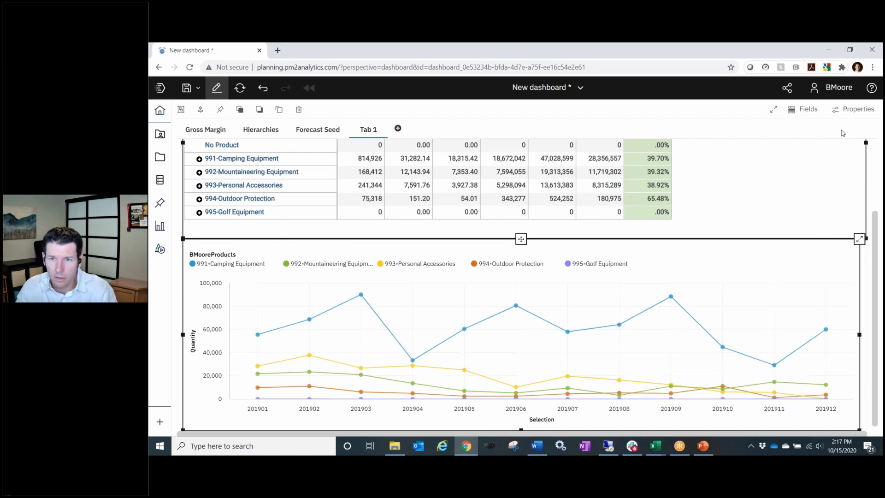
click(854, 109)
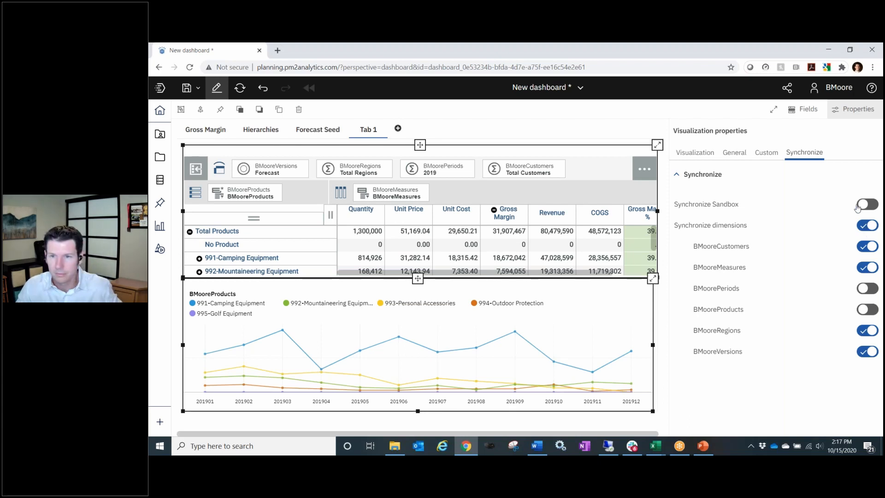
click(865, 228)
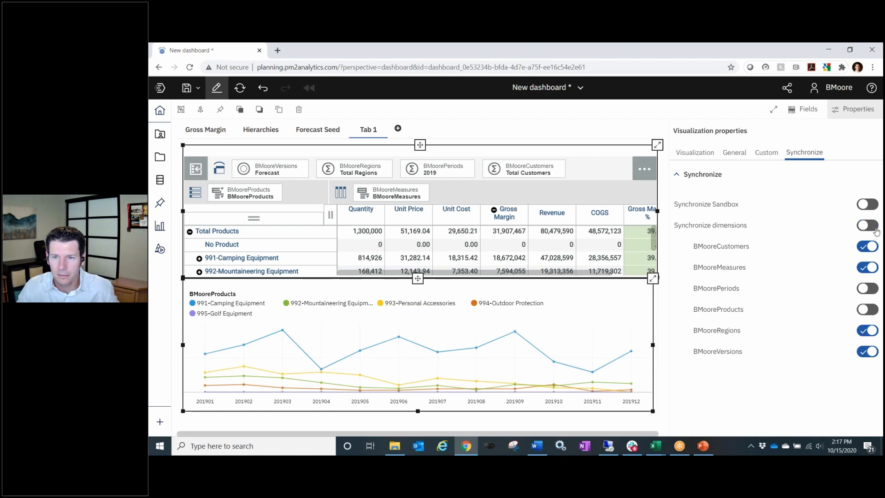
- Turn dimension synchronization back on for the selected product view and line chart, and refresh the dashboard
click(871, 226)
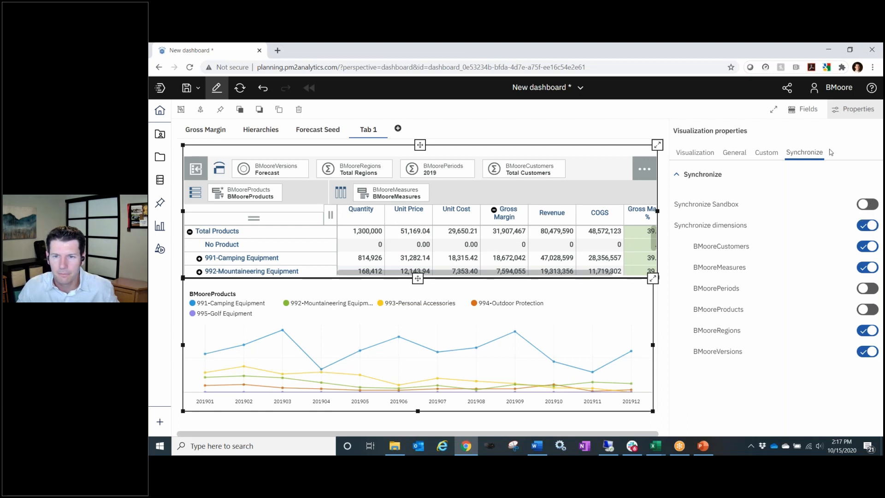
click(858, 110)
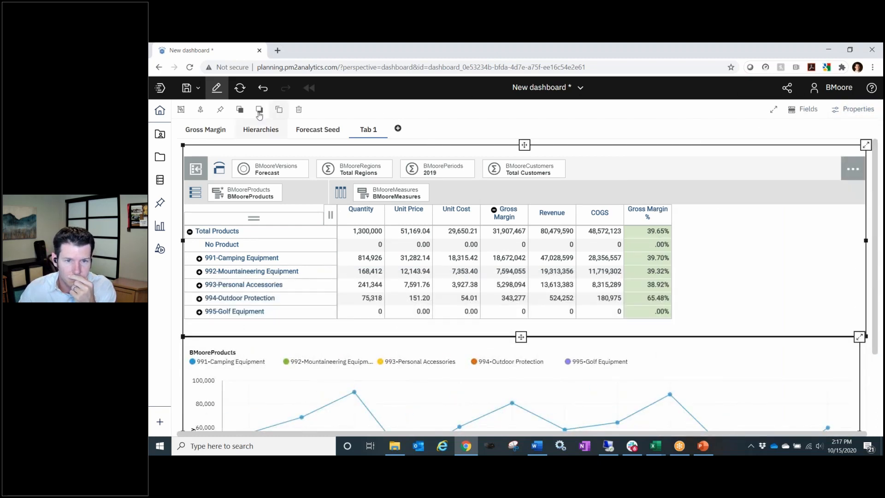
click(239, 88)
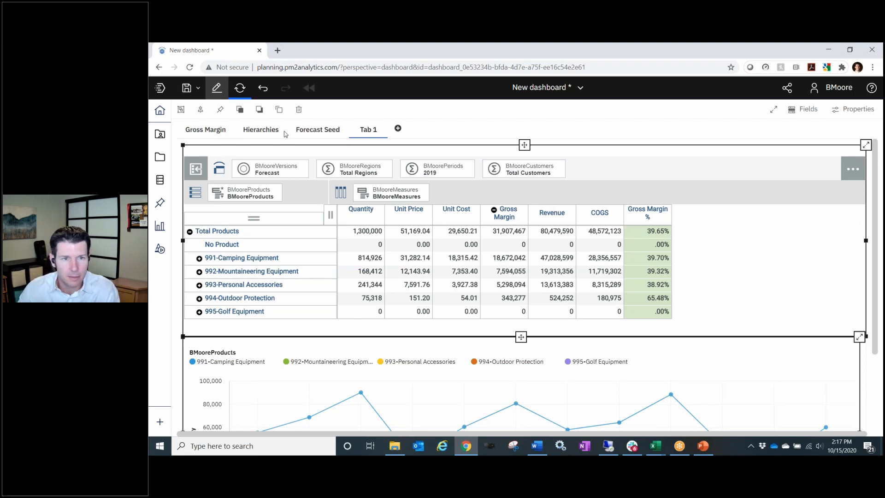
- Test the synchronization by switching the upper product view's BMooreVersions to Budget
click(282, 172)
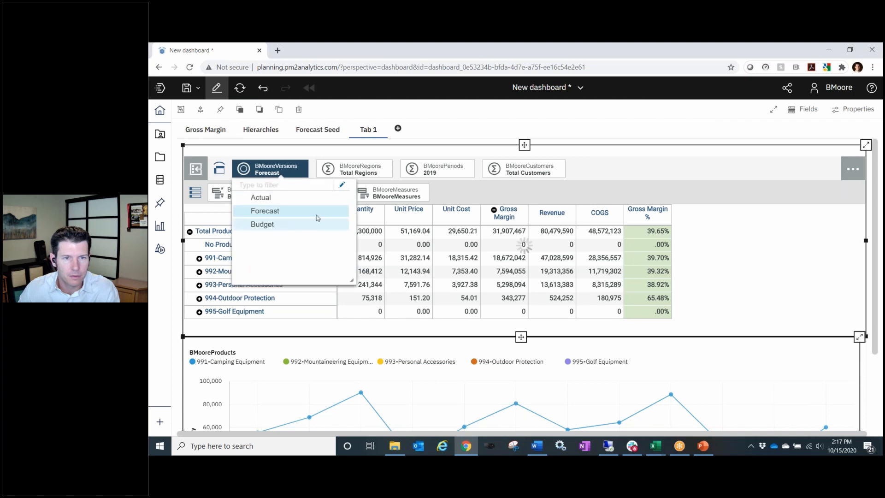
click(277, 224)
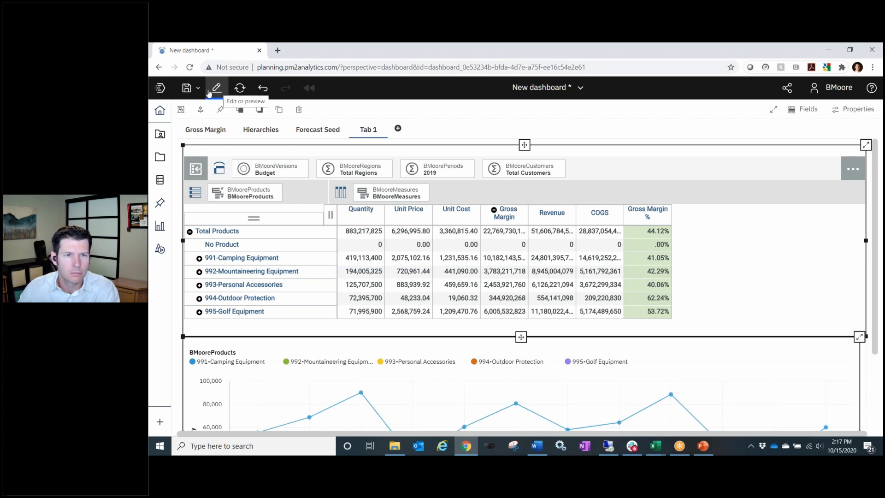
click(187, 88)
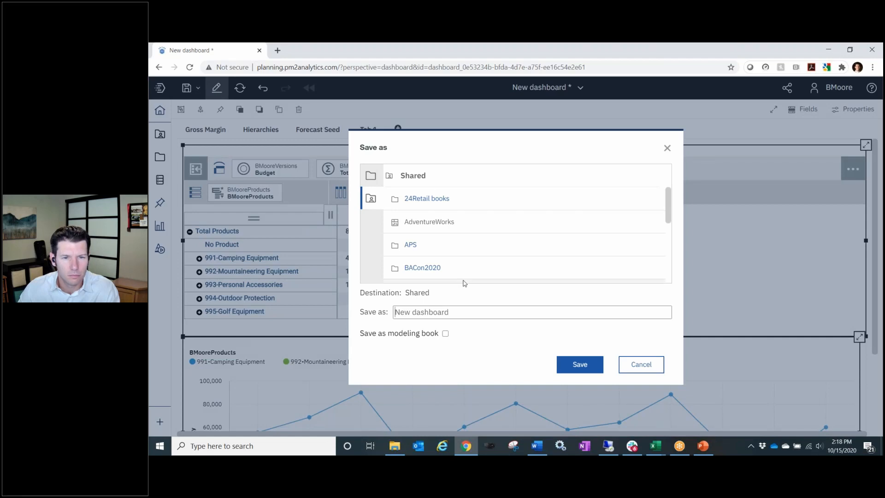
click(645, 369)
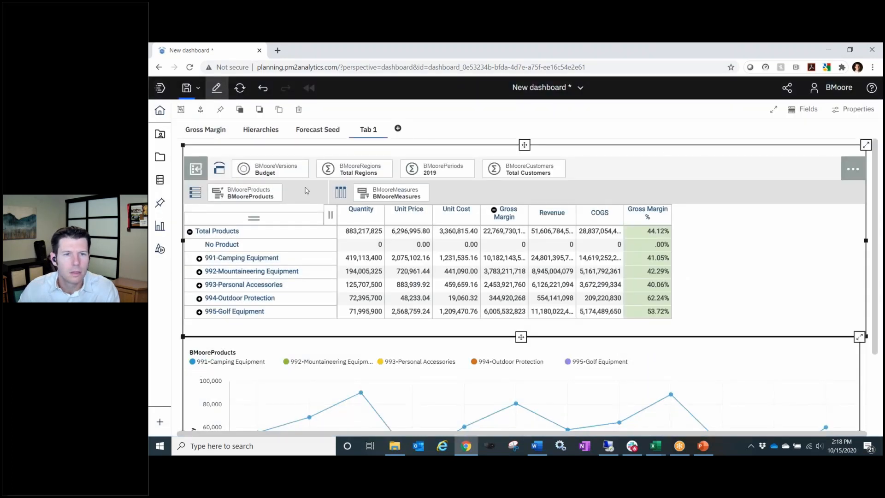
- Preview the dashboard, switch the upper view's BMooreVersions to Actual, and compare the line chart with the table
click(218, 88)
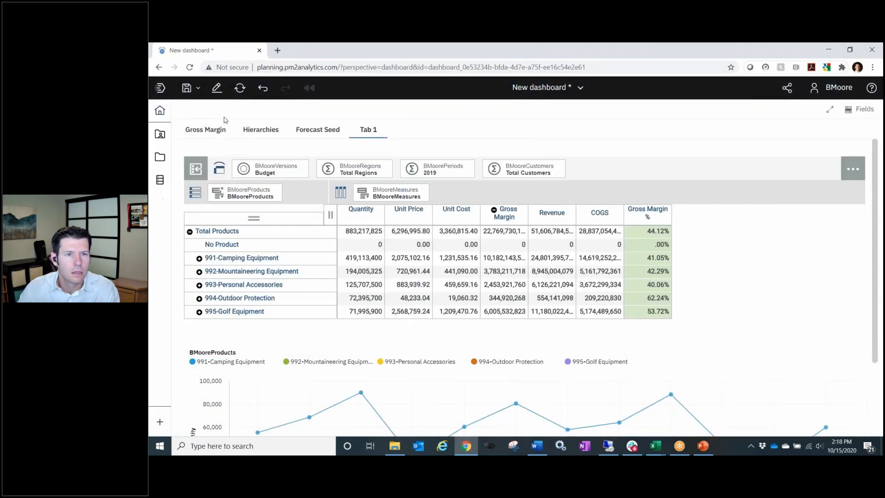
click(276, 175)
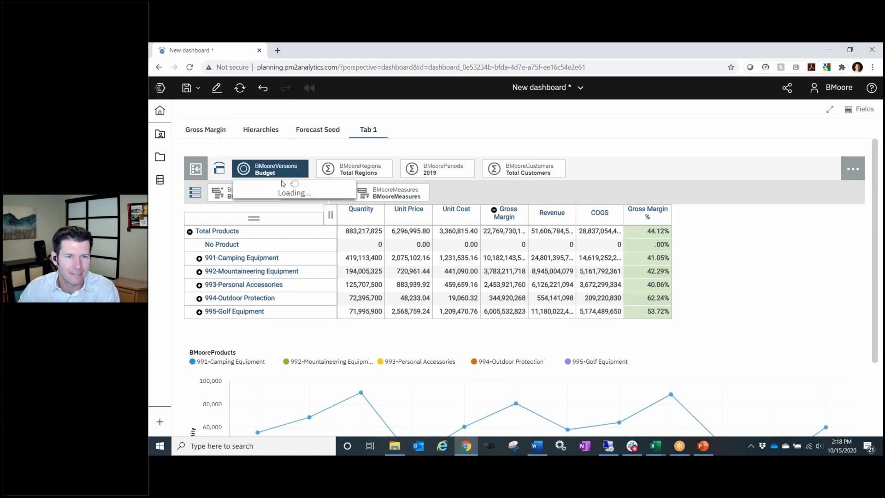
click(286, 201)
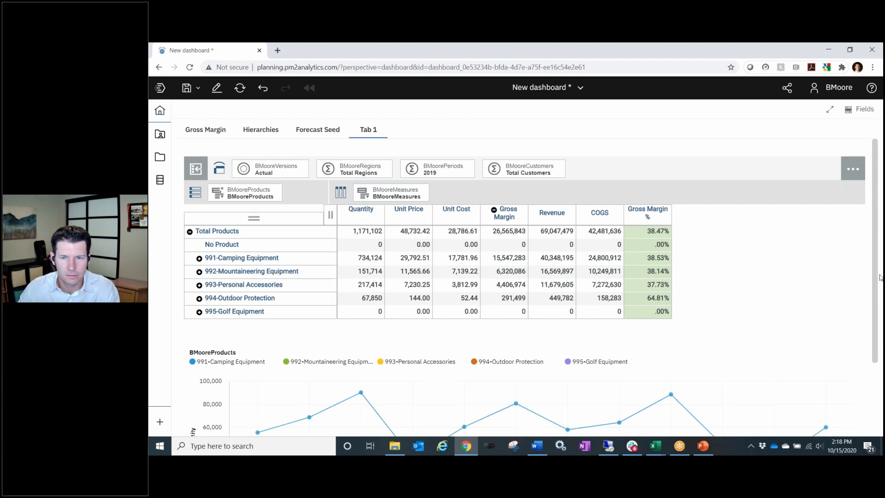
drag(876, 278, 882, 338)
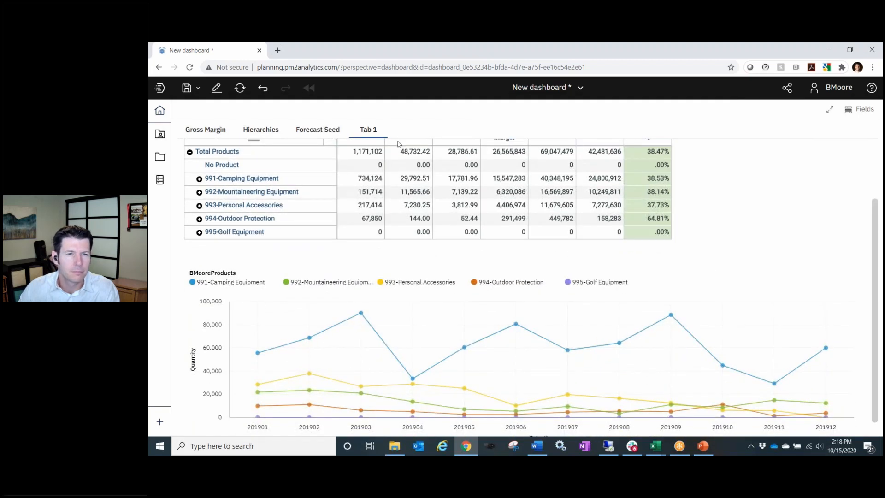
scroll(690, 264, up, 1)
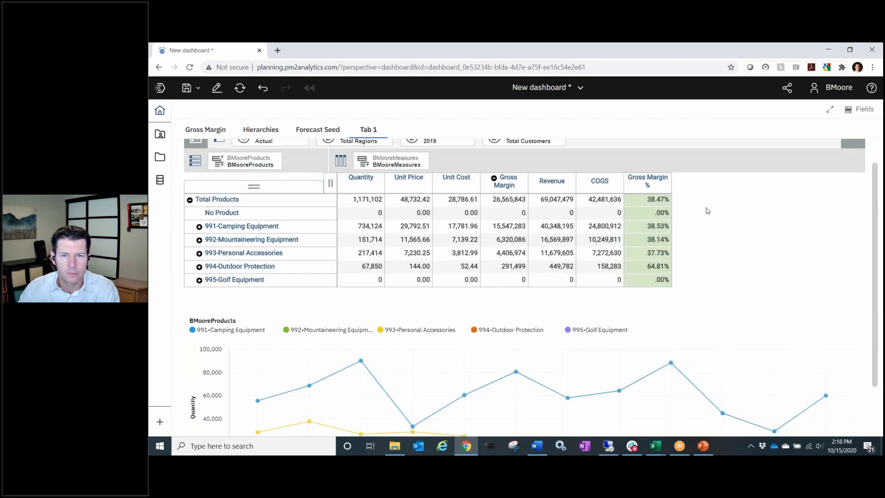
scroll(707, 211, up, 1)
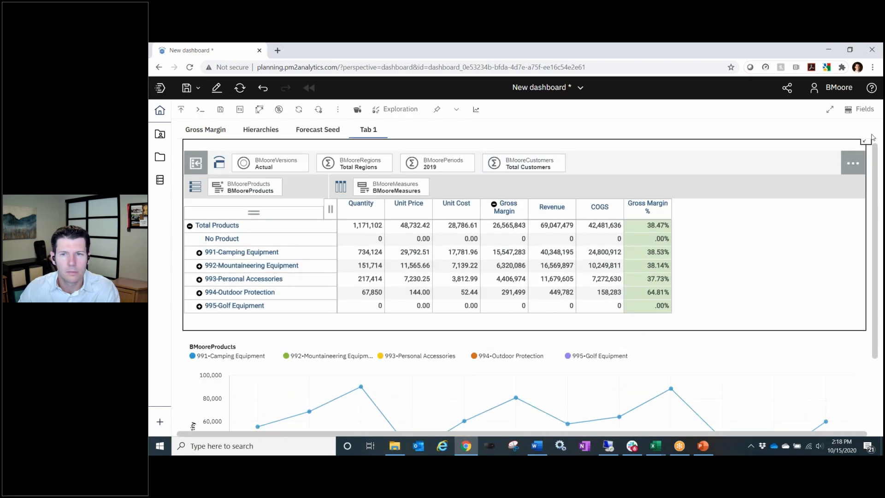
- Return to edit mode and check the upper product view's own synchronization settings
click(218, 89)
click(753, 240)
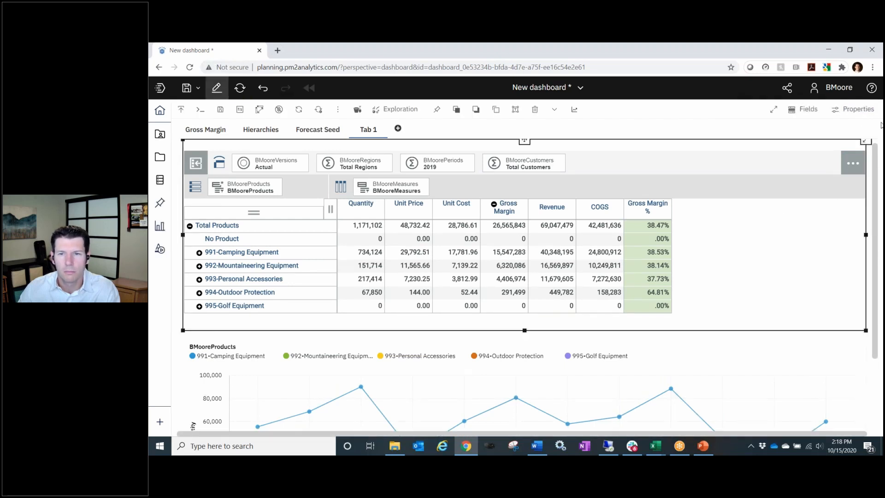
click(851, 109)
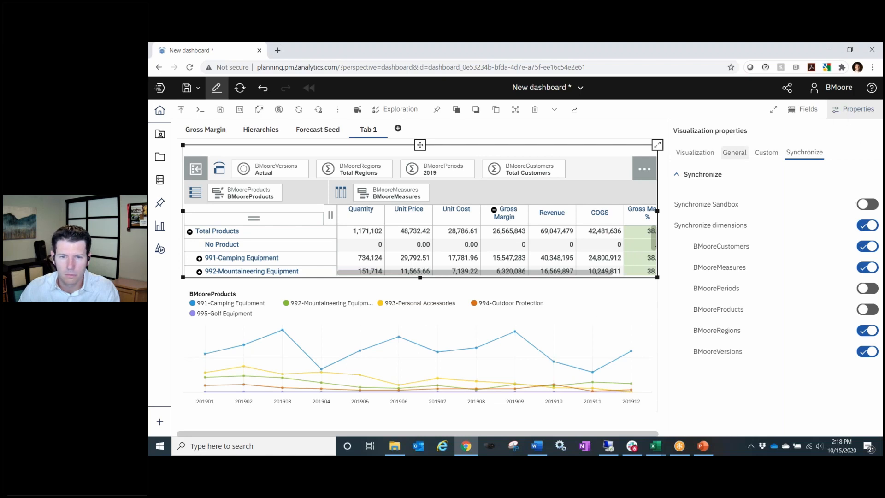
click(852, 111)
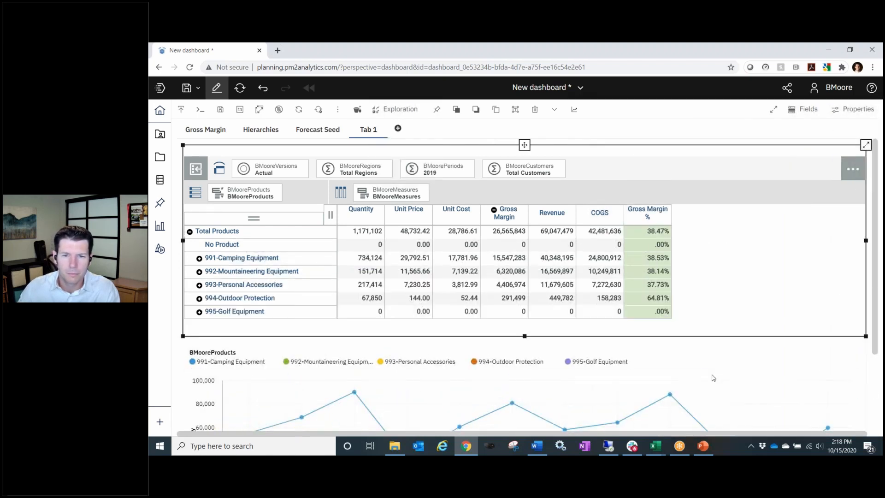
- Turn on dimension synchronization for the line chart alone, excluding BMoorePeriods and BMooreProducts
click(810, 336)
click(854, 110)
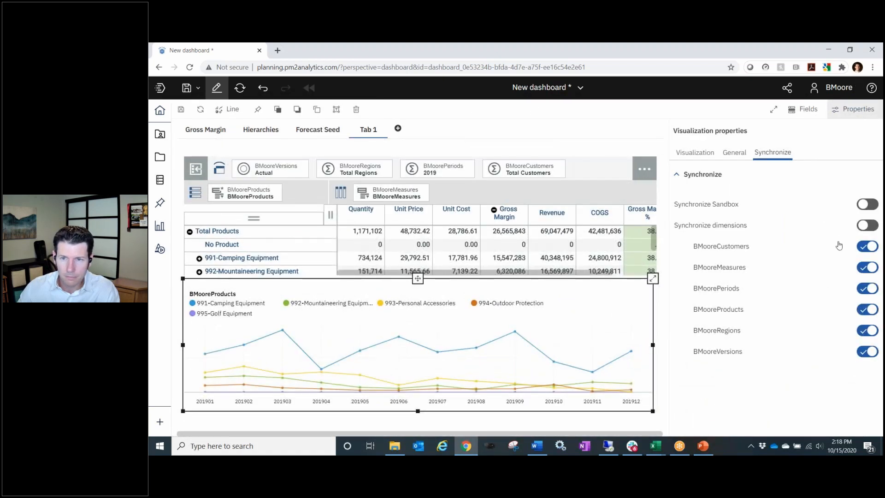
click(868, 289)
click(869, 308)
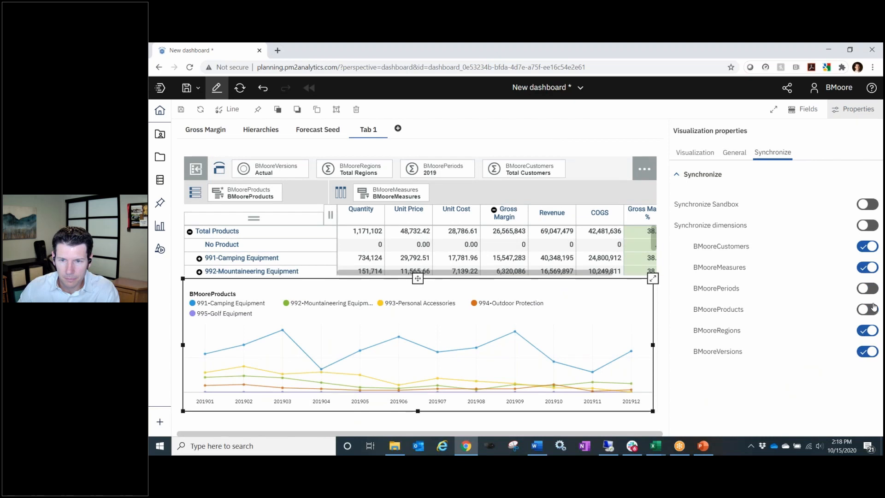
click(863, 226)
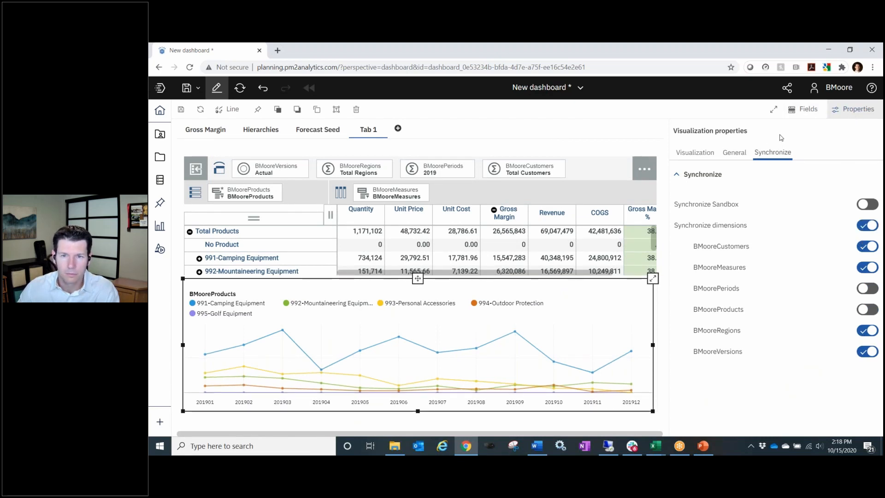
click(857, 111)
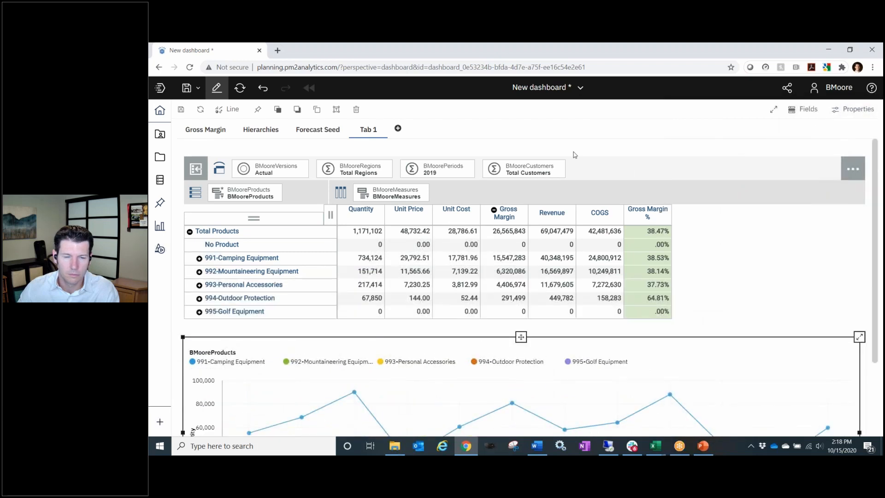
- Set the upper view's BMooreVersions to Budget and check whether the line chart follows
click(286, 172)
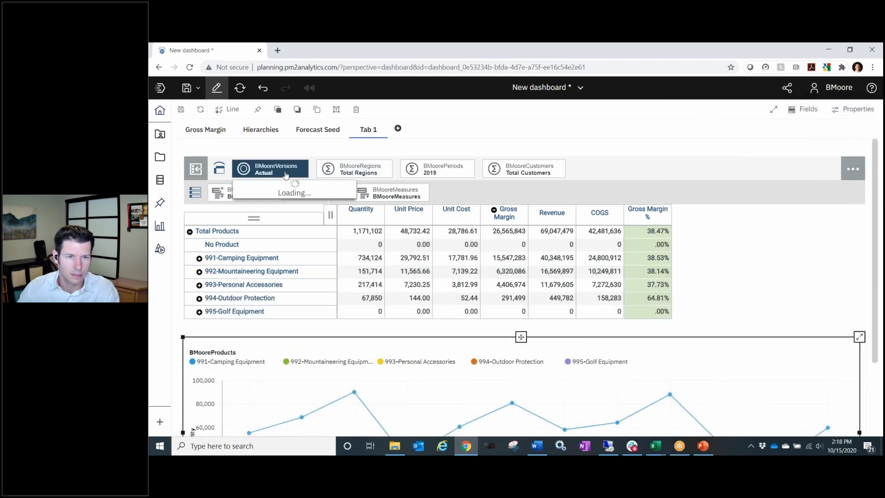
click(271, 223)
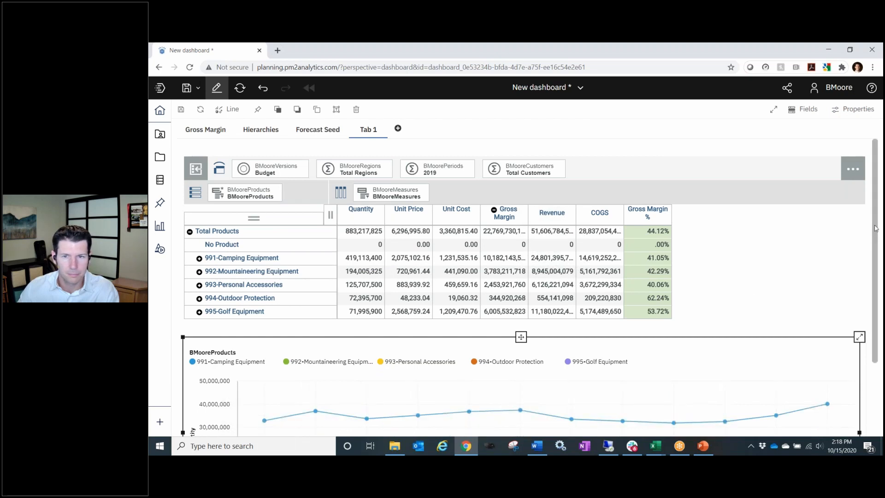
scroll(876, 229, down, 2)
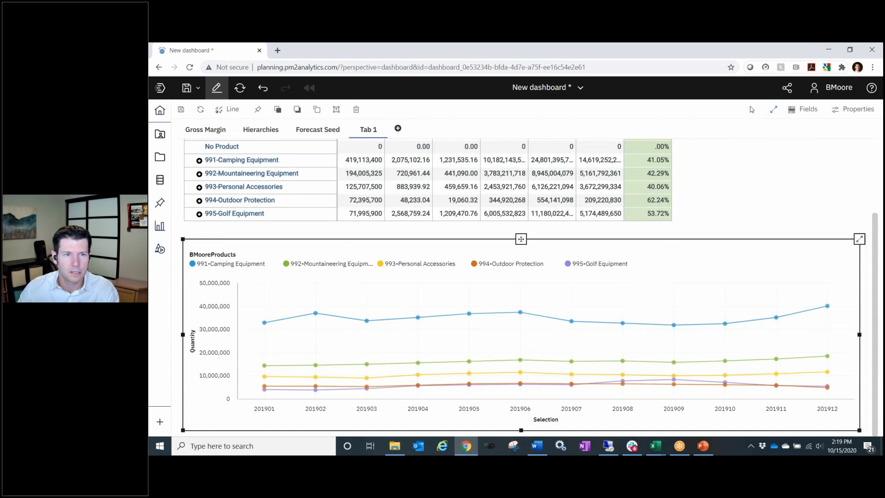
- Show the dashboard in full screen, and hide and restore the upper view's dimension bar
click(775, 111)
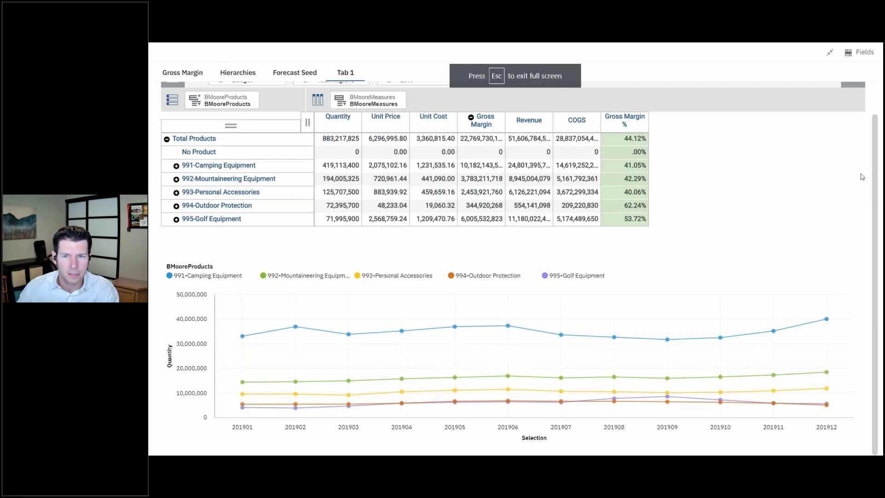
scroll(881, 109, up, 2)
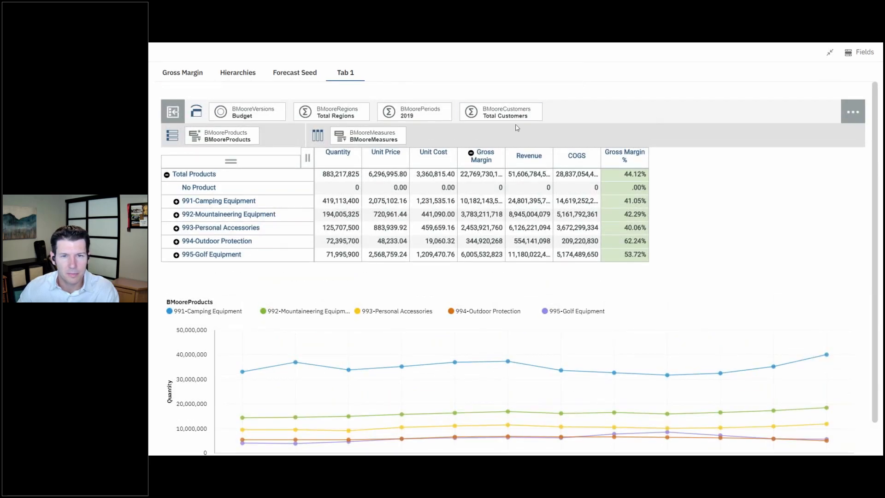
click(611, 140)
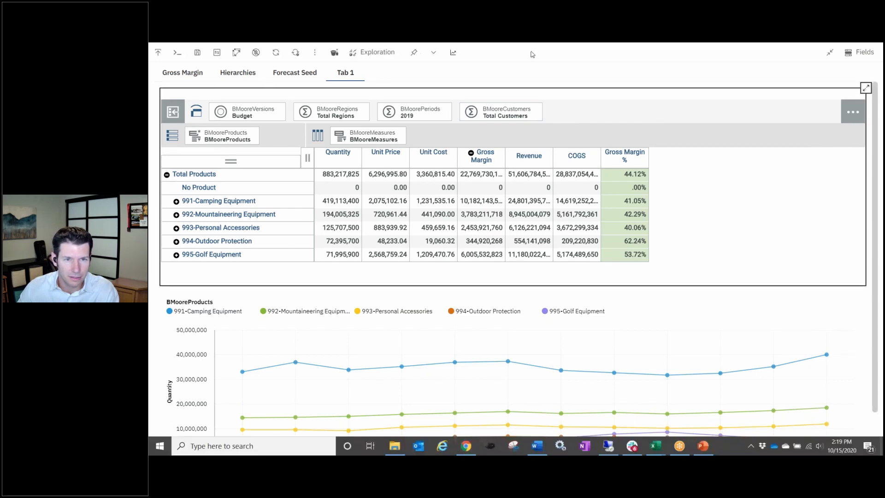
click(435, 54)
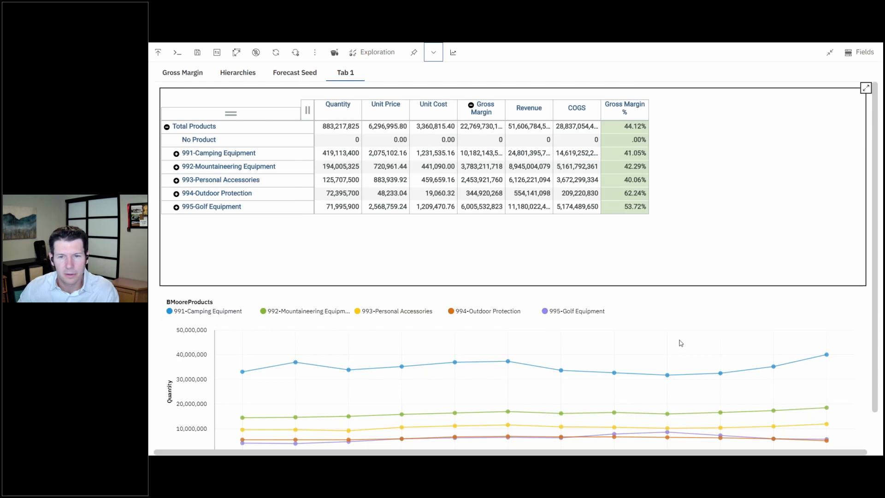
click(432, 54)
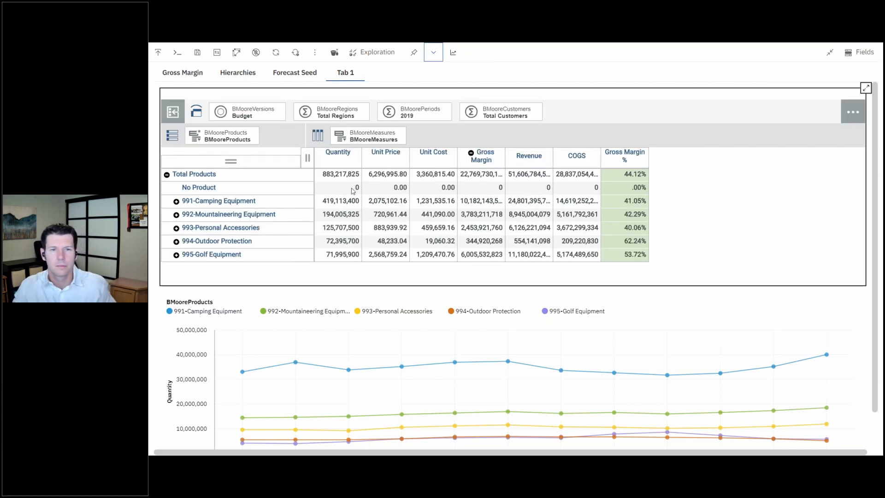
- Switch the upper view's BMooreVersions to Actual and leave full screen
click(266, 116)
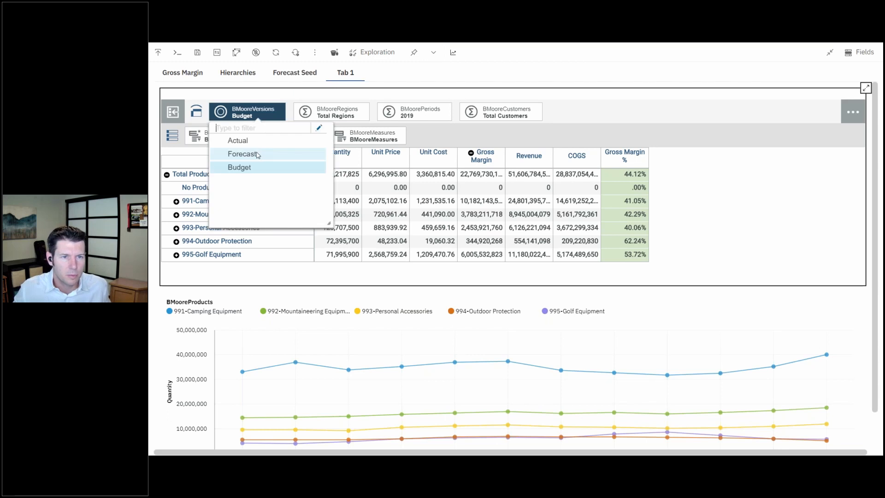
click(238, 141)
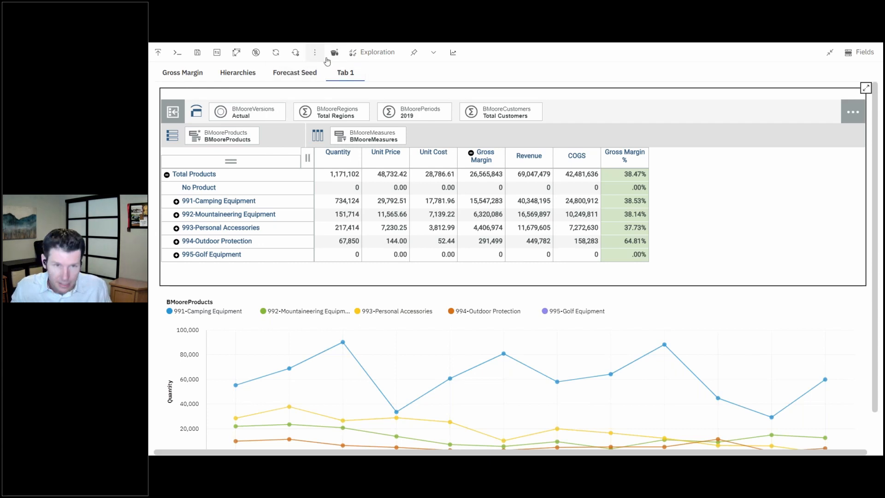
click(346, 74)
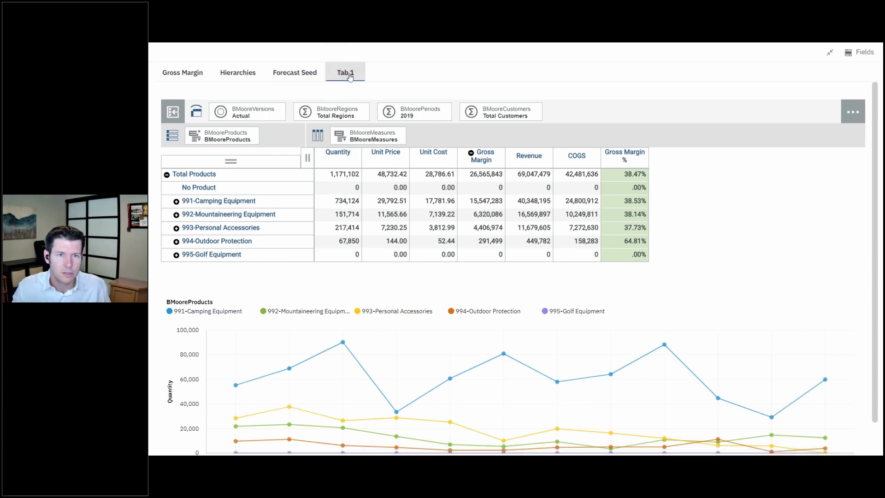
click(416, 99)
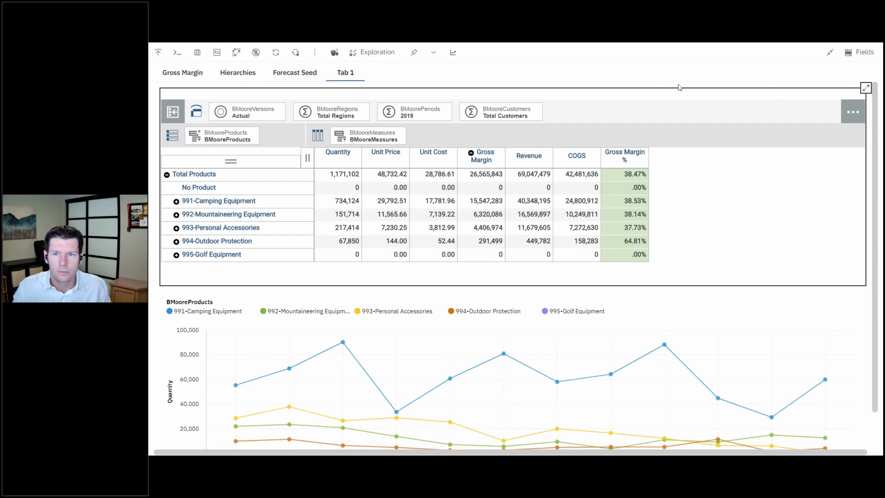
click(511, 71)
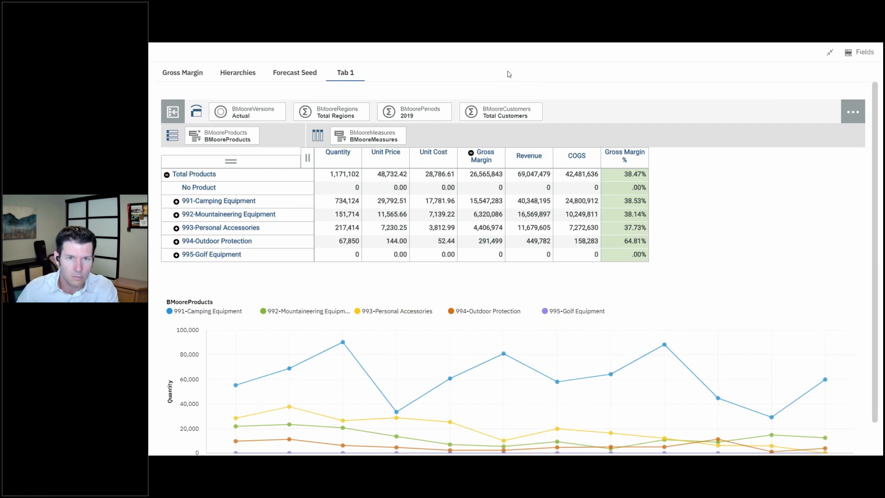
key(Escape)
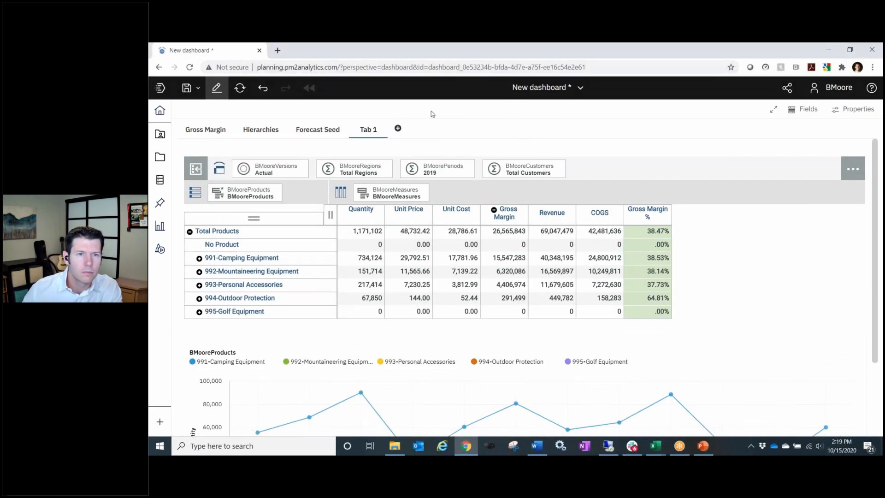
- Rename the dashboard tab Tab 1 as Dashboard
click(368, 129)
click(352, 149)
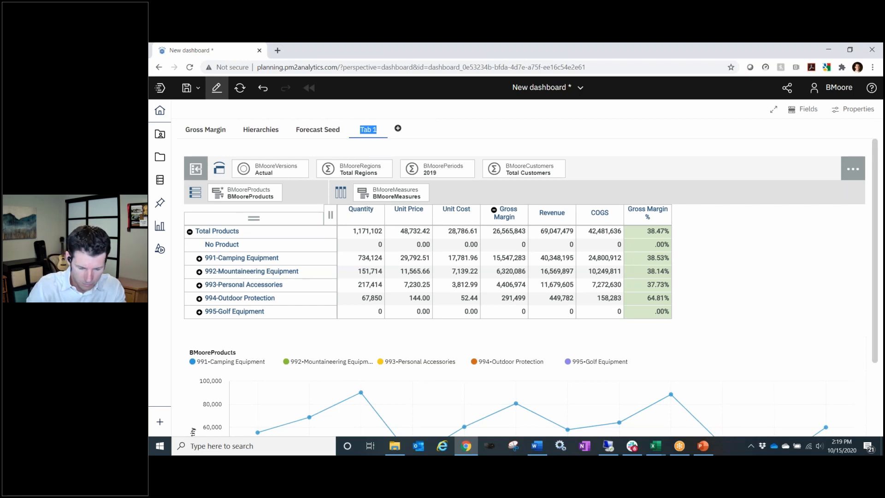
text(Dashboard)
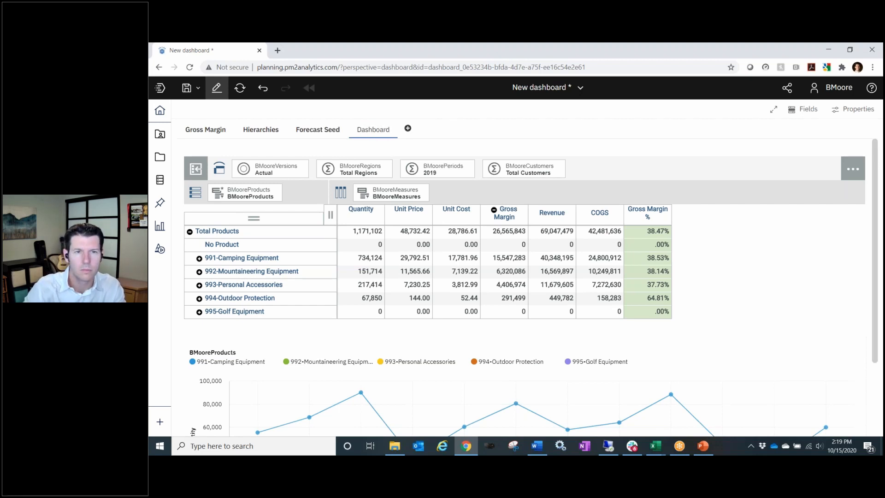
click(475, 136)
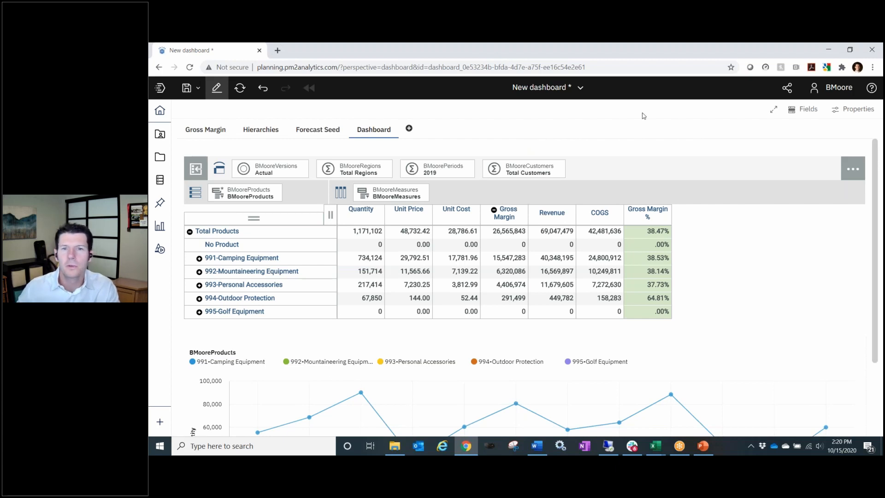
- Examine the dashboard's canvas properties and the available page size presets, keeping Screen 16:9
click(840, 108)
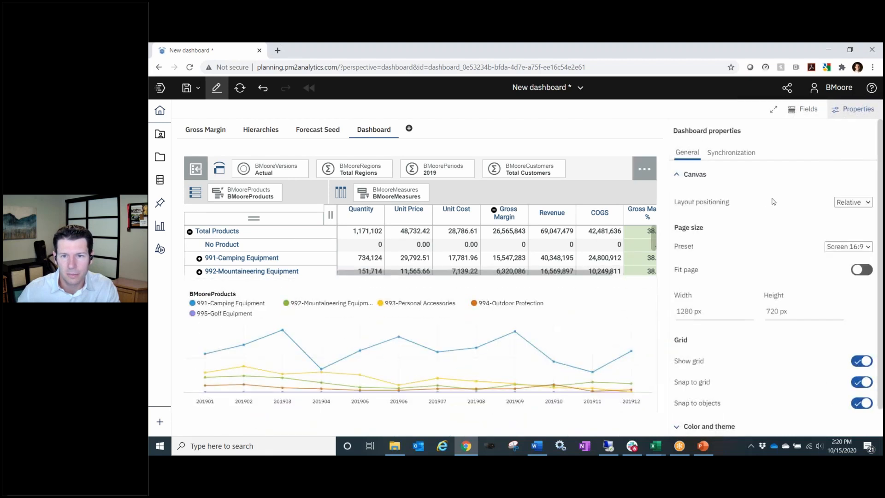
click(864, 247)
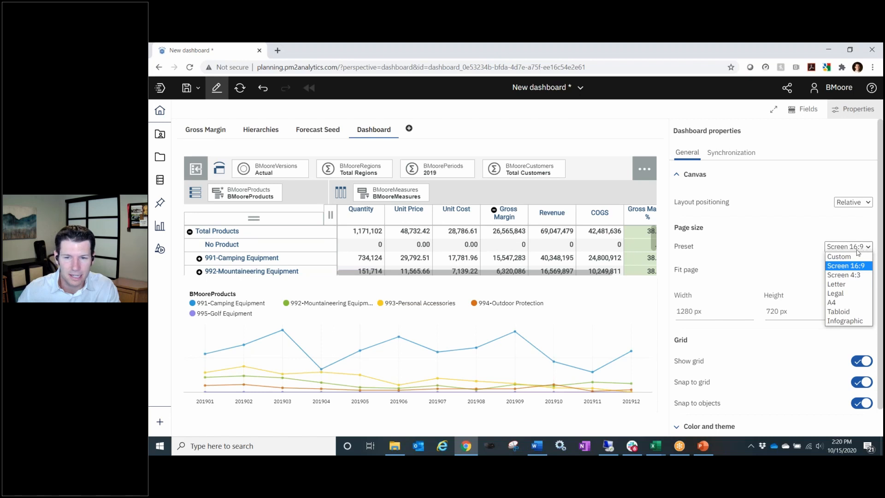
click(785, 224)
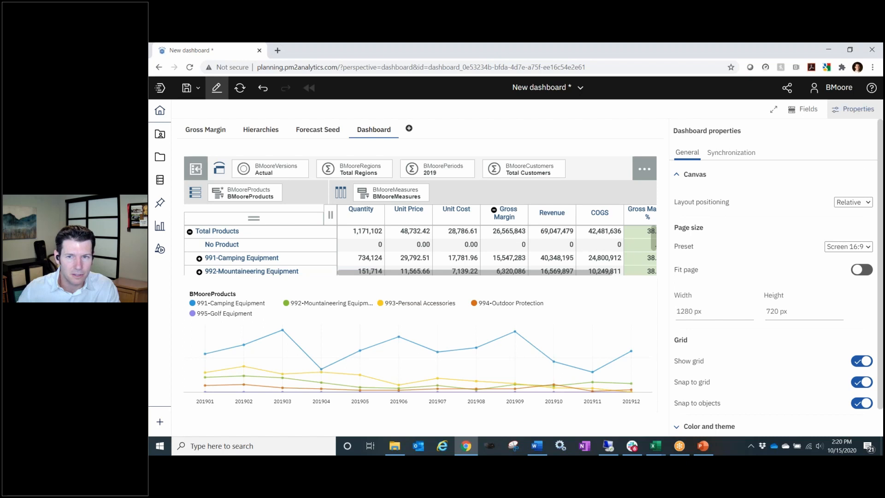
click(852, 109)
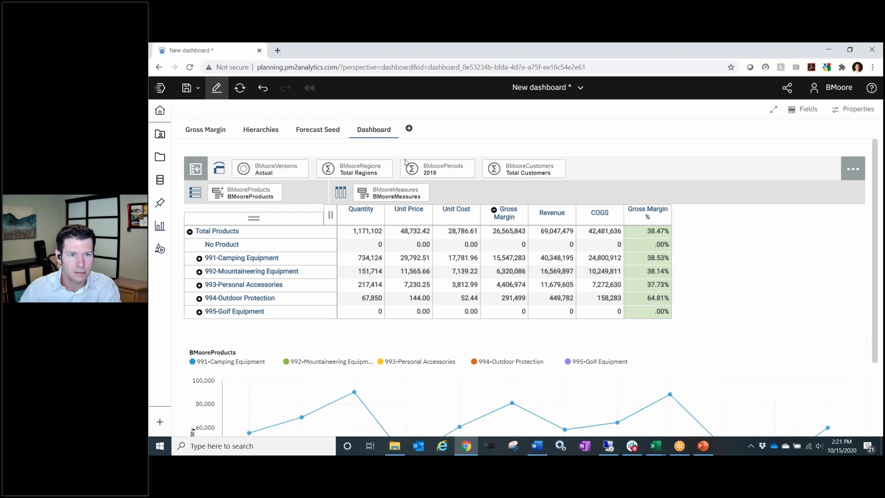
- Select the product view and the line chart in turn to compare their available tools, and clear the selection
click(756, 221)
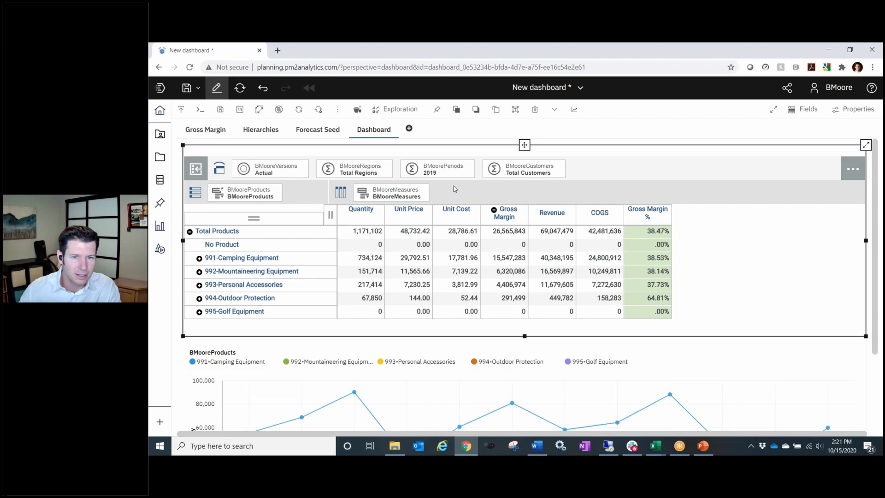
click(745, 382)
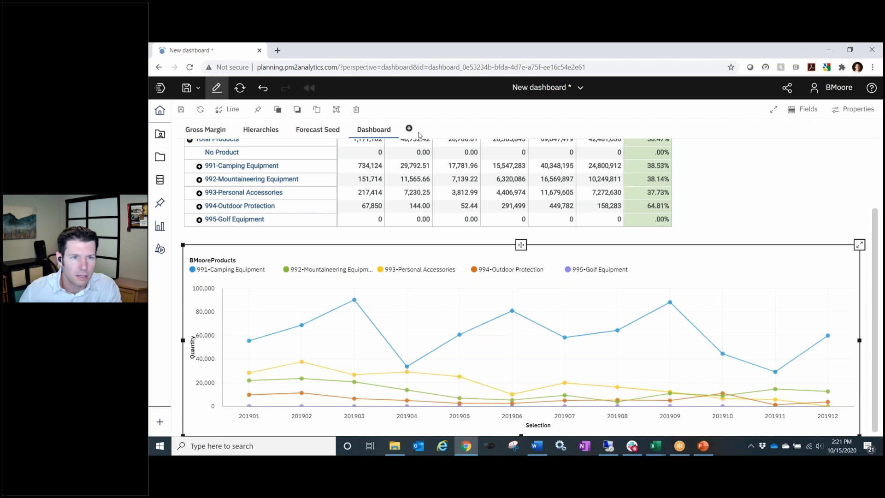
click(740, 174)
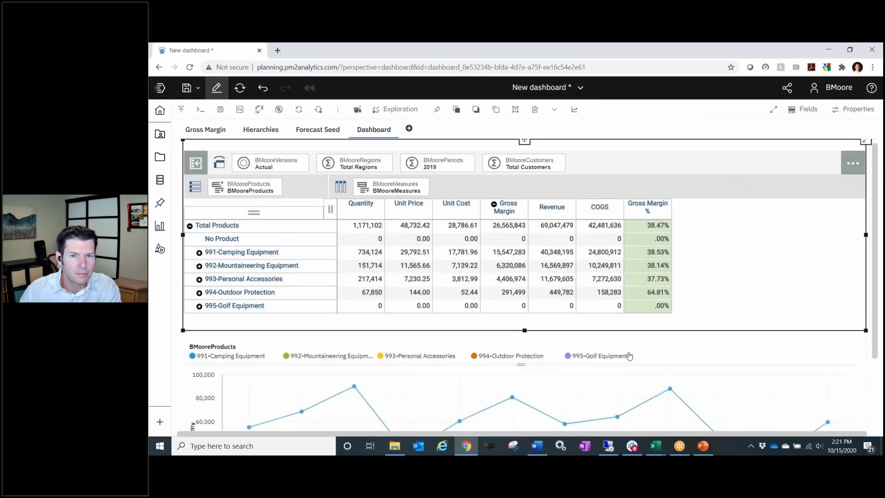
click(747, 386)
click(709, 185)
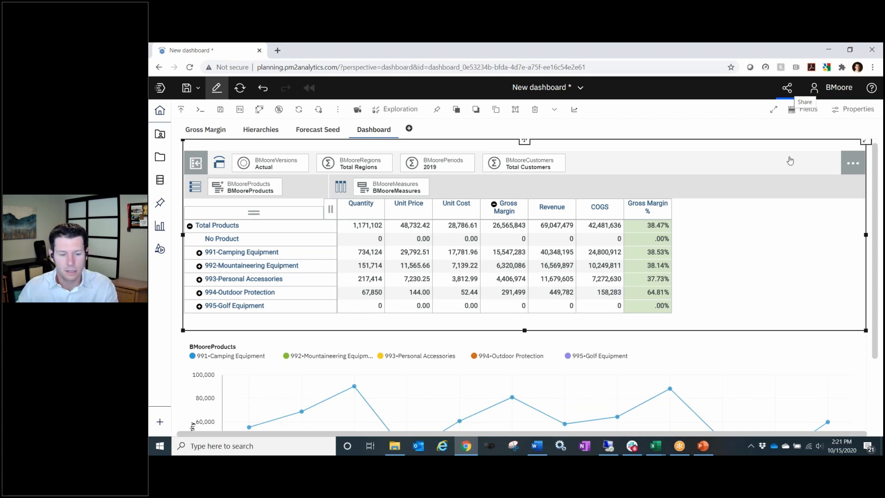
click(751, 123)
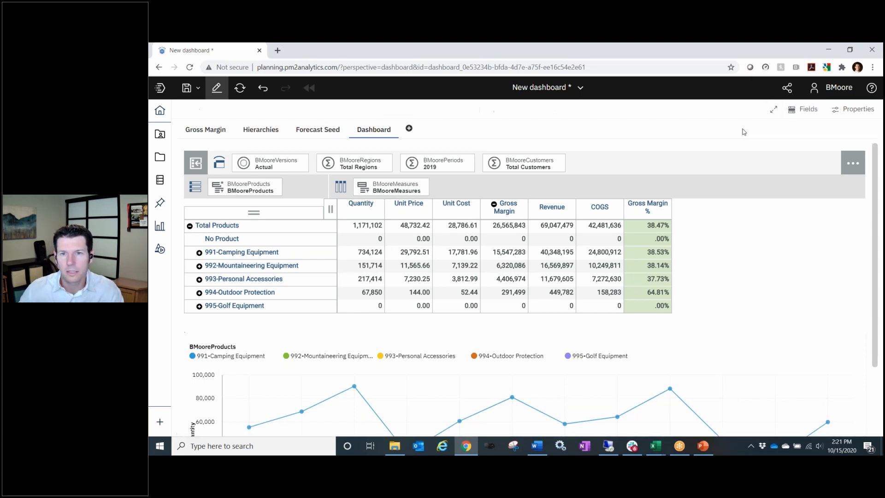
- Preview the dashboard's PDF export in Letter size and Portrait orientation, look through all tab pages, and cancel printing
click(787, 90)
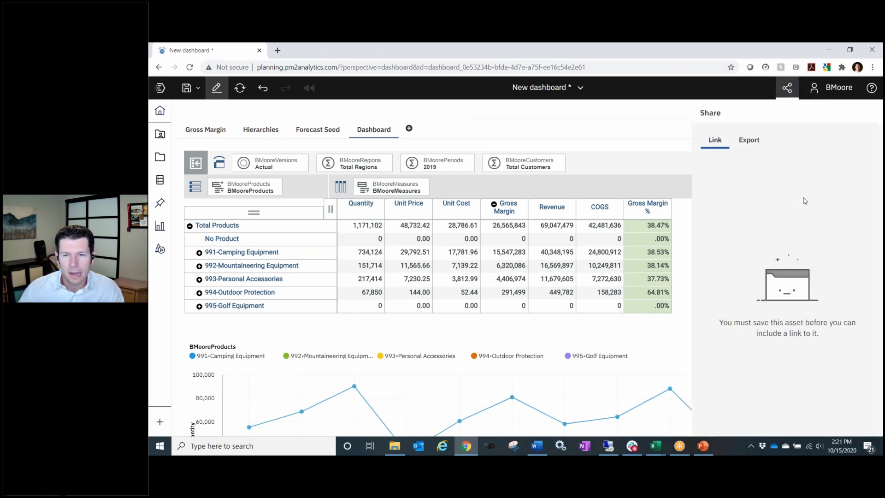
click(753, 142)
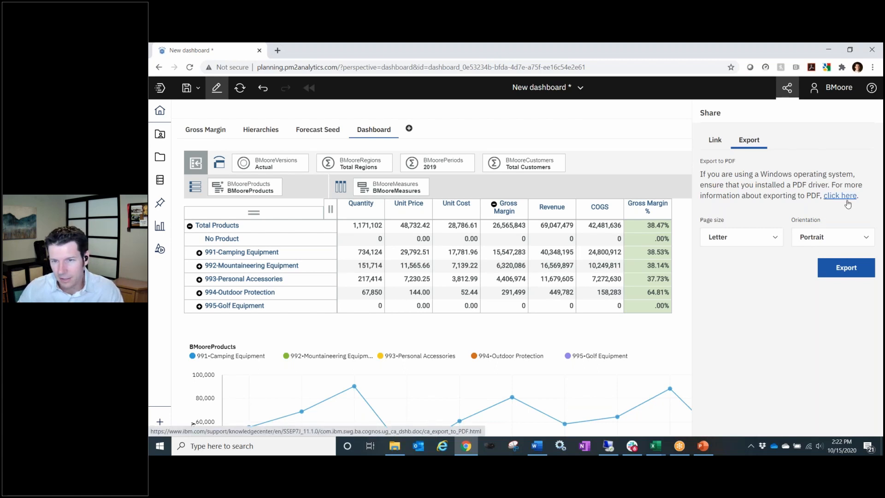
click(853, 272)
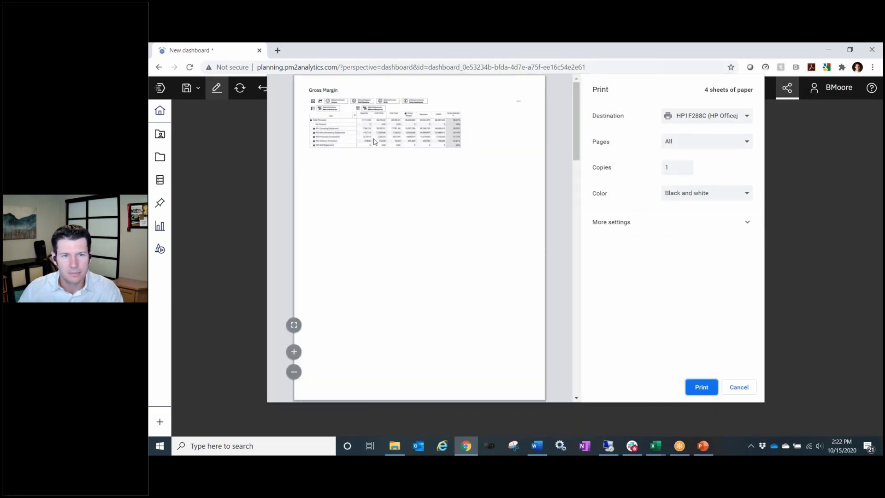
click(579, 206)
click(577, 236)
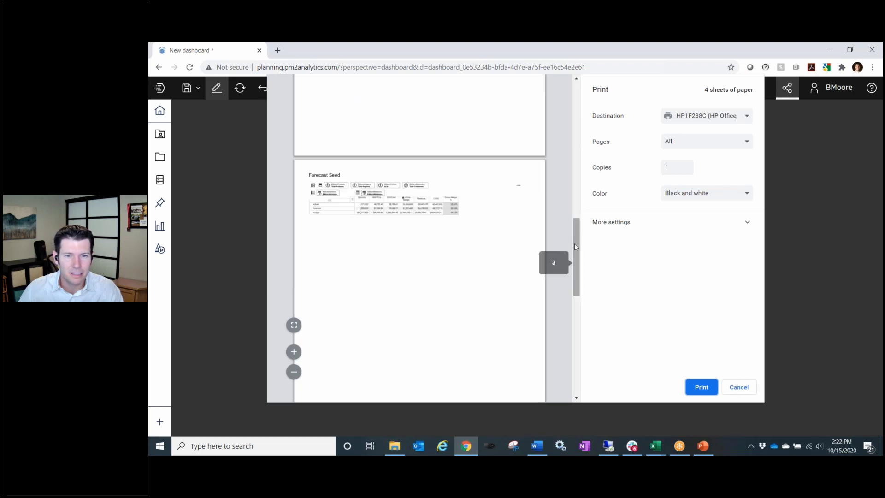
click(578, 308)
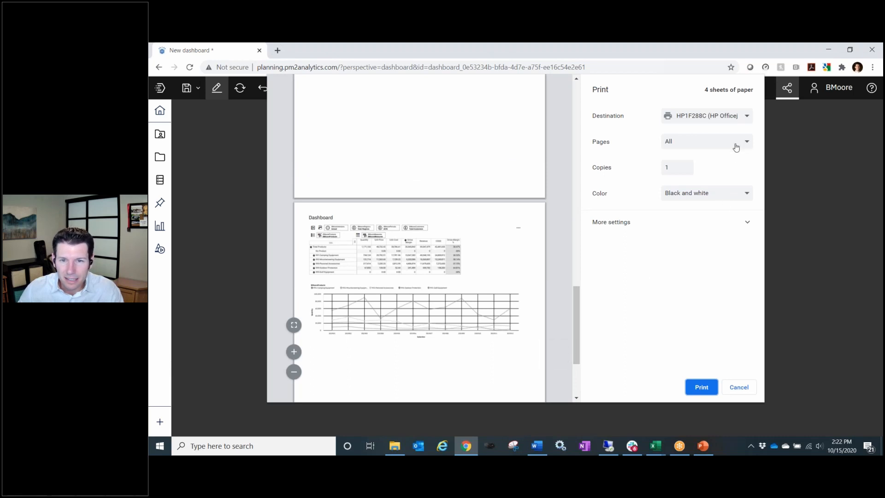
scroll(562, 209, up, 20)
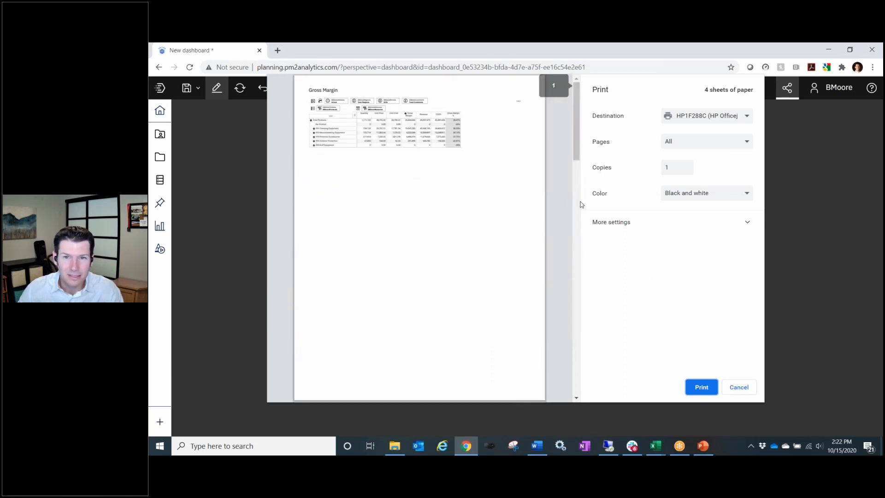
click(739, 389)
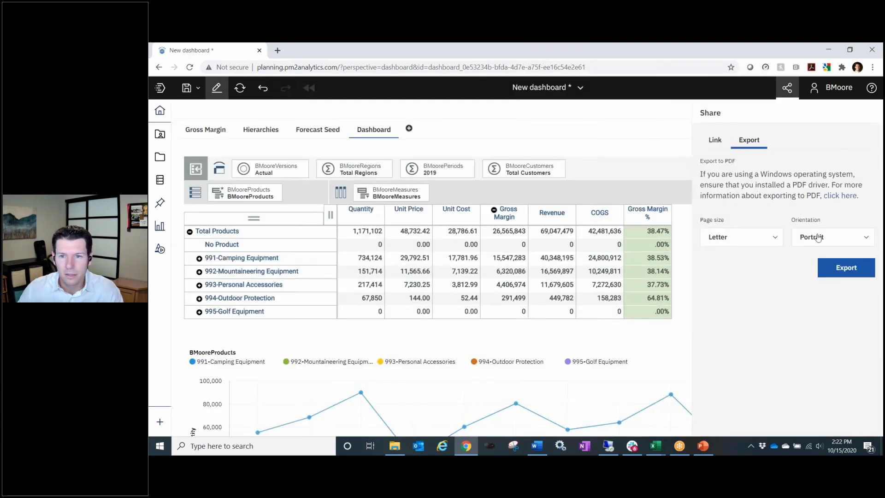
- Set the PDF export orientation to Landscape, preview all the tab pages, and cancel printing
click(817, 239)
click(820, 277)
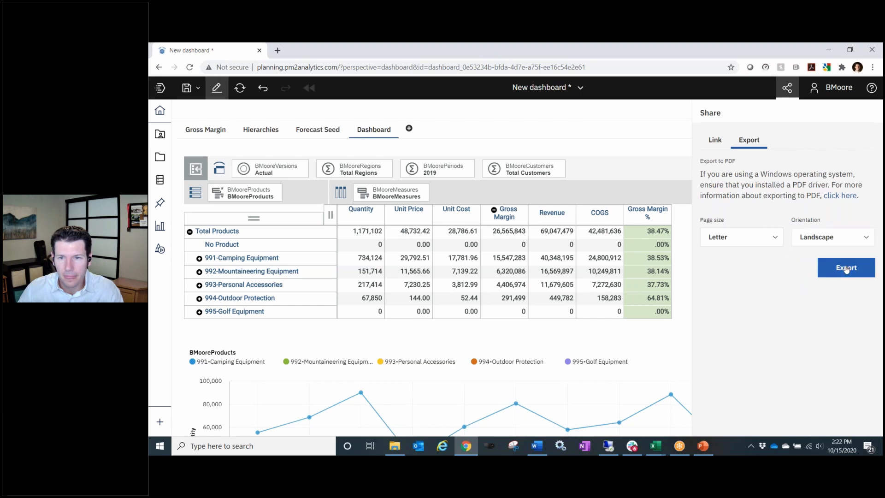
click(846, 268)
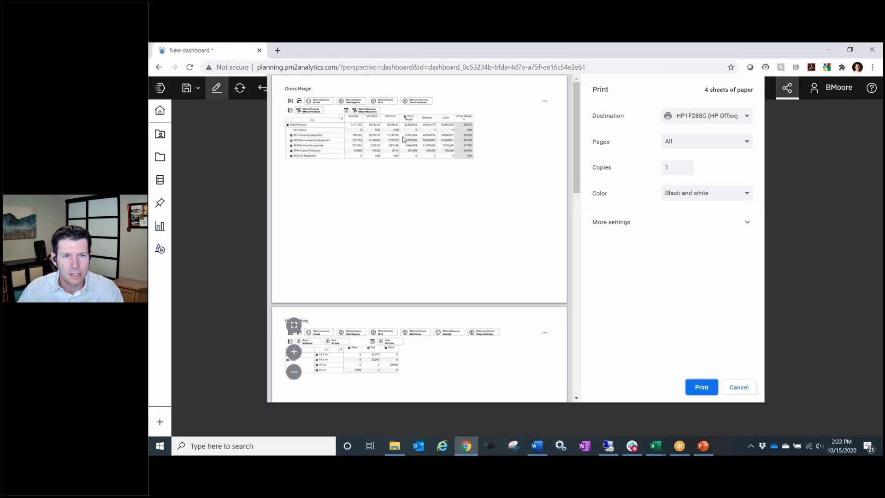
scroll(401, 282, down, 1)
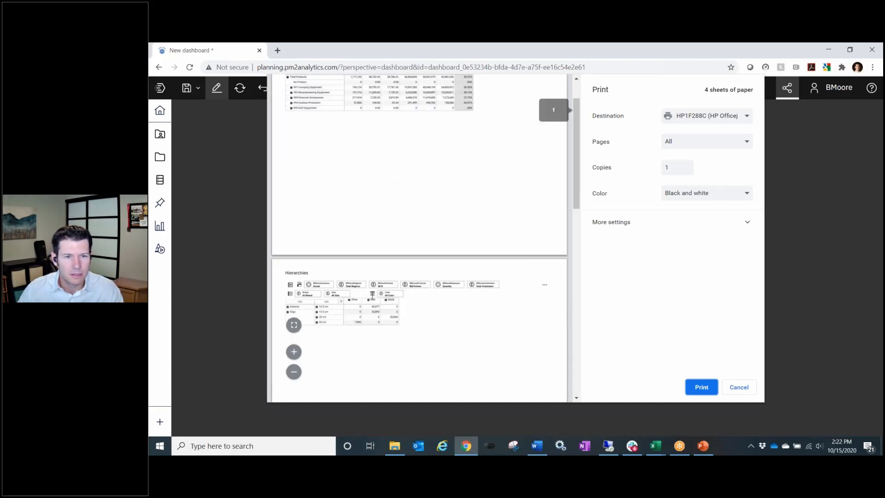
scroll(370, 313, up, 1)
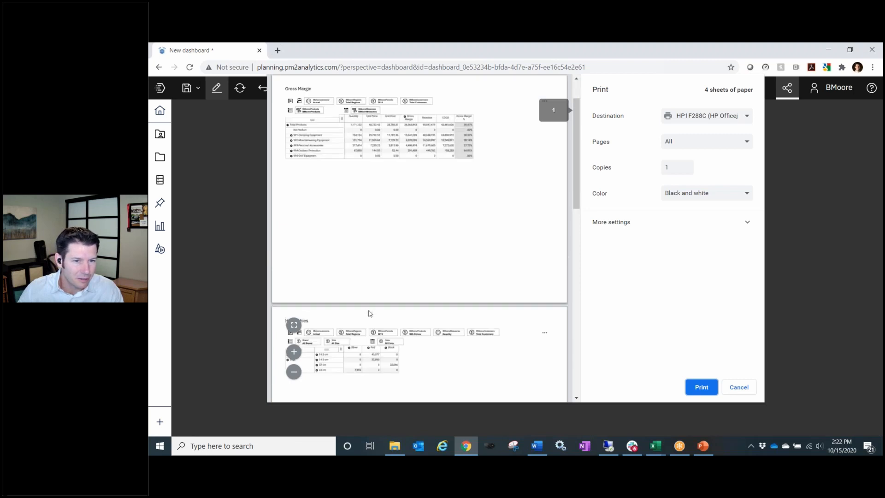
scroll(370, 314, down, 1)
scroll(375, 268, up, 1)
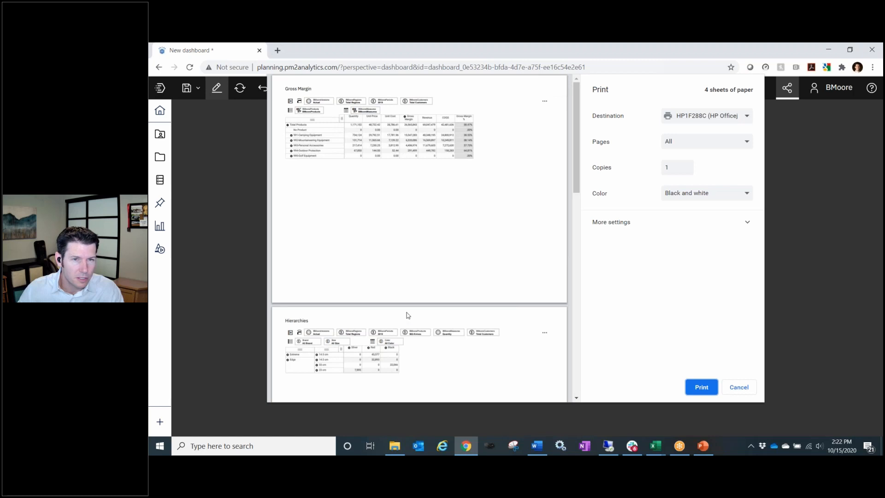
scroll(404, 310, down, 8)
scroll(347, 214, down, 5)
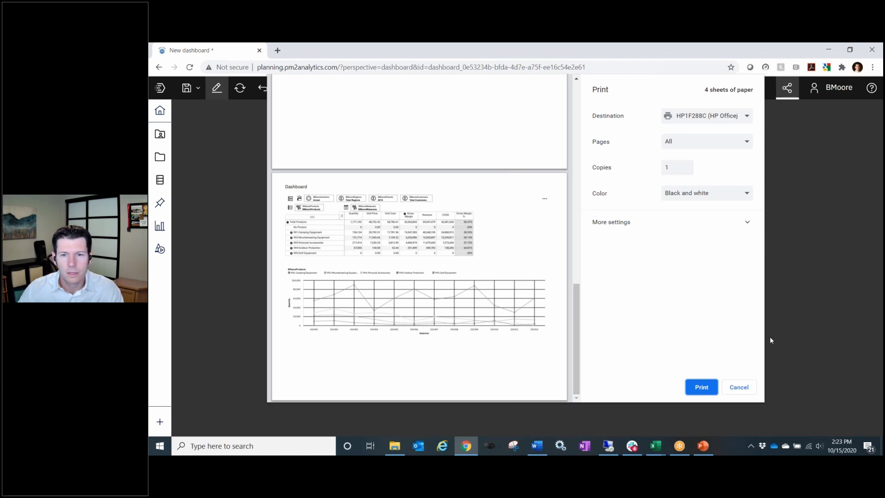
click(740, 387)
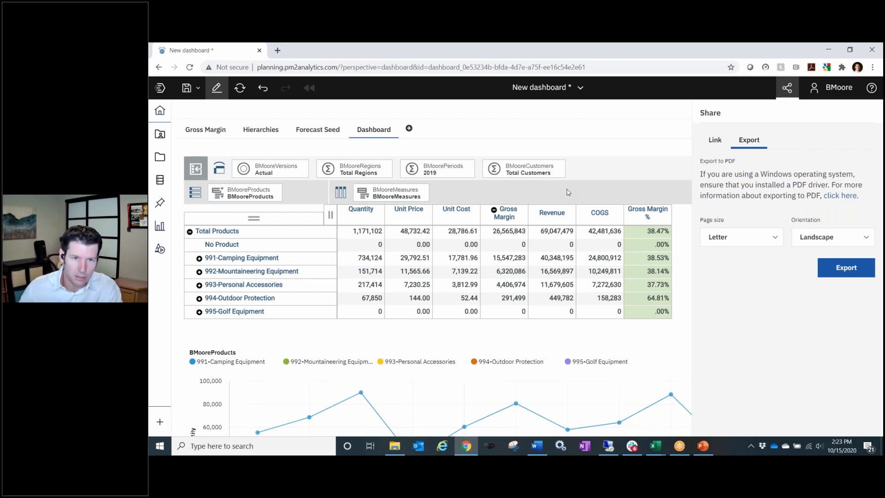
- Export the Gross Margin tab's view to a single Excel file with one sheet per BMooreVersions member
click(218, 134)
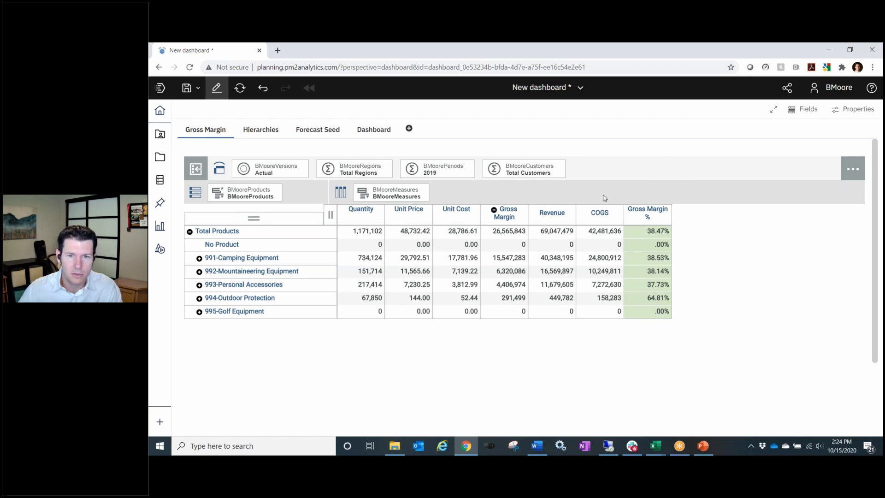
click(604, 198)
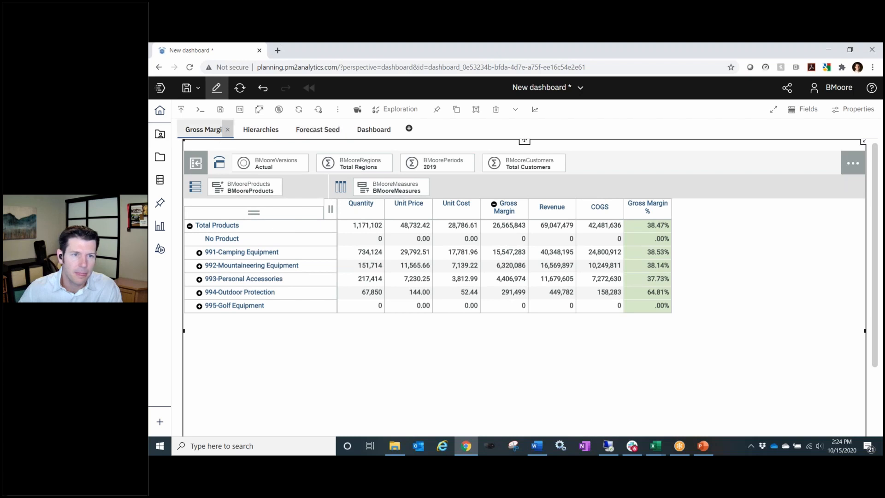
click(180, 111)
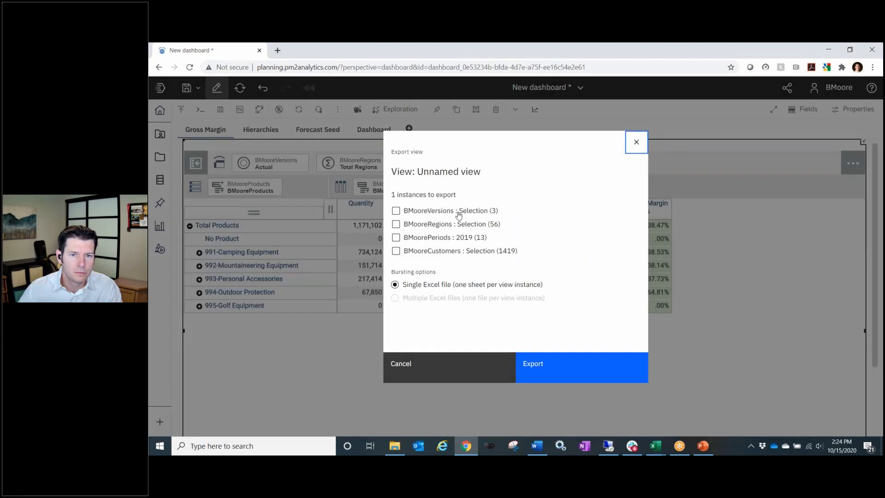
click(395, 211)
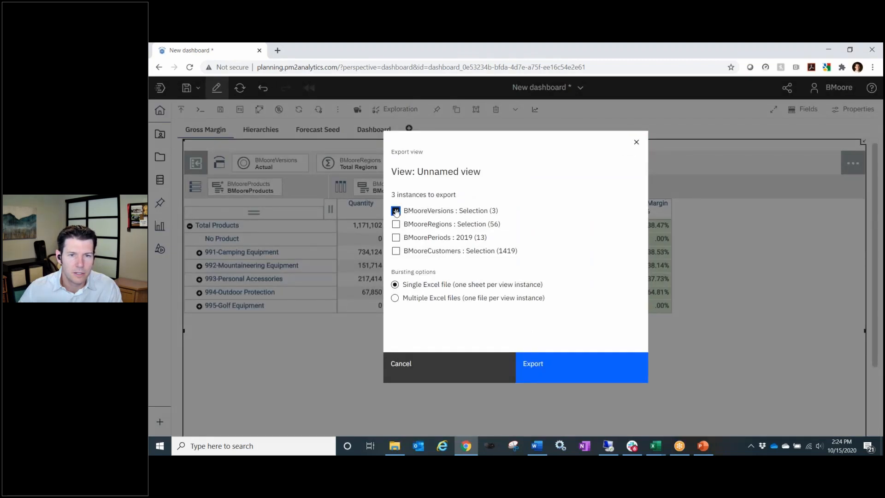
click(565, 368)
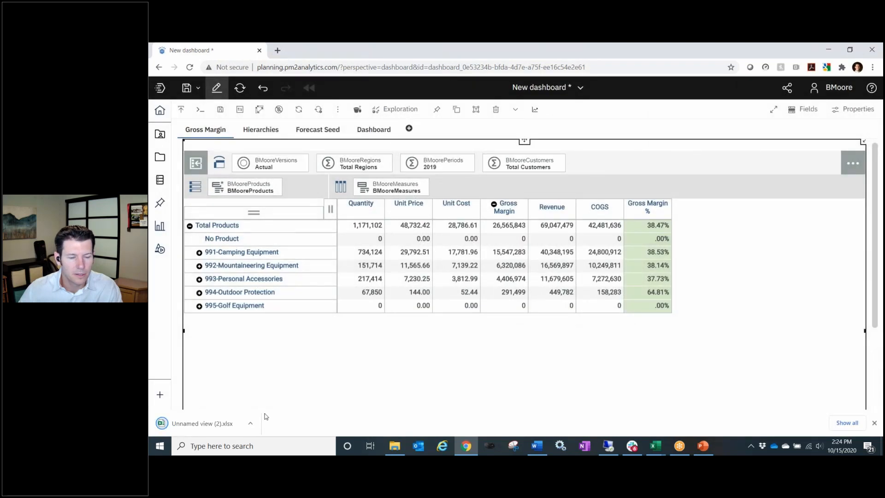
- Open the exported Unnamed view (2).xlsx in Excel, maximize its window, and view the Forecast sheet
click(251, 424)
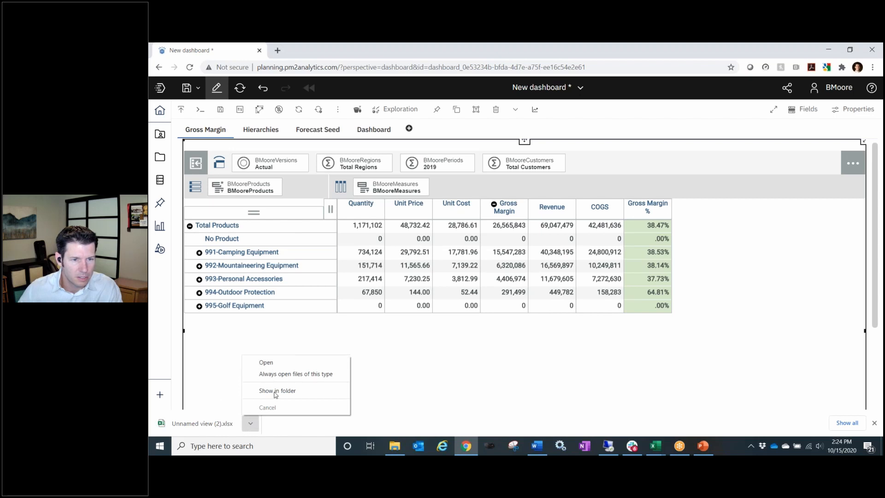
click(275, 362)
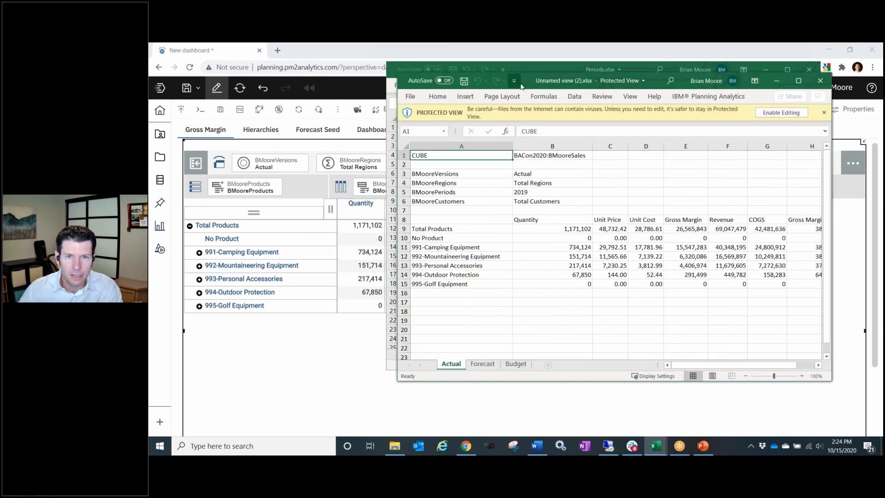
double_click(535, 84)
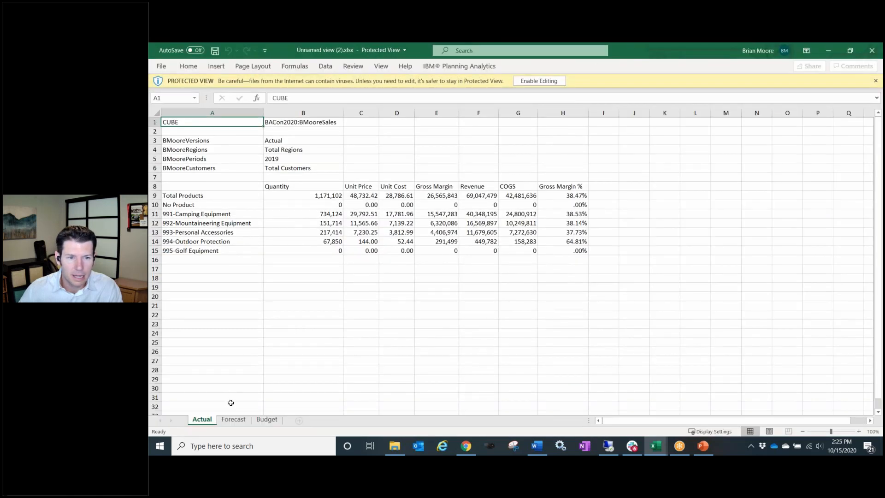
click(234, 419)
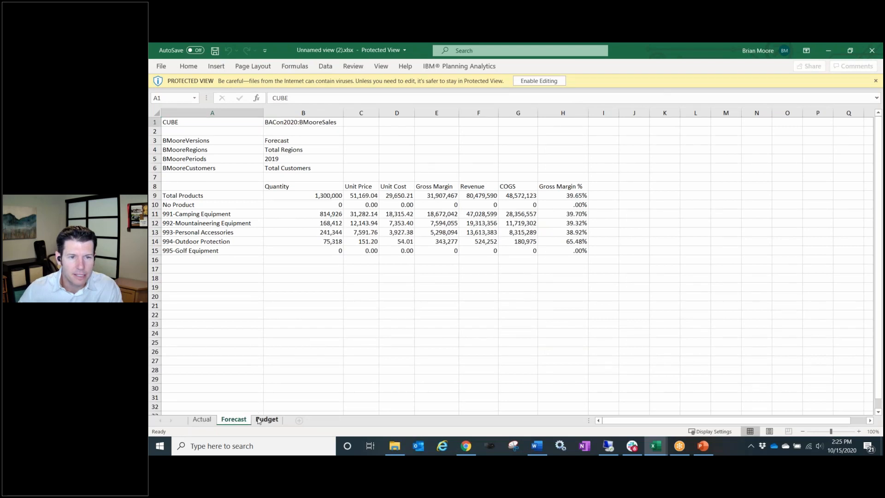
- Review the Budget, Forecast and Actual sheets, and inspect the BMooreCustomers and BMooreRegions context members on the Actual sheet
click(259, 420)
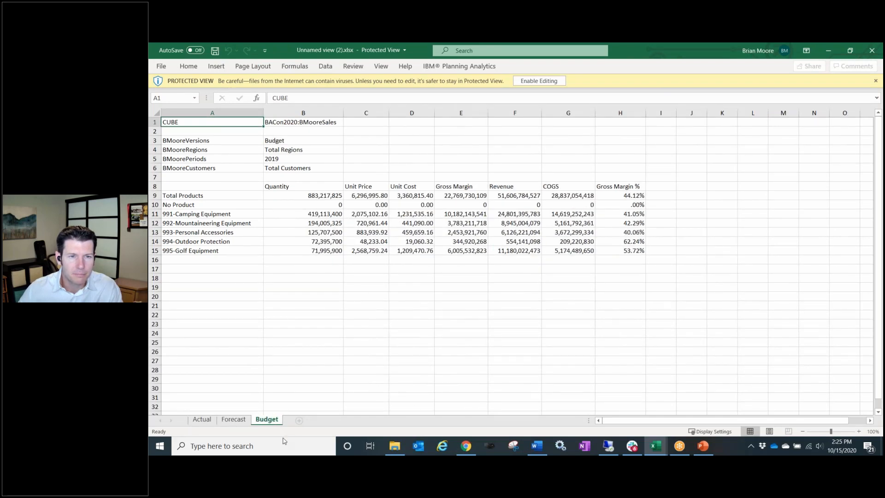
click(240, 423)
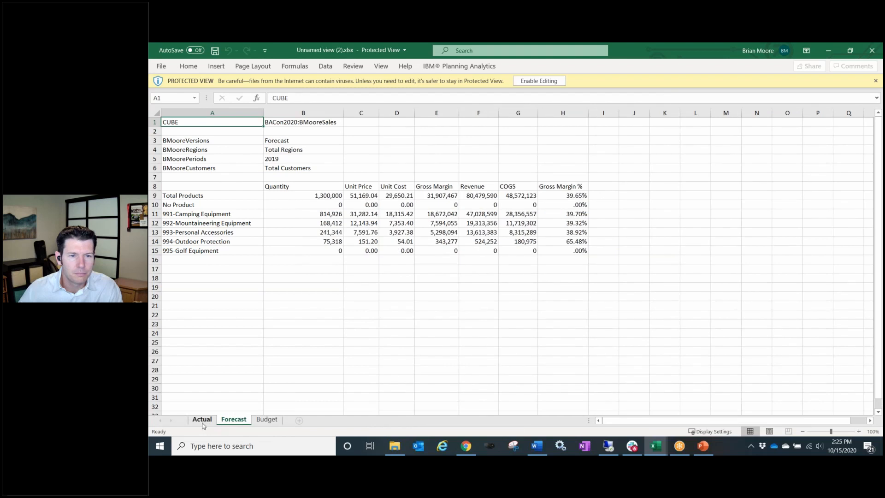
click(202, 421)
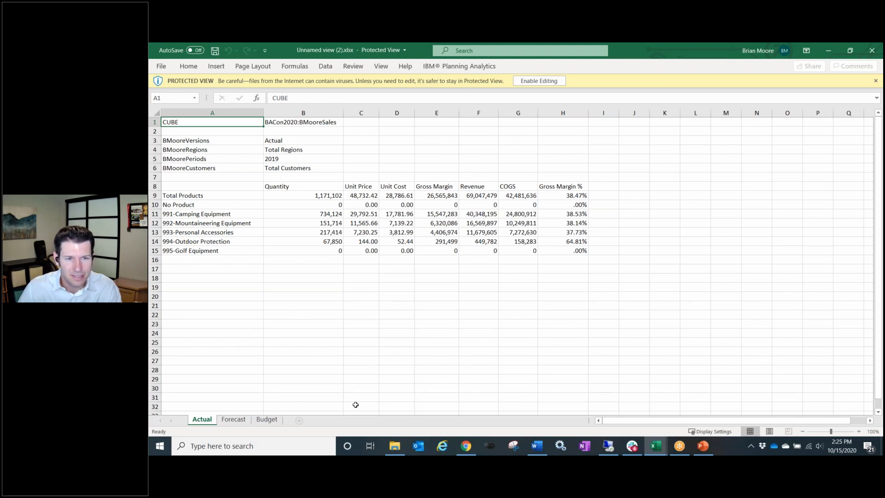
click(315, 169)
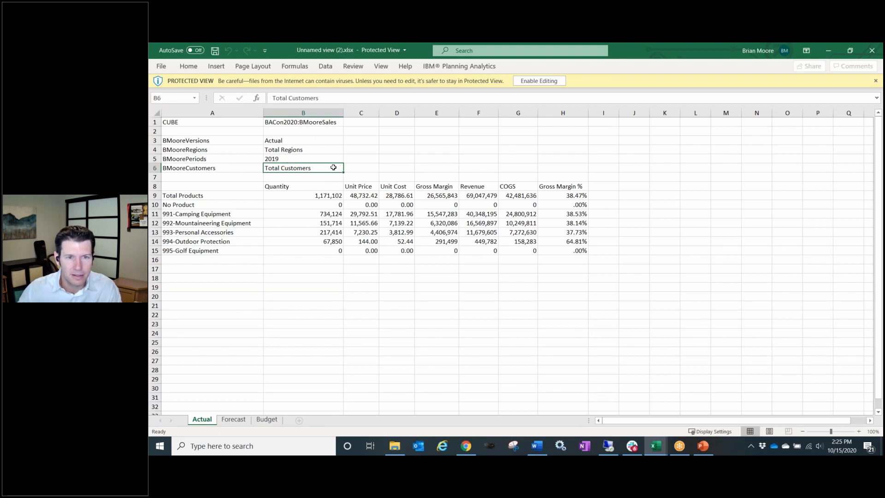
click(324, 150)
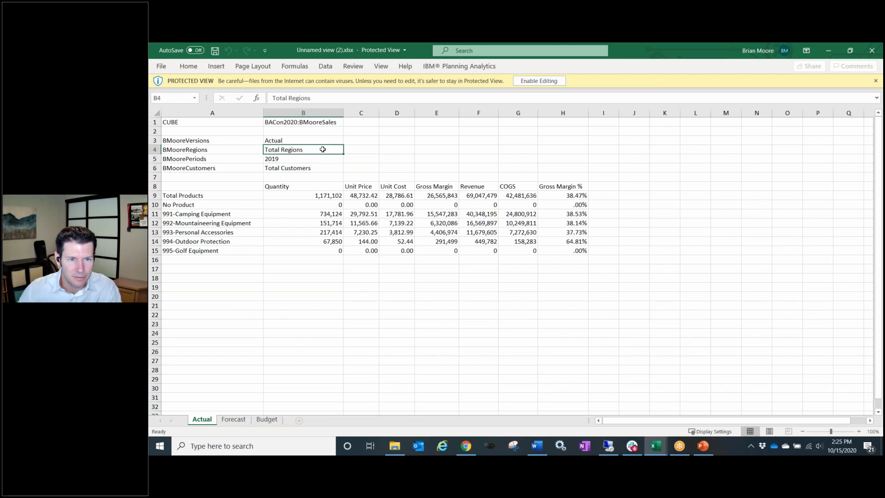
click(324, 169)
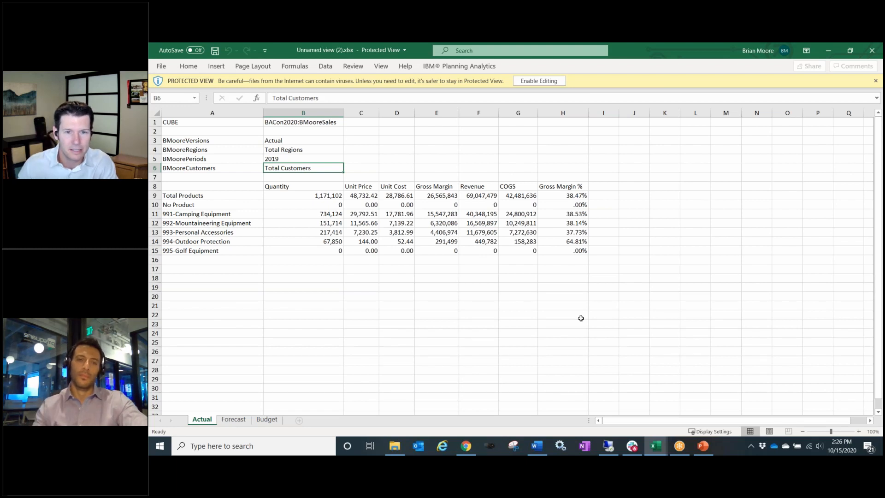
- Minimize the exported workbook and the Periods.xlsx window to return to the Gross Margin tab in Planning Analytics Workspace
click(843, 50)
click(777, 83)
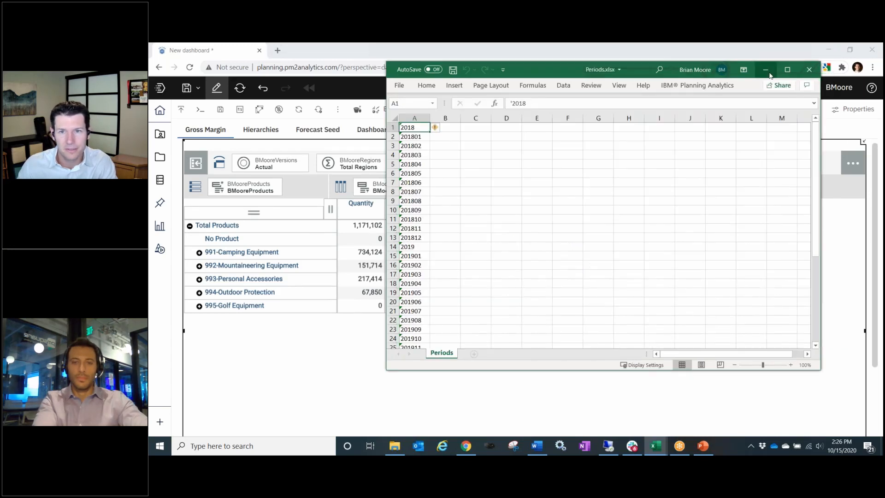
click(765, 69)
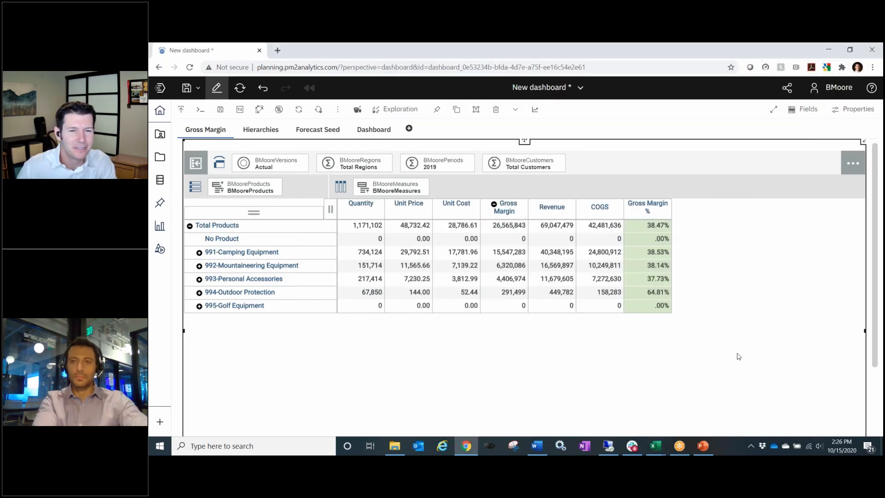